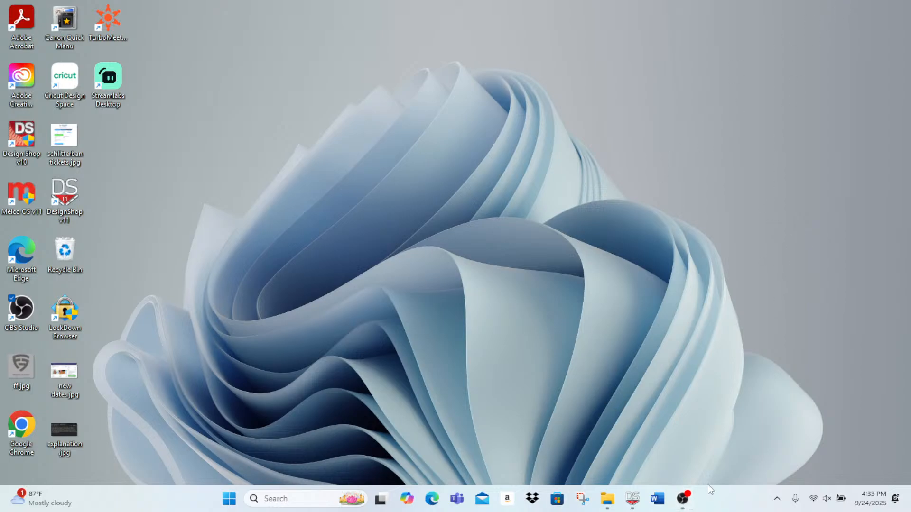
# Step: Switch to DesignShop Vector with the Southern-u logo design and maximize its window
pyautogui.click(638, 506)
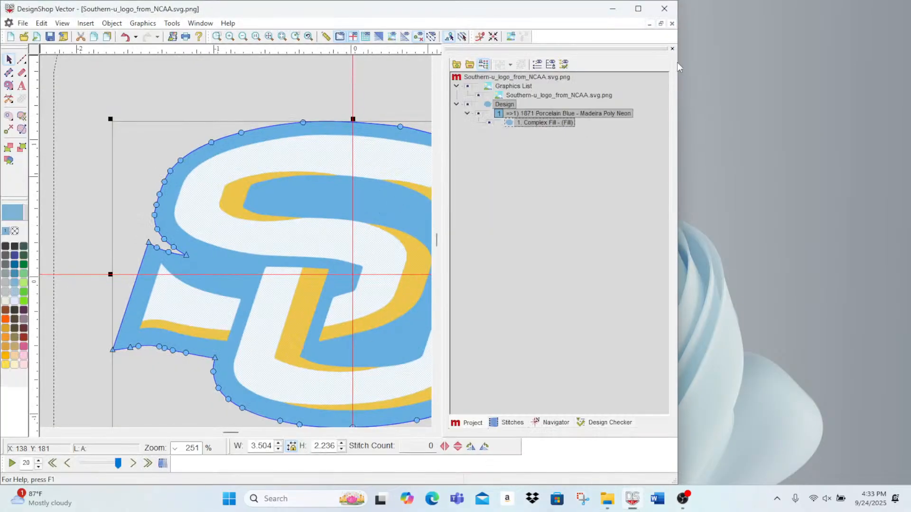
pyautogui.click(637, 13)
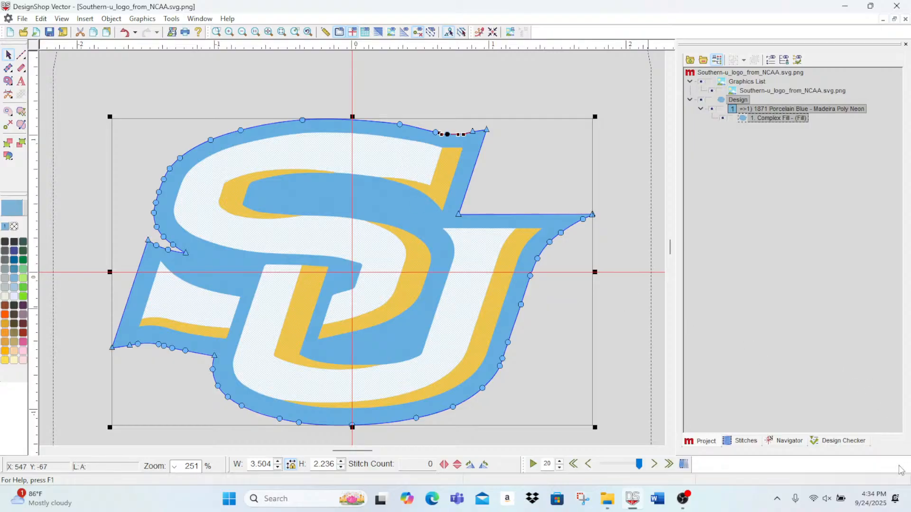
# Step: Unmute the system sound in the quick settings and close them
pyautogui.click(829, 498)
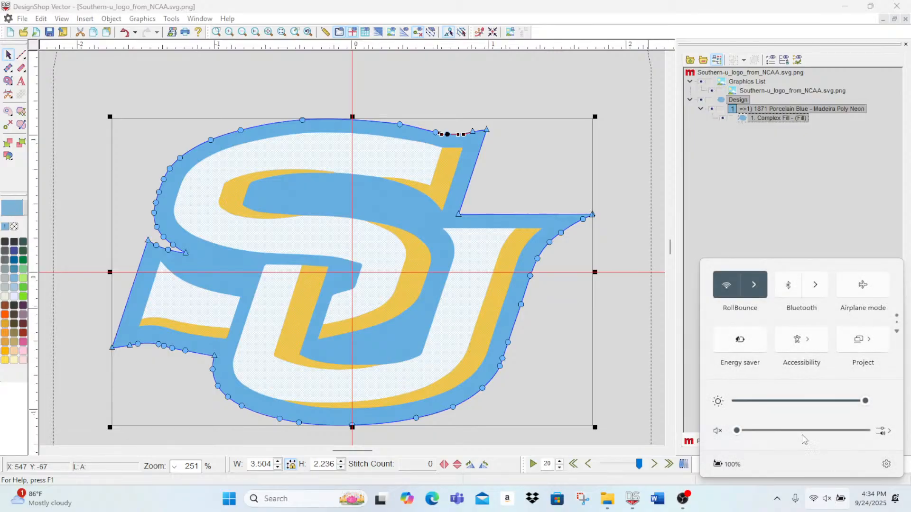
pyautogui.moveTo(764, 435)
pyautogui.click(772, 244)
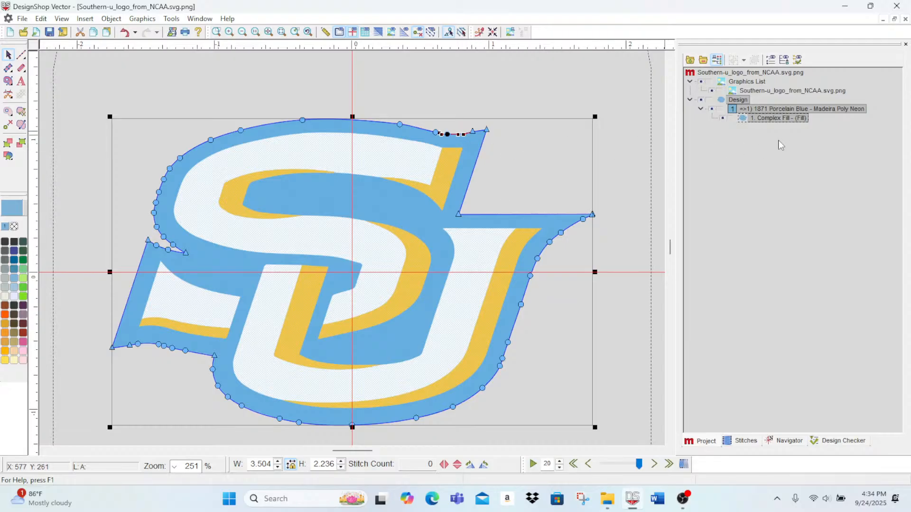
# Step: Generate the blue complex fill's stitches from its object properties, and move the narrowed properties dialog clear of the design
pyautogui.doubleClick(763, 119)
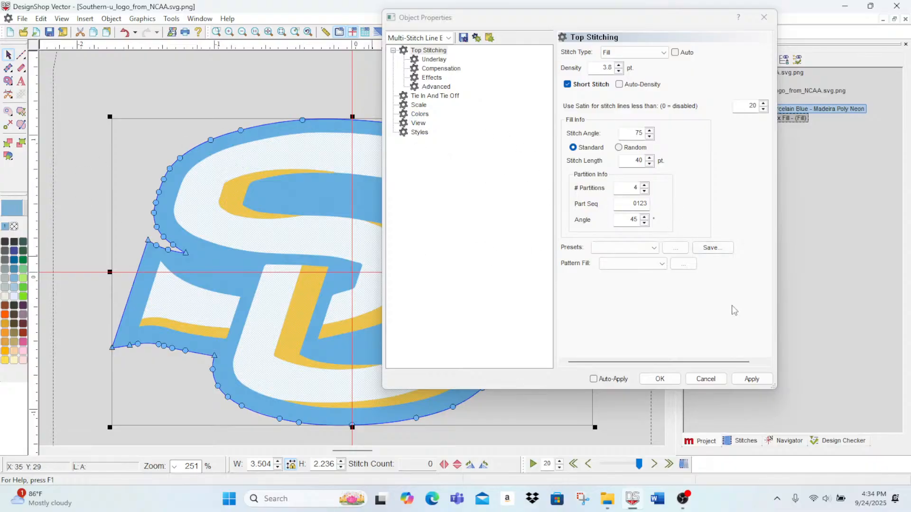
pyautogui.click(754, 381)
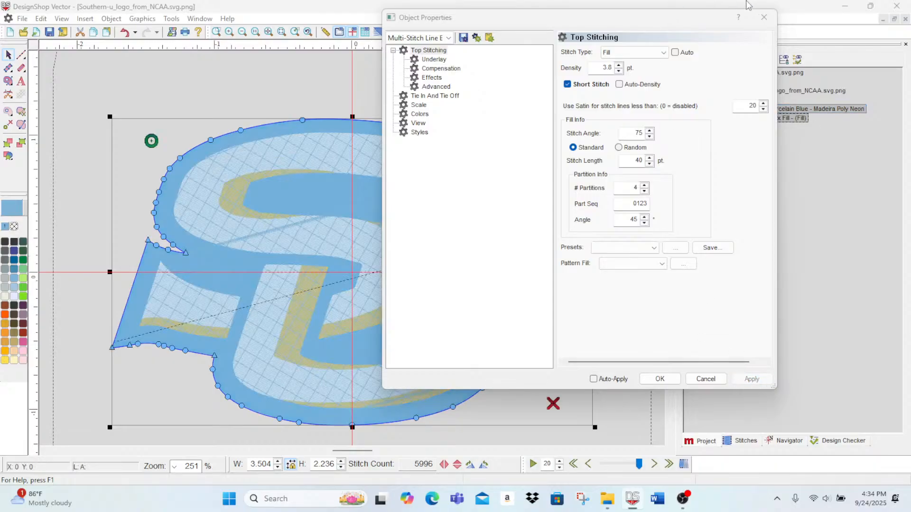
pyautogui.moveTo(675, 29); pyautogui.dragTo(735, 35)
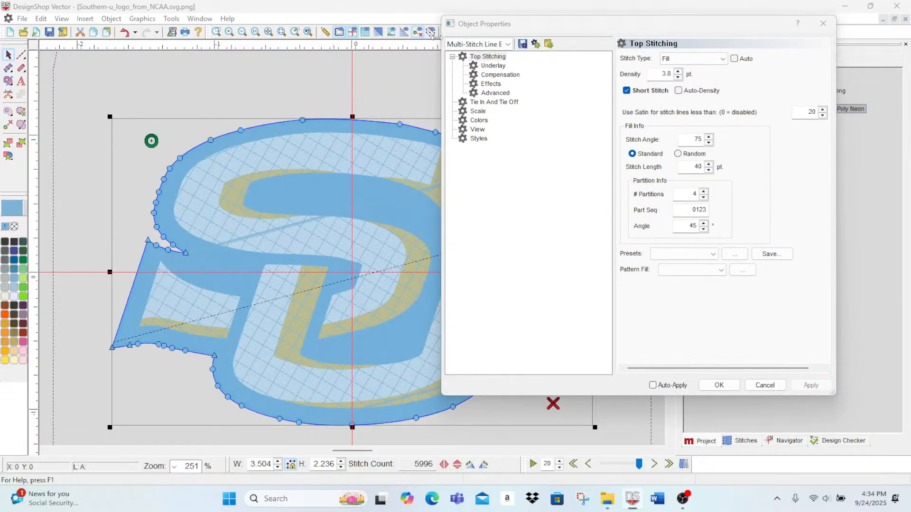
pyautogui.moveTo(442, 38); pyautogui.dragTo(586, 41)
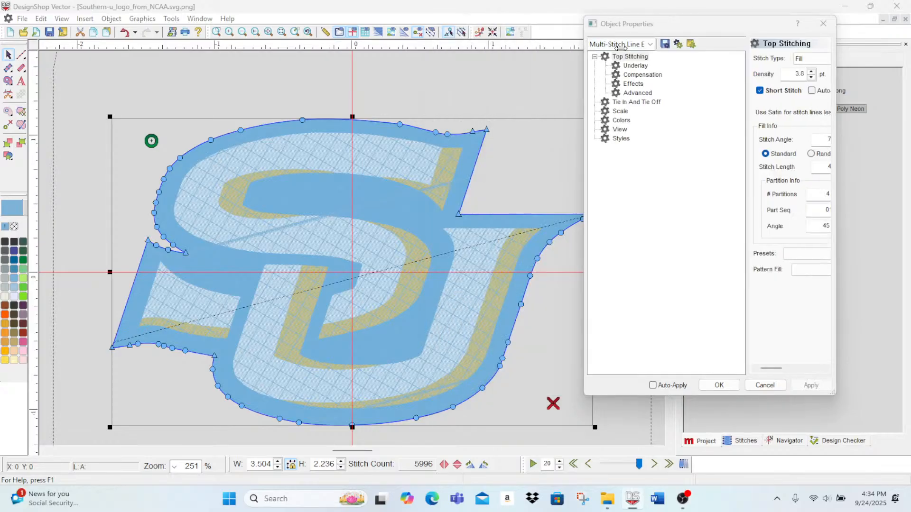
pyautogui.moveTo(747, 138); pyautogui.dragTo(675, 332)
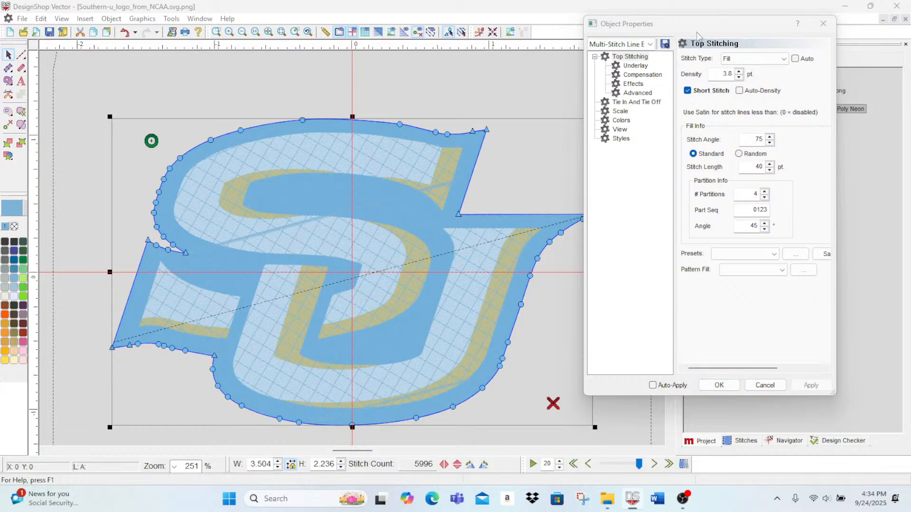
pyautogui.moveTo(703, 30); pyautogui.dragTo(756, 36)
# Step: Move the fill's stop point to the tail's lower-left tip and its start point to the tail's upper-left corner
pyautogui.moveTo(557, 403)
pyautogui.mouseDown()
pyautogui.moveTo(38, 403)
pyautogui.moveTo(102, 348)
pyautogui.moveTo(118, 354)
pyautogui.moveTo(113, 350)
pyautogui.mouseUp()
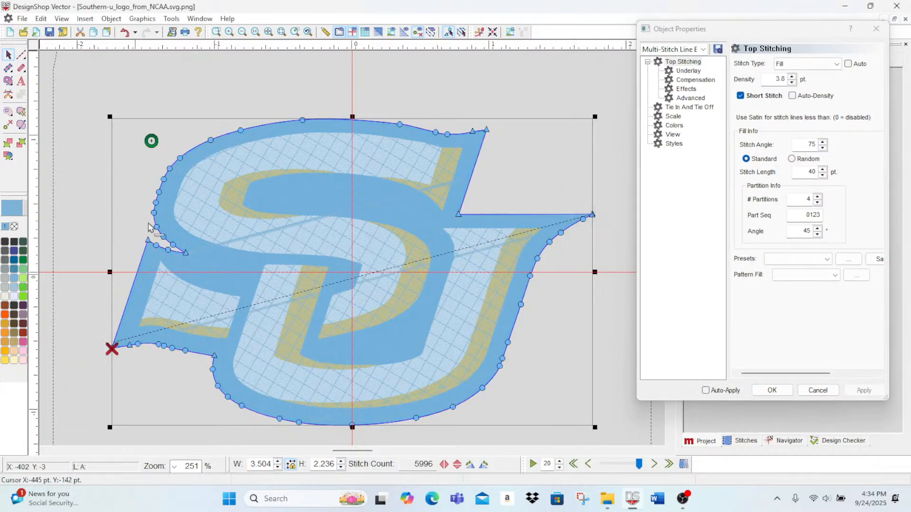
pyautogui.moveTo(159, 142); pyautogui.dragTo(147, 238)
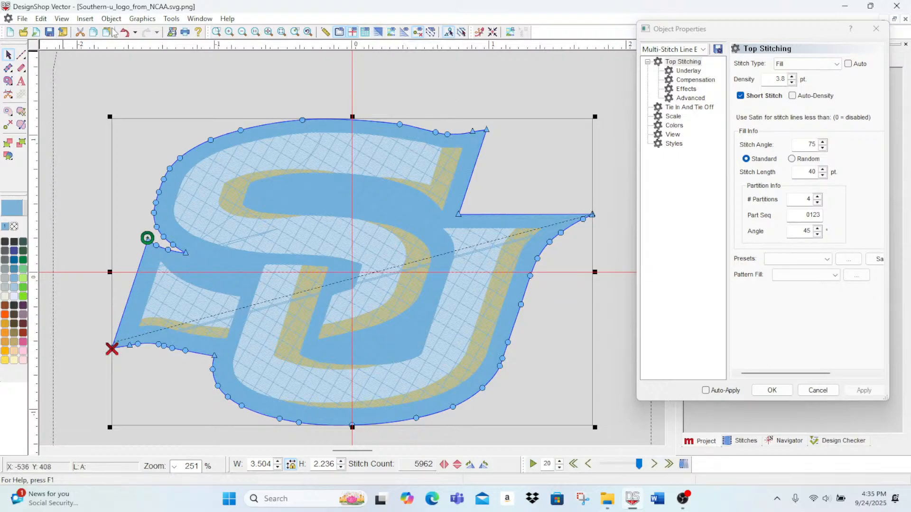
# Step: Set the complex fill's top stitching density to 15.8 pt and apply it
pyautogui.click(230, 33)
pyautogui.click(229, 33)
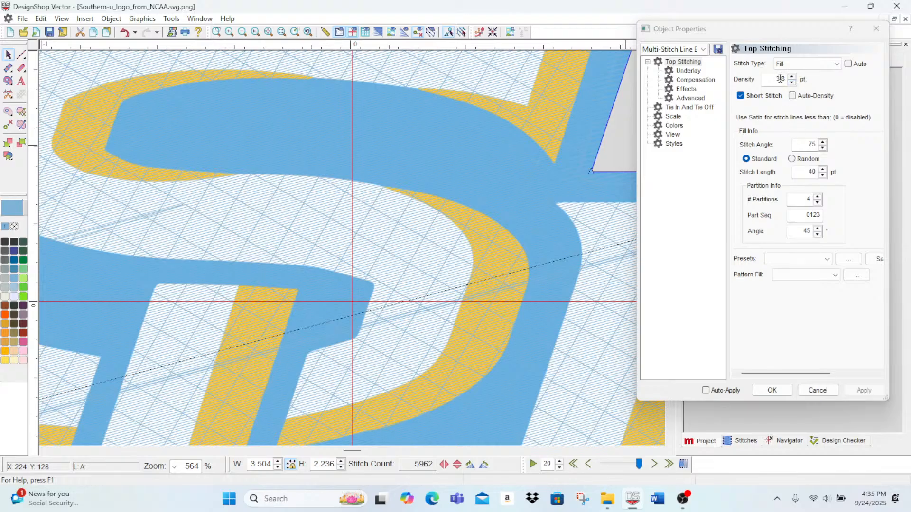
pyautogui.moveTo(778, 80); pyautogui.dragTo(764, 94)
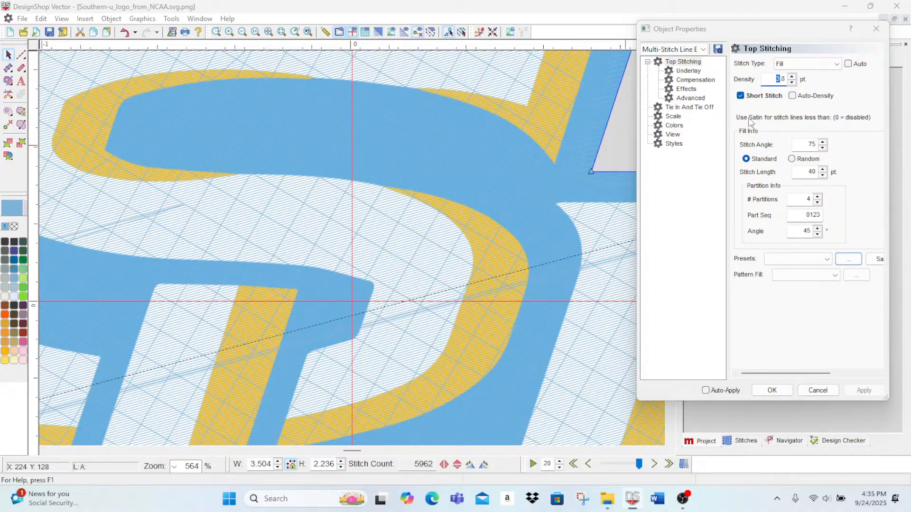
pyautogui.write('15')
pyautogui.click(863, 390)
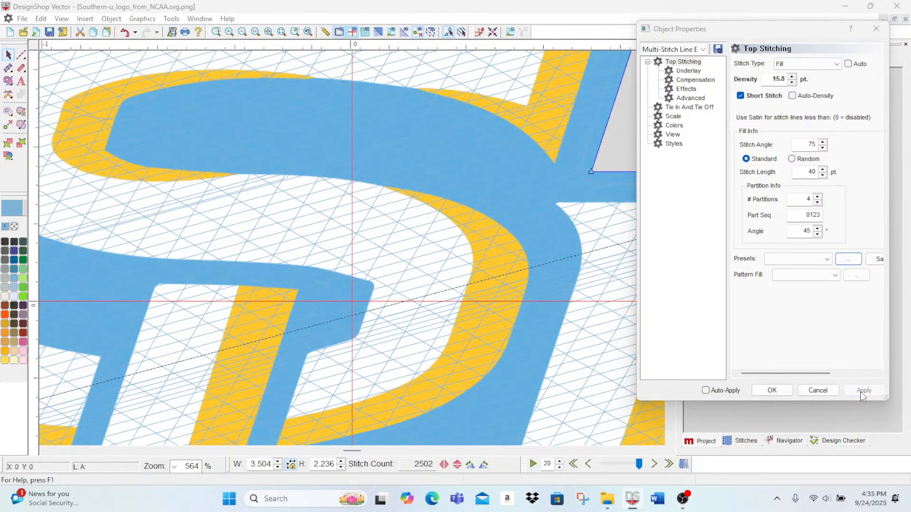
# Step: Show the stitches in 3D and set the complex fill's density to 25.8 pt
pyautogui.click(379, 34)
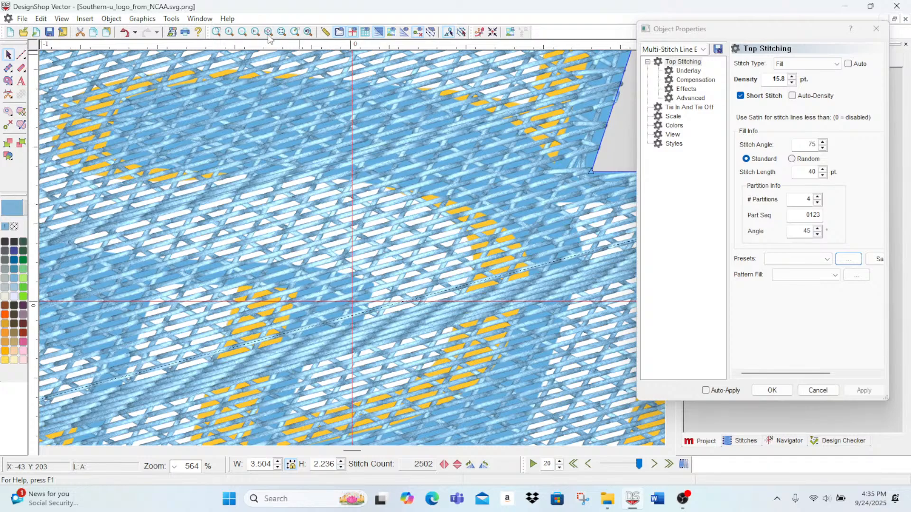
pyautogui.click(244, 34)
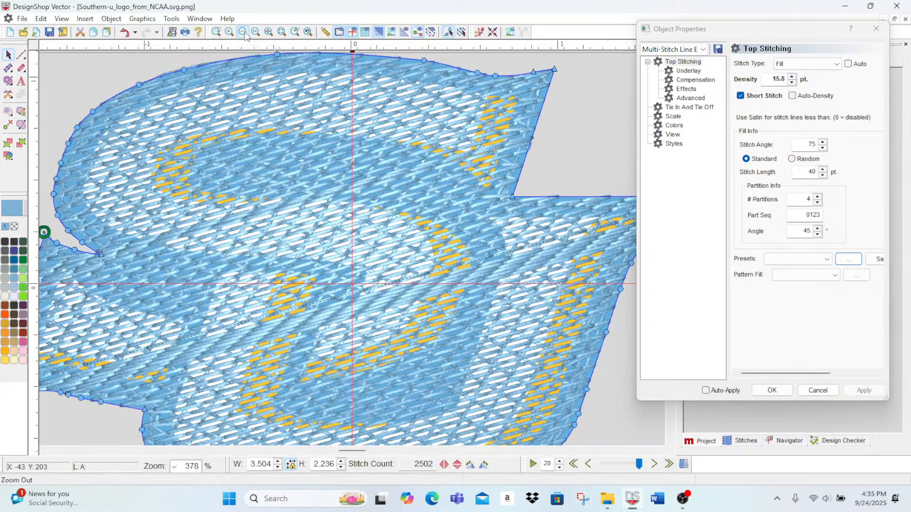
pyautogui.click(244, 33)
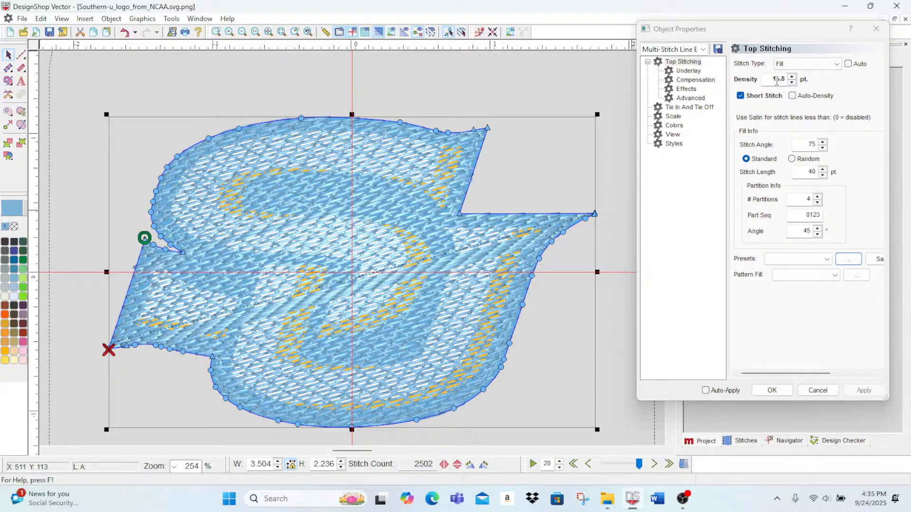
pyautogui.moveTo(777, 81); pyautogui.dragTo(762, 83)
pyautogui.write('2')
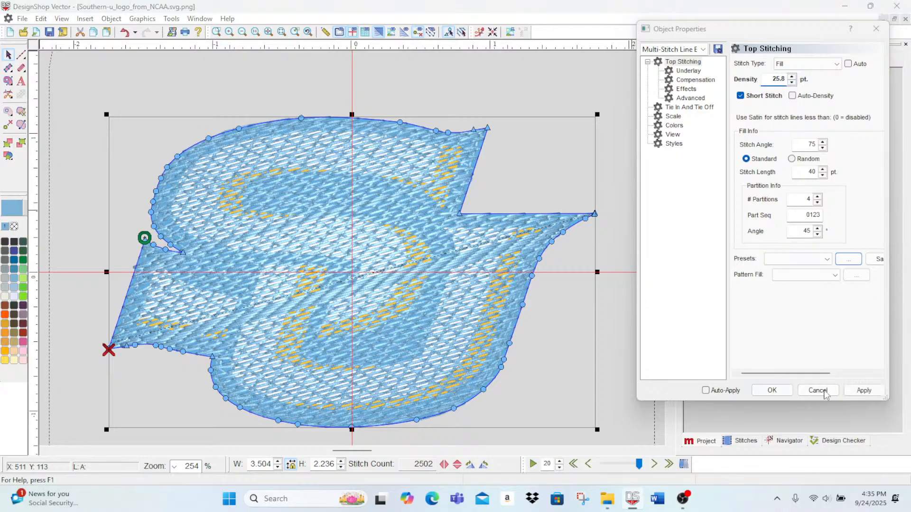
pyautogui.click(863, 390)
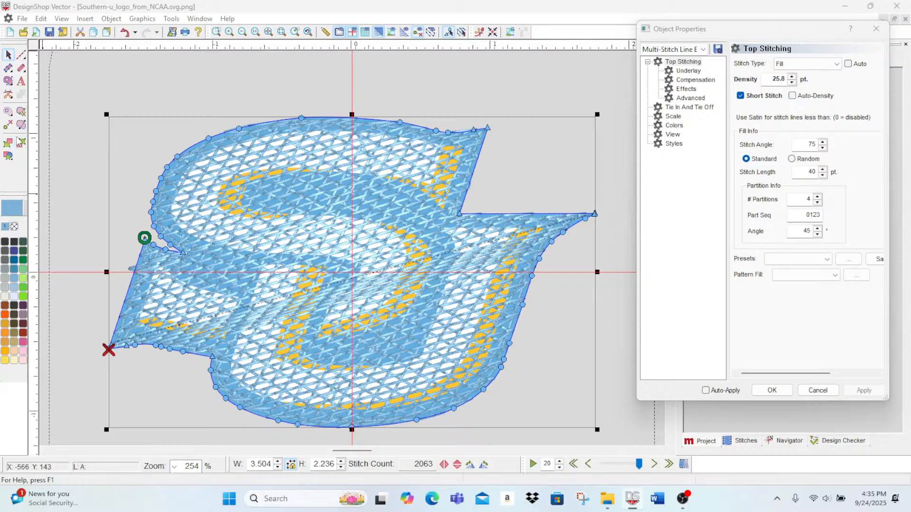
# Step: Redirect the fill's direction line from the lower-left tip to the top edge of the S, for a stitch angle of 39
pyautogui.click(21, 124)
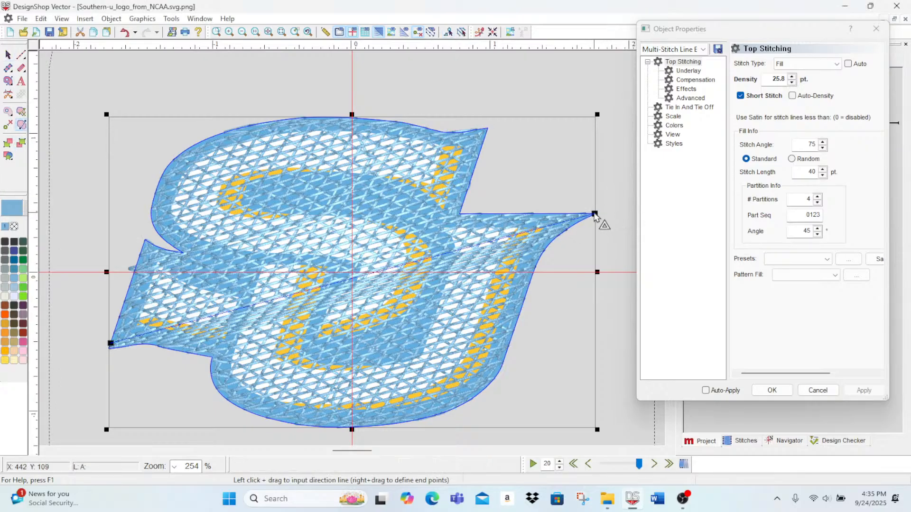
pyautogui.moveTo(594, 214); pyautogui.dragTo(184, 254)
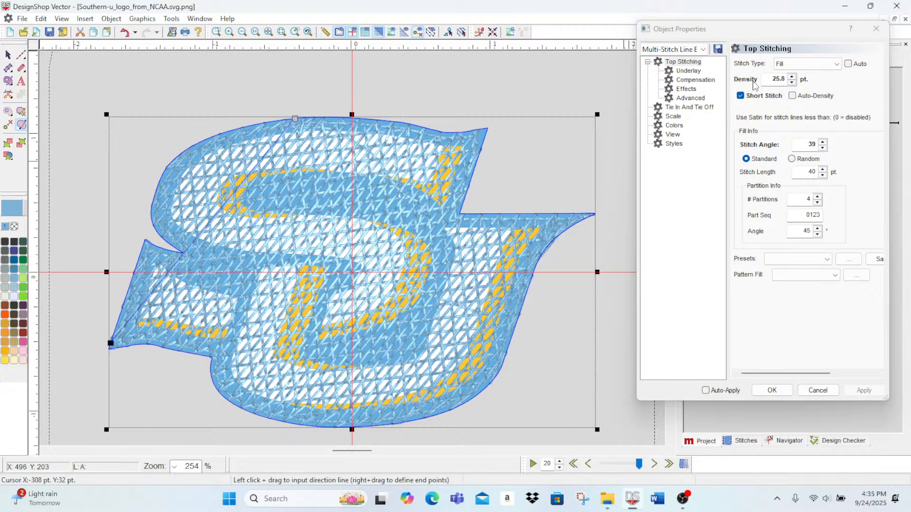
# Step: Set the complex fill's density to 3.8 pt, apply it, and turn off the 3D stitch display
pyautogui.moveTo(779, 77); pyautogui.dragTo(760, 81)
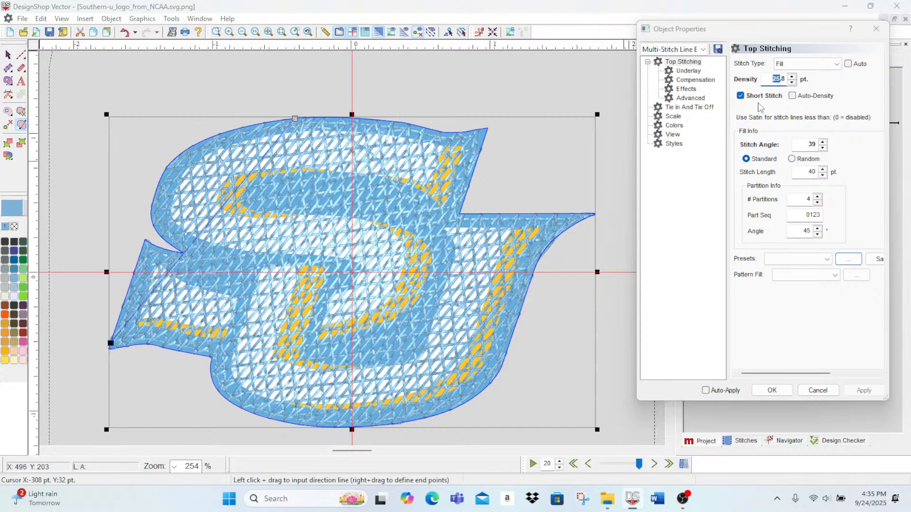
pyautogui.write('3')
pyautogui.click(871, 394)
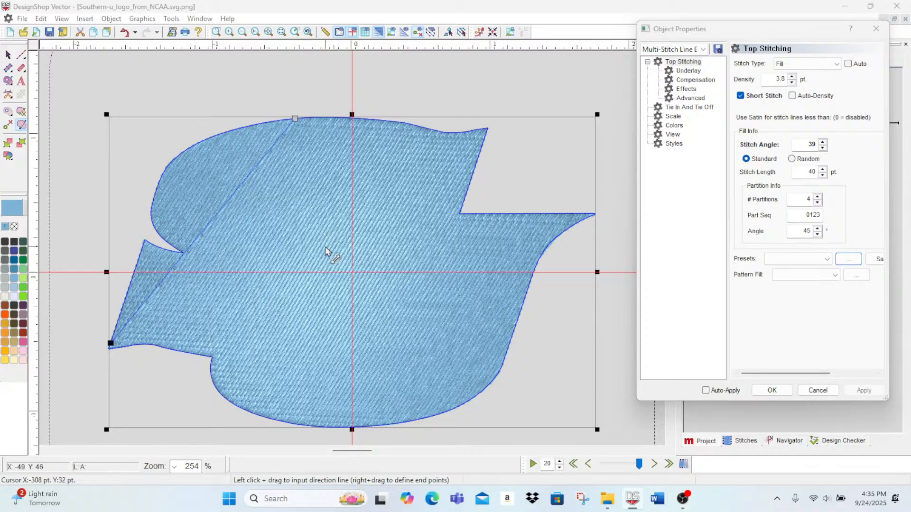
pyautogui.click(379, 32)
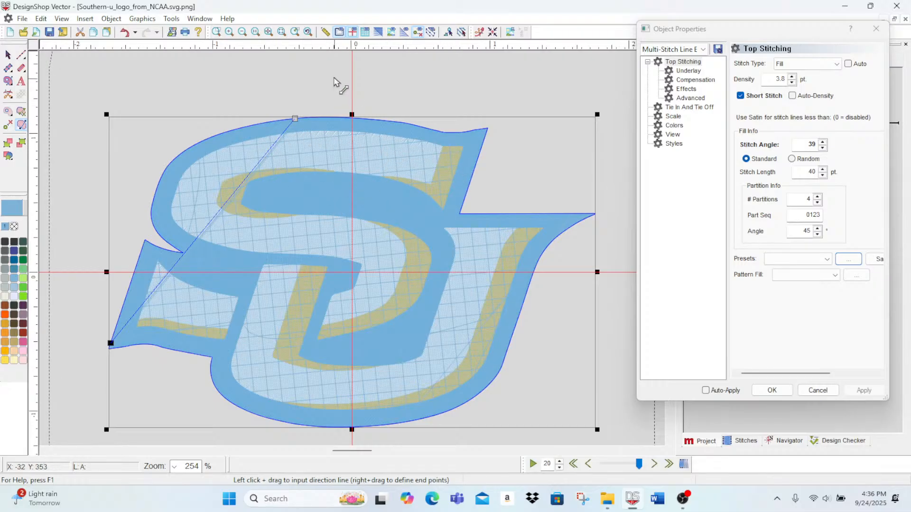
# Step: Examine the complex fill's stitch coverage over the blue, white and gold areas across the S and U letters
pyautogui.click(242, 32)
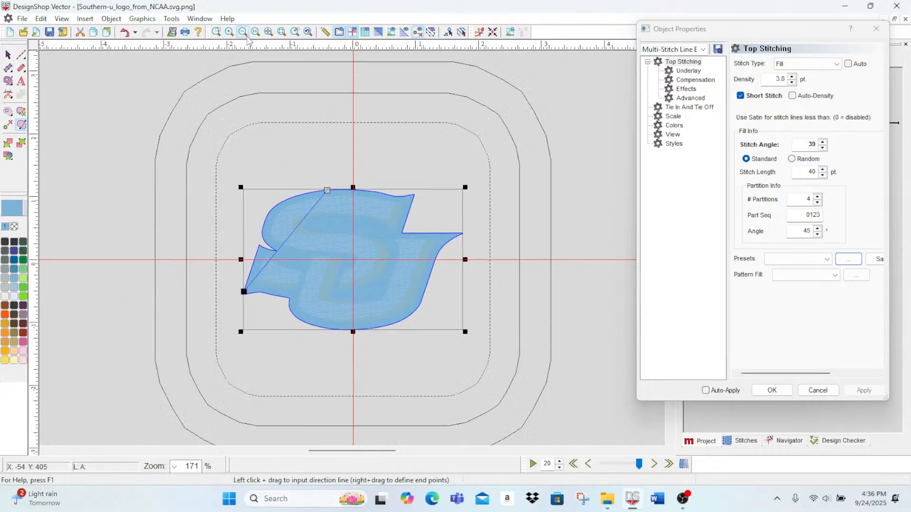
pyautogui.click(232, 33)
pyautogui.click(231, 33)
pyautogui.click(232, 33)
pyautogui.click(231, 33)
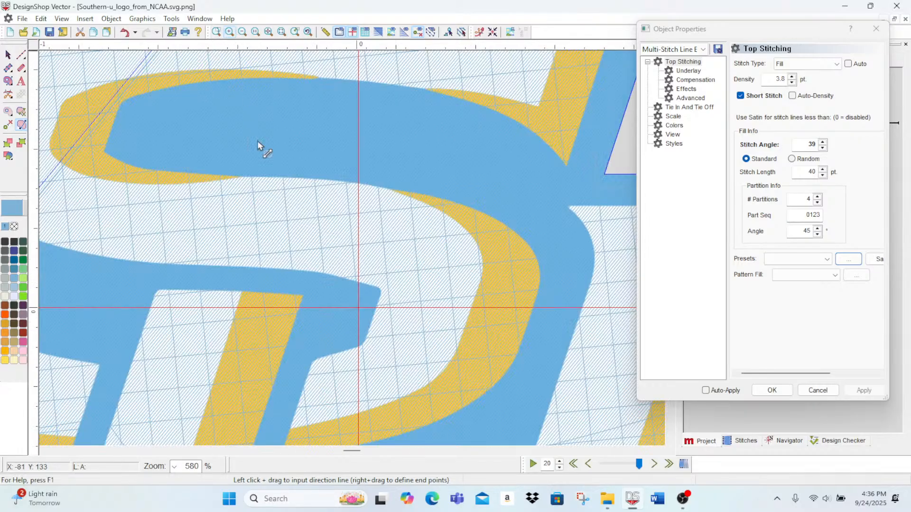
pyautogui.scroll(1, 350, 240)
pyautogui.scroll(1, 350, 236)
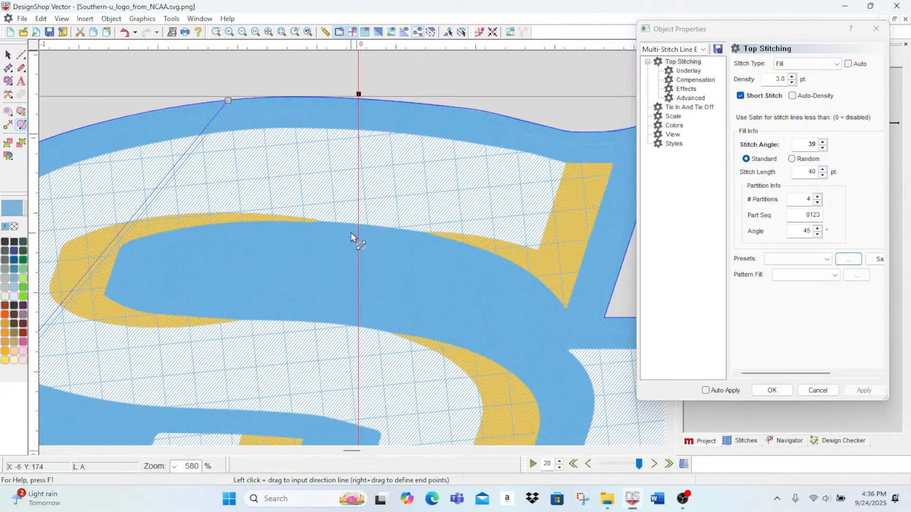
pyautogui.scroll(1, 546, 163)
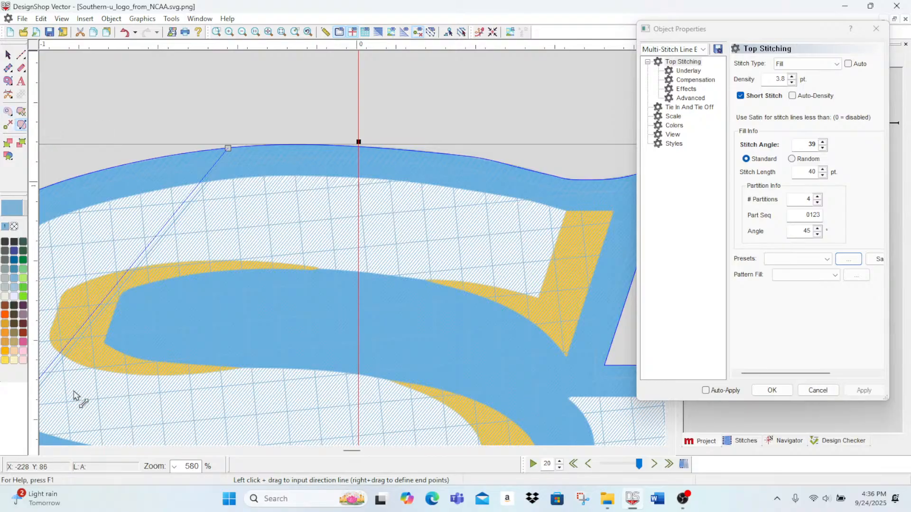
pyautogui.scroll(-3, 76, 394)
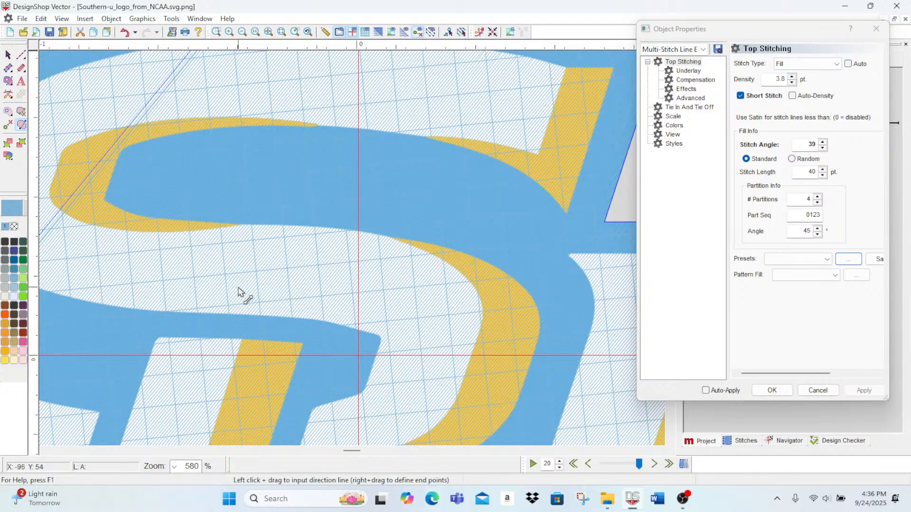
pyautogui.scroll(-3, 123, 351)
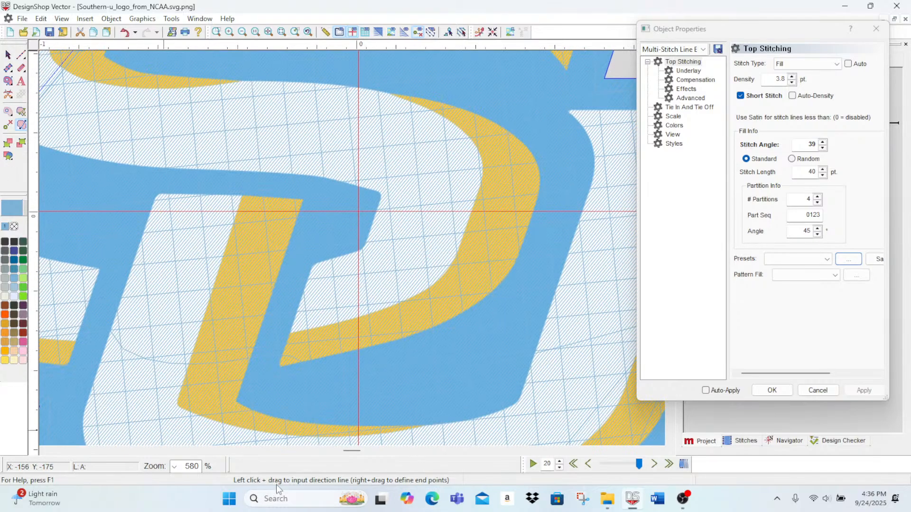
# Step: Cut a hole in the complex fill over the lower-left white and gold tail panel, tracing slightly inside the panel's edges
pyautogui.moveTo(353, 450); pyautogui.dragTo(344, 451)
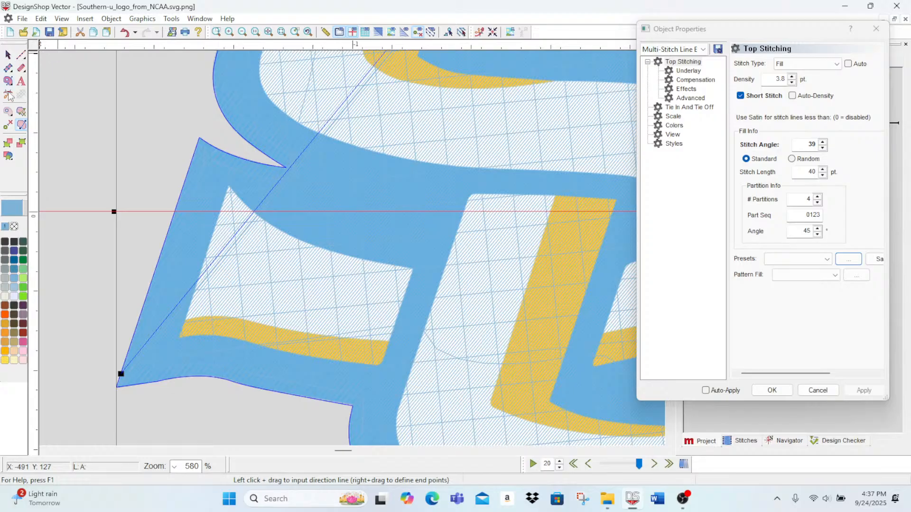
pyautogui.click(21, 124)
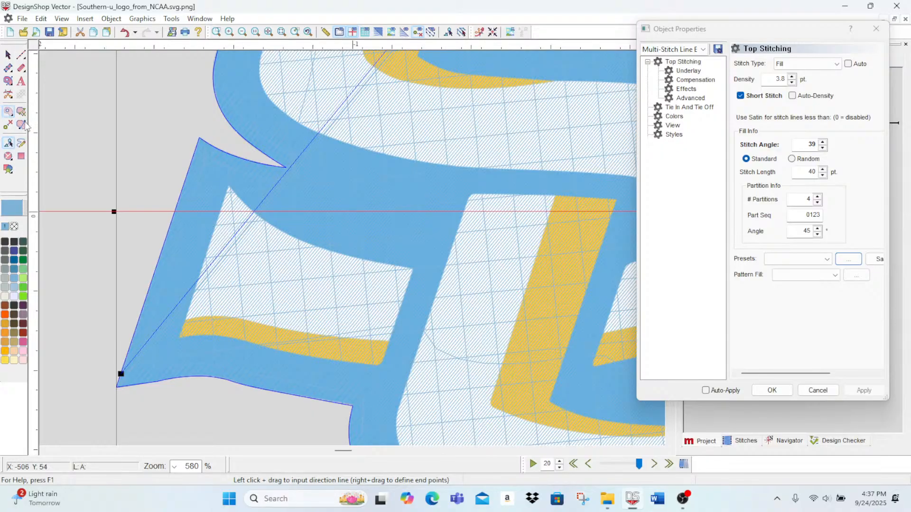
pyautogui.click(230, 197)
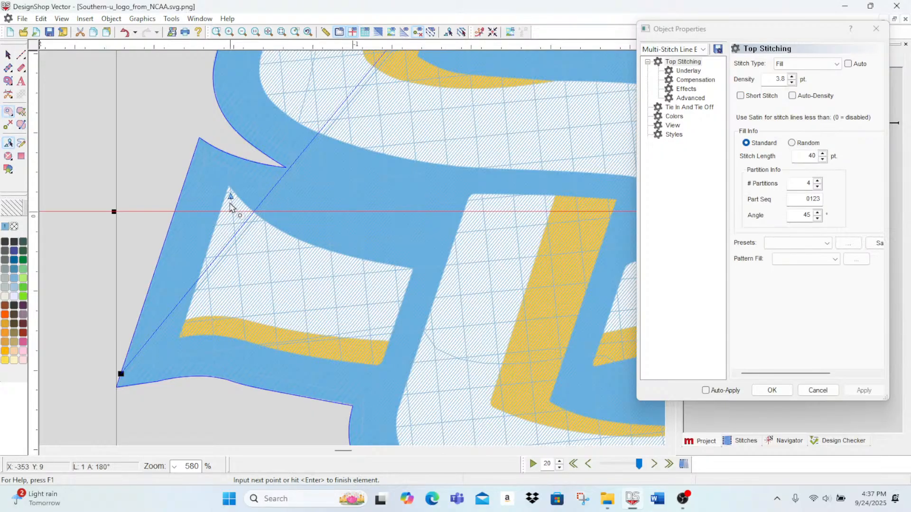
pyautogui.click(250, 219)
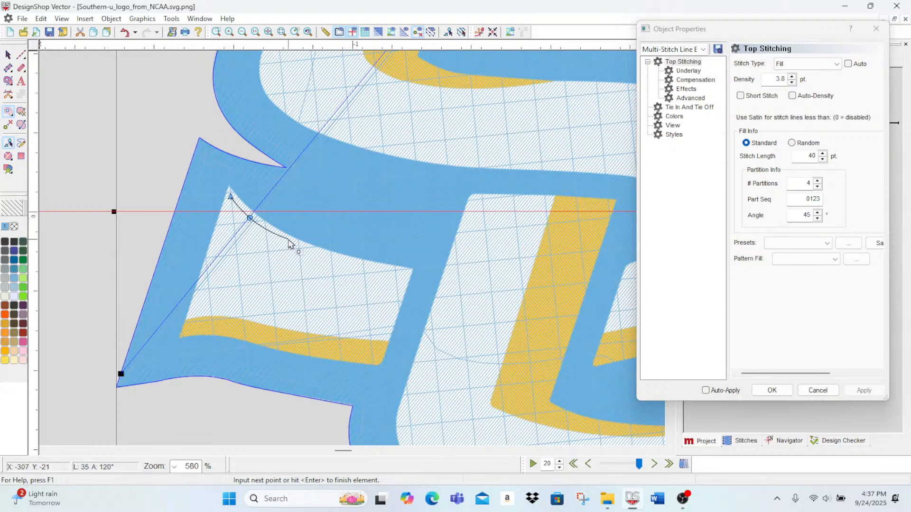
pyautogui.click(286, 244)
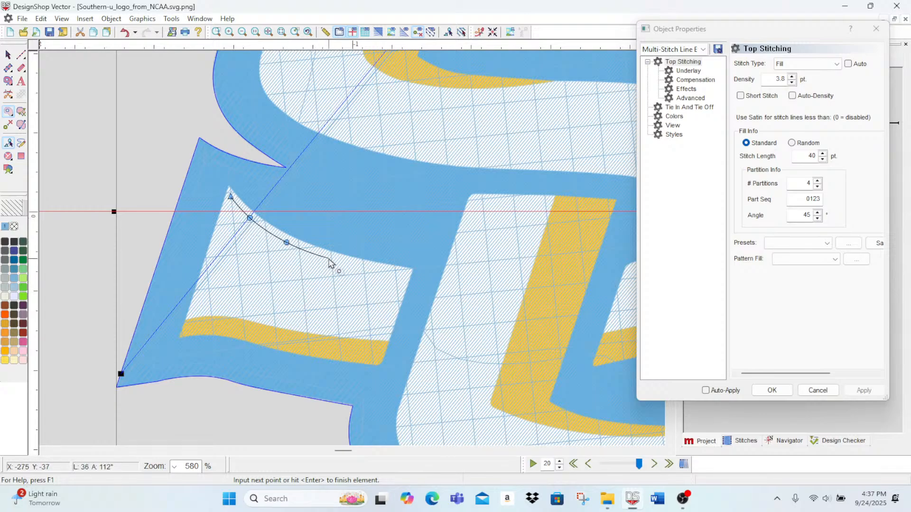
pyautogui.click(329, 258)
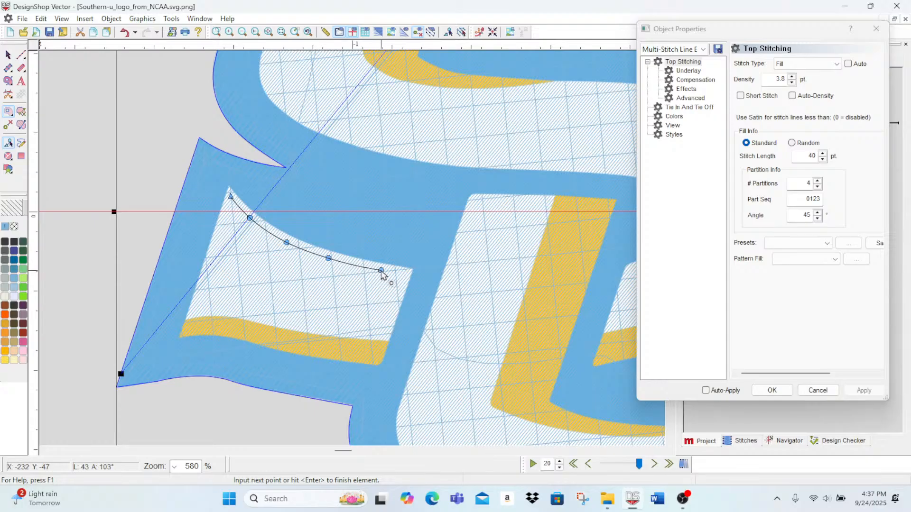
pyautogui.click(404, 274)
pyautogui.click(377, 359)
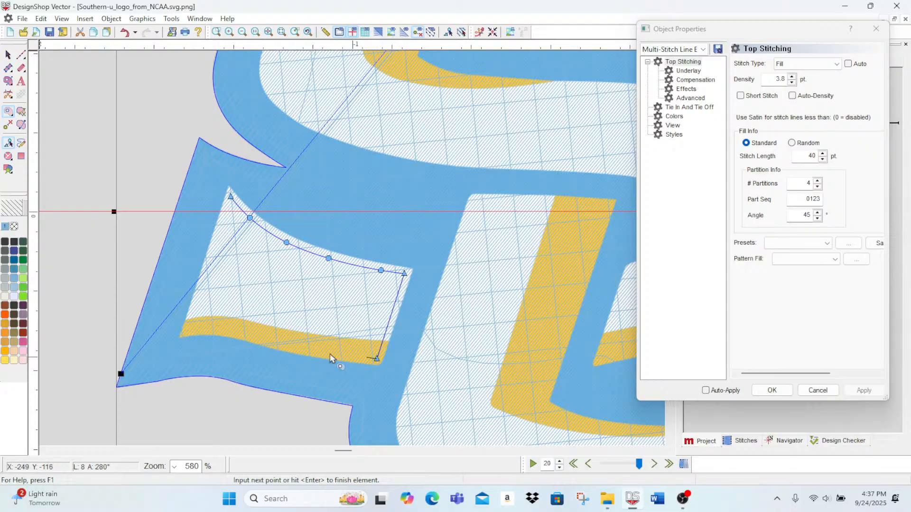
pyautogui.click(237, 331)
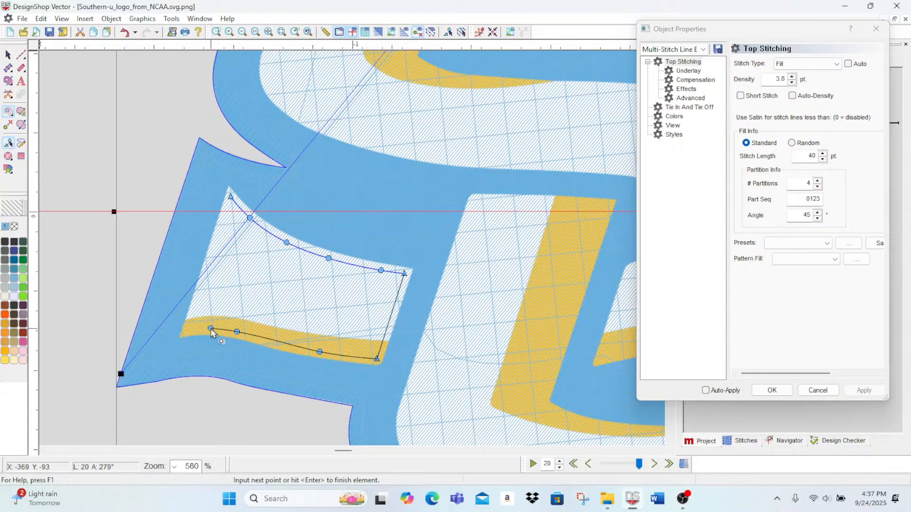
pyautogui.click(211, 328)
pyautogui.click(189, 331)
pyautogui.press('Return')
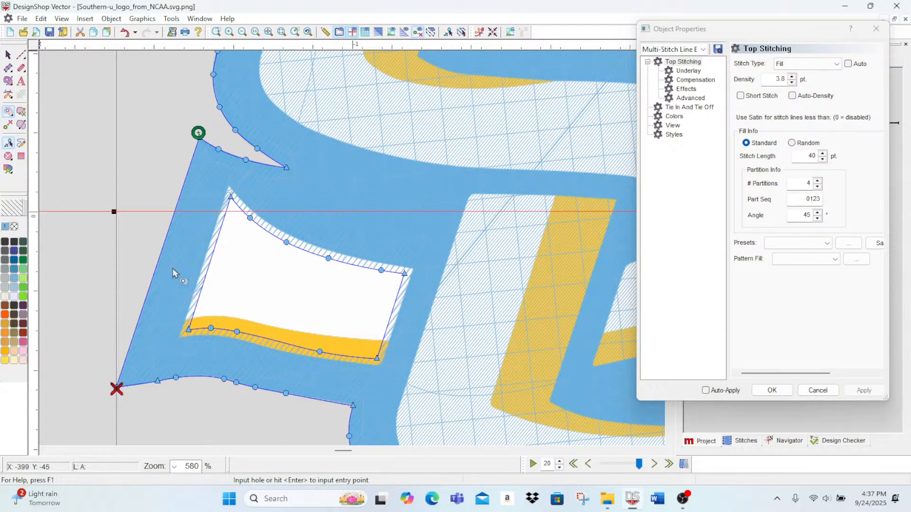
# Step: Close the Object Properties window to uncover the canvas around the S
pyautogui.scroll(4, 450, 336)
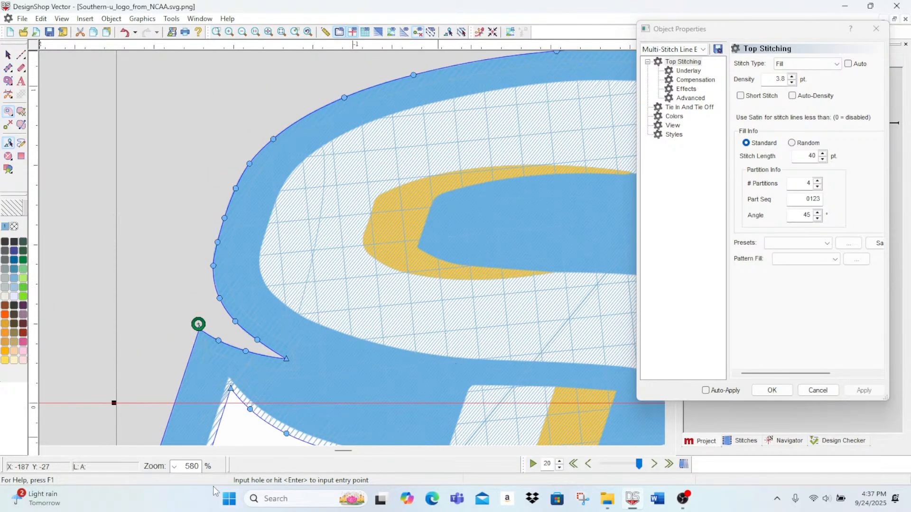
pyautogui.moveTo(338, 451); pyautogui.dragTo(345, 459)
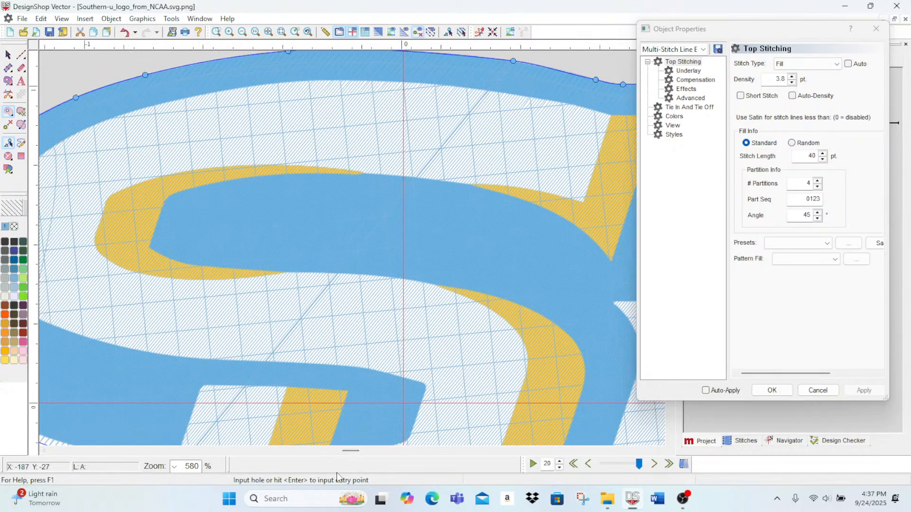
pyautogui.scroll(-1, 353, 352)
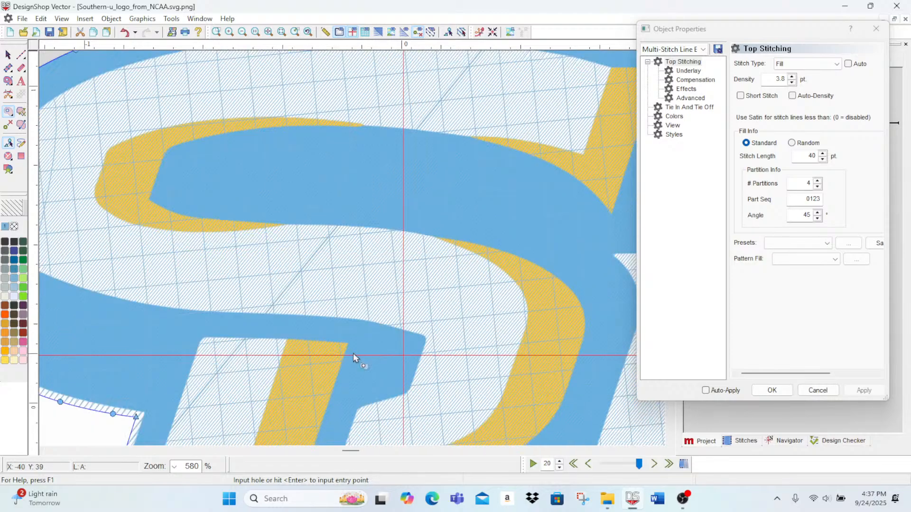
pyautogui.moveTo(353, 452); pyautogui.dragTo(356, 451)
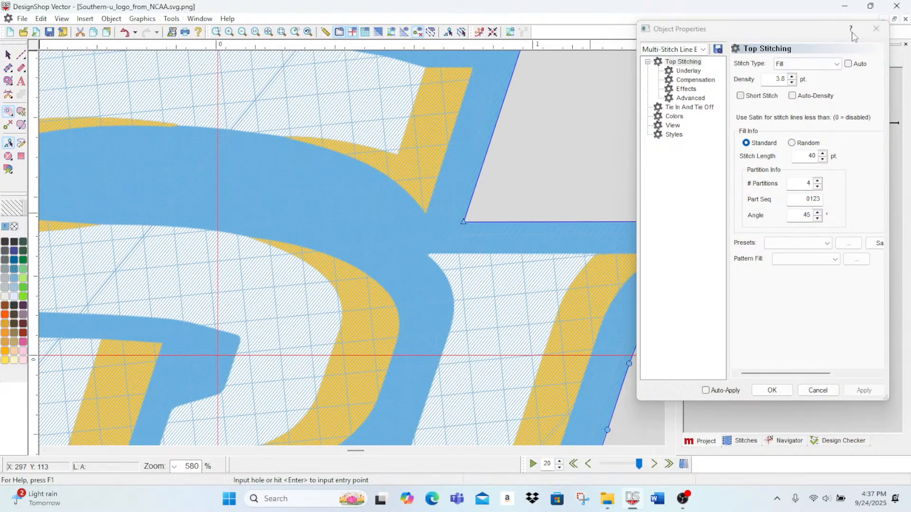
pyautogui.click(875, 29)
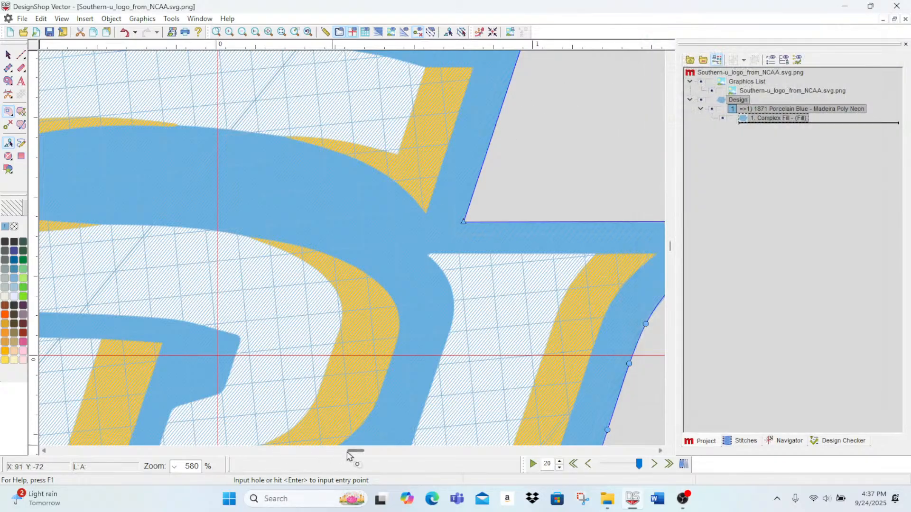
pyautogui.moveTo(352, 451); pyautogui.dragTo(347, 456)
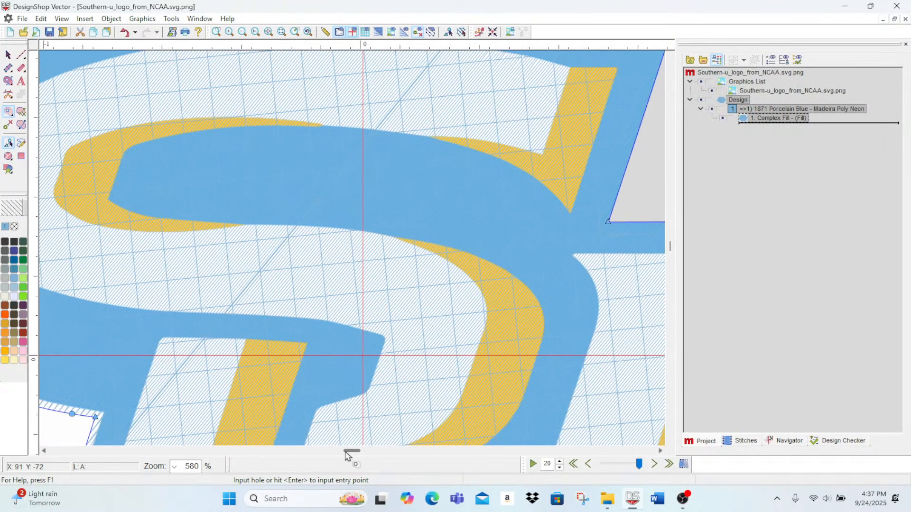
pyautogui.scroll(-2, 401, 339)
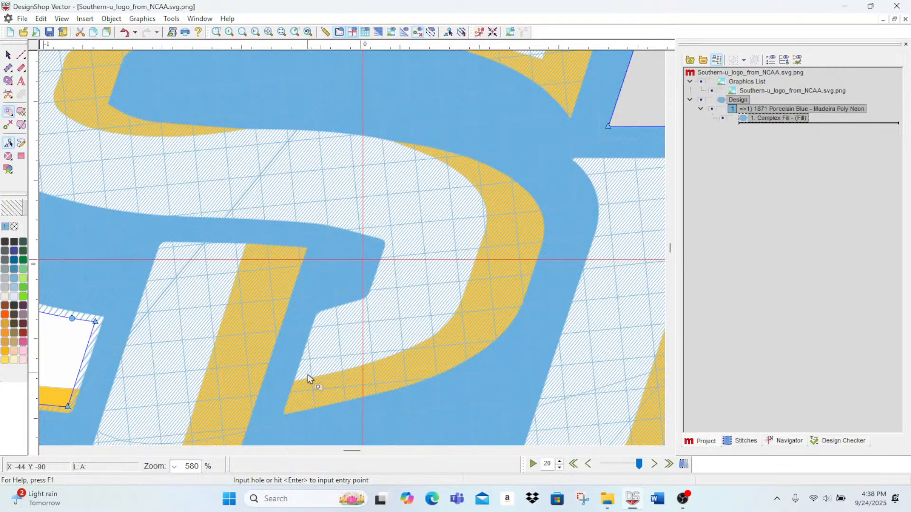
# Step: Start a second hole at the S's lower gold tip, tracing up and around the blunt end of the blue bar
pyautogui.click(294, 405)
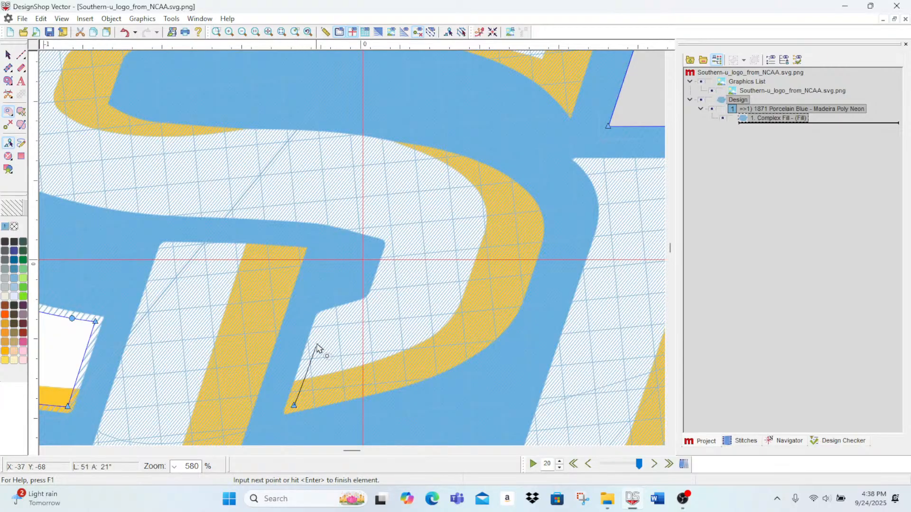
pyautogui.click(323, 318)
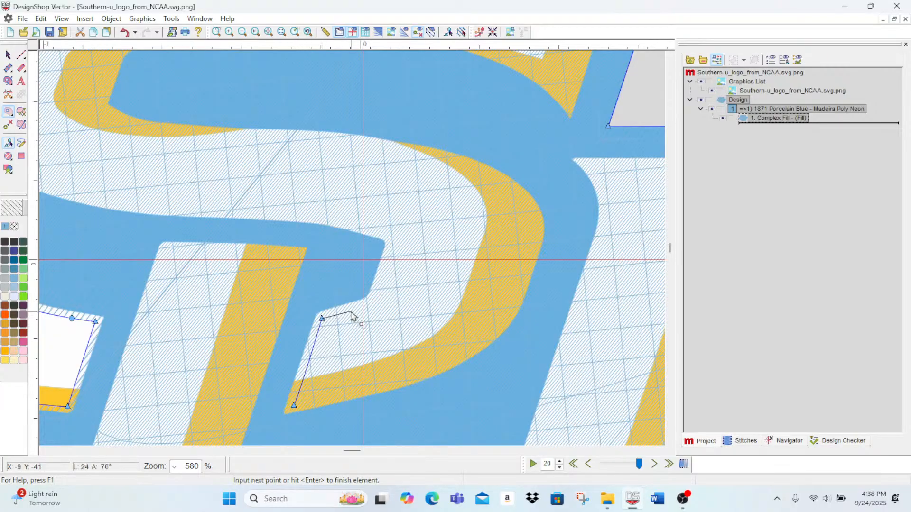
pyautogui.rightClick(350, 311)
pyautogui.click(369, 308)
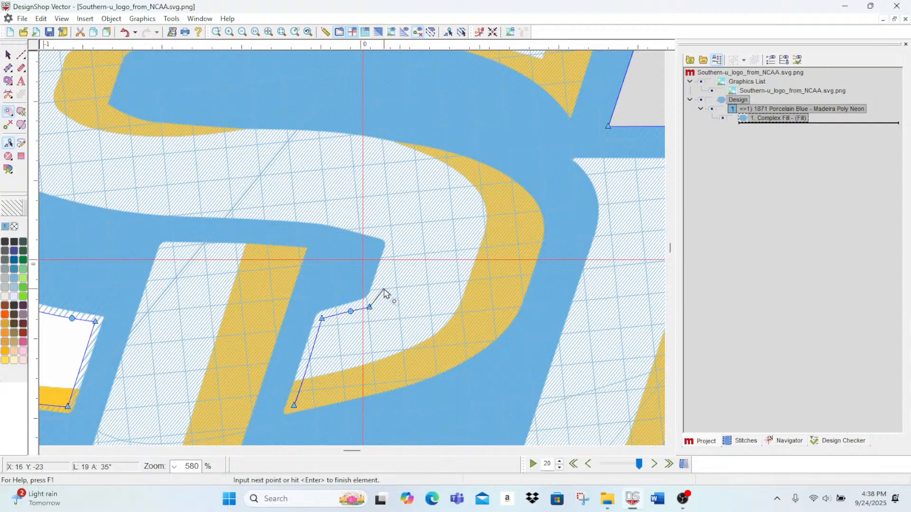
pyautogui.rightClick(383, 285)
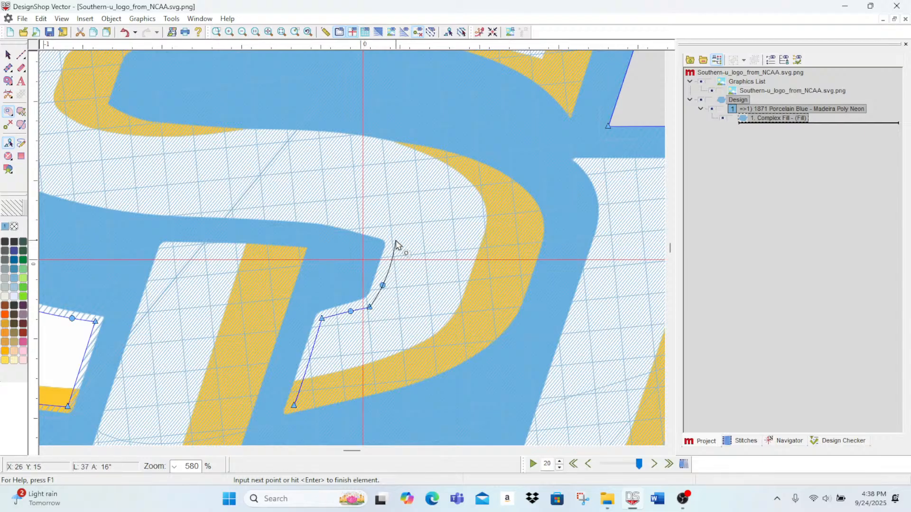
pyautogui.click(396, 240)
pyautogui.click(383, 230)
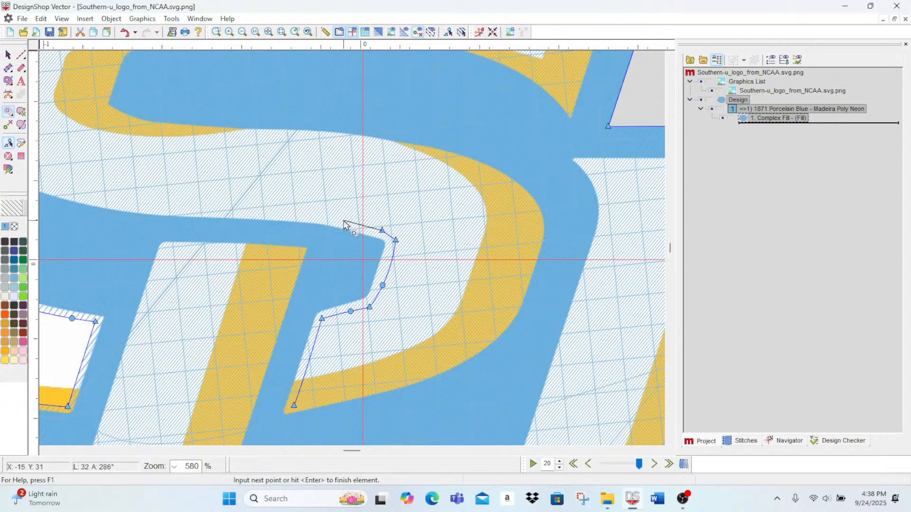
# Step: Continue the hole outline with curve points along the lower edge of the S's white band to its left bend
pyautogui.rightClick(343, 220)
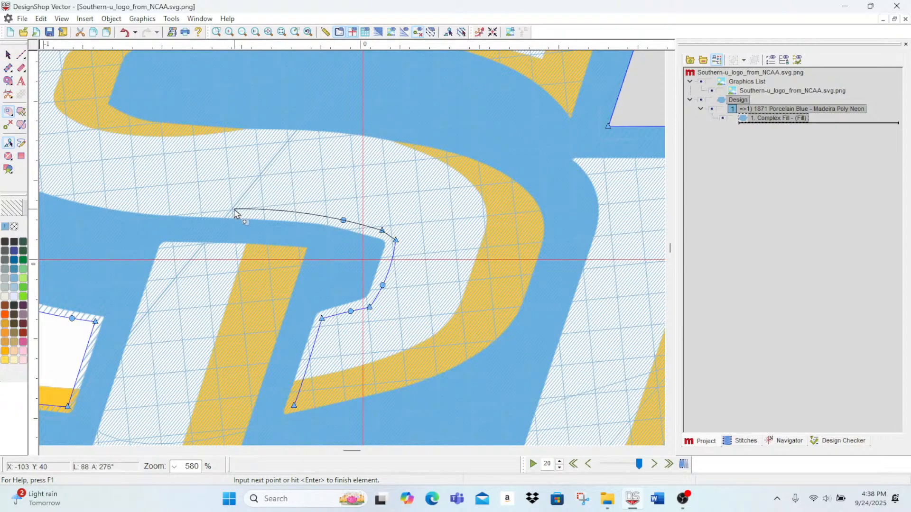
pyautogui.rightClick(234, 209)
pyautogui.rightClick(145, 205)
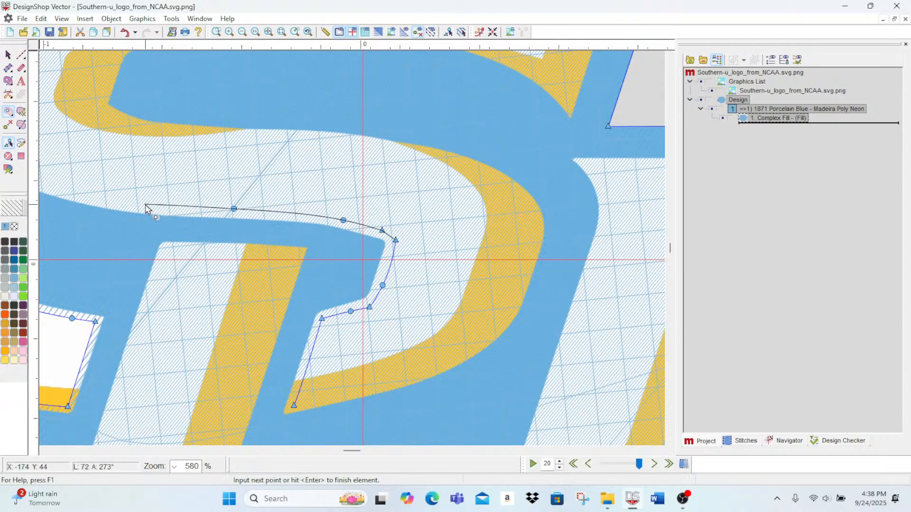
pyautogui.rightClick(91, 197)
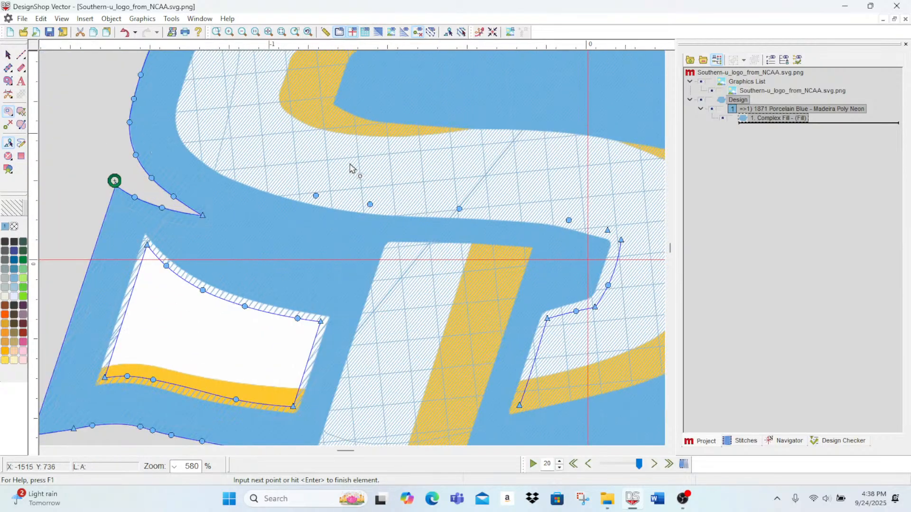
pyautogui.rightClick(247, 177)
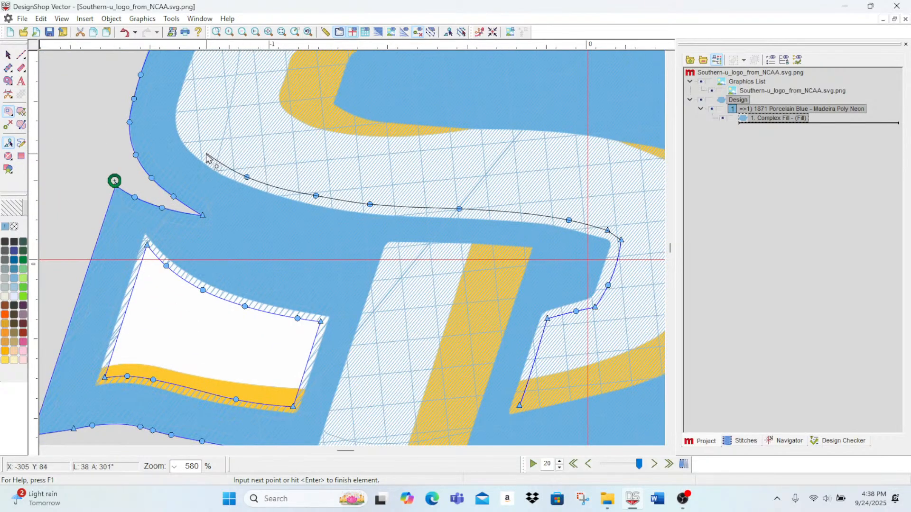
pyautogui.rightClick(208, 156)
pyautogui.rightClick(185, 132)
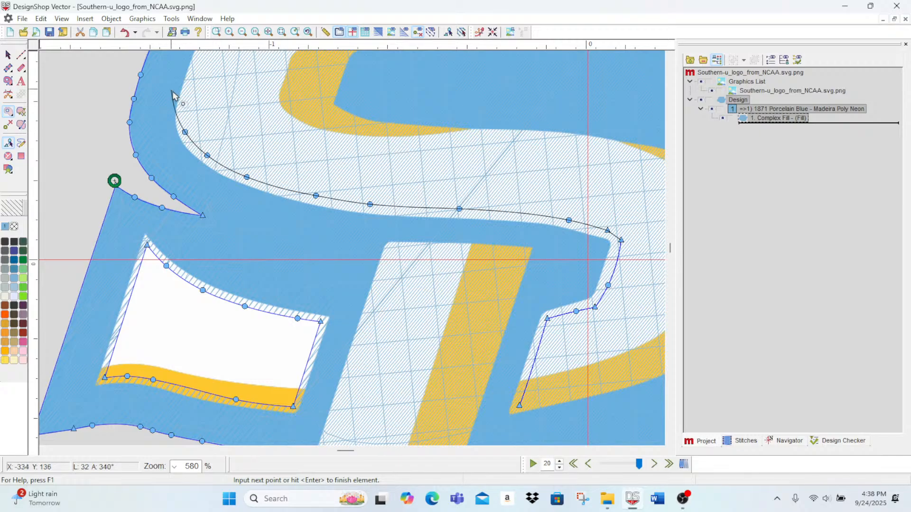
# Step: Continue the S hole outline with curve points around the white band's left bend and along its upper edge
pyautogui.rightClick(187, 102)
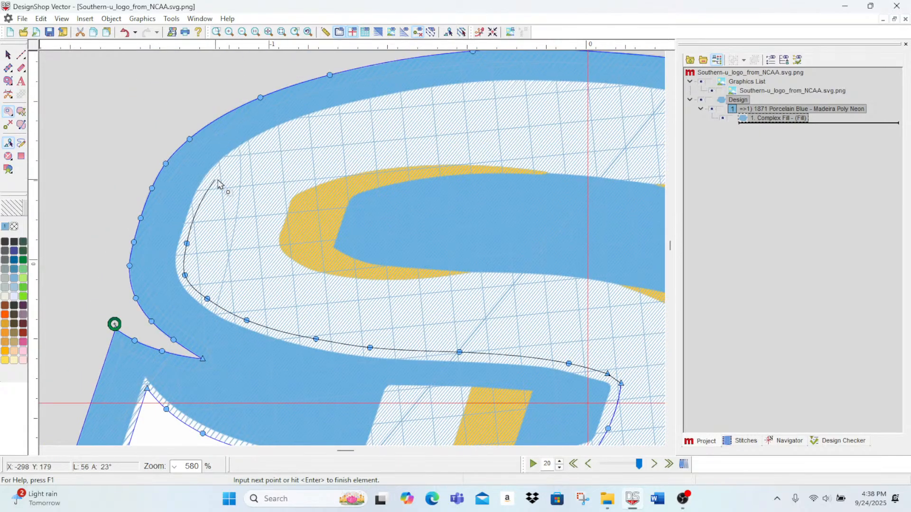
pyautogui.rightClick(209, 186)
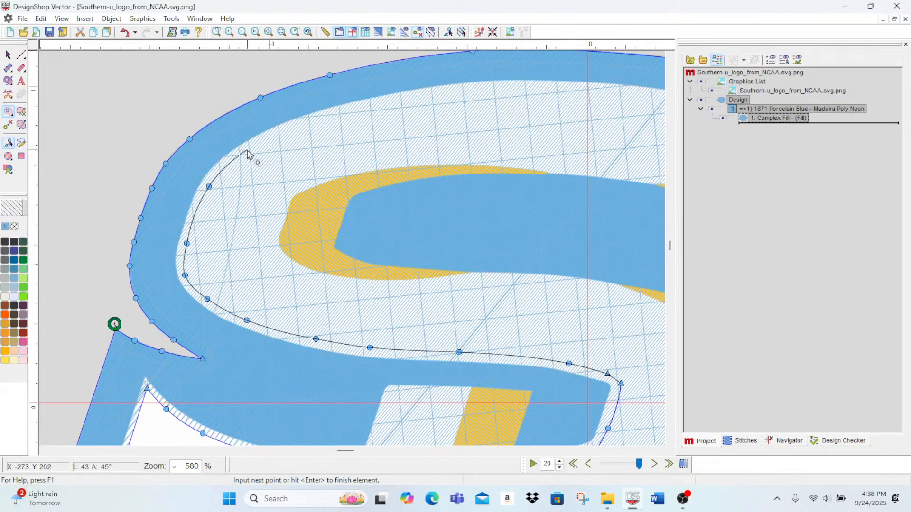
pyautogui.rightClick(247, 149)
pyautogui.rightClick(324, 116)
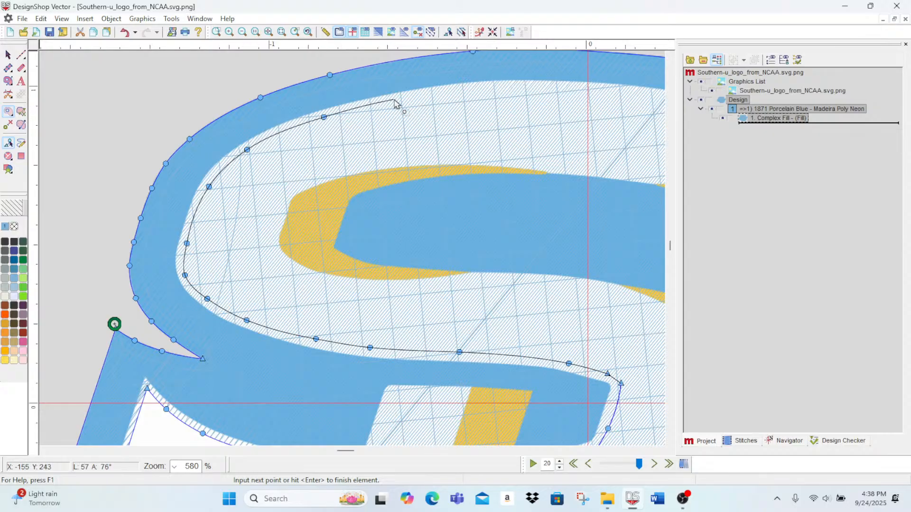
pyautogui.rightClick(394, 103)
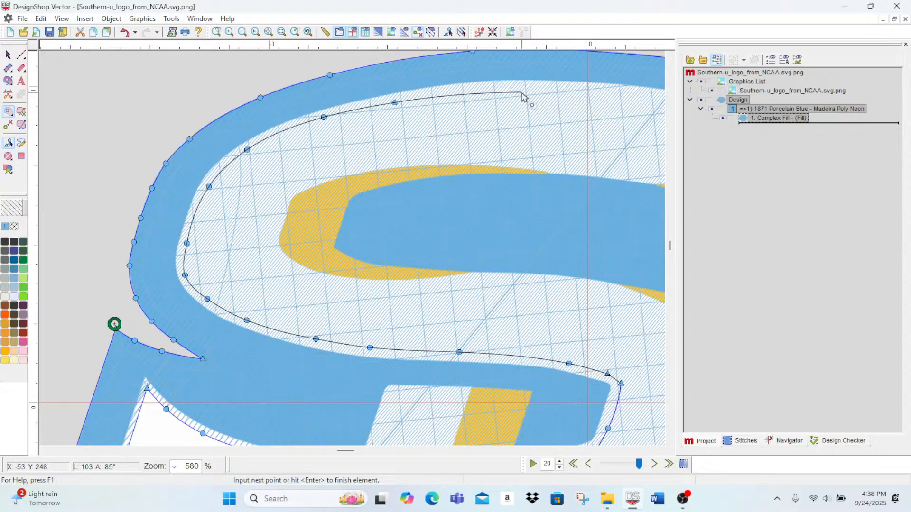
pyautogui.rightClick(503, 89)
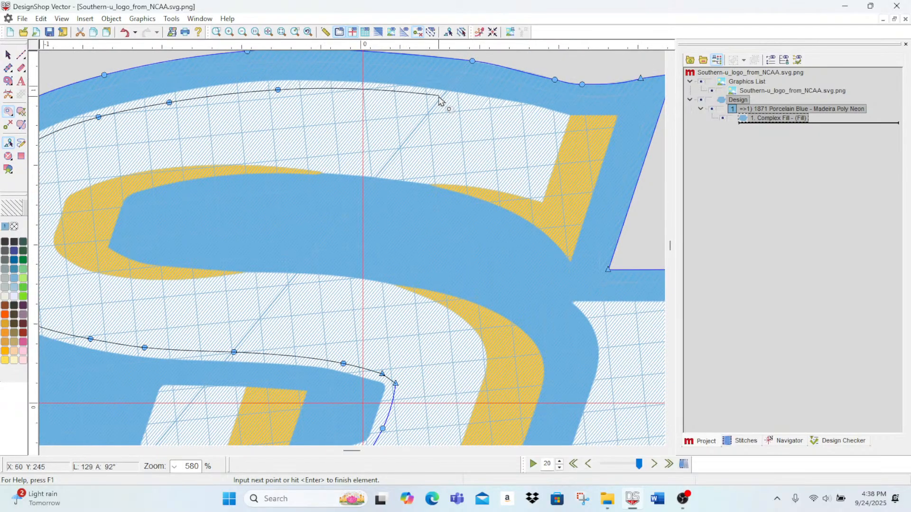
# Step: Extend the hole outline along the rest of the S's top edge, around the upper gold serif and down to its pointed tip
pyautogui.rightClick(439, 97)
pyautogui.rightClick(498, 108)
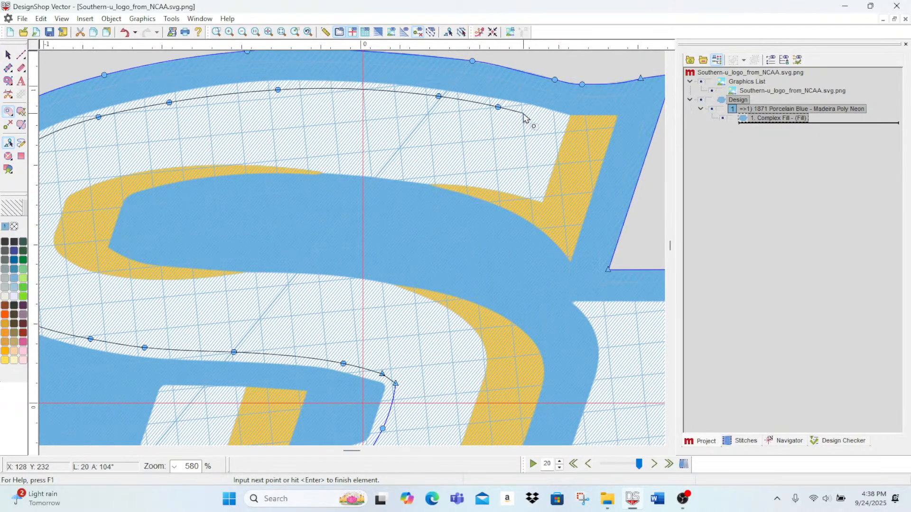
pyautogui.rightClick(532, 113)
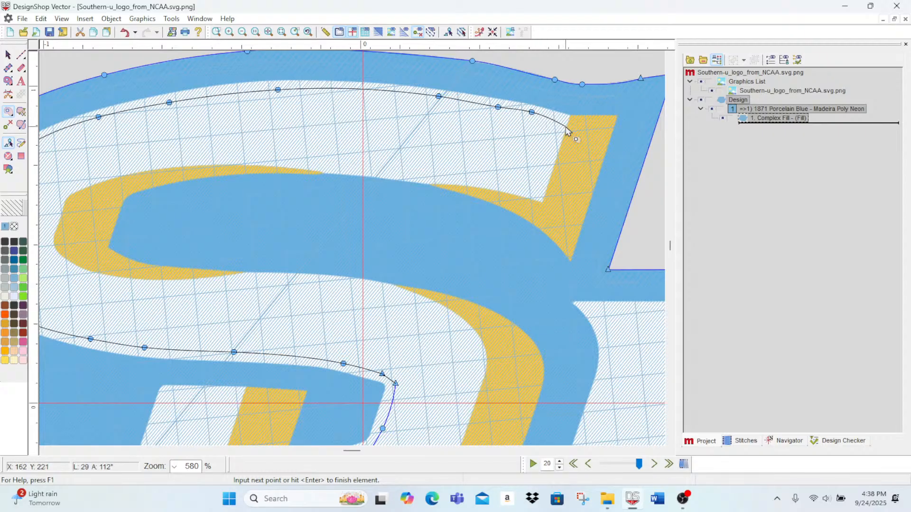
pyautogui.click(606, 125)
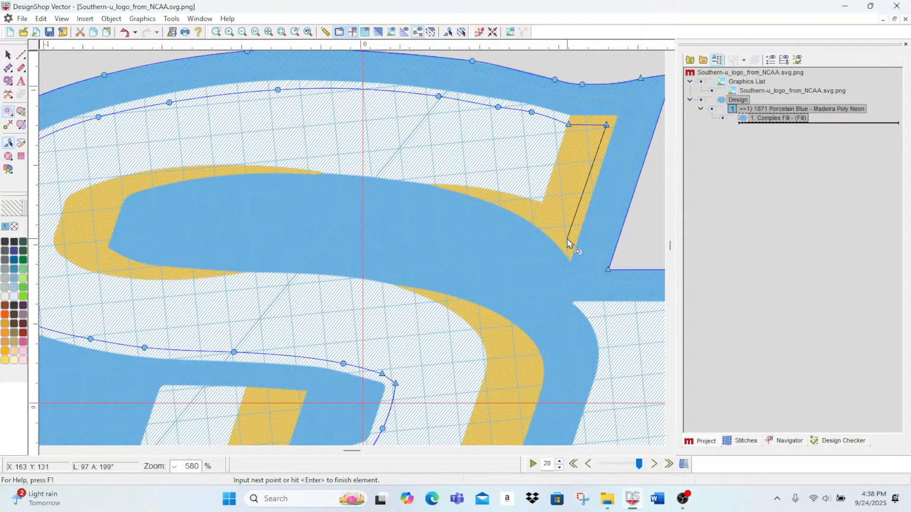
pyautogui.click(568, 244)
# Step: Trace curve points from the gold serif's tip back along the upper edge of the S's inner blue bar
pyautogui.rightClick(534, 212)
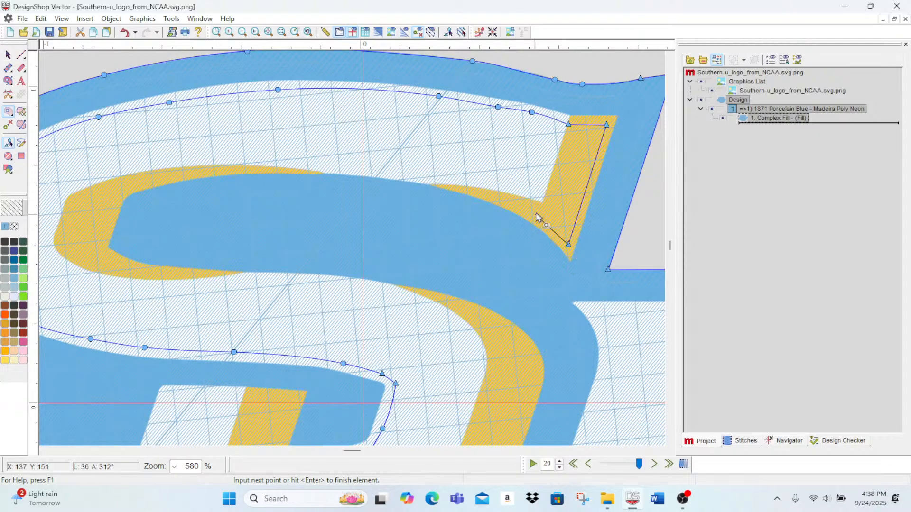
pyautogui.rightClick(472, 188)
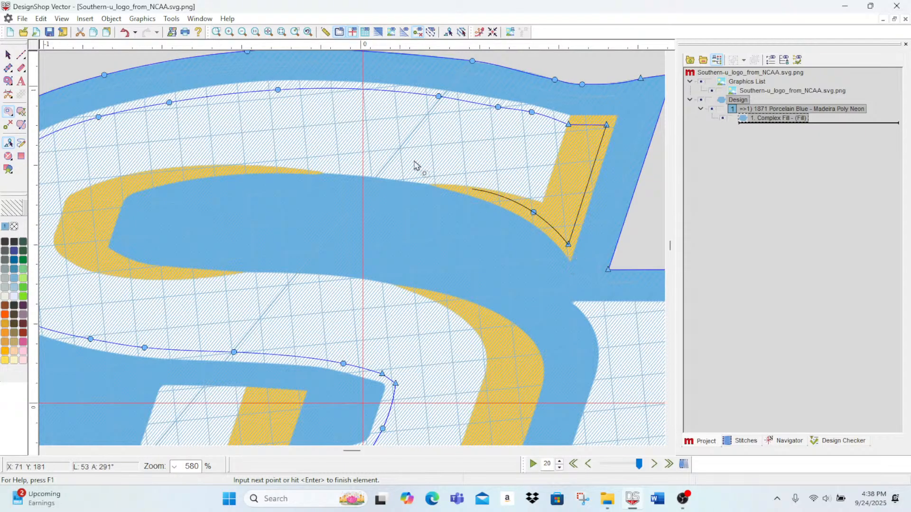
pyautogui.rightClick(357, 169)
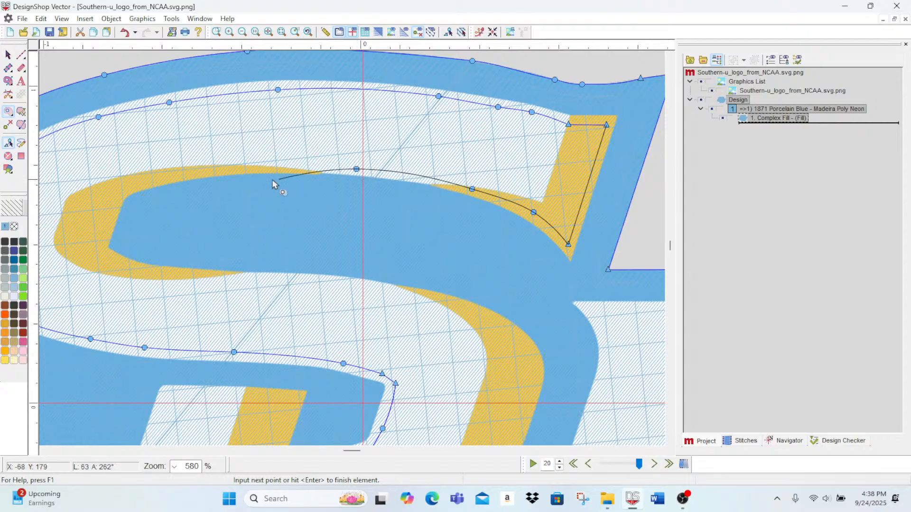
pyautogui.rightClick(224, 172)
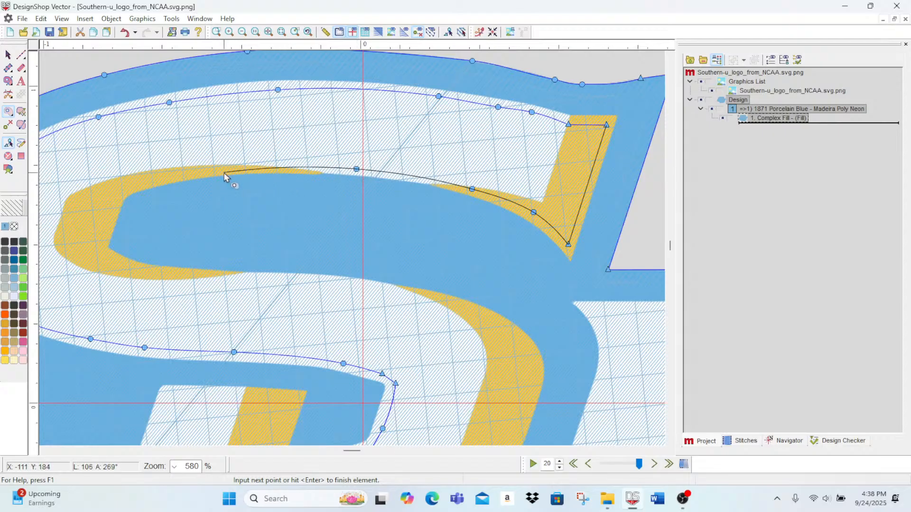
pyautogui.rightClick(149, 183)
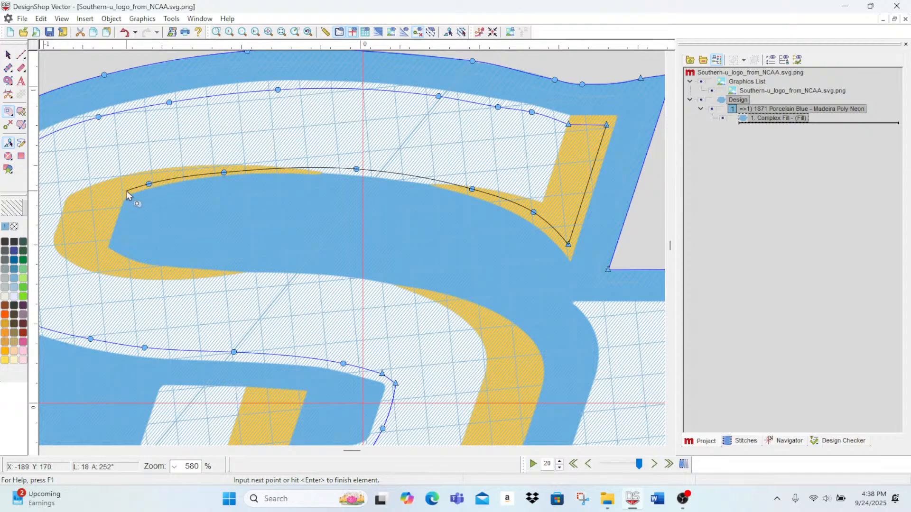
# Step: Trace the hole outline around the blunt left end of the S's inner blue bar, just inside the gold
pyautogui.rightClick(125, 191)
pyautogui.rightClick(116, 203)
pyautogui.click(109, 220)
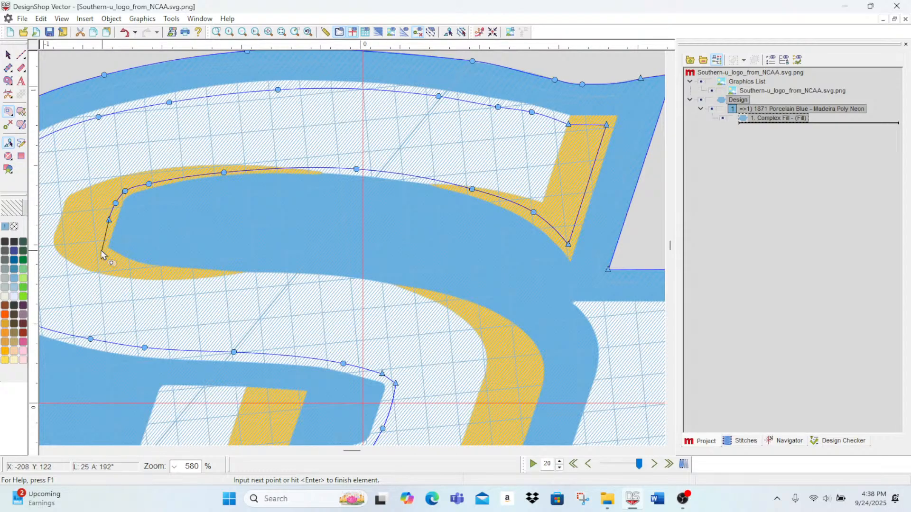
pyautogui.click(100, 250)
# Step: Add curve points along the lower edge of the inner blue bar to where the gold shadow begins
pyautogui.rightClick(130, 264)
pyautogui.rightClick(186, 273)
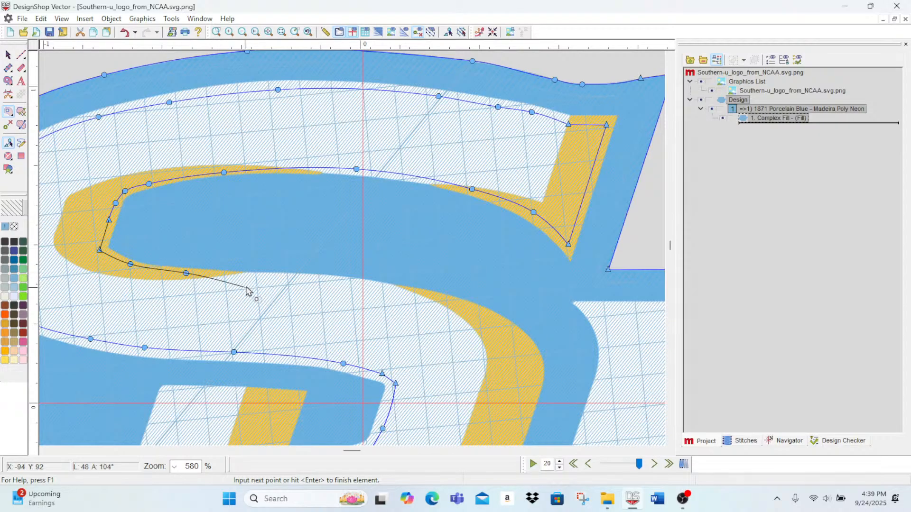
pyautogui.rightClick(264, 277)
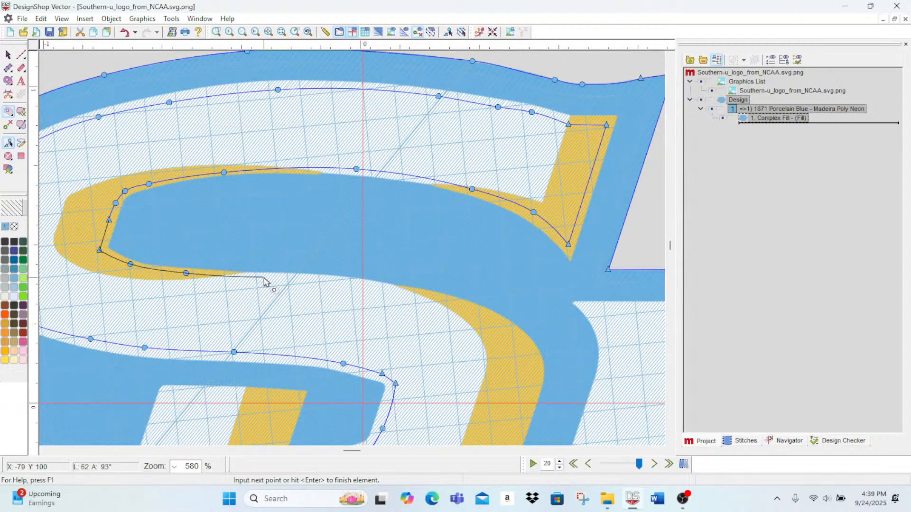
pyautogui.rightClick(317, 280)
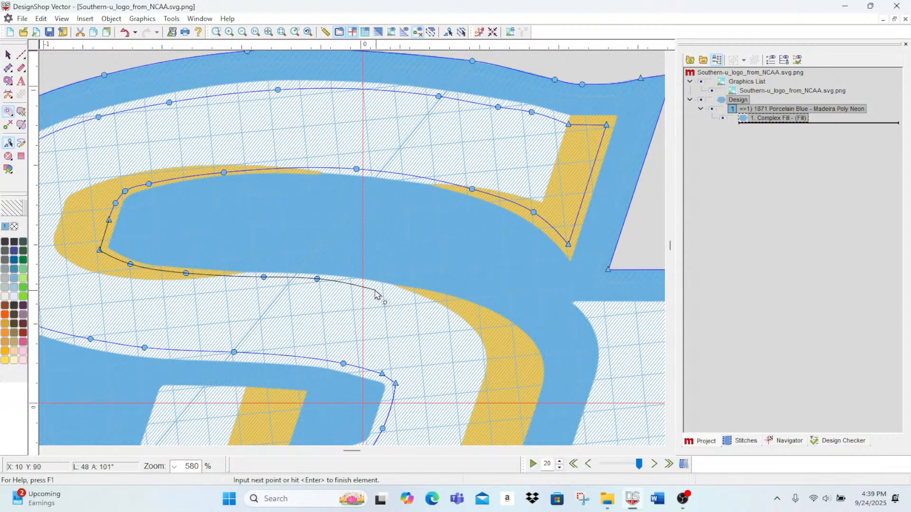
pyautogui.rightClick(376, 286)
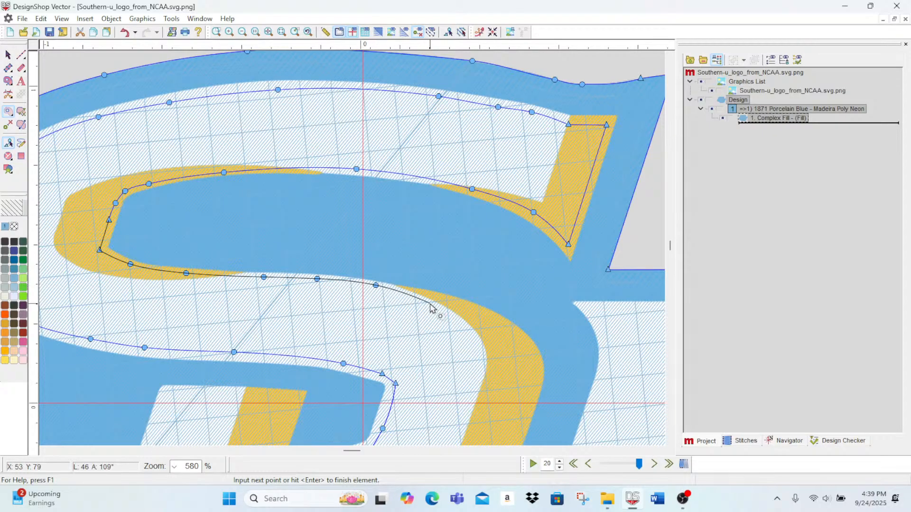
pyautogui.rightClick(430, 304)
pyautogui.rightClick(469, 334)
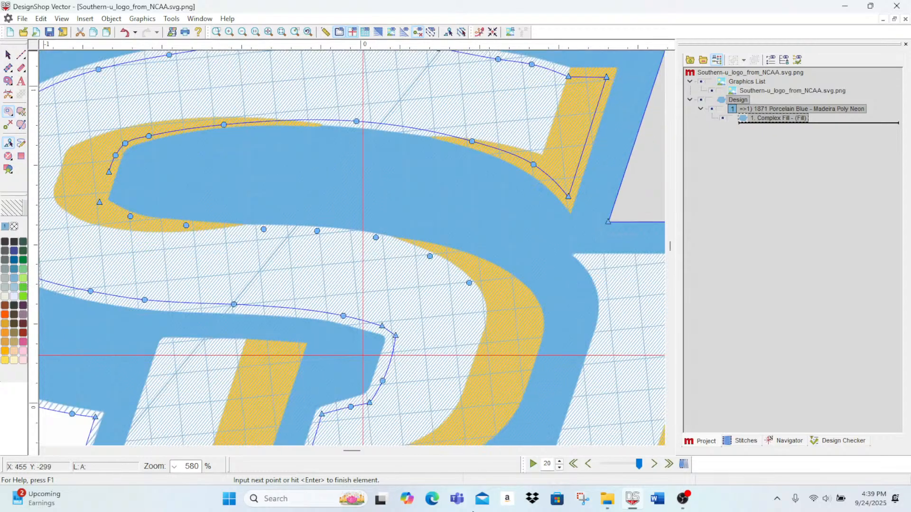
pyautogui.scroll(1, 557, 34)
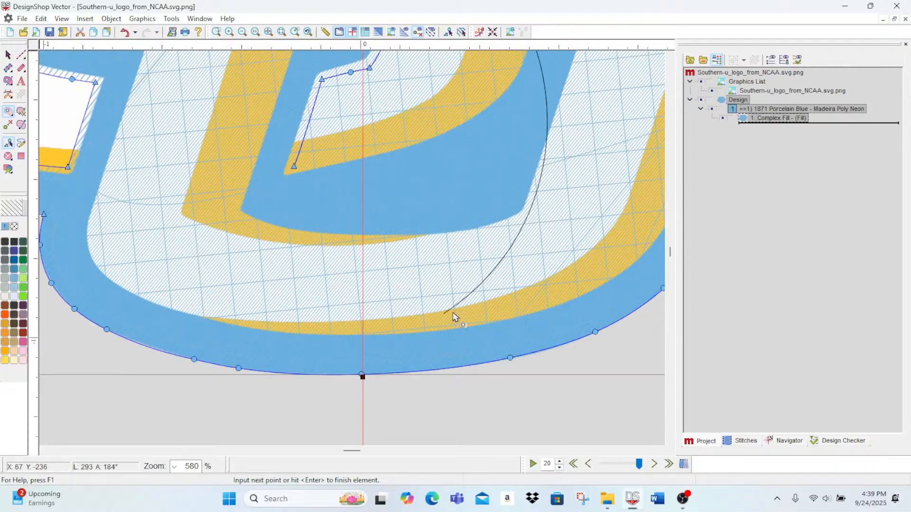
pyautogui.scroll(6, 485, 191)
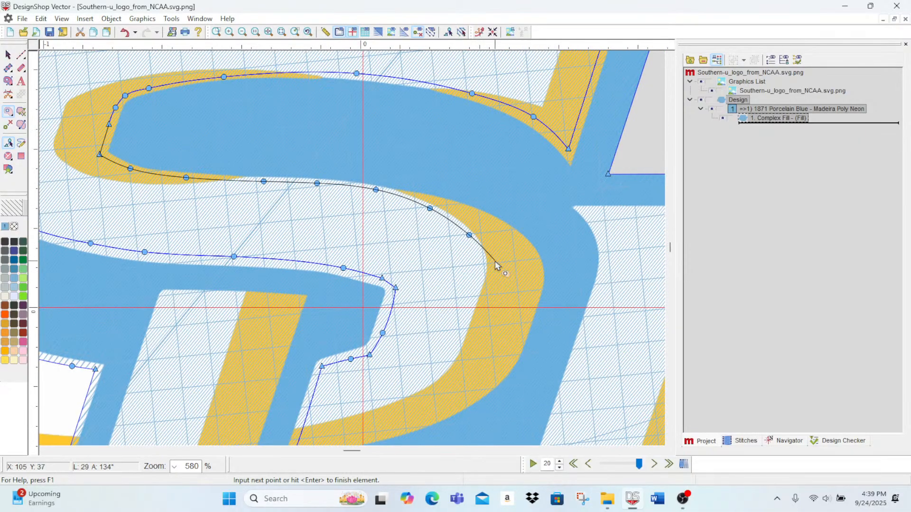
pyautogui.press('BackSpace')
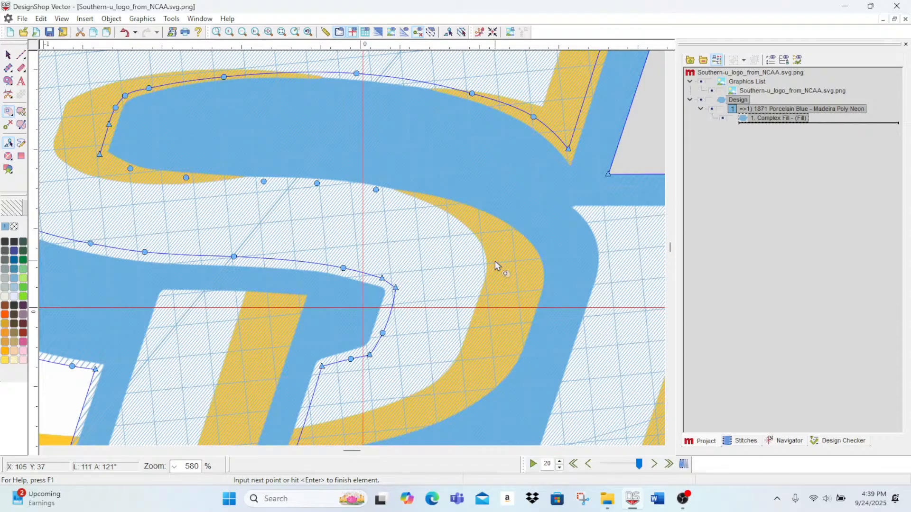
# Step: Continue the hole outline with curve points along the outer gold edge around the S's lower-right bend
pyautogui.click(434, 201)
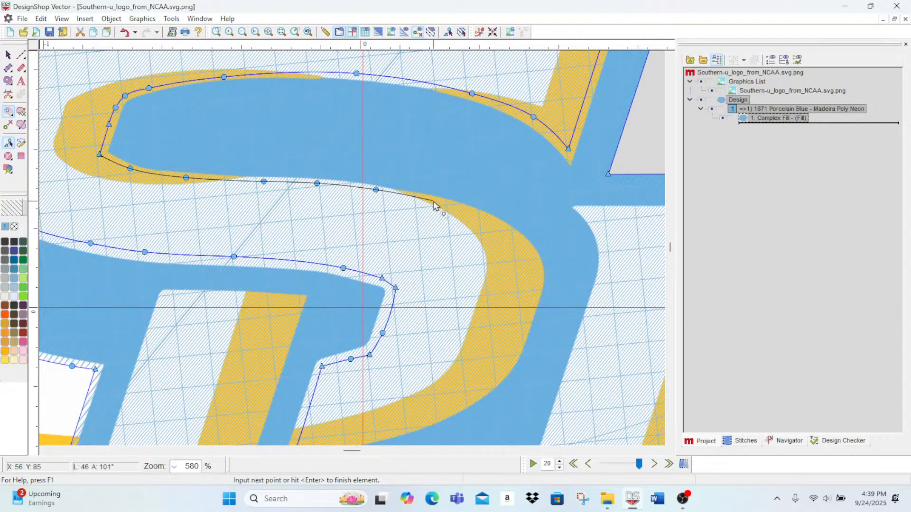
pyautogui.click(507, 231)
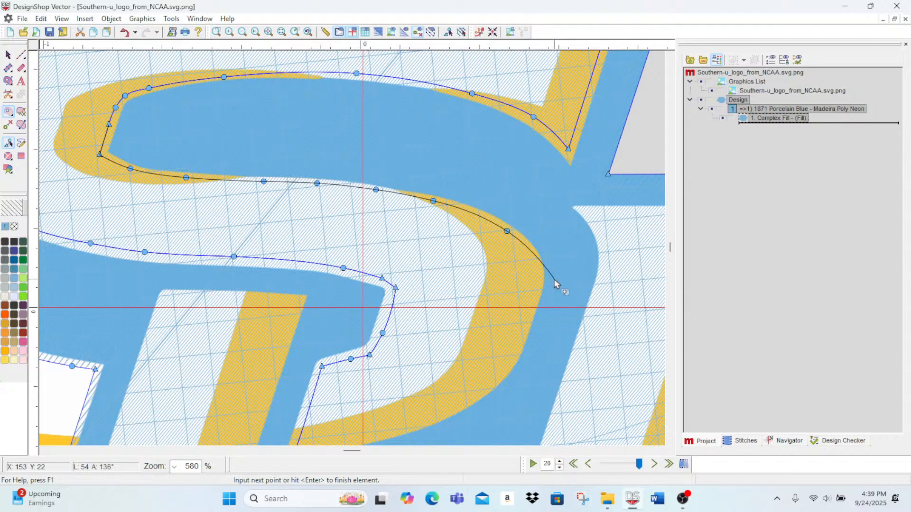
pyautogui.click(534, 258)
pyautogui.click(539, 283)
pyautogui.click(534, 307)
# Step: Trace the remaining outer gold edge down towards the S's lower gold tip and close the hole
pyautogui.click(516, 353)
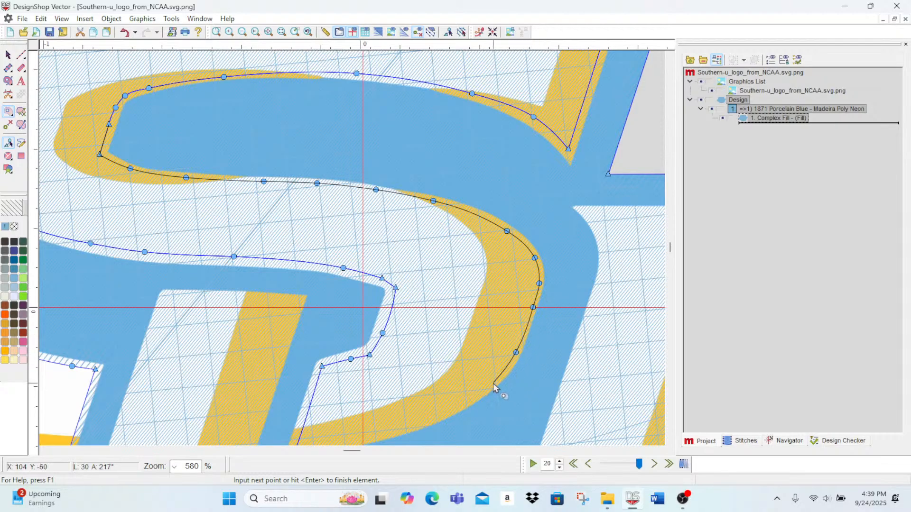
pyautogui.click(494, 383)
pyautogui.scroll(-2, 494, 383)
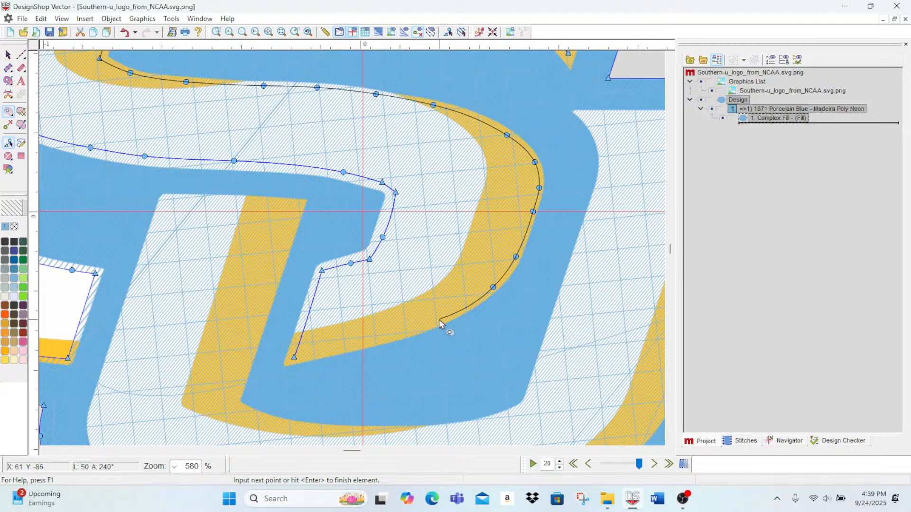
pyautogui.click(439, 320)
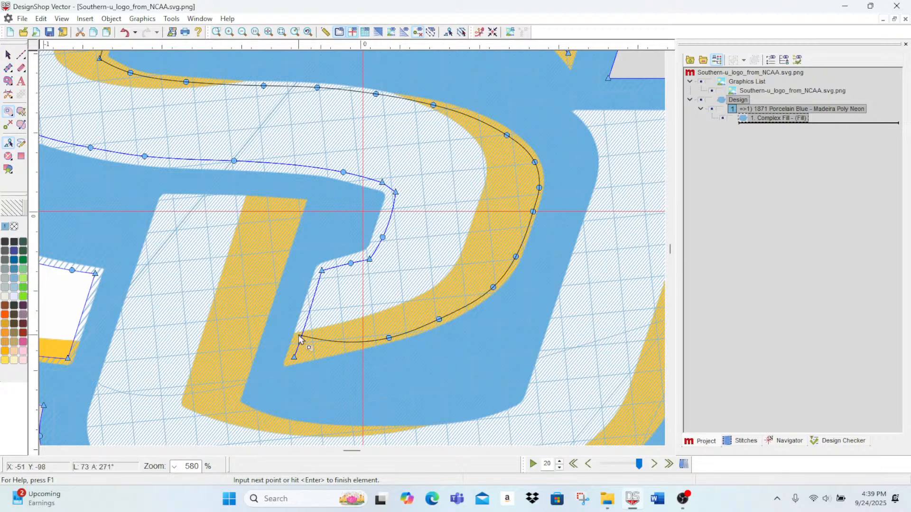
pyautogui.press('Return')
# Step: Start a third hole at the top of the U's left stem, tracing its top edge and the gold stripe's inner side
pyautogui.scroll(-1, 417, 280)
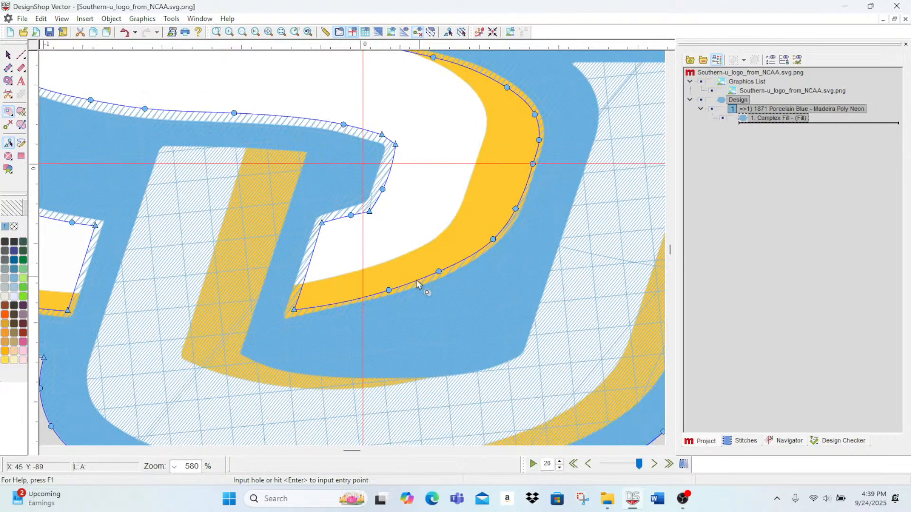
pyautogui.scroll(-2, 306, 265)
pyautogui.scroll(2, 264, 194)
pyautogui.click(165, 152)
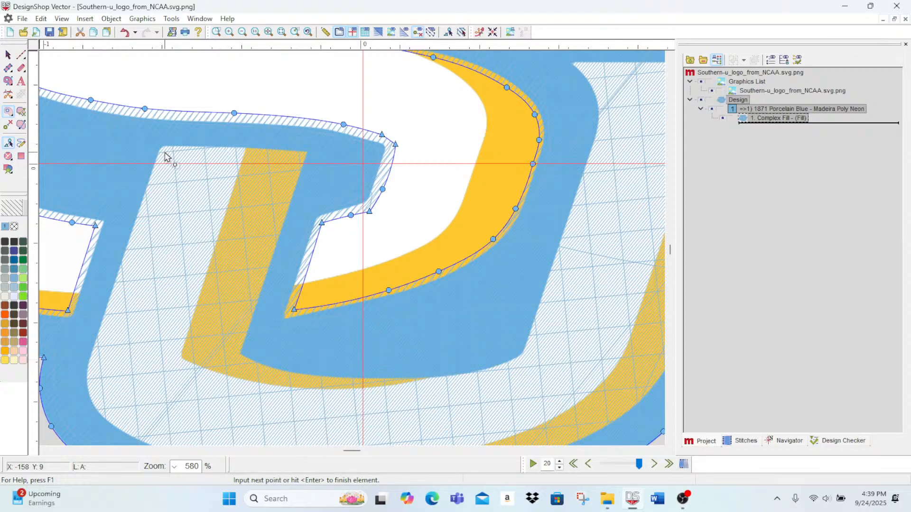
pyautogui.click(244, 153)
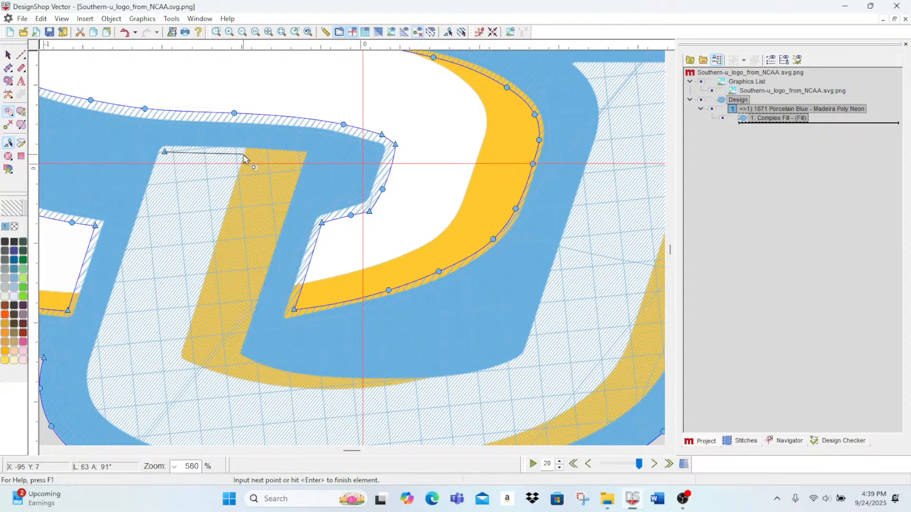
pyautogui.click(299, 155)
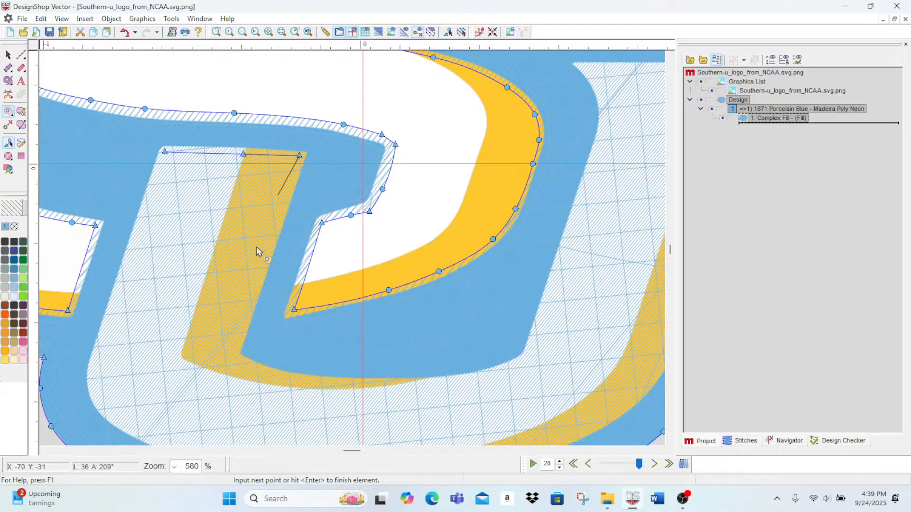
pyautogui.click(233, 356)
# Step: Continue the U hole outline with curve points just below the bottom edge of the U's blue inner area
pyautogui.rightClick(254, 368)
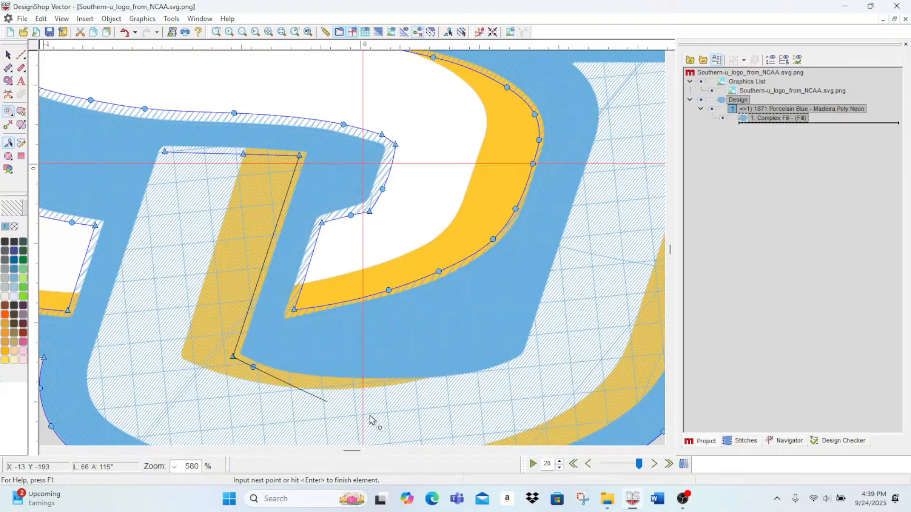
pyautogui.rightClick(320, 382)
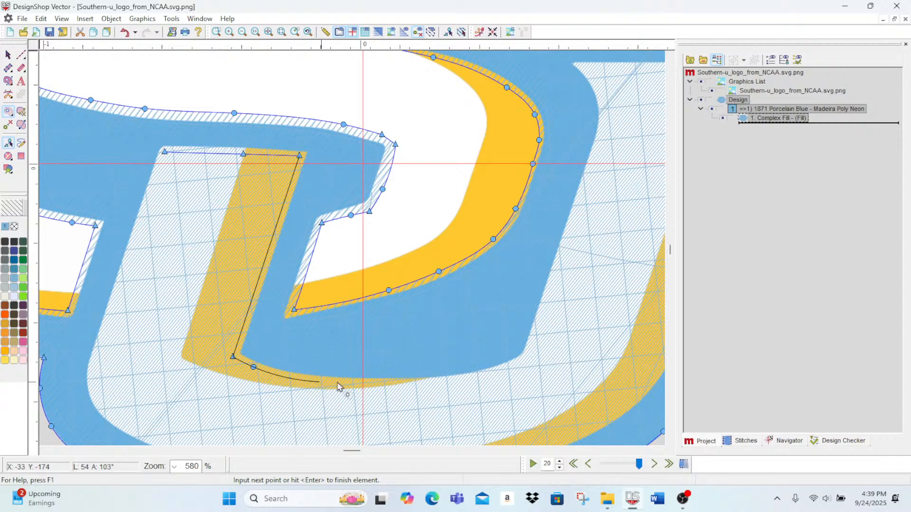
pyautogui.rightClick(410, 386)
pyautogui.hscroll(2, 416, 386)
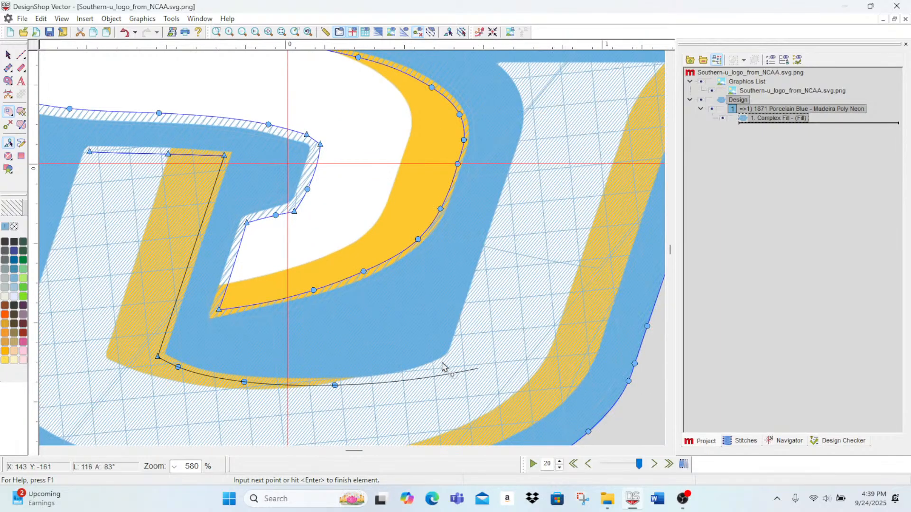
pyautogui.rightClick(425, 373)
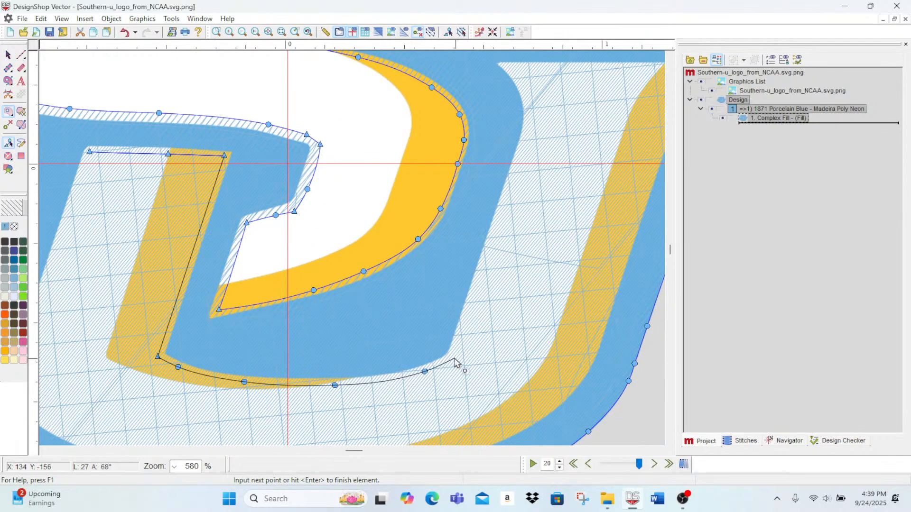
# Step: Continue the U hole outline up the inner edge of the U's right stem to the stem's top inner corner
pyautogui.click(452, 358)
pyautogui.click(478, 286)
pyautogui.click(522, 156)
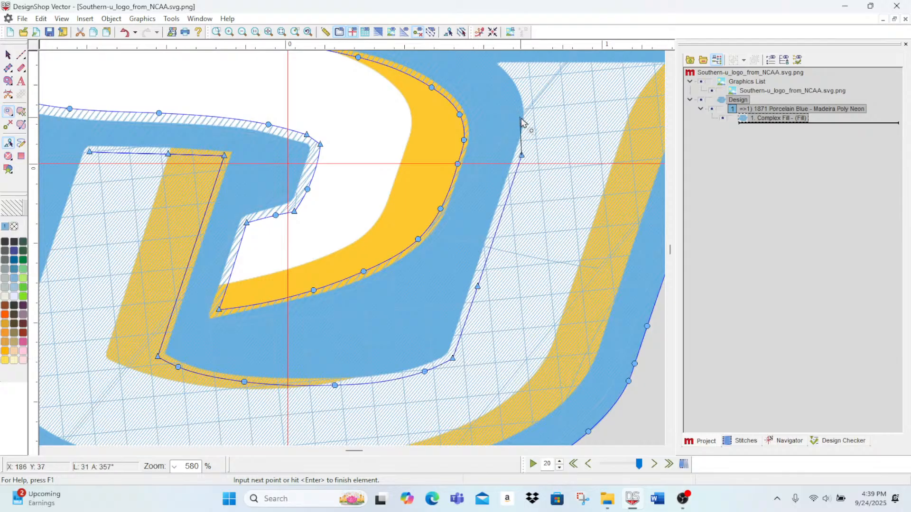
pyautogui.rightClick(530, 121)
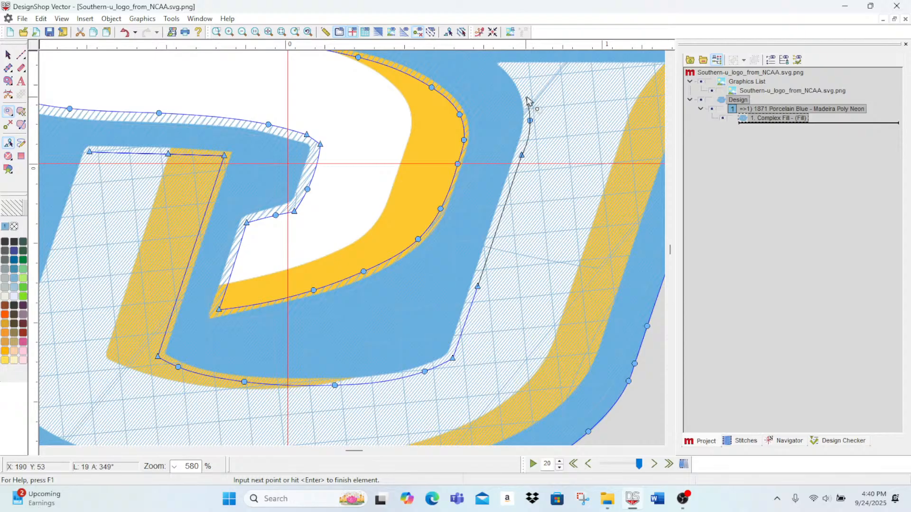
pyautogui.rightClick(527, 93)
pyautogui.click(510, 67)
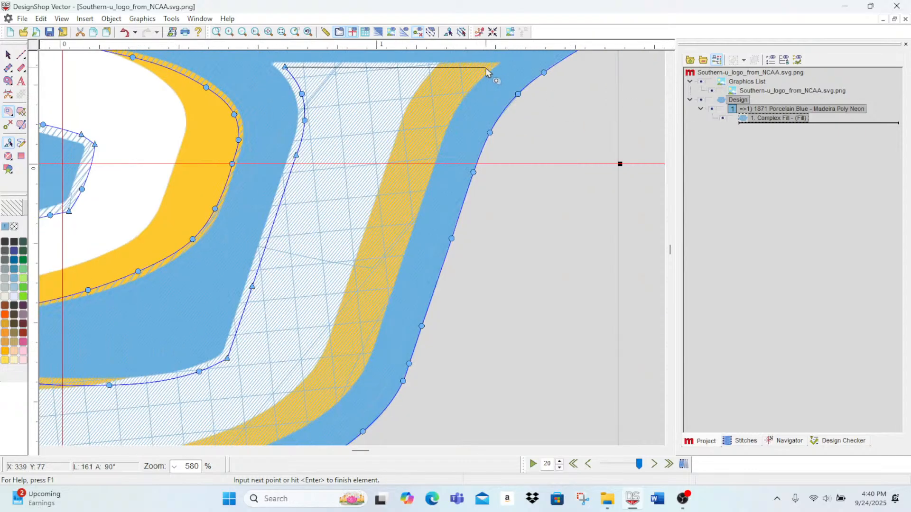
# Step: Trace the hole across the right stem's top and down its outer gold edge into the U's lower-right bend
pyautogui.rightClick(467, 85)
pyautogui.rightClick(441, 134)
pyautogui.rightClick(416, 209)
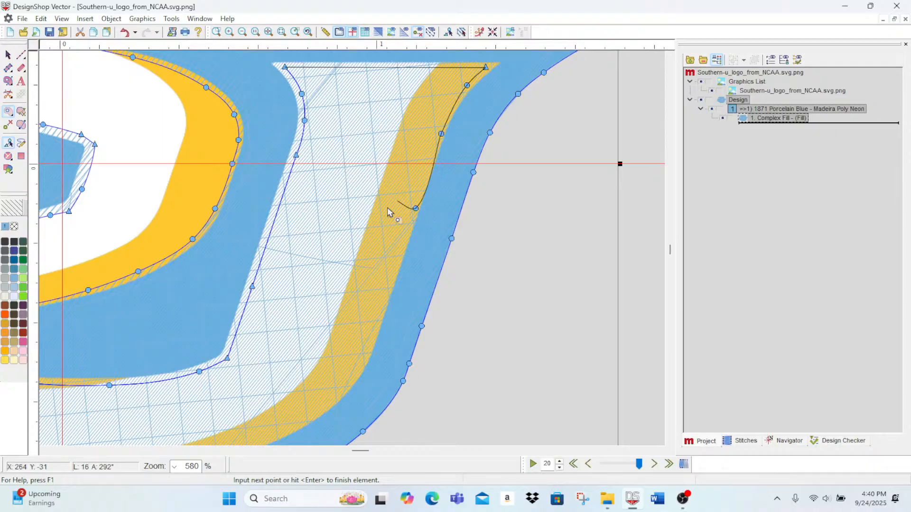
pyautogui.click(377, 318)
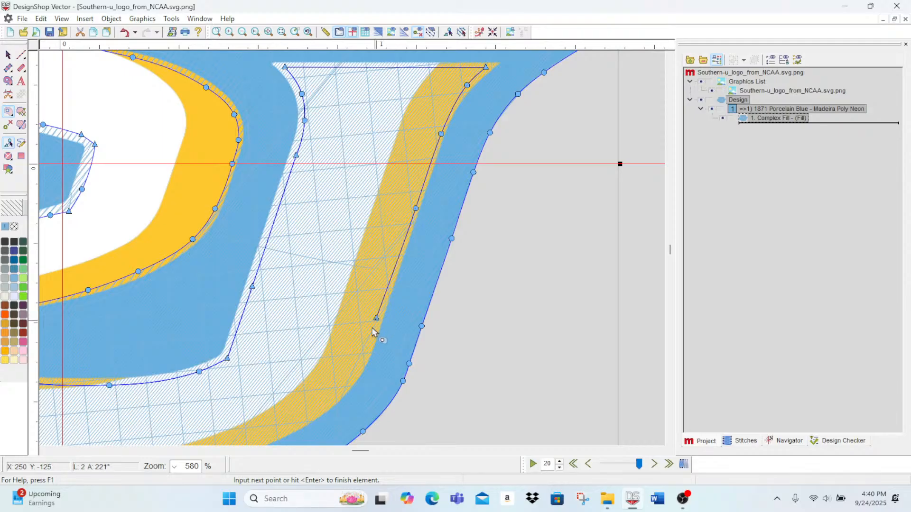
pyautogui.rightClick(361, 359)
pyautogui.rightClick(330, 401)
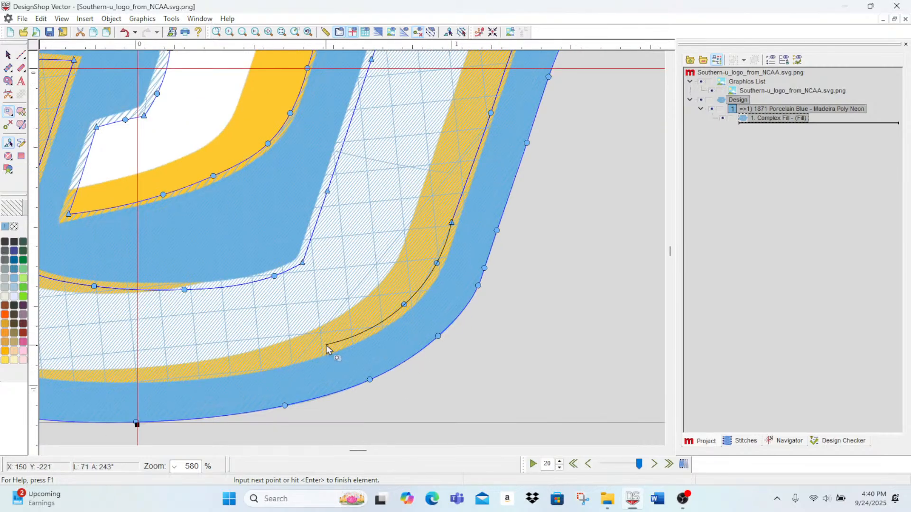
# Step: Continue the hole outline with curve points along the gold edge at the bottom of the U
pyautogui.rightClick(330, 345)
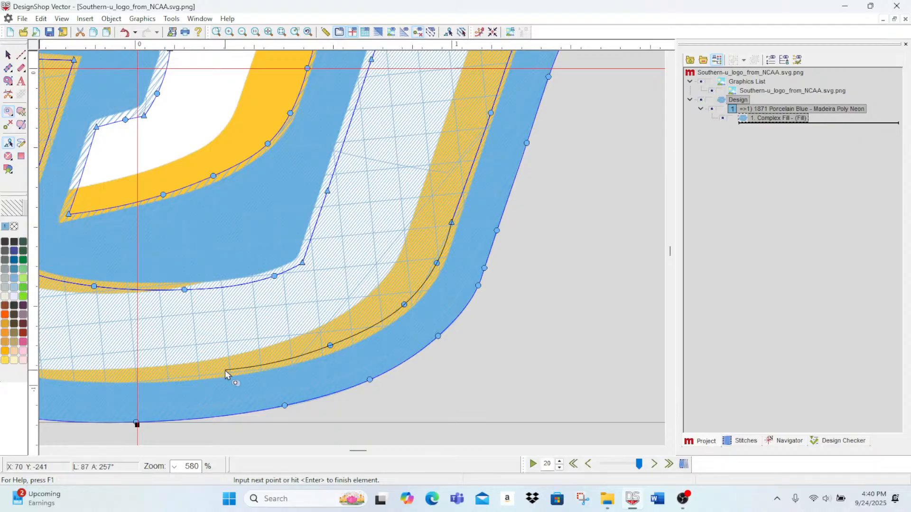
pyautogui.rightClick(225, 370)
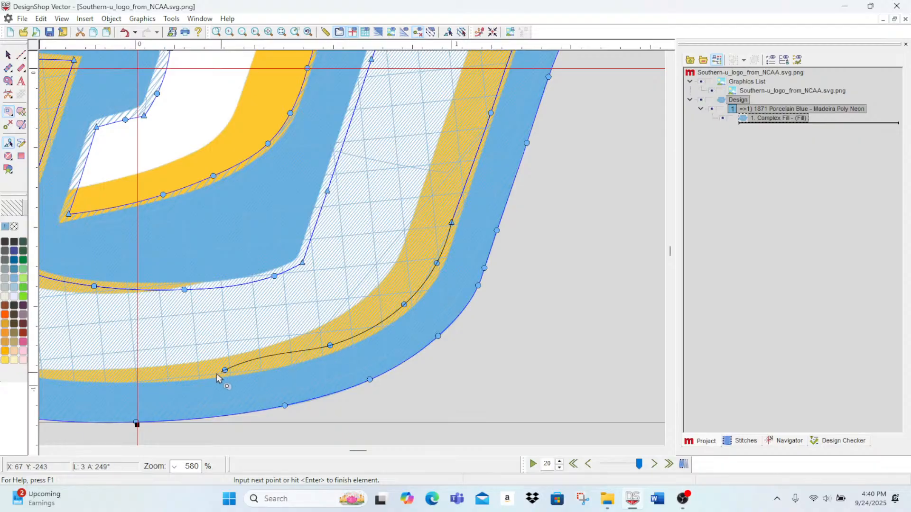
pyautogui.rightClick(144, 378)
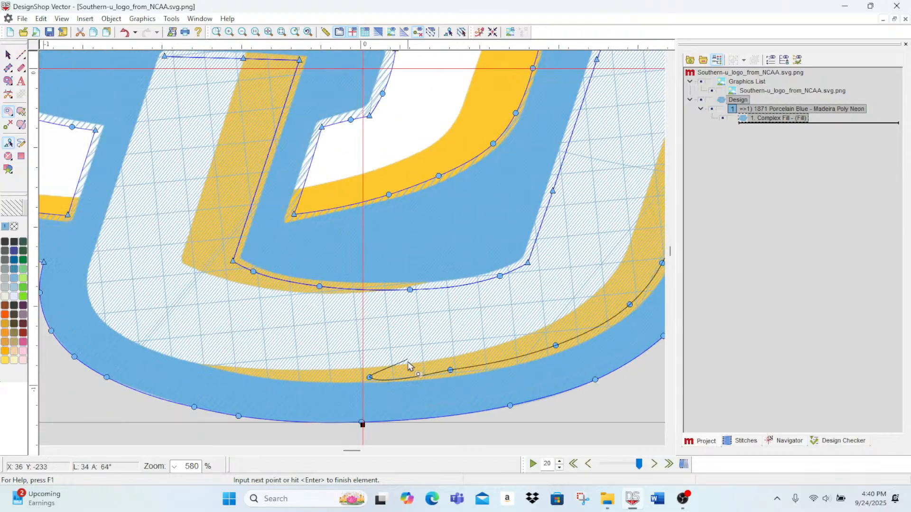
pyautogui.rightClick(249, 372)
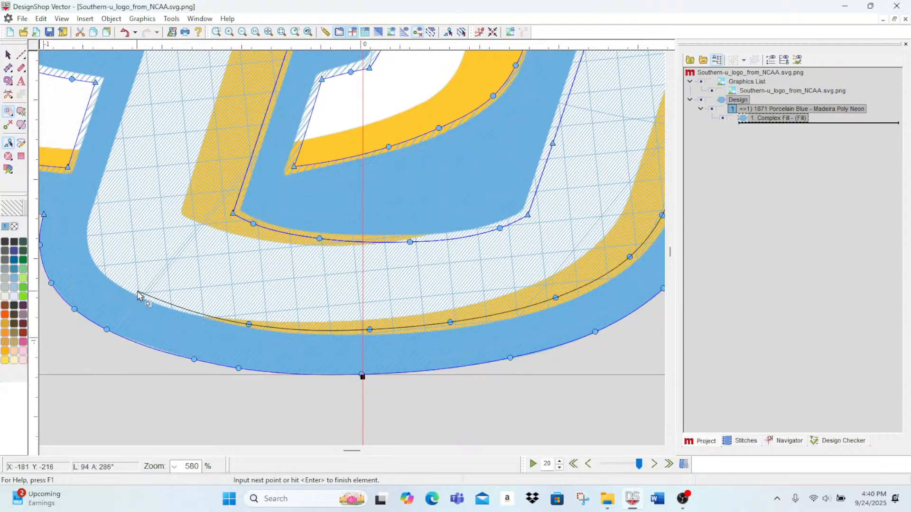
# Step: Trace the U's lower-left bend and the outer edge of its left stem, and close the hole at the stem's top
pyautogui.click(138, 290)
pyautogui.click(104, 269)
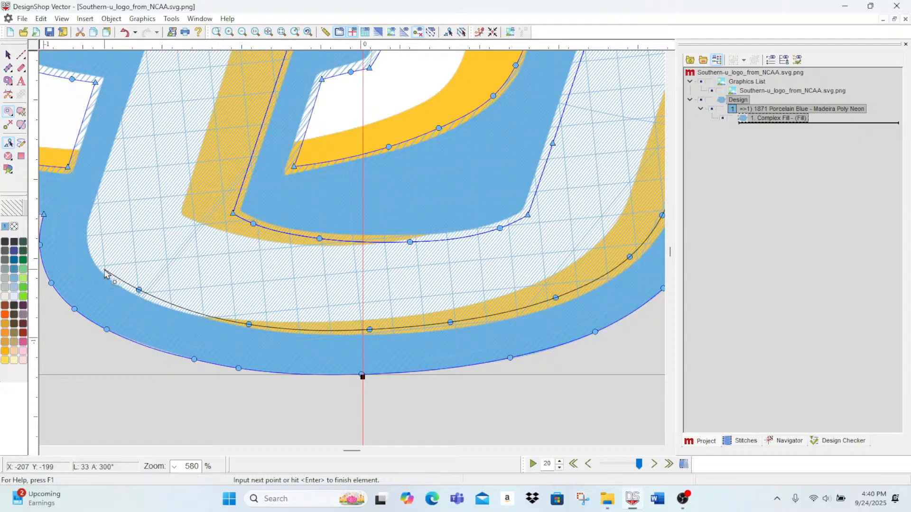
pyautogui.click(94, 232)
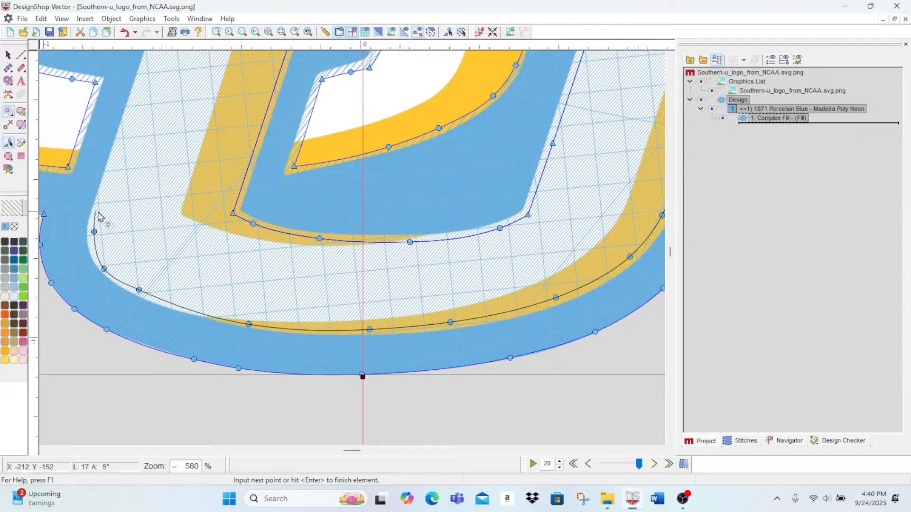
pyautogui.click(98, 207)
pyautogui.scroll(3, 98, 209)
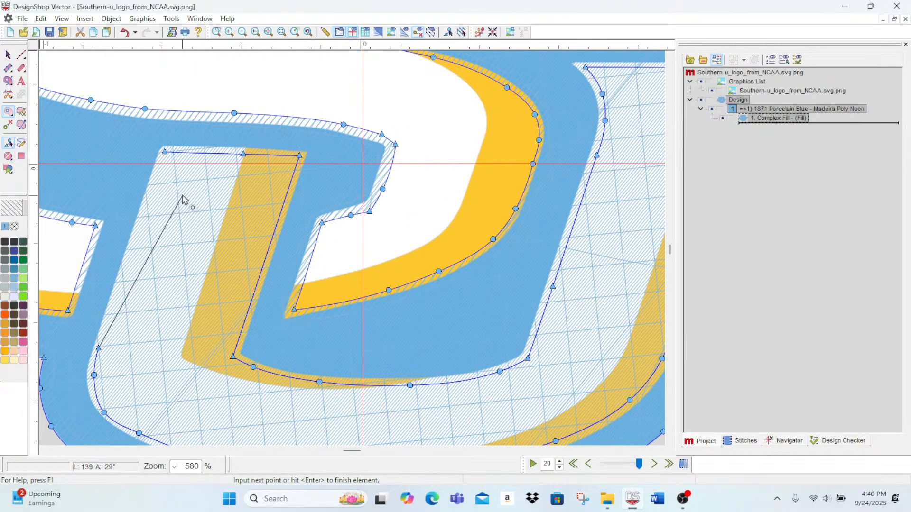
pyautogui.click(161, 167)
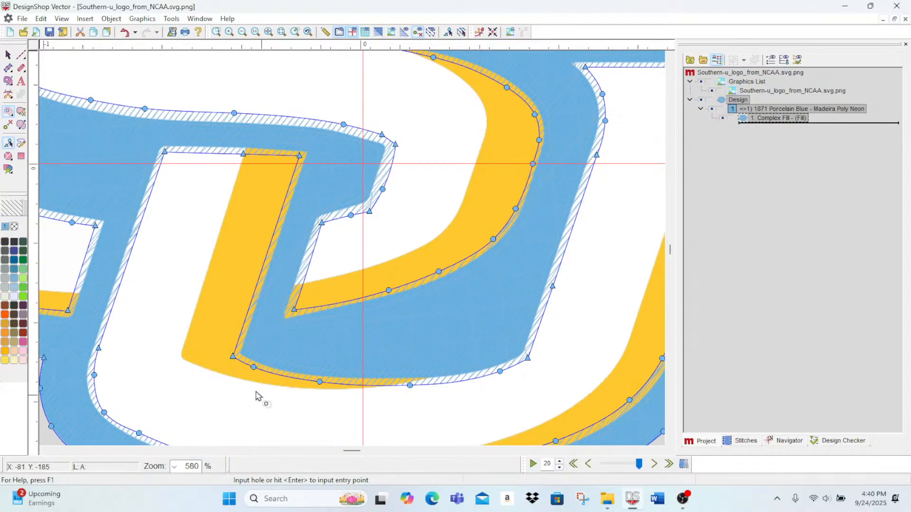
# Step: Review the hole outlines cut into the S and U, and inspect the whole logo for missing areas
pyautogui.scroll(-2, 159, 308)
pyautogui.scroll(5, 424, 219)
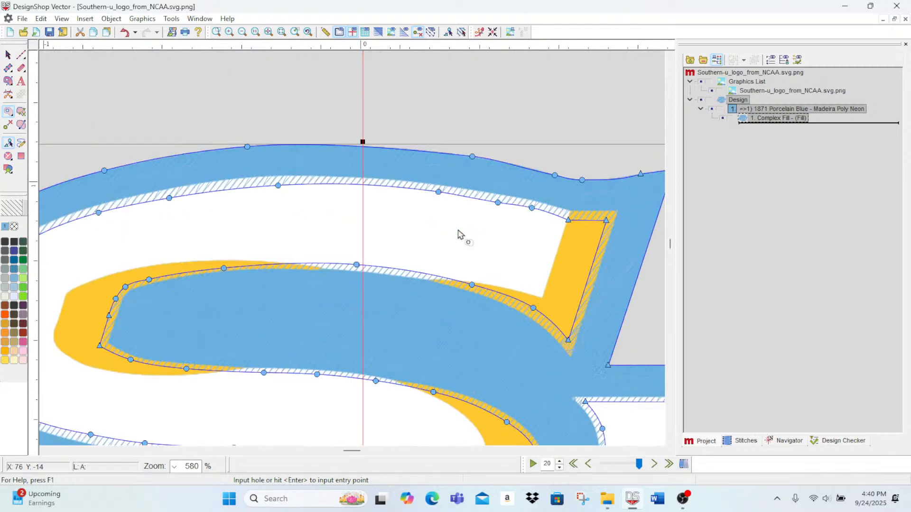
pyautogui.scroll(-5, 459, 242)
pyautogui.scroll(5, 451, 248)
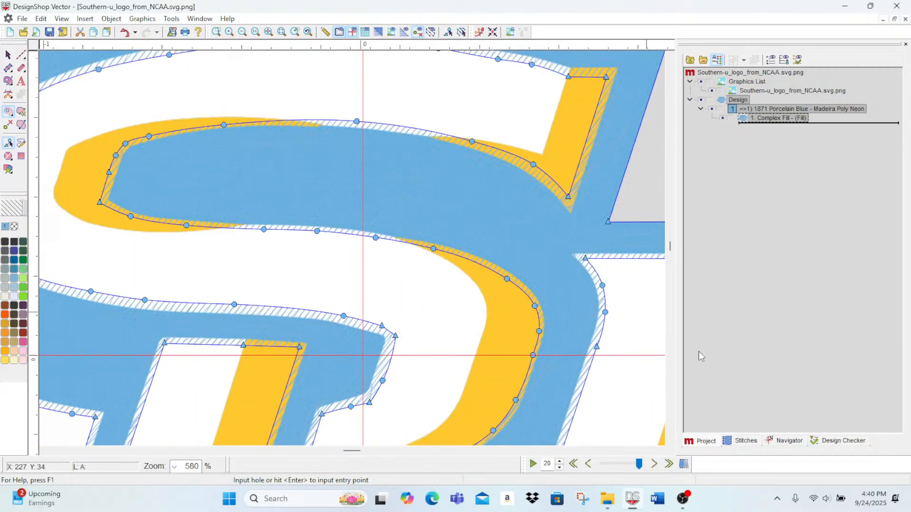
pyautogui.scroll(-2, 569, 340)
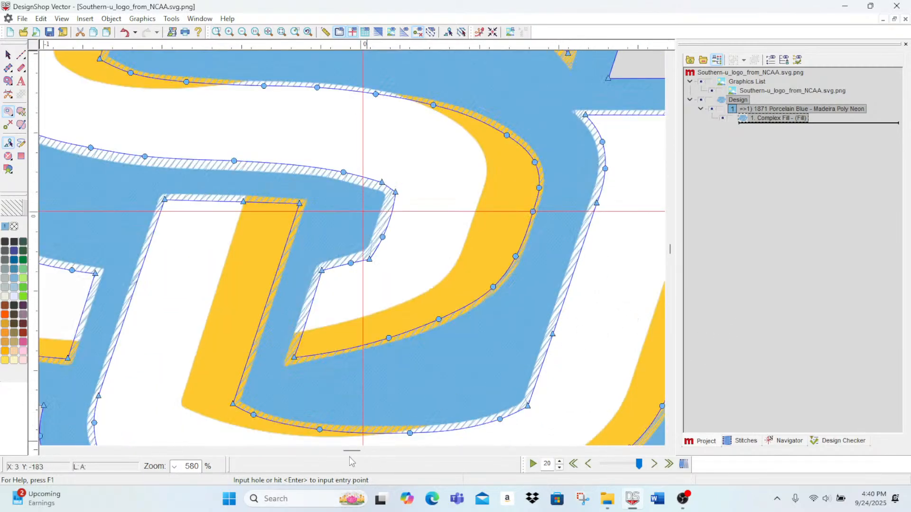
pyautogui.moveTo(352, 451)
pyautogui.mouseDown()
pyautogui.moveTo(358, 458)
pyautogui.moveTo(346, 462)
pyautogui.moveTo(369, 455)
pyautogui.moveTo(359, 452)
pyautogui.mouseUp()
pyautogui.scroll(6, 516, 387)
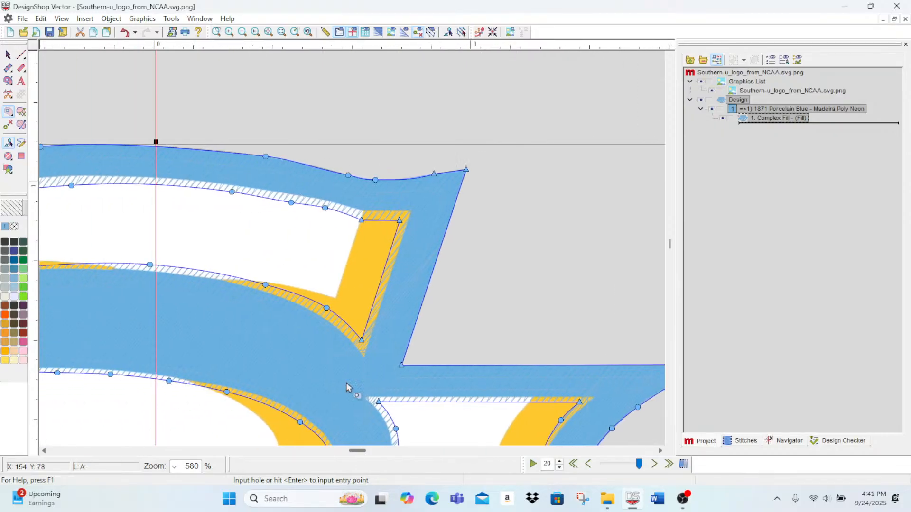
pyautogui.click(242, 32)
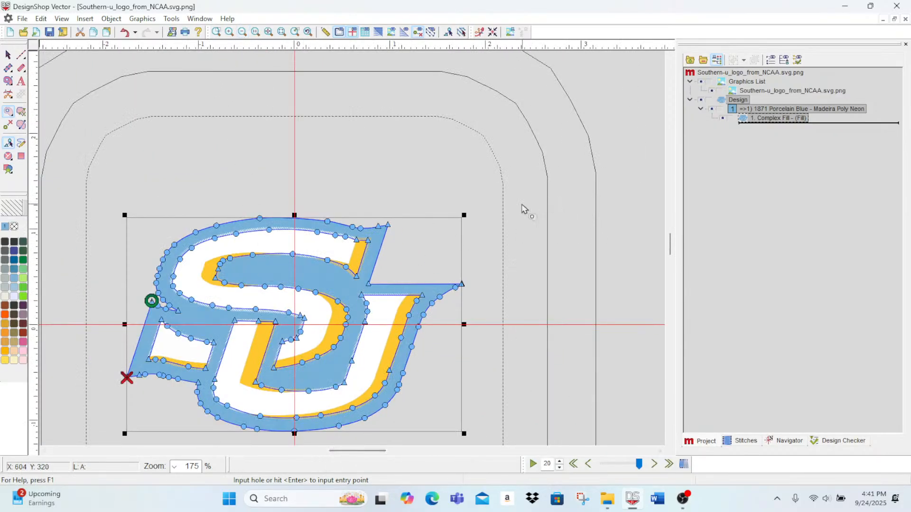
# Step: Preview the blue fill as realistic 3D stitches and return to the flat view with the grid hidden
pyautogui.click(367, 33)
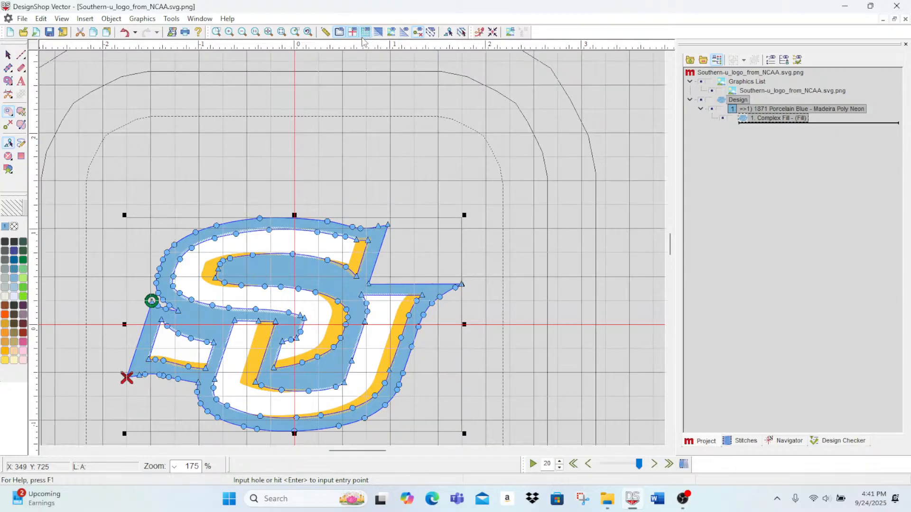
pyautogui.click(369, 34)
pyautogui.click(380, 33)
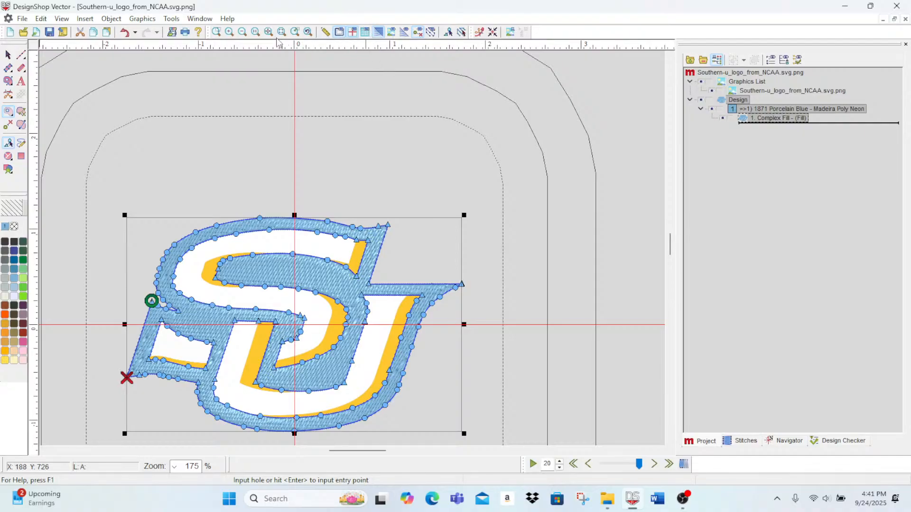
pyautogui.click(378, 34)
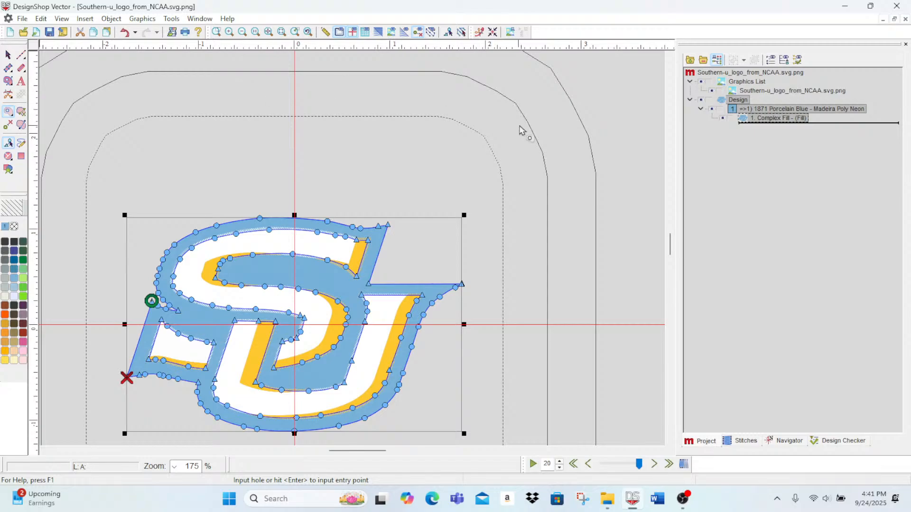
# Step: Finish the blue complex fill and hide the design elements, leaving the logo artwork visible
pyautogui.click(574, 123)
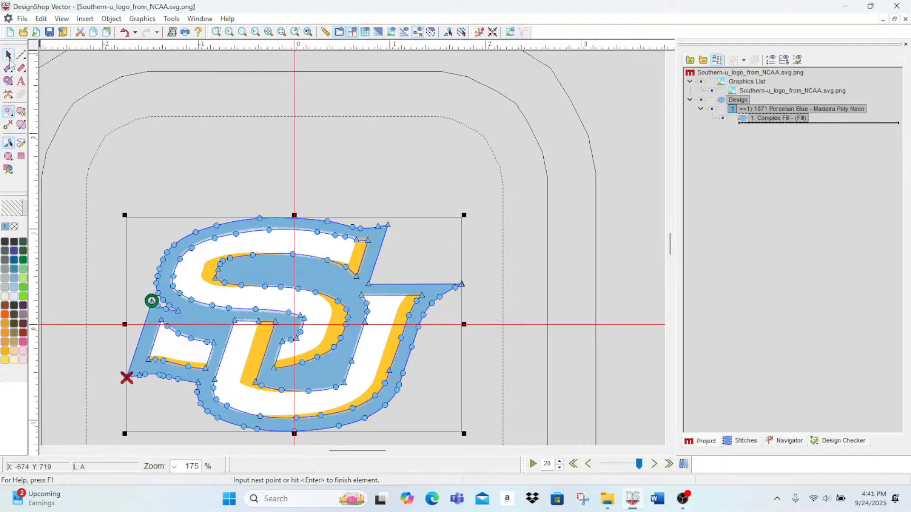
pyautogui.click(8, 56)
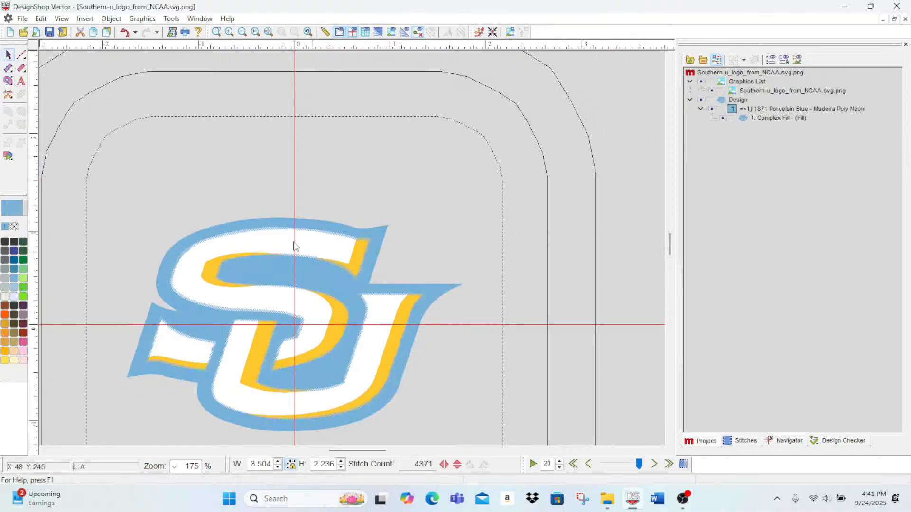
pyautogui.click(701, 101)
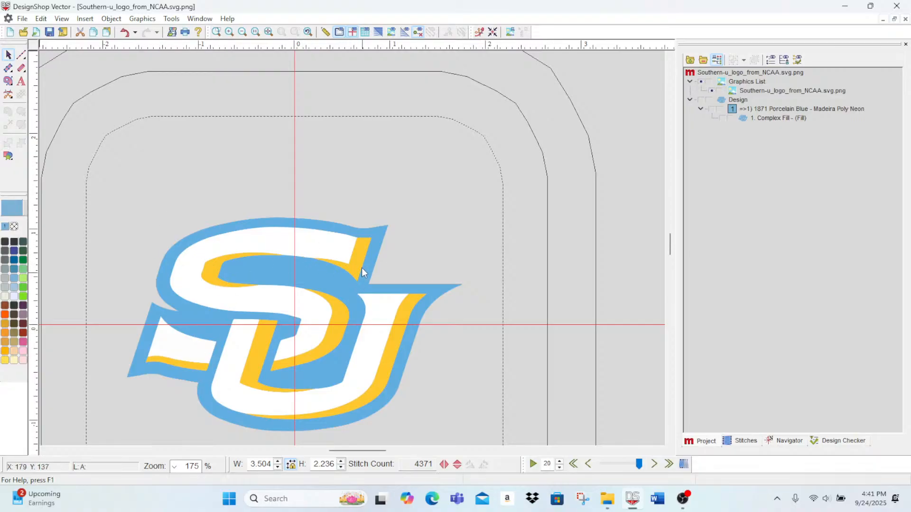
# Step: Start a gold shape on the S's lower-left gold stripe, placing corner points along the stripe's short left end
pyautogui.click(5, 351)
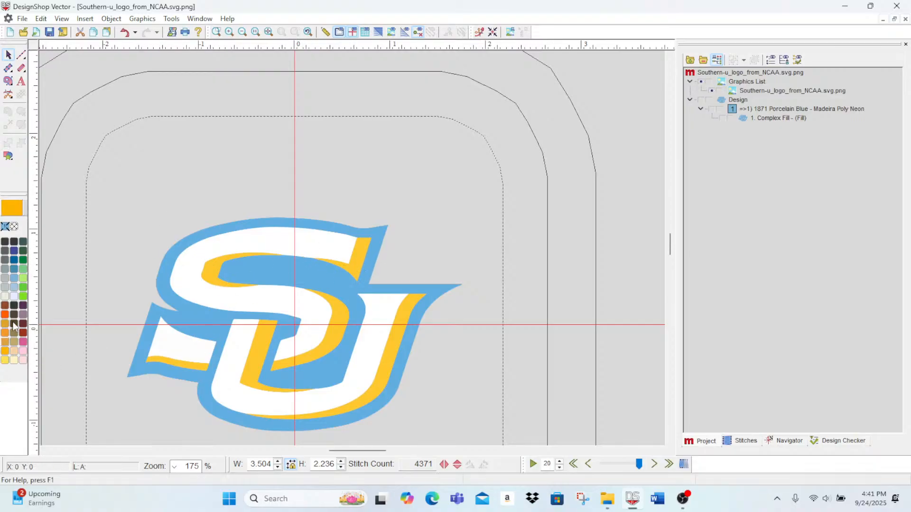
pyautogui.click(229, 32)
pyautogui.scroll(-5, 201, 375)
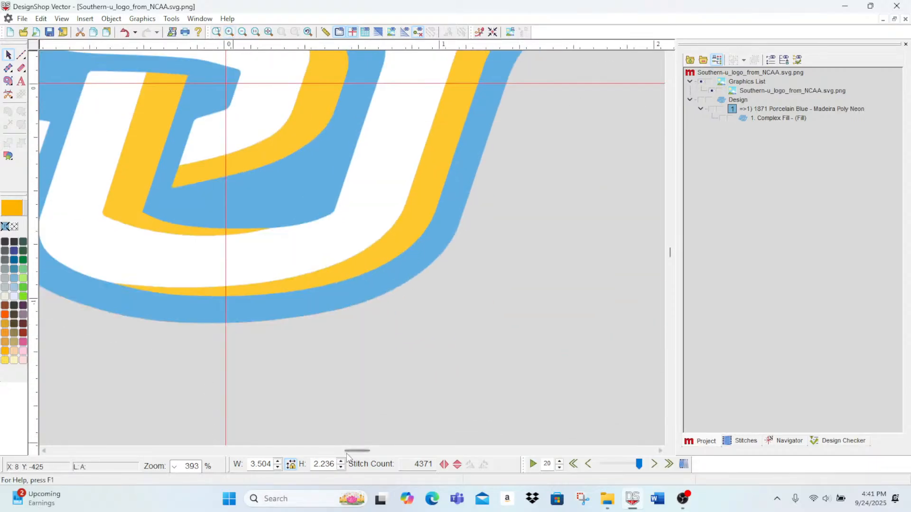
pyautogui.moveTo(348, 454)
pyautogui.mouseDown()
pyautogui.moveTo(322, 454)
pyautogui.moveTo(333, 455)
pyautogui.mouseUp()
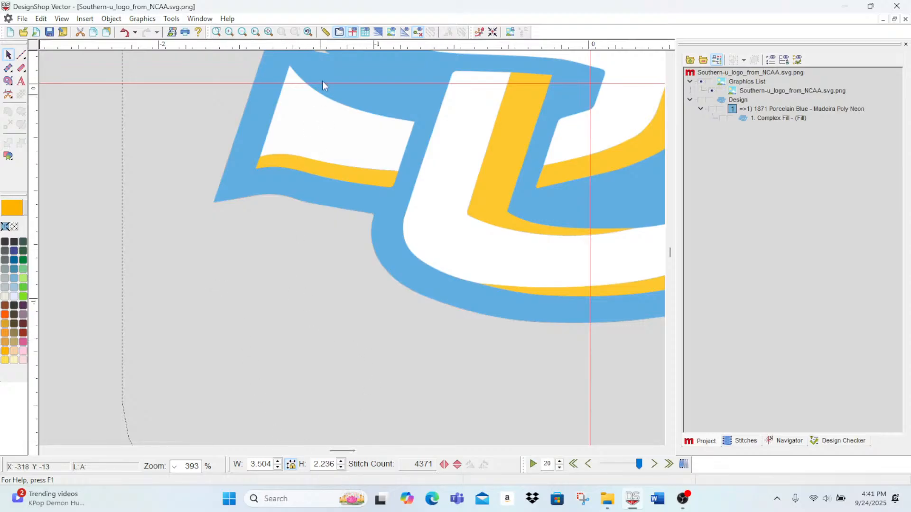
pyautogui.click(229, 32)
pyautogui.click(229, 33)
pyautogui.click(230, 32)
pyautogui.scroll(5, 245, 169)
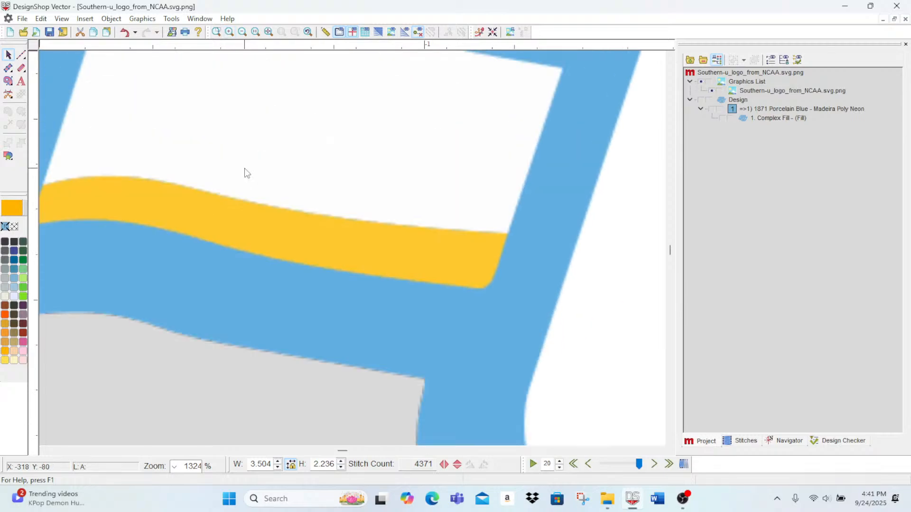
pyautogui.scroll(-2, 245, 172)
pyautogui.moveTo(341, 451); pyautogui.dragTo(342, 452)
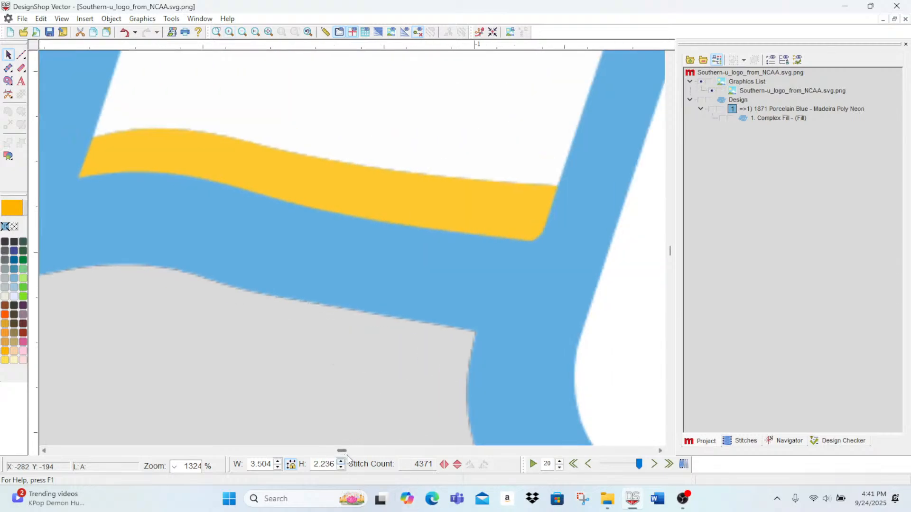
pyautogui.click(8, 81)
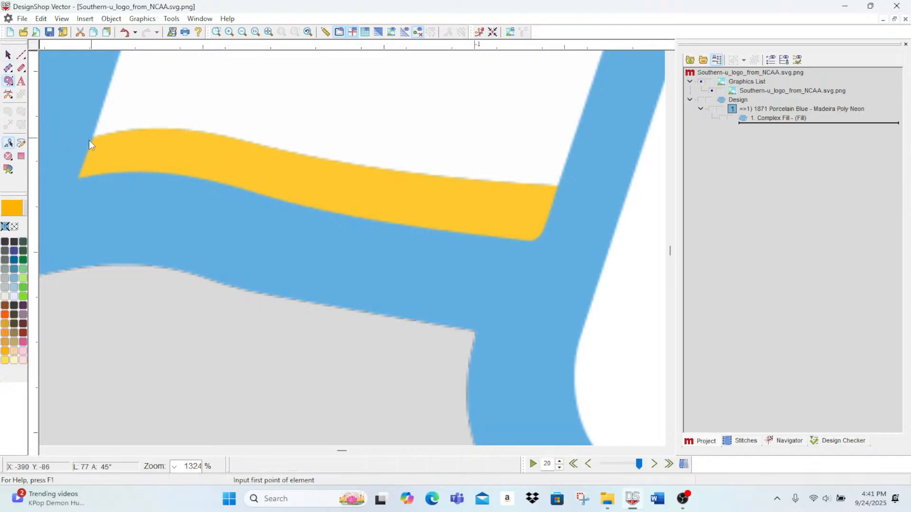
pyautogui.click(76, 177)
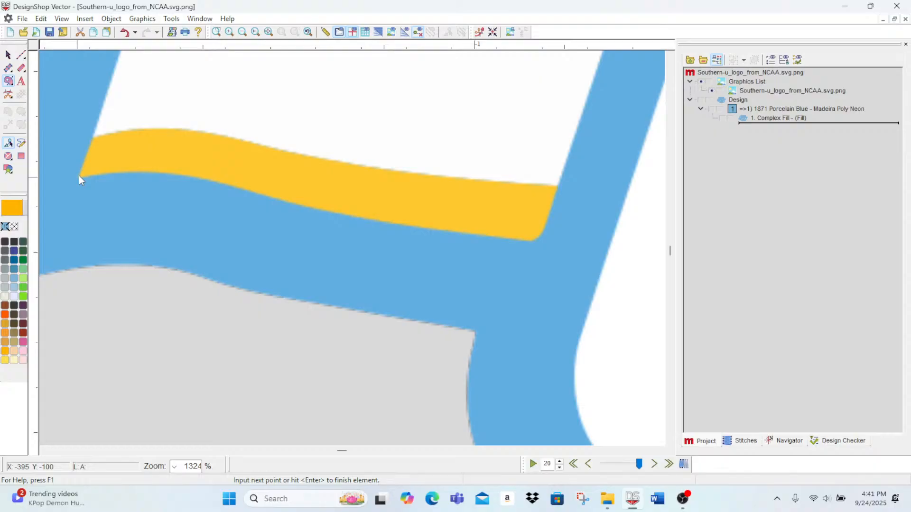
pyautogui.click(90, 139)
# Step: Trace the gold stripe's upper edge with curve points, ending with a corner point at its upper-right end
pyautogui.rightClick(117, 132)
pyautogui.rightClick(158, 129)
pyautogui.rightClick(196, 130)
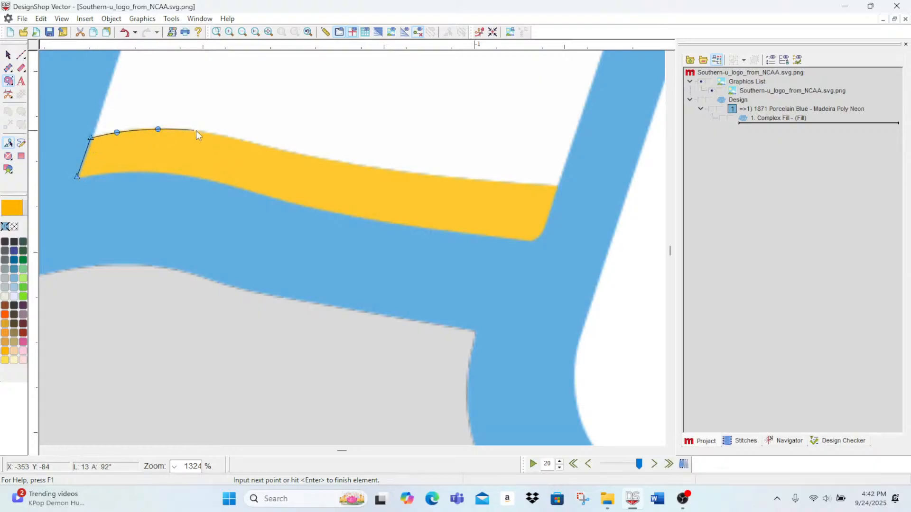
pyautogui.rightClick(254, 142)
pyautogui.rightClick(342, 164)
pyautogui.rightClick(436, 177)
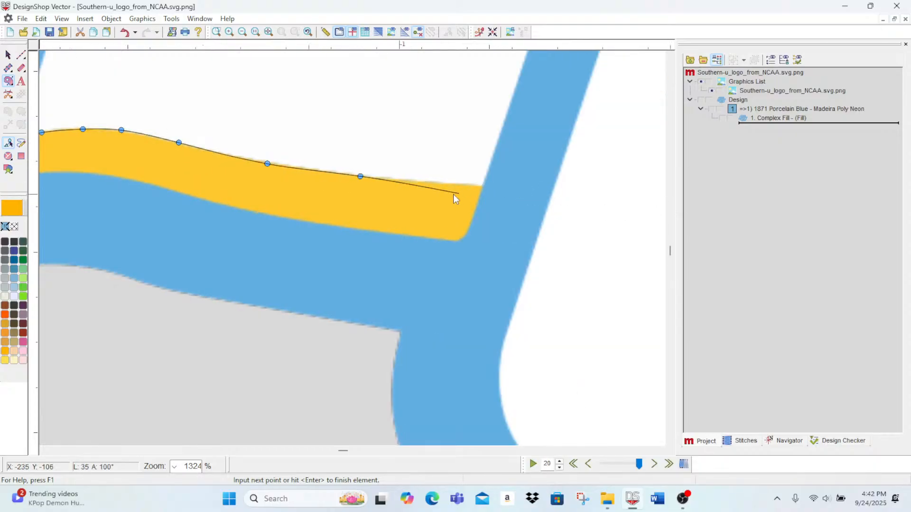
pyautogui.click(484, 186)
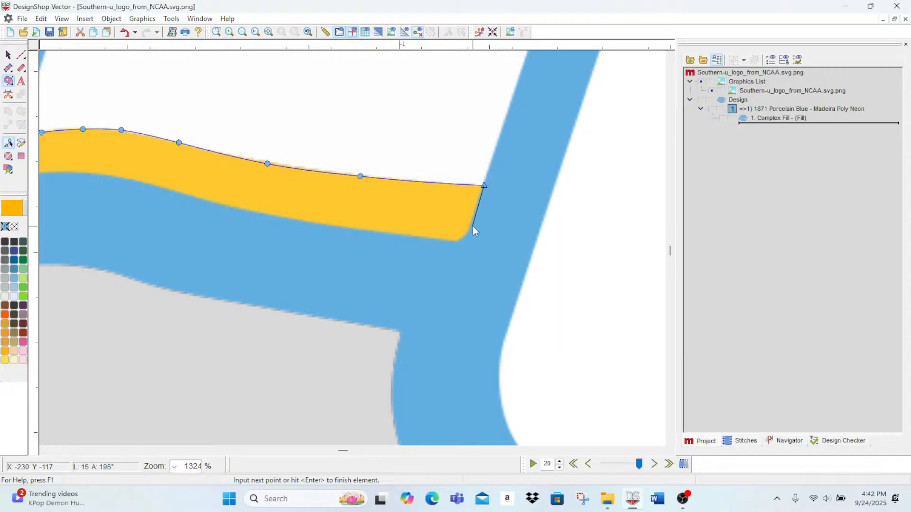
# Step: Round the gold stripe's lower-right corner with curve points, ending with a corner point at the start of its lower edge
pyautogui.rightClick(473, 224)
pyautogui.click(449, 242)
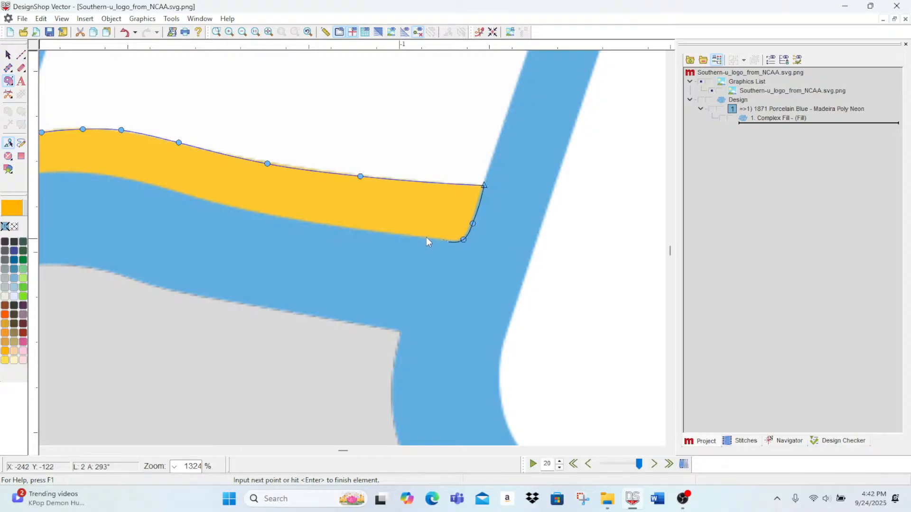
pyautogui.rightClick(340, 230)
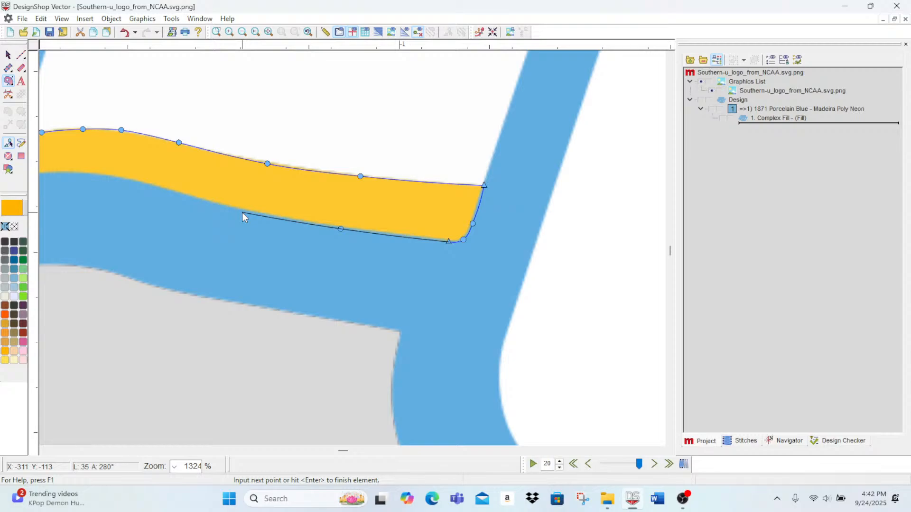
pyautogui.rightClick(243, 212)
pyautogui.rightClick(189, 198)
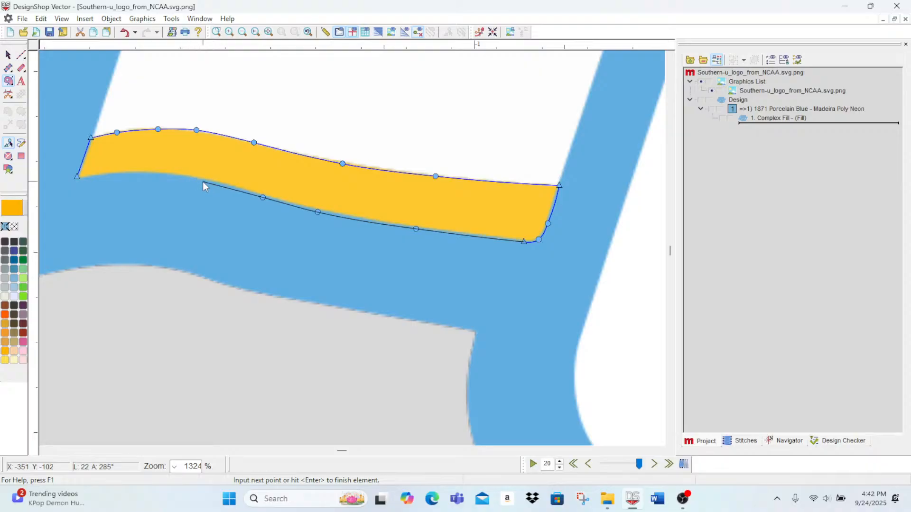
pyautogui.rightClick(203, 181)
pyautogui.rightClick(159, 176)
pyautogui.press('BackSpace')
pyautogui.press('BackSpace')
pyautogui.press('BackSpace')
pyautogui.press('BackSpace')
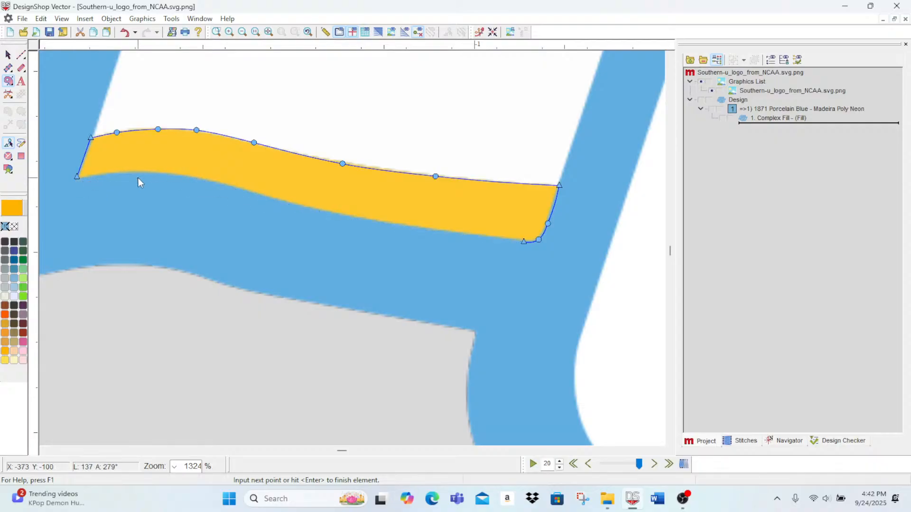
# Step: Trace the gold stripe's lower edge leftward with a corner point followed by curve points, and finish the stripe's outline
pyautogui.click(487, 238)
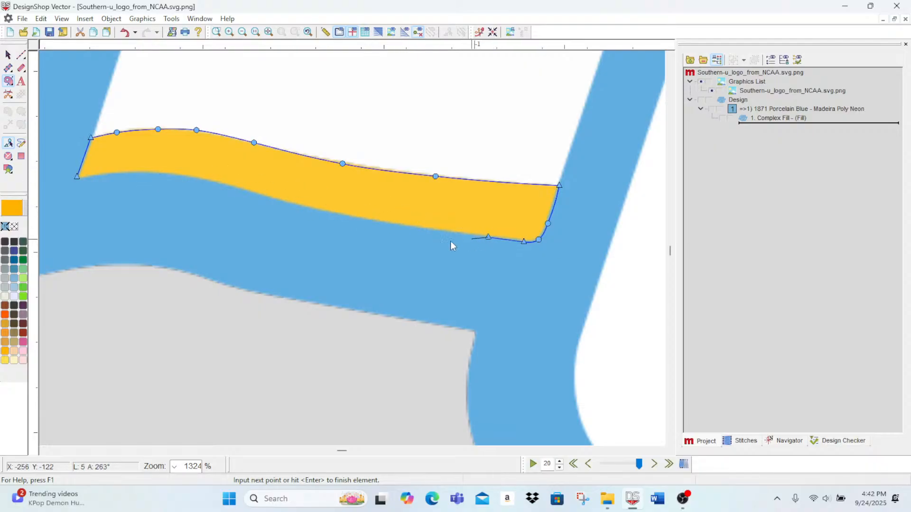
pyautogui.rightClick(426, 230)
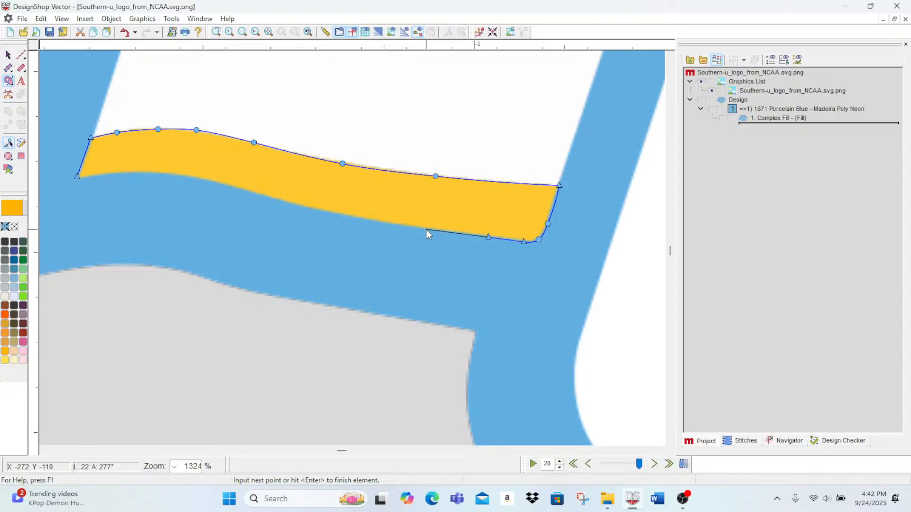
pyautogui.rightClick(357, 219)
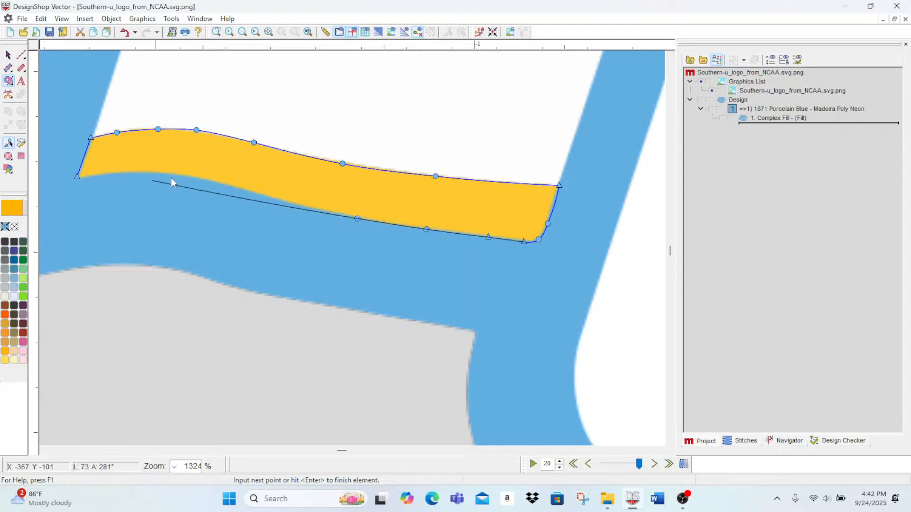
pyautogui.rightClick(279, 201)
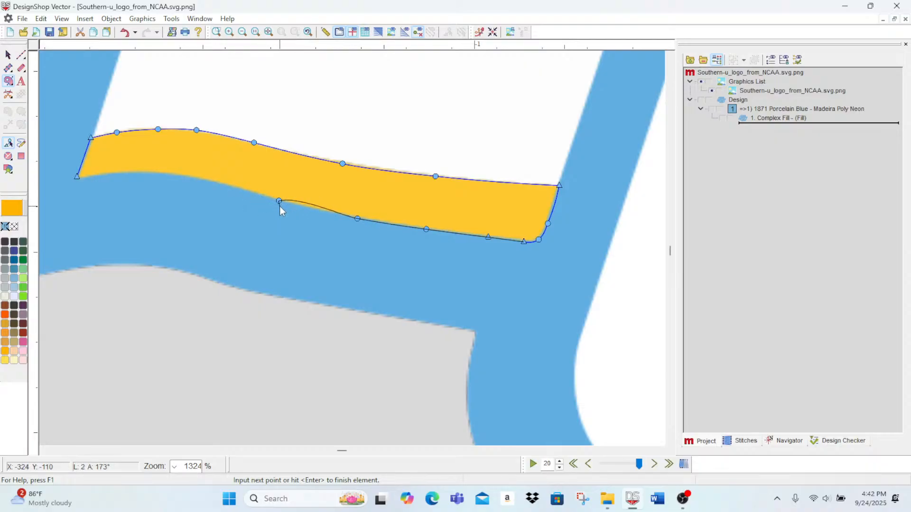
pyautogui.click(219, 181)
pyautogui.press('BackSpace')
pyautogui.rightClick(221, 184)
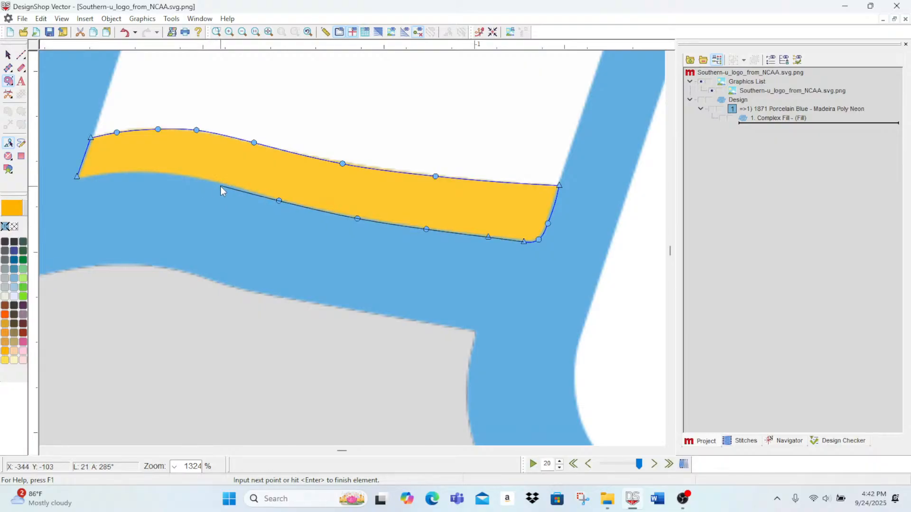
pyautogui.rightClick(169, 174)
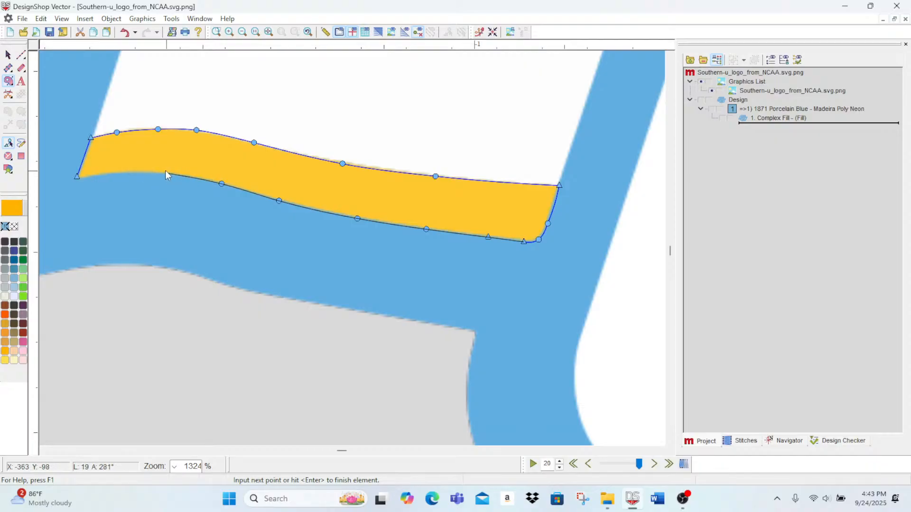
pyautogui.rightClick(122, 171)
pyautogui.press('Return')
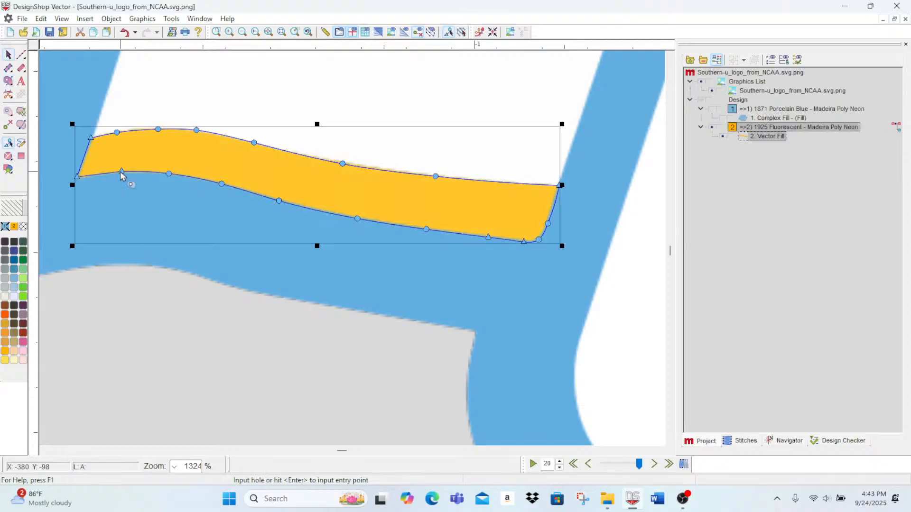
# Step: Start a gold shape at the lower-right tip of the C-shaped gold accent and trace its outer lower edge leftward with curve points
pyautogui.scroll(-2, 53, 139)
pyautogui.scroll(4, 62, 132)
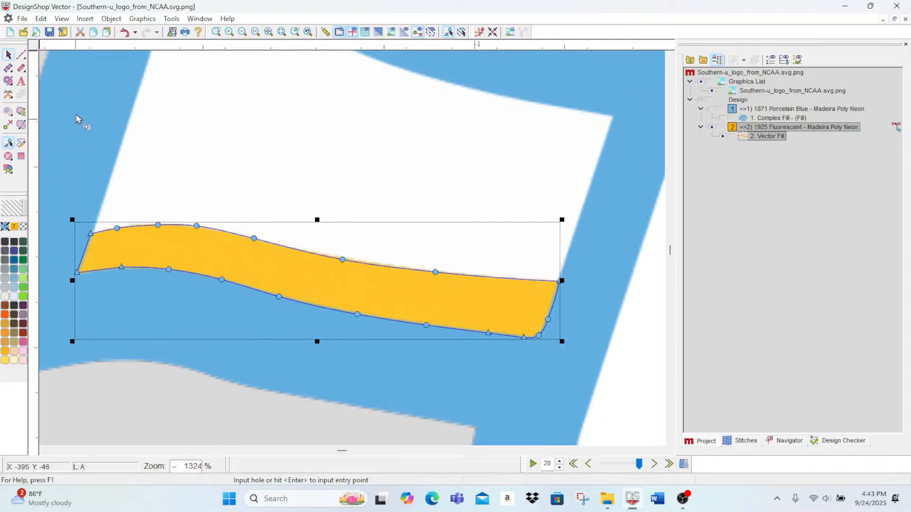
pyautogui.scroll(8, 102, 101)
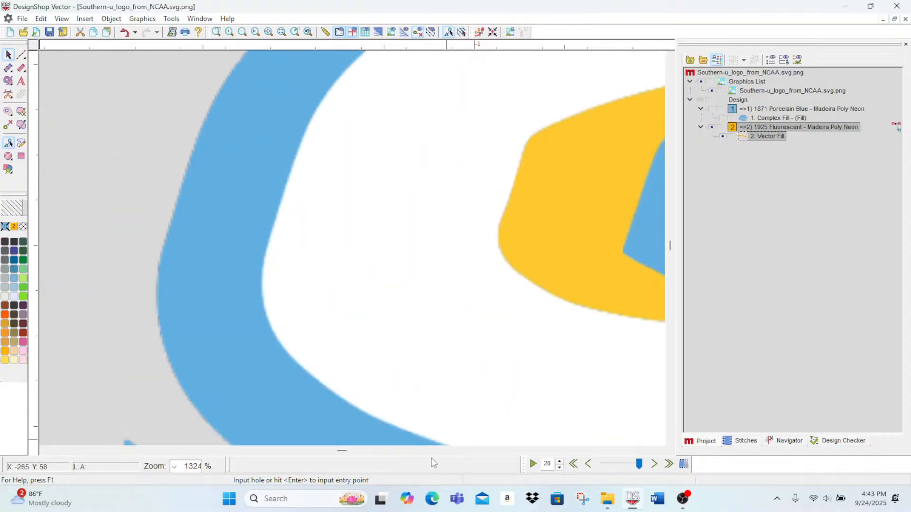
pyautogui.moveTo(341, 451); pyautogui.dragTo(347, 454)
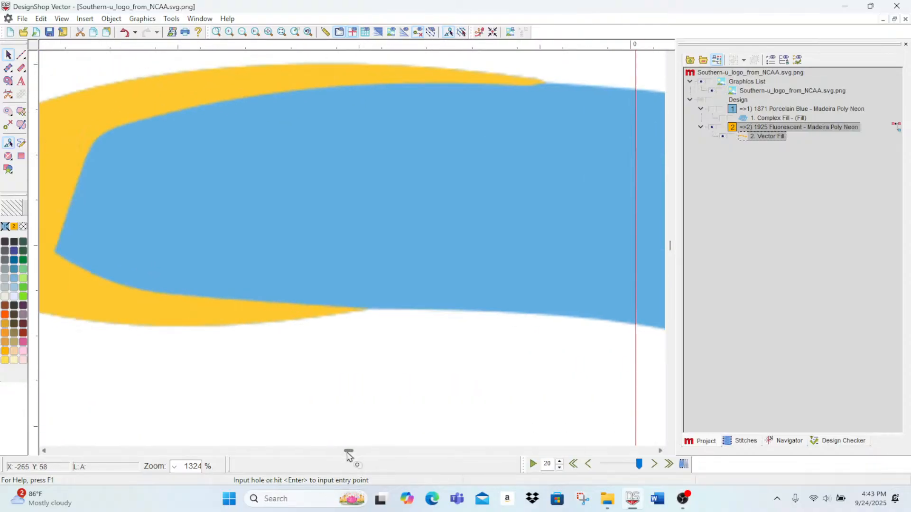
pyautogui.click(8, 82)
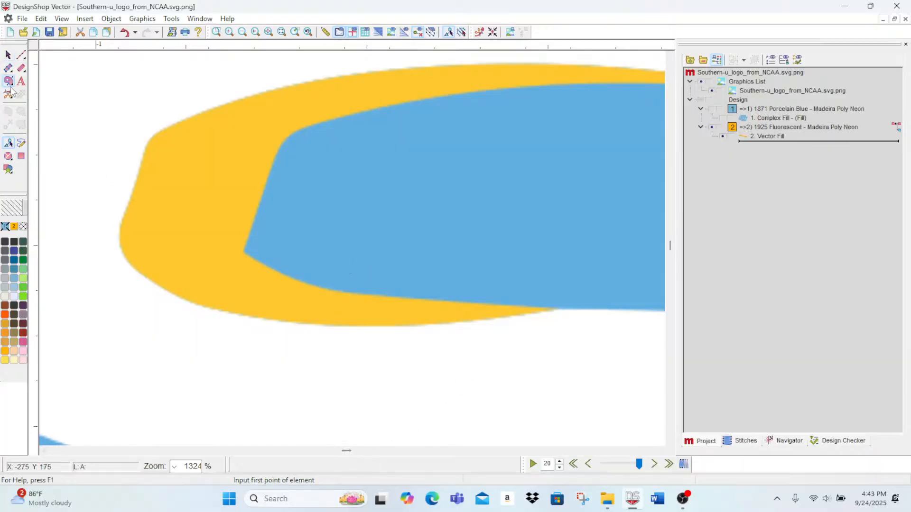
pyautogui.click(556, 310)
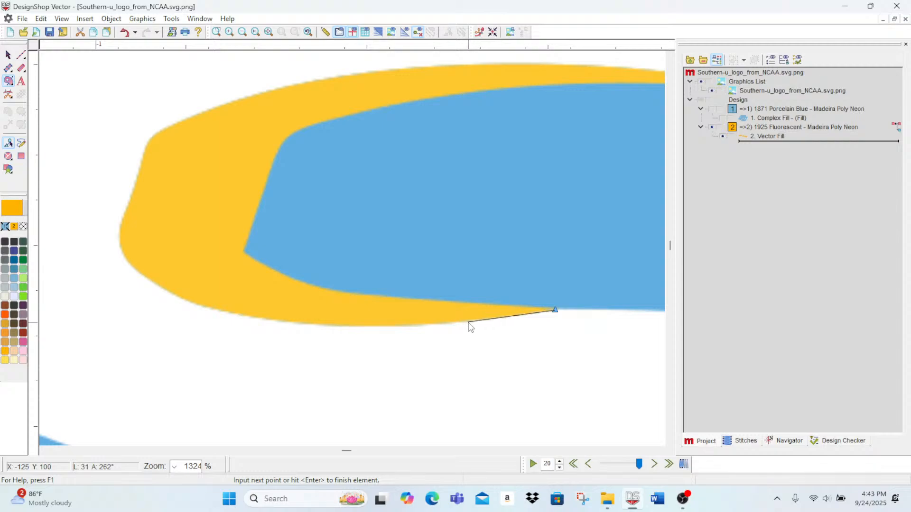
pyautogui.click(468, 323)
pyautogui.click(348, 326)
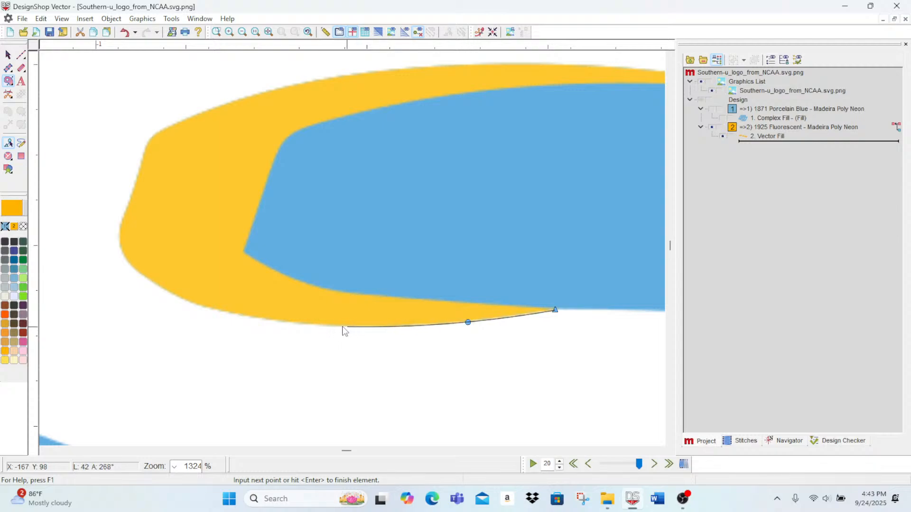
pyautogui.click(241, 315)
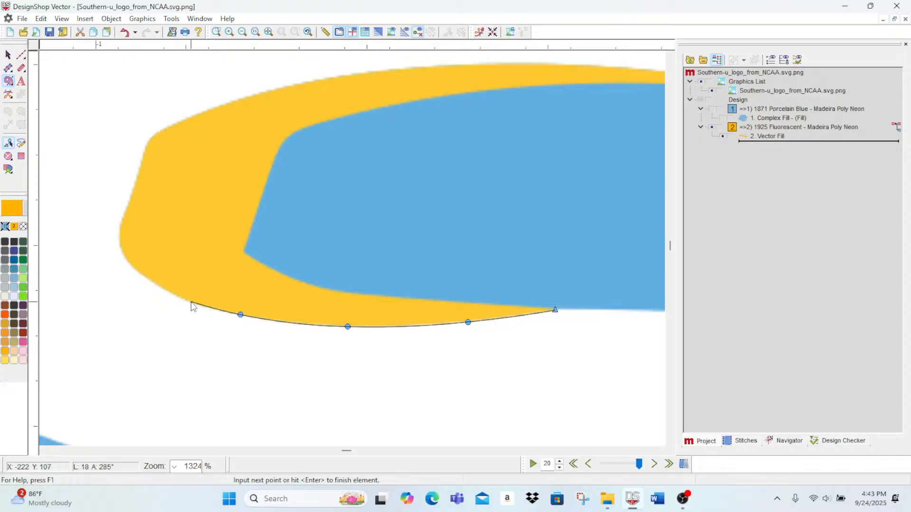
pyautogui.click(190, 303)
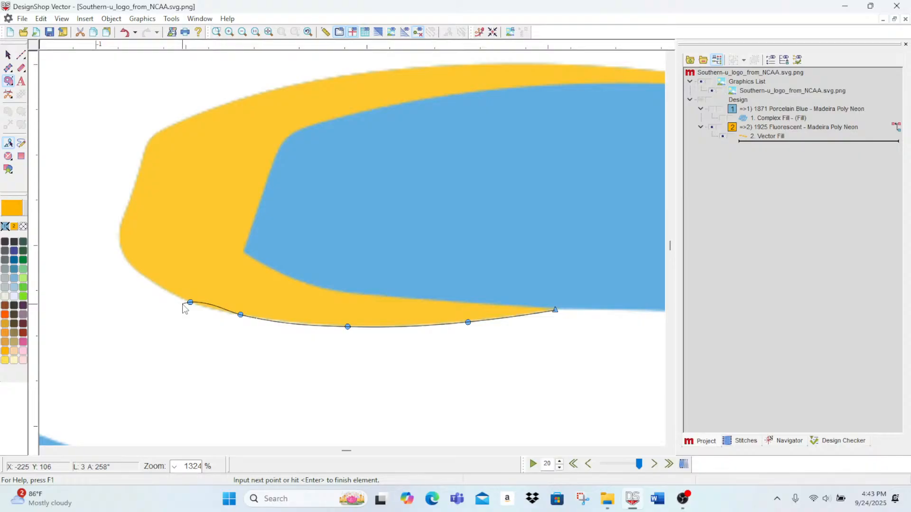
# Step: Trace the gold accent's rounded outer left end with curve points, up past its upper-left corner
pyautogui.click(142, 275)
pyautogui.click(125, 261)
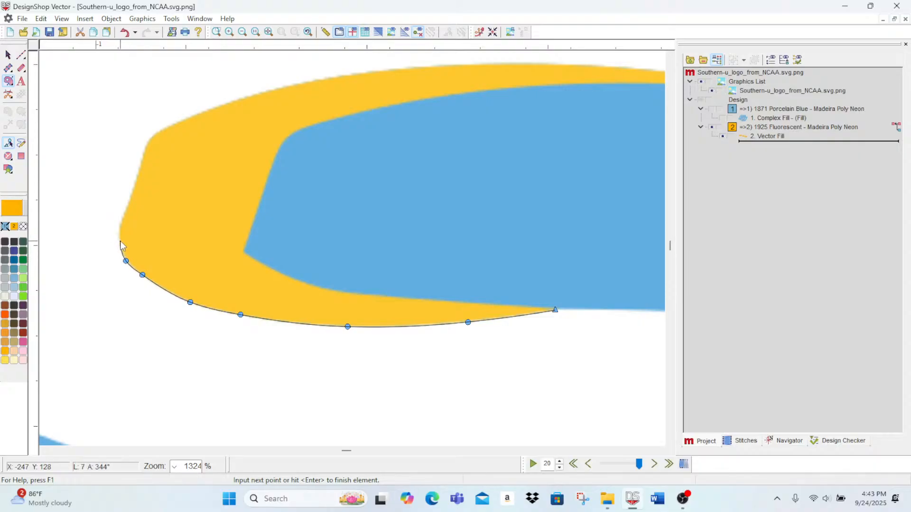
pyautogui.click(121, 241)
pyautogui.click(120, 227)
pyautogui.click(123, 217)
pyautogui.click(136, 176)
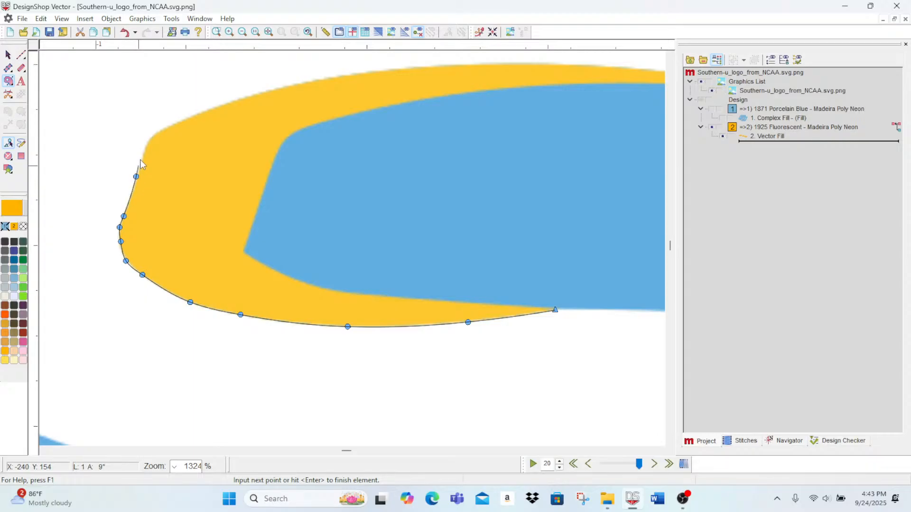
pyautogui.click(145, 146)
pyautogui.click(157, 133)
pyautogui.click(177, 123)
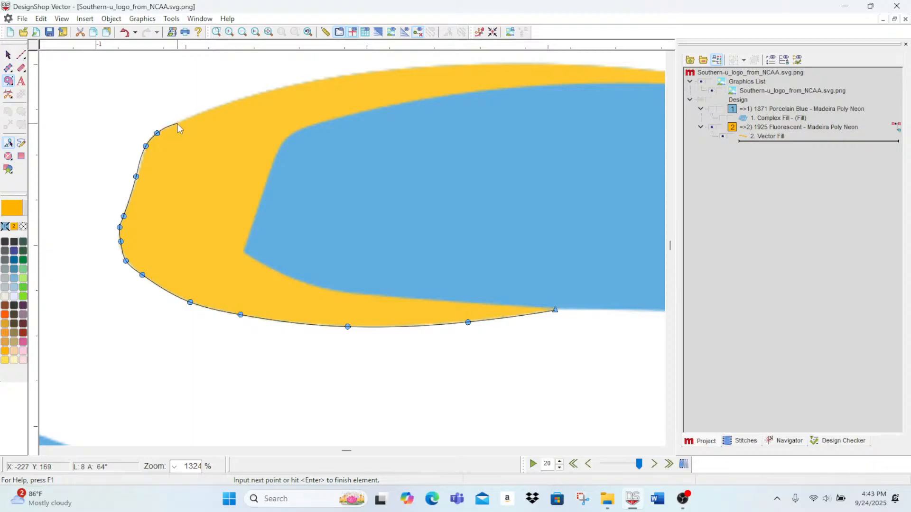
# Step: Trace the gold accent's outer upper edge with curve points, ending with a corner point at its upper-right tip
pyautogui.click(248, 97)
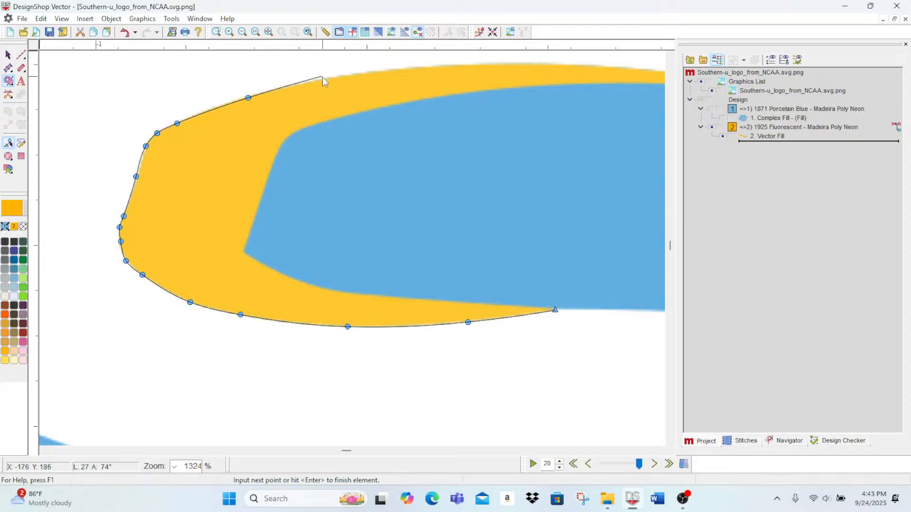
pyautogui.click(322, 80)
pyautogui.click(480, 65)
pyautogui.press('Right')
pyautogui.press('Right')
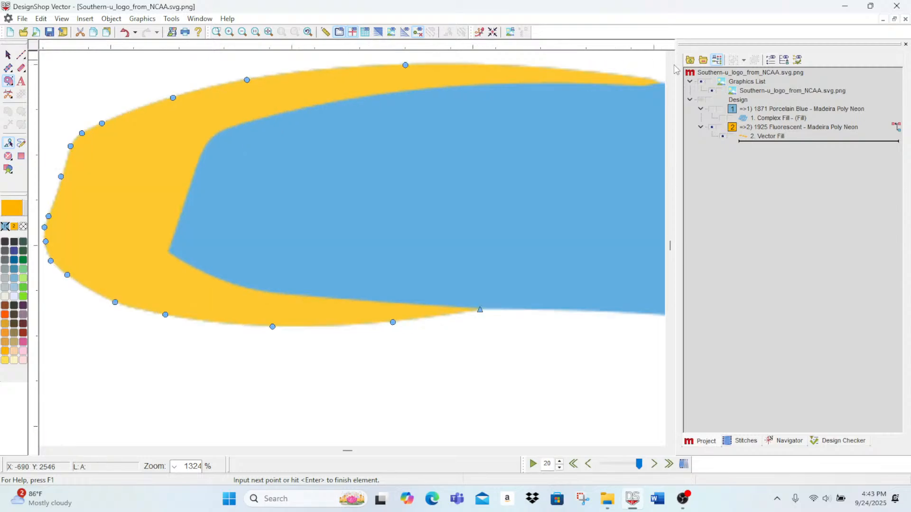
pyautogui.press('Up')
pyautogui.press('Up')
pyautogui.press('Up')
pyautogui.click(465, 212)
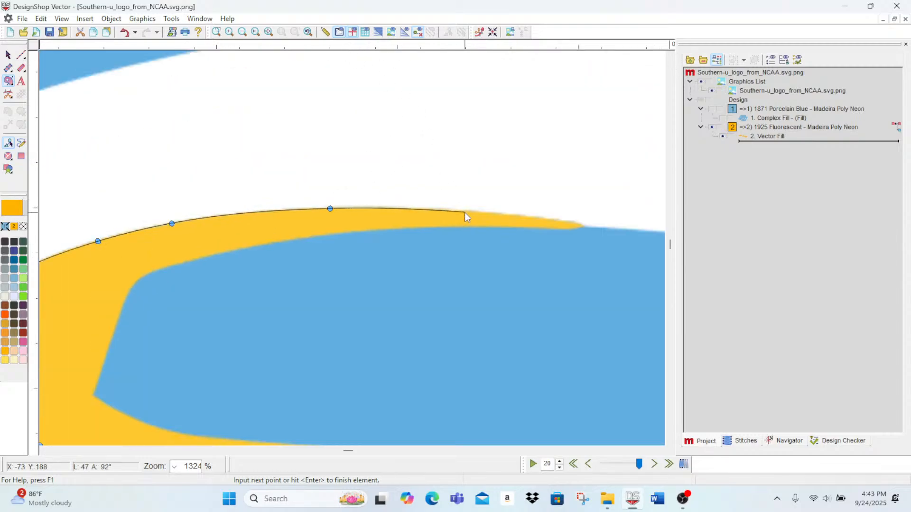
pyautogui.click(556, 221)
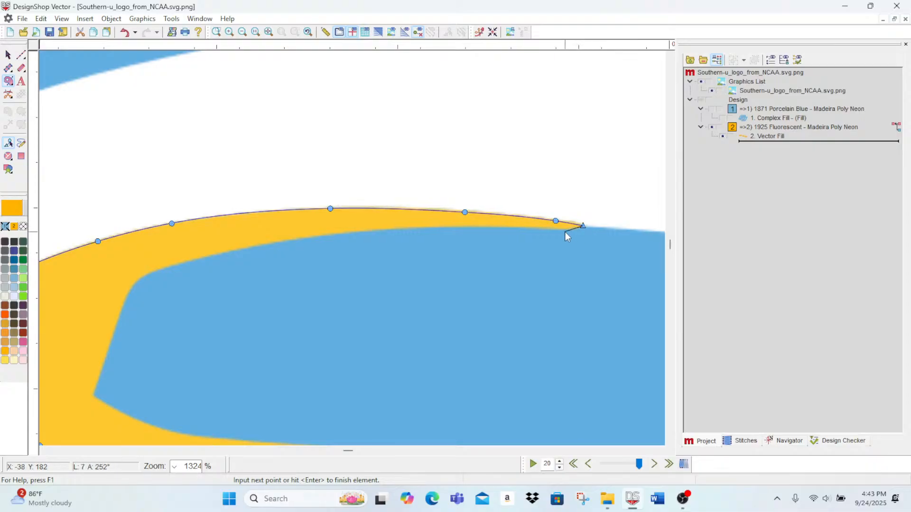
# Step: Trace the gold accent's inner upper edge leftward with curve points, rounding the blue area's upper-left corner
pyautogui.click(565, 231)
pyautogui.click(545, 229)
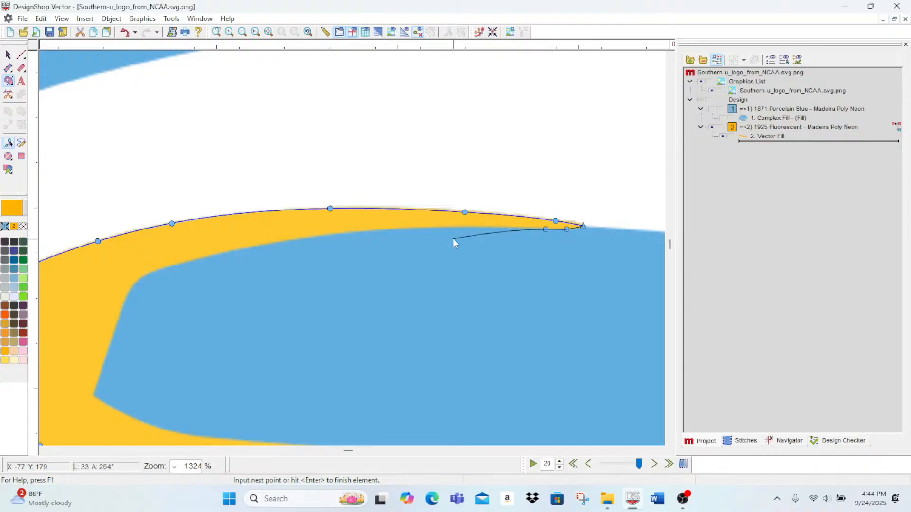
pyautogui.click(476, 228)
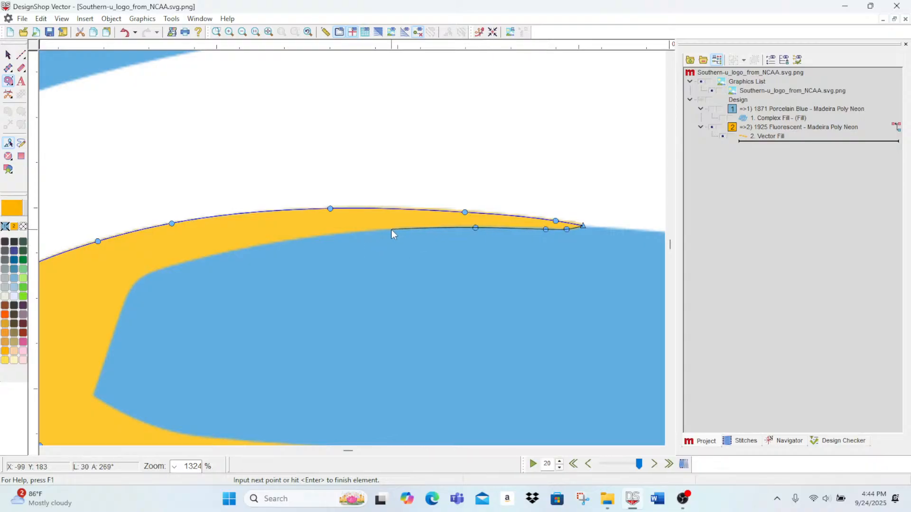
pyautogui.click(391, 229)
pyautogui.click(307, 237)
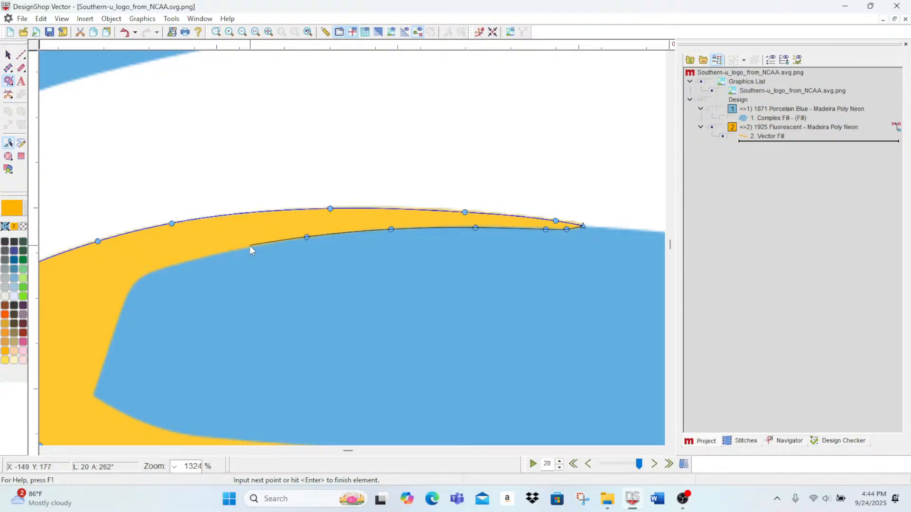
pyautogui.click(244, 248)
pyautogui.click(192, 261)
pyautogui.click(163, 268)
pyautogui.click(141, 277)
pyautogui.click(130, 289)
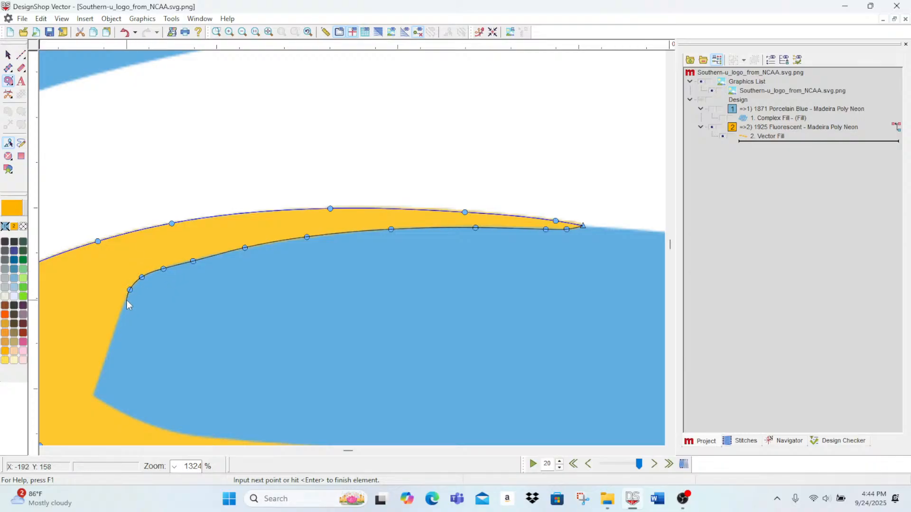
# Step: Trace the inner left side with corner points and the inner lower edge with curve points, finishing the shape at its starting tip
pyautogui.click(125, 302)
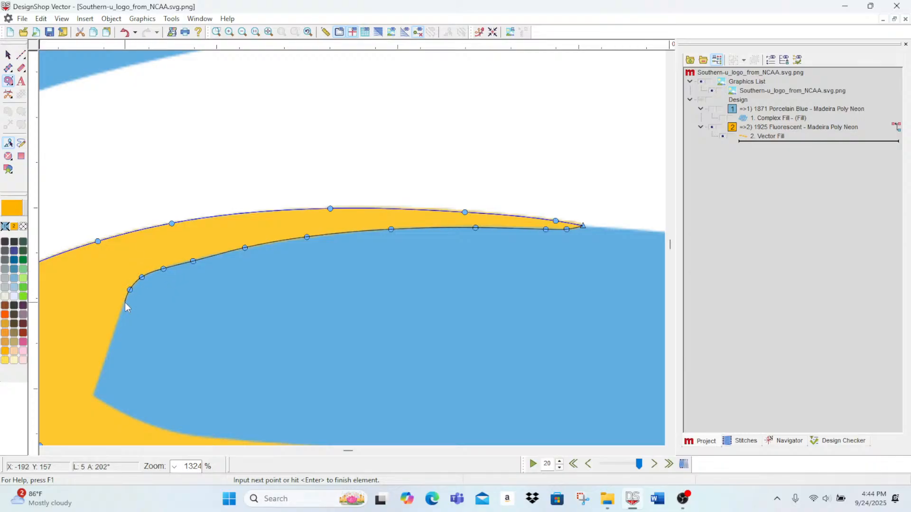
pyautogui.click(92, 394)
pyautogui.click(112, 406)
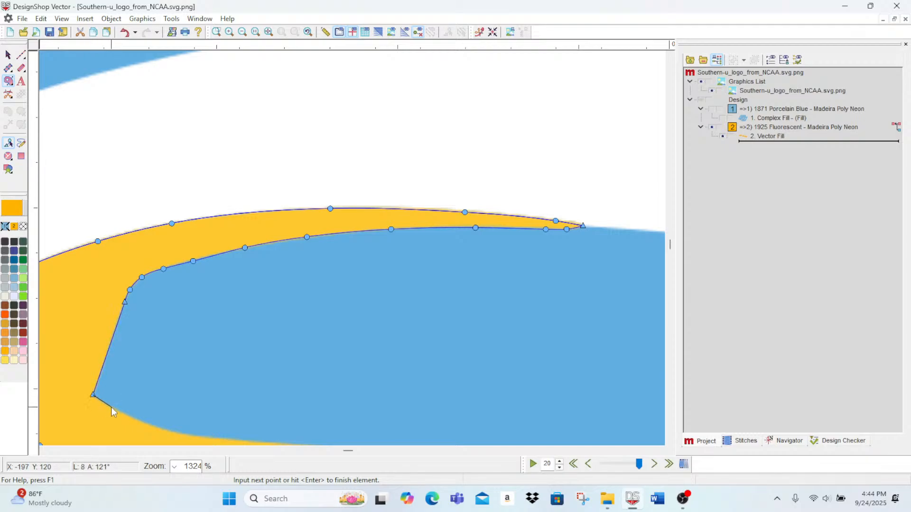
pyautogui.click(170, 431)
pyautogui.scroll(-3, 170, 431)
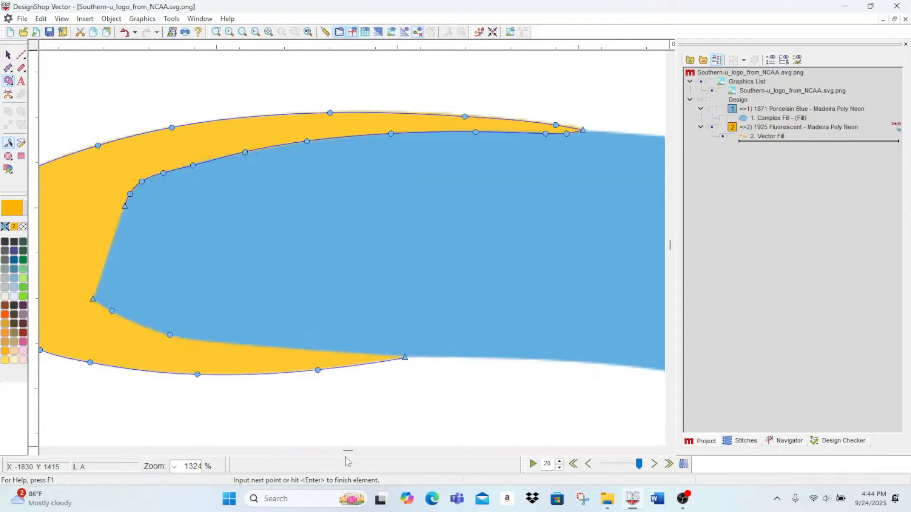
pyautogui.click(213, 294)
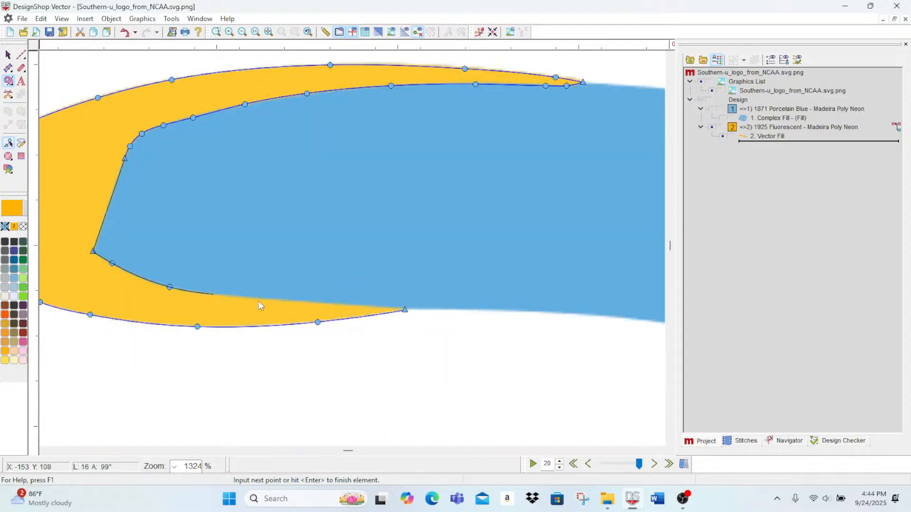
pyautogui.click(309, 302)
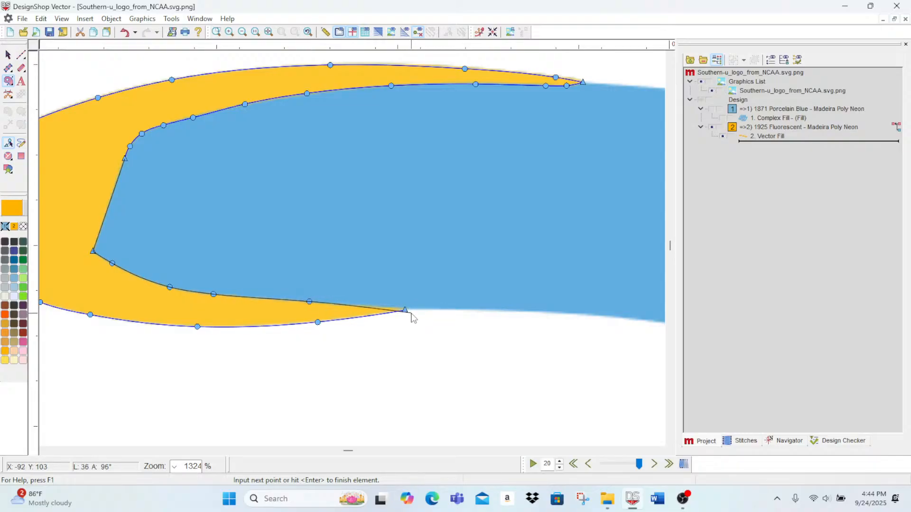
pyautogui.click(411, 313)
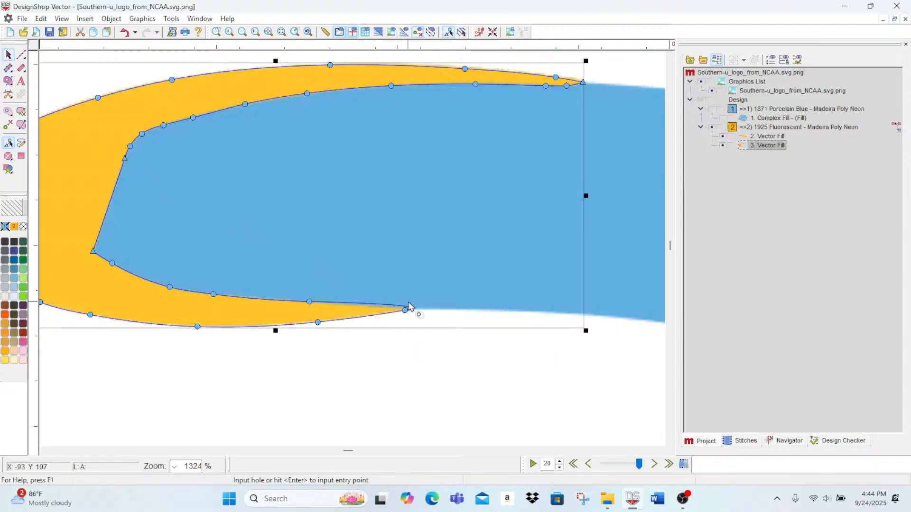
# Step: Sharpen the gold accent's lower-right tip by shortening its curve handle and aligning the neighbouring upper handle with the artwork edge
pyautogui.click(230, 33)
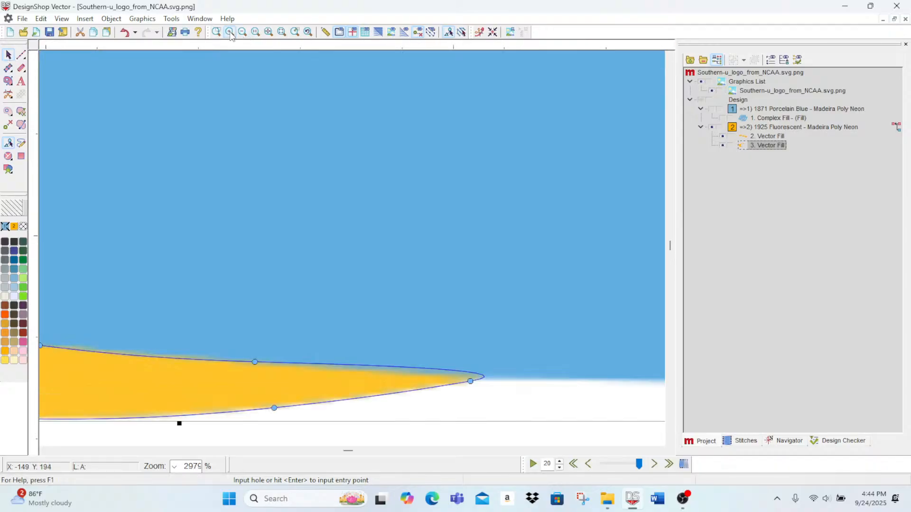
pyautogui.click(230, 33)
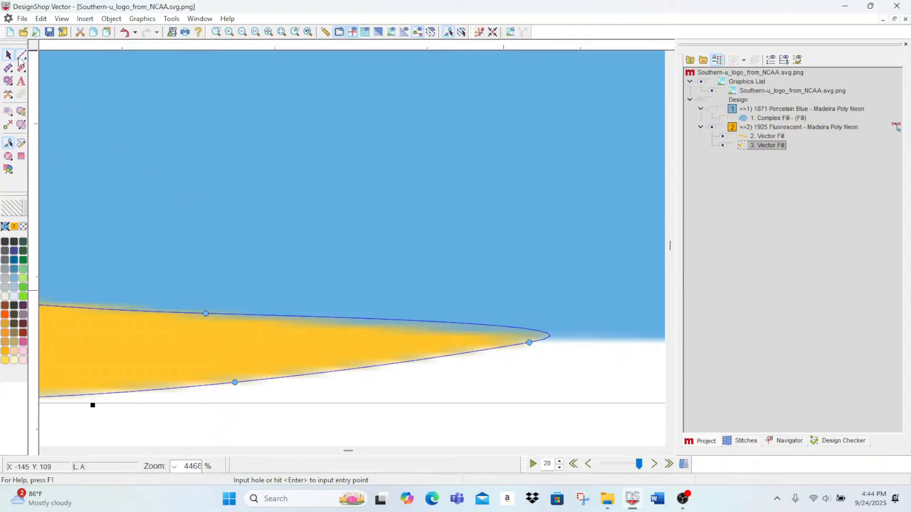
pyautogui.click(21, 55)
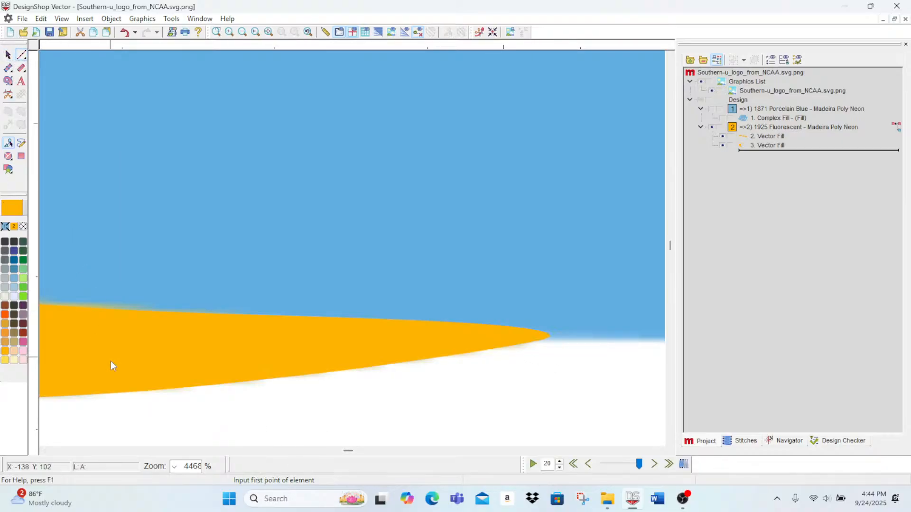
pyautogui.click(9, 56)
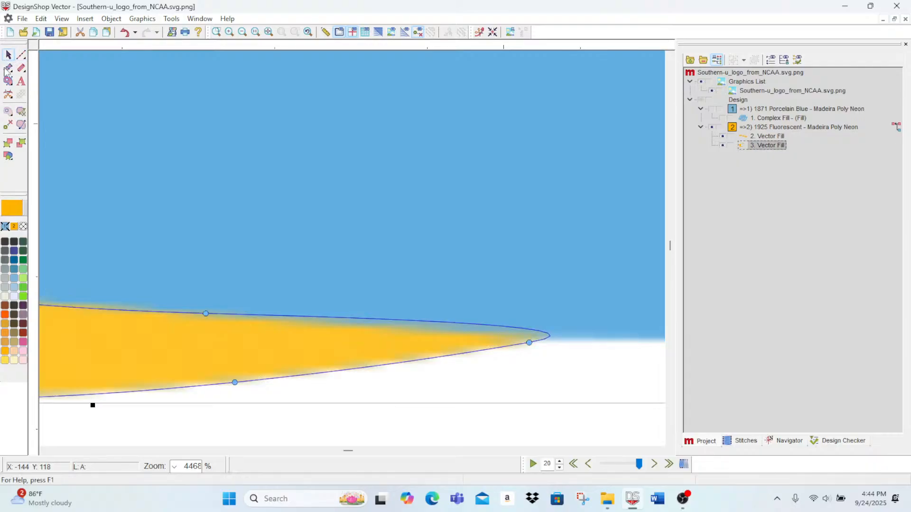
pyautogui.click(529, 343)
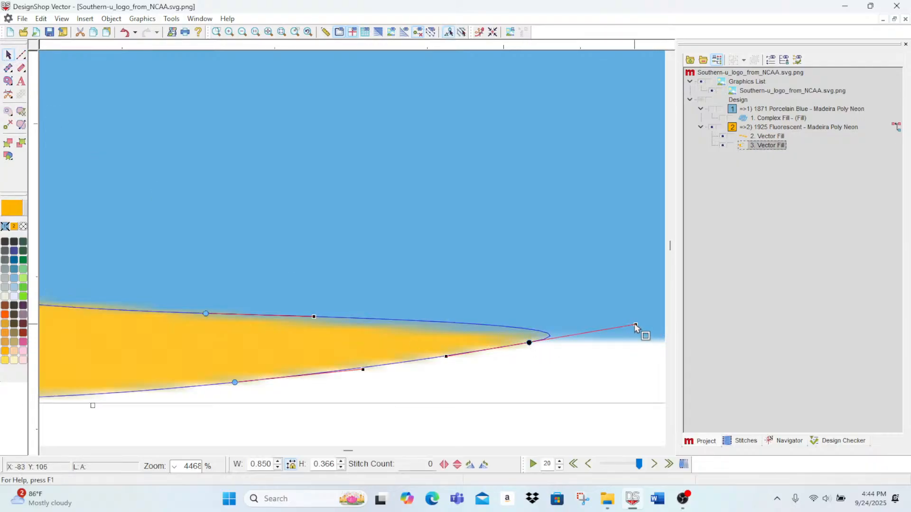
pyautogui.moveTo(636, 325); pyautogui.dragTo(537, 341)
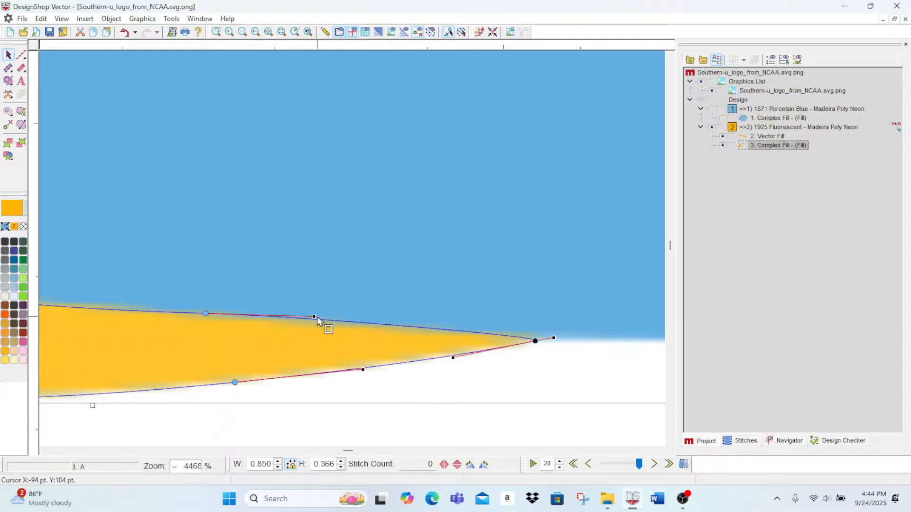
pyautogui.moveTo(314, 317); pyautogui.dragTo(316, 321)
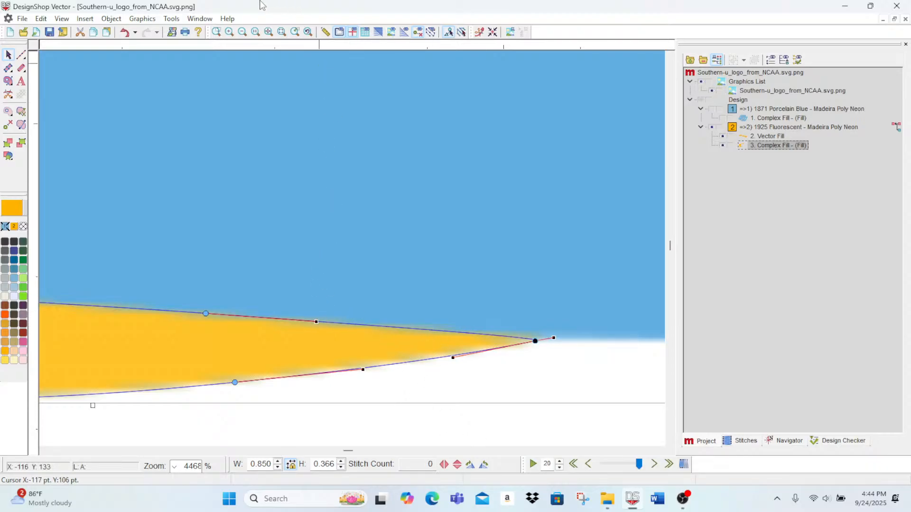
# Step: Show the blue complex fill again and render the design's stitches in the realistic 3D view
pyautogui.click(242, 32)
pyautogui.click(242, 32)
pyautogui.click(241, 32)
pyautogui.click(241, 32)
pyautogui.click(241, 32)
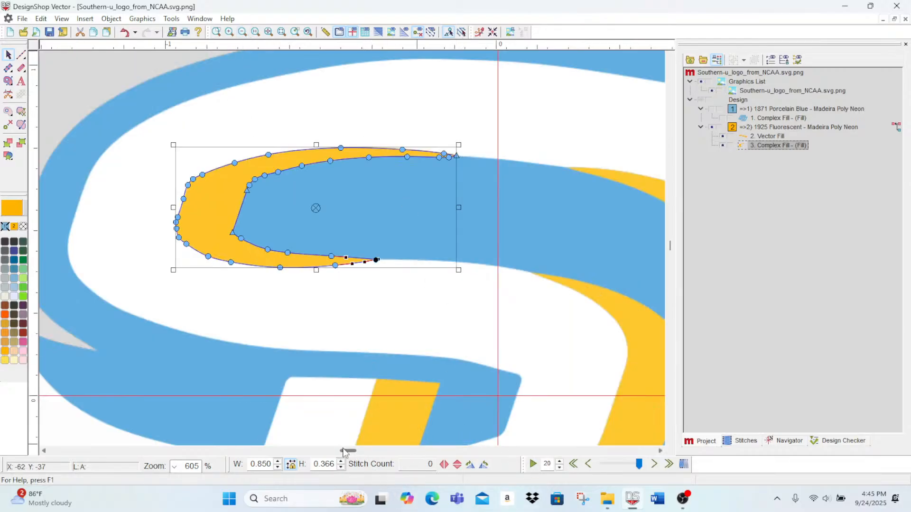
pyautogui.click(326, 442)
pyautogui.moveTo(343, 451)
pyautogui.mouseDown()
pyautogui.moveTo(325, 451)
pyautogui.moveTo(377, 451)
pyautogui.moveTo(349, 451)
pyautogui.mouseUp()
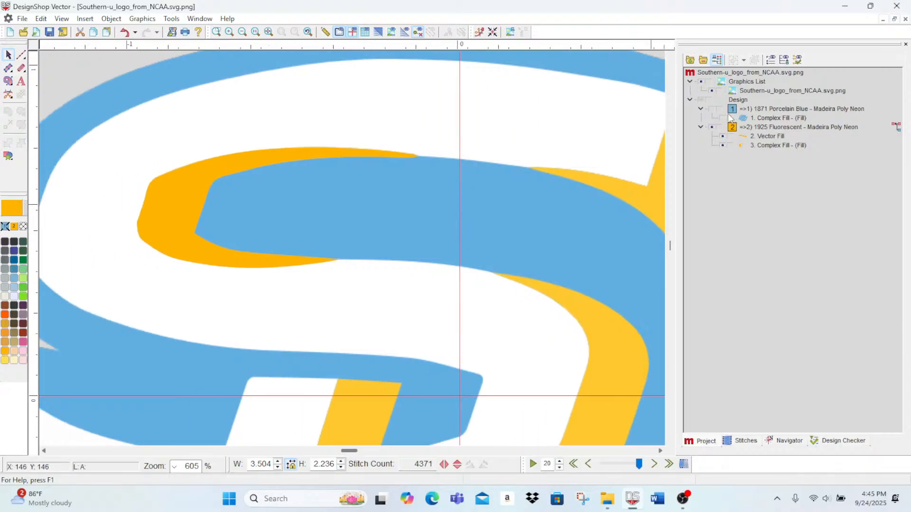
pyautogui.click(711, 109)
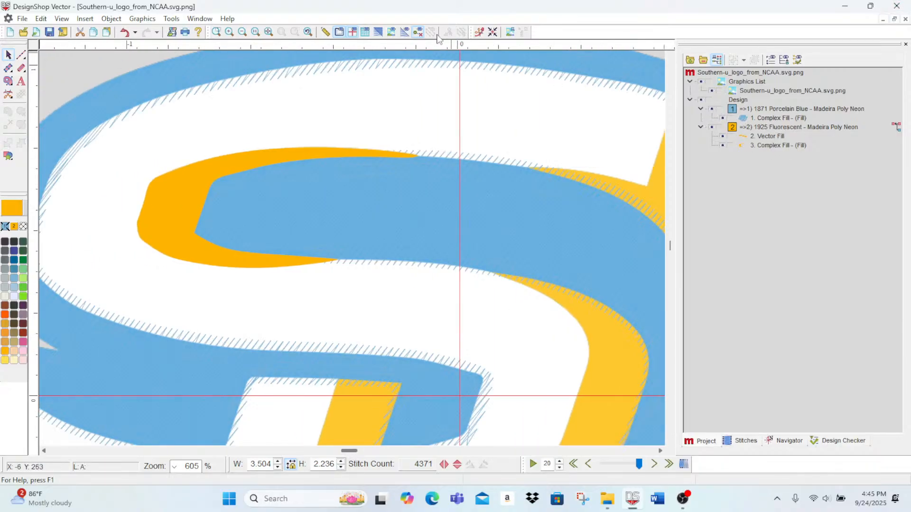
pyautogui.click(379, 33)
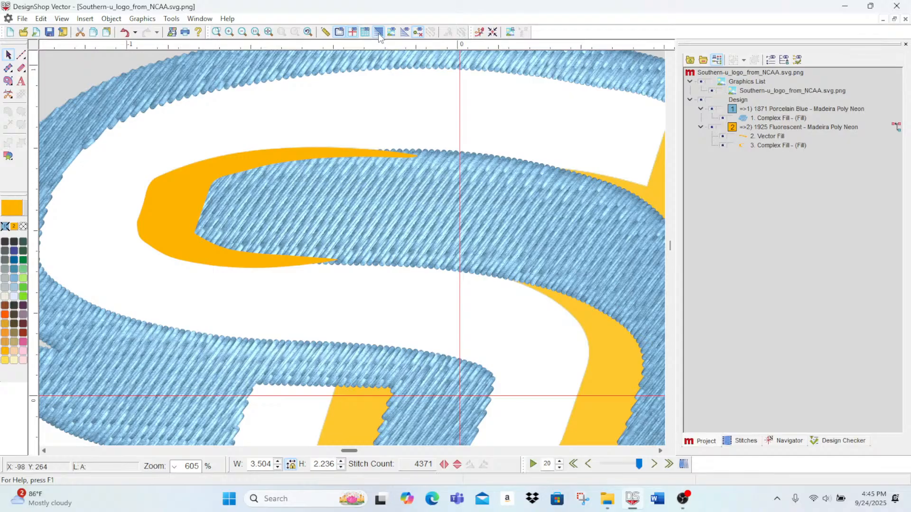
# Step: Enable Short Stitch for the lower-left gold bar's vector fill and generate its fill stitches
pyautogui.doubleClick(762, 137)
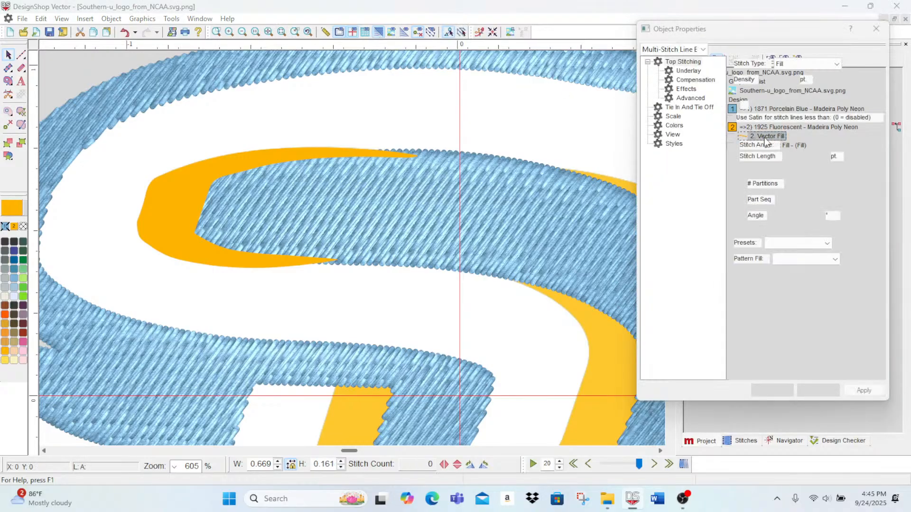
pyautogui.click(740, 96)
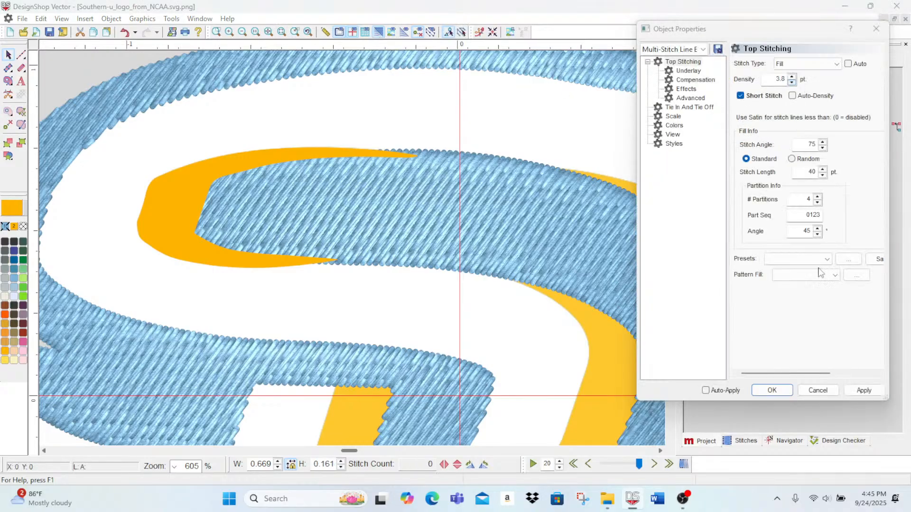
pyautogui.click(864, 390)
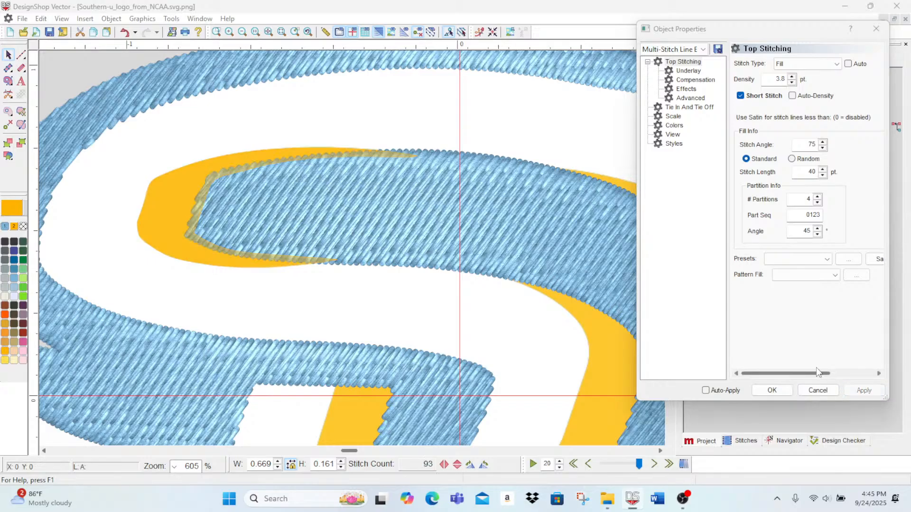
pyautogui.click(21, 55)
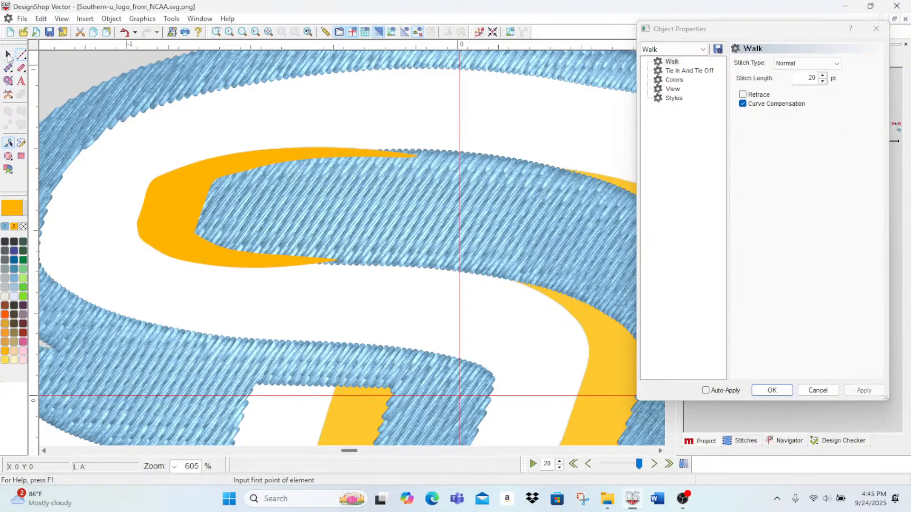
pyautogui.click(216, 183)
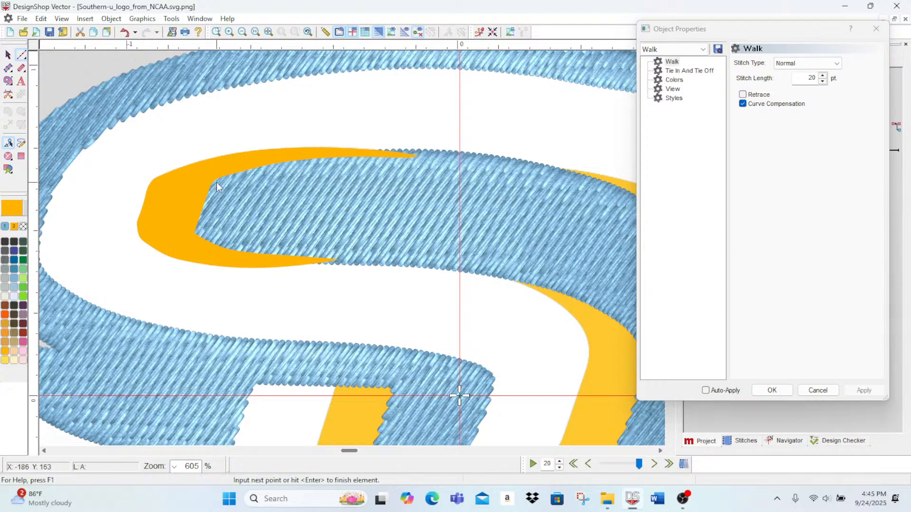
pyautogui.click(212, 179)
pyautogui.press('Return')
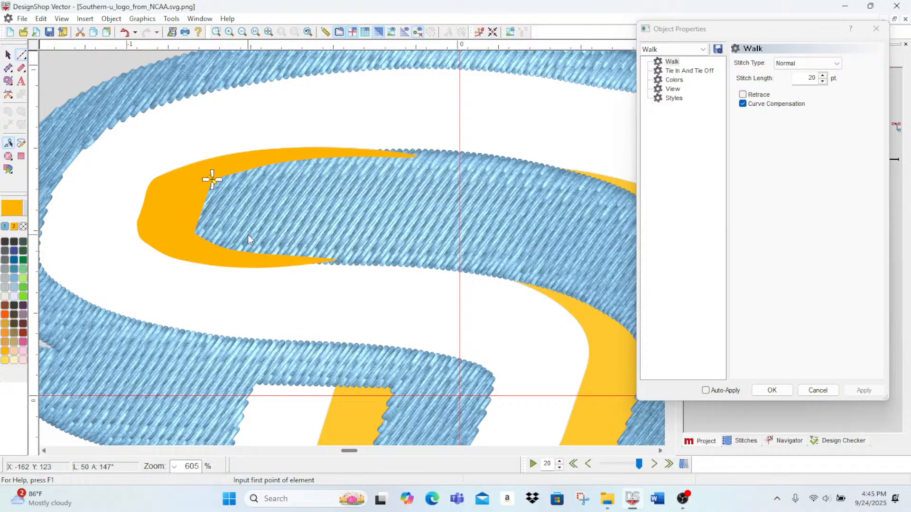
pyautogui.click(812, 392)
pyautogui.click(782, 155)
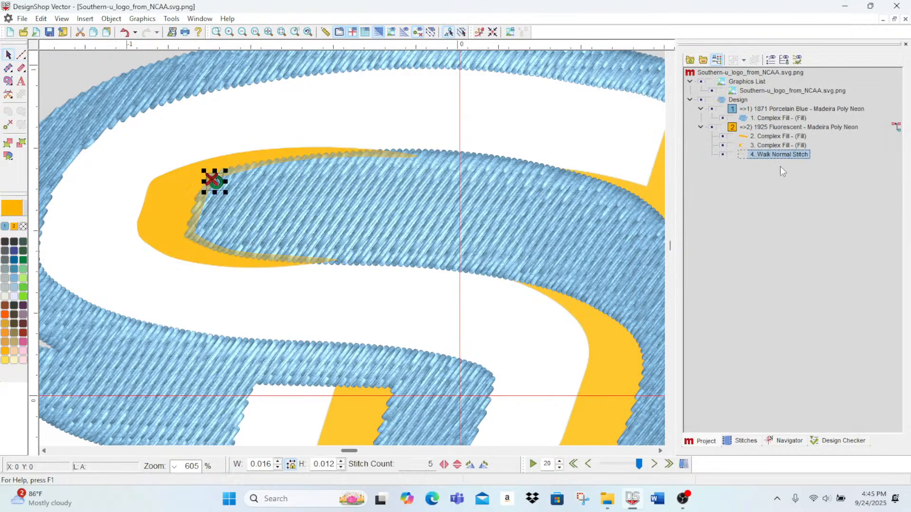
pyautogui.press('Delete')
# Step: Add a diagonal stitch direction line across the right part of the lower-left gold bar
pyautogui.click(770, 130)
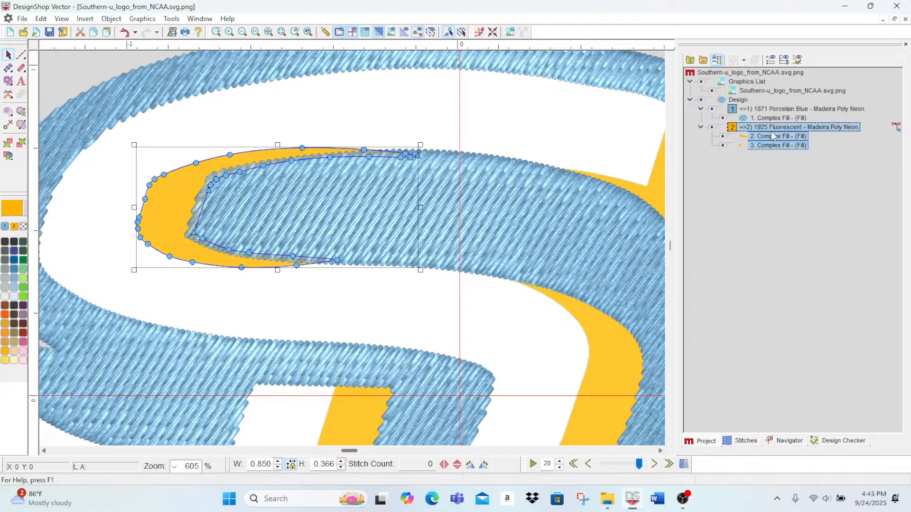
pyautogui.scroll(-5, 480, 257)
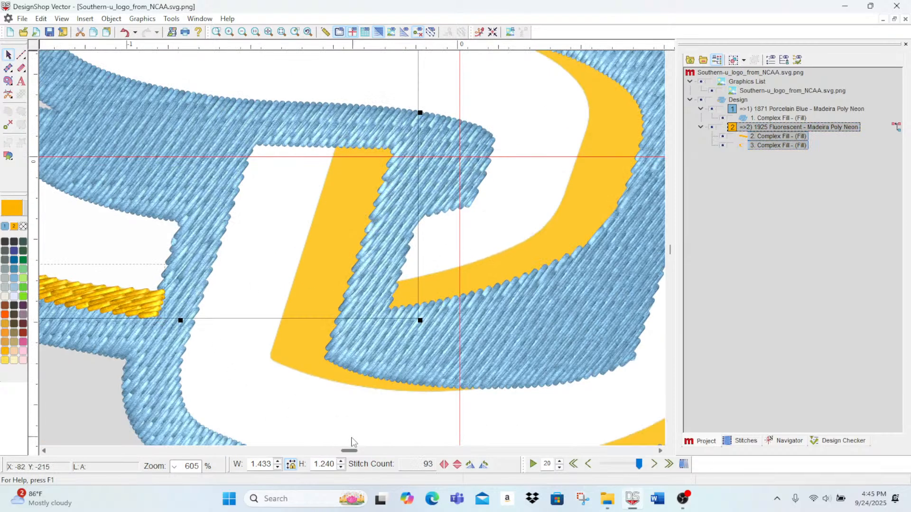
pyautogui.hscroll(-5, 349, 451)
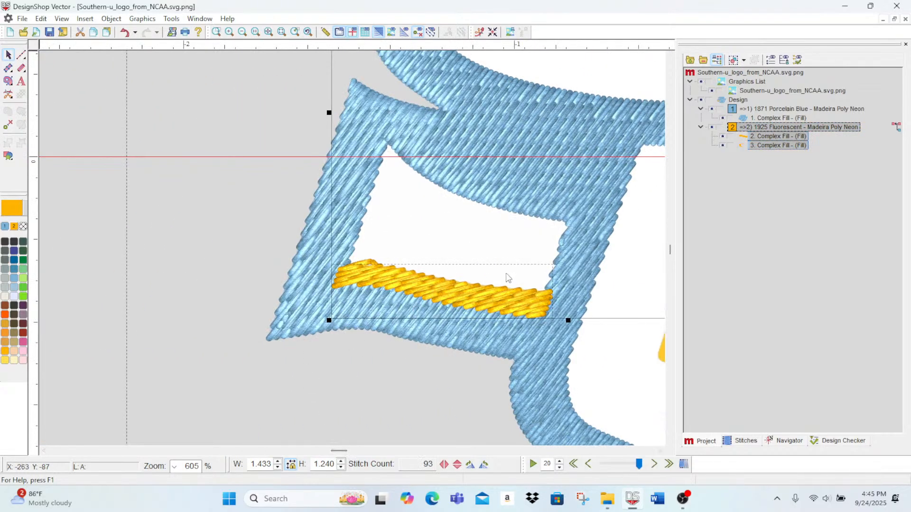
pyautogui.click(244, 435)
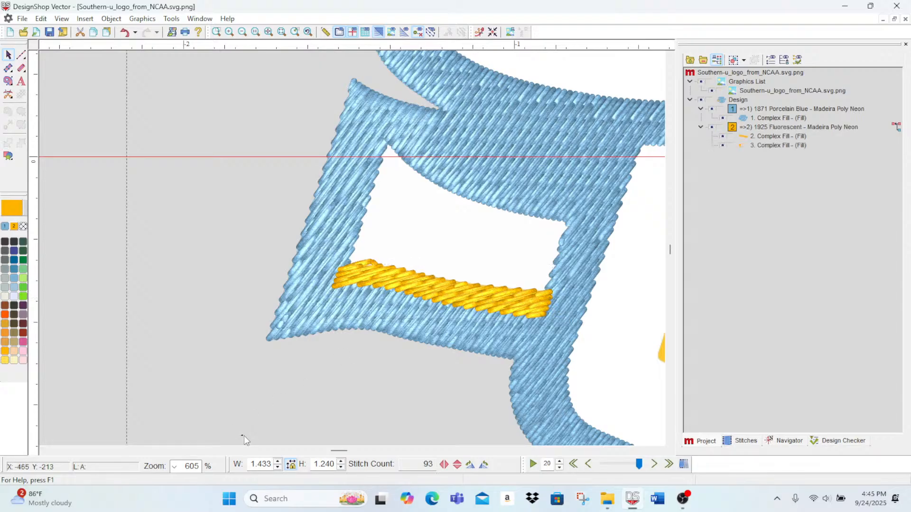
pyautogui.click(488, 301)
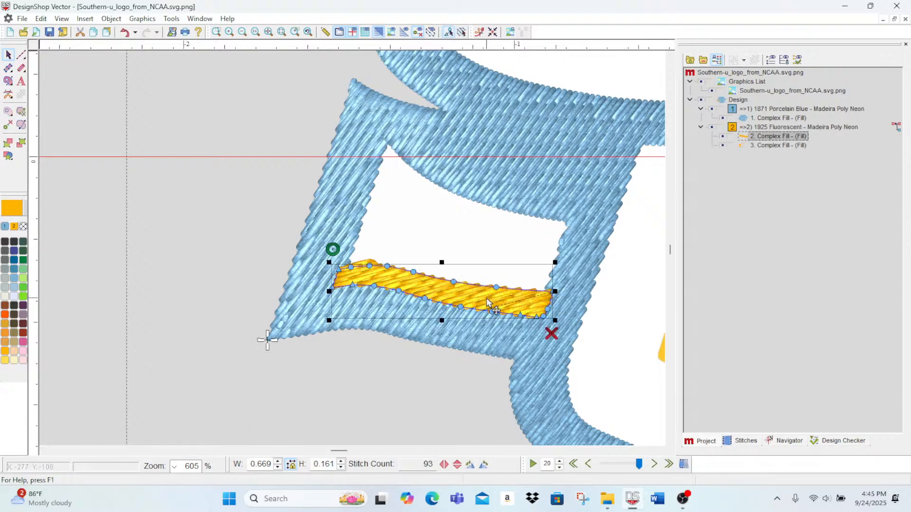
pyautogui.click(22, 126)
pyautogui.moveTo(552, 290); pyautogui.dragTo(499, 295)
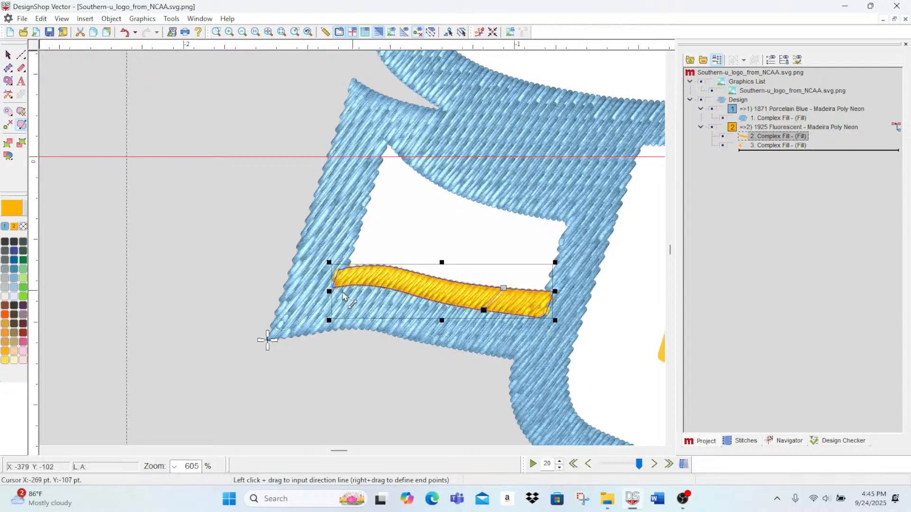
# Step: Examine the lower-left gold bar's stitch coverage and angle up close in flat and realistic 3D views
pyautogui.scroll(3, 517, 261)
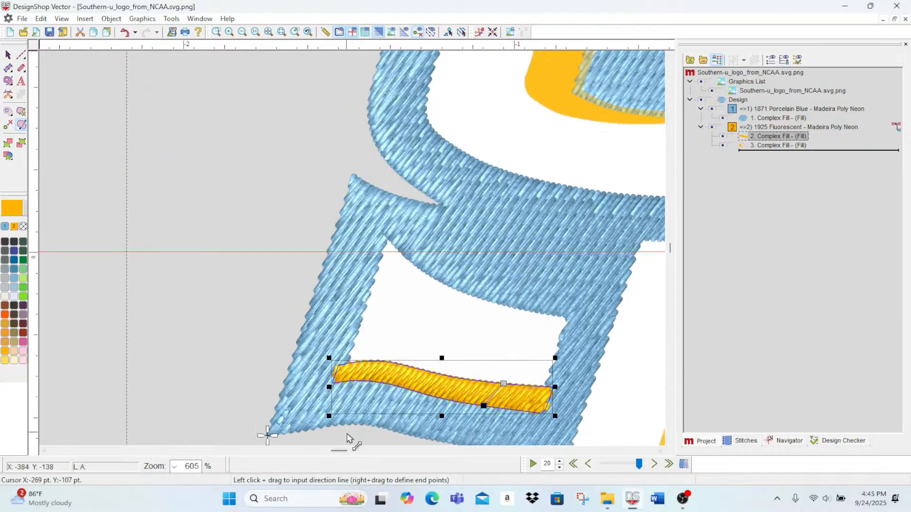
pyautogui.moveTo(338, 451); pyautogui.dragTo(346, 452)
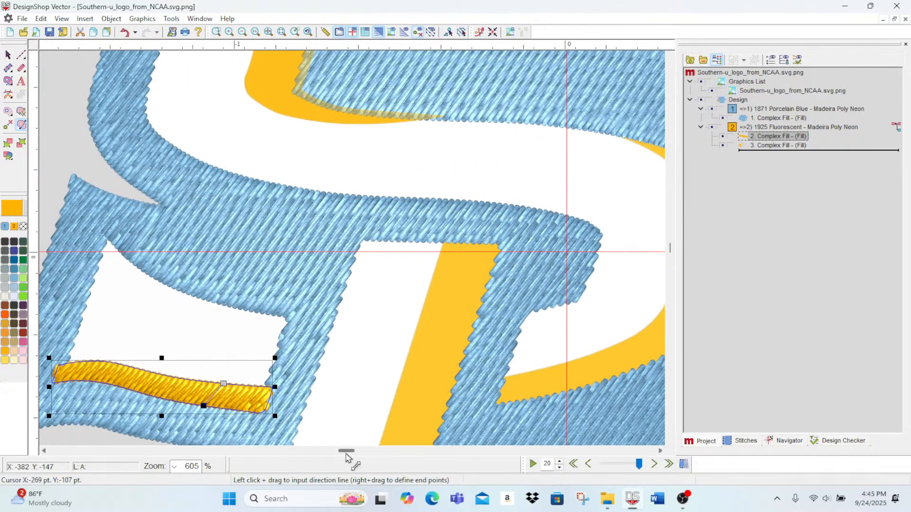
pyautogui.click(378, 37)
pyautogui.scroll(-3, 187, 209)
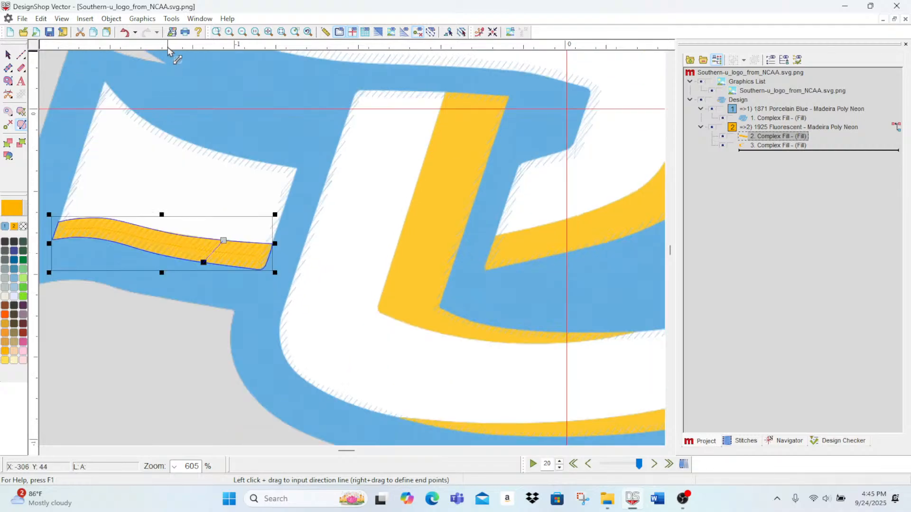
pyautogui.click(226, 32)
pyautogui.click(227, 32)
pyautogui.click(227, 32)
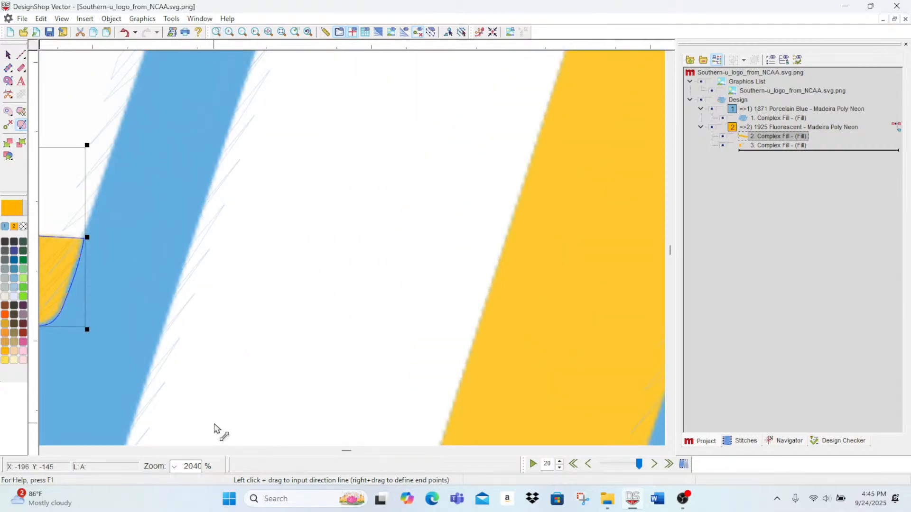
pyautogui.moveTo(346, 451); pyautogui.dragTo(344, 458)
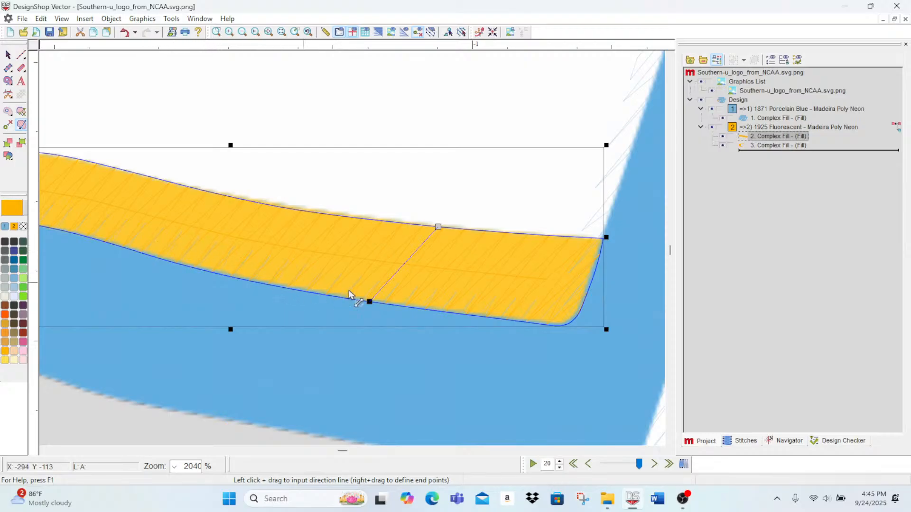
pyautogui.click(379, 34)
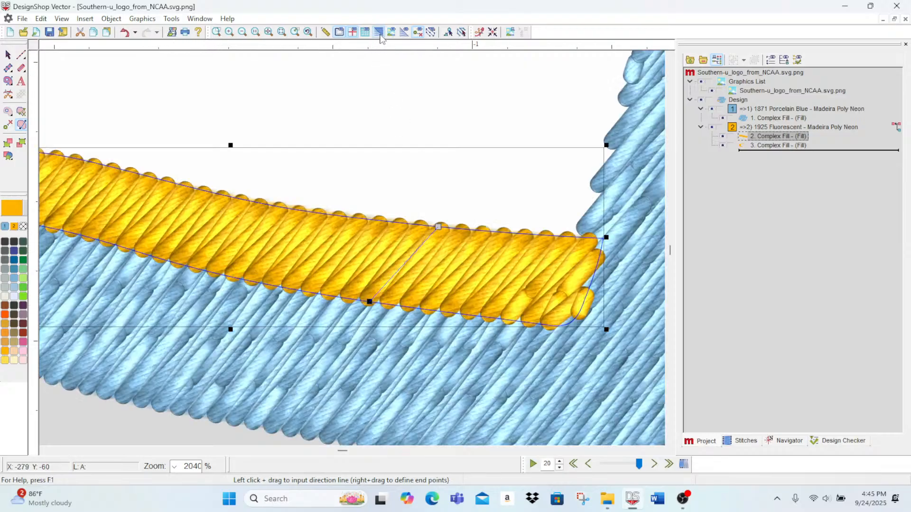
pyautogui.click(379, 36)
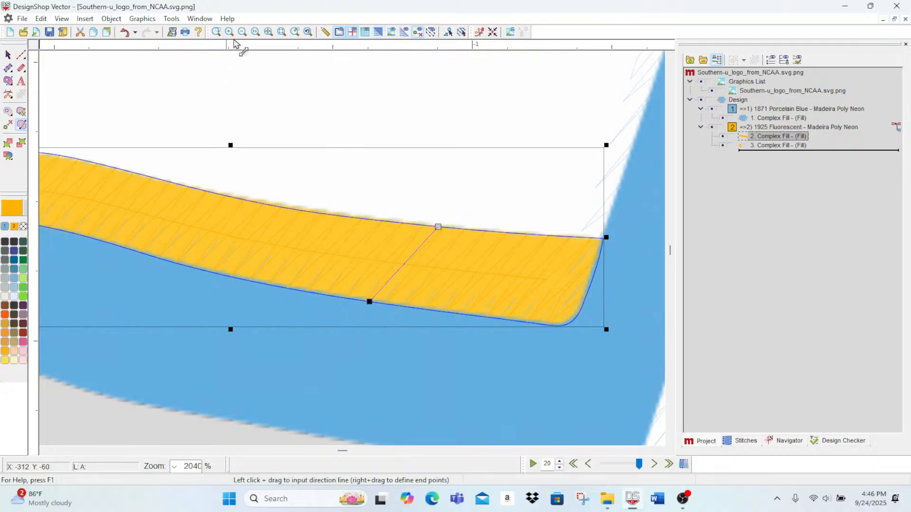
# Step: Enable Short Stitch and set the density to 3.6 pt for the upper curved gold accent, generating its fill stitches
pyautogui.scroll(10, 464, 134)
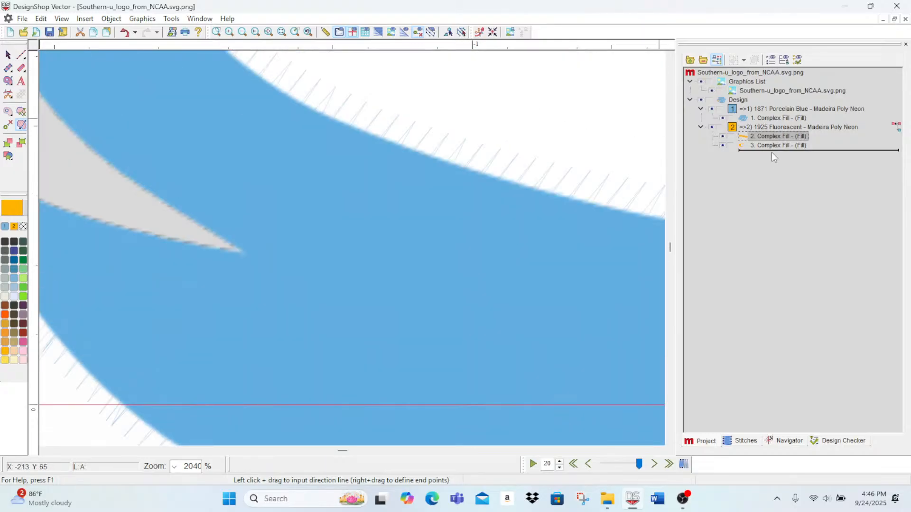
pyautogui.click(773, 145)
pyautogui.scroll(5, 546, 263)
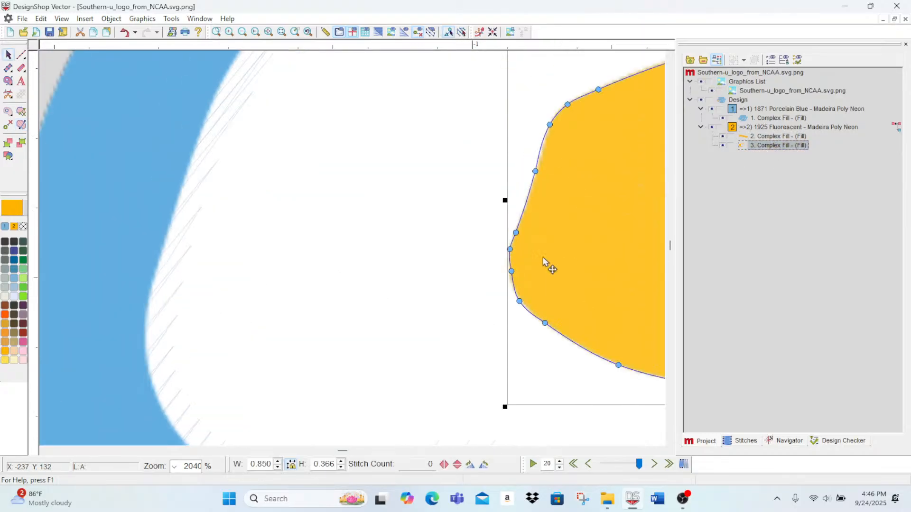
pyautogui.doubleClick(773, 145)
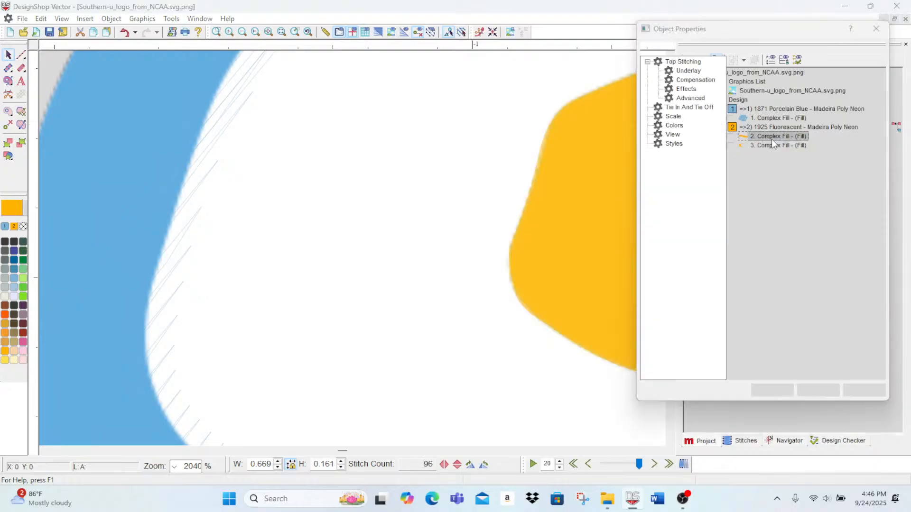
pyautogui.click(804, 391)
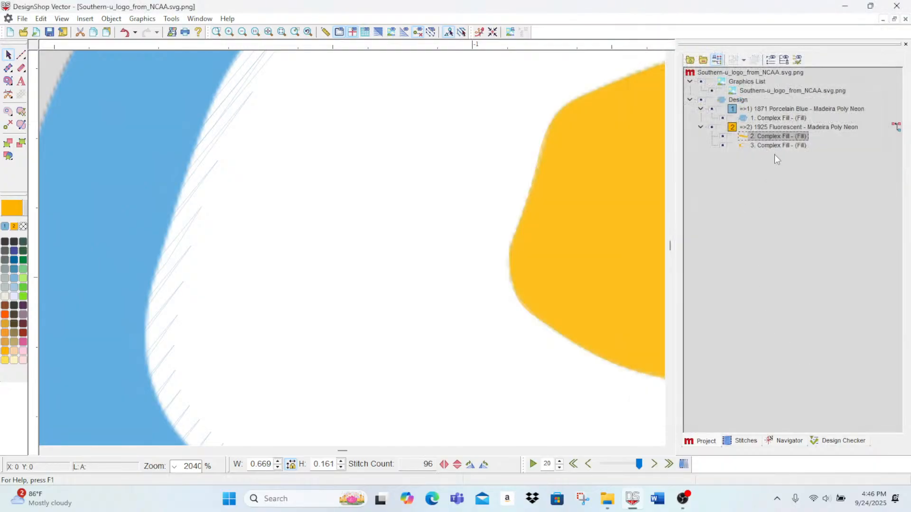
pyautogui.doubleClick(776, 147)
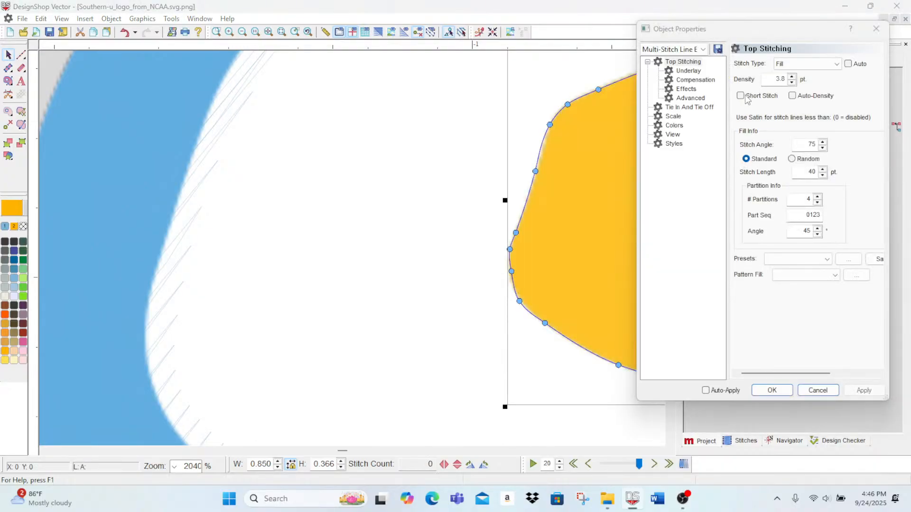
pyautogui.click(741, 95)
pyautogui.click(791, 82)
pyautogui.click(792, 82)
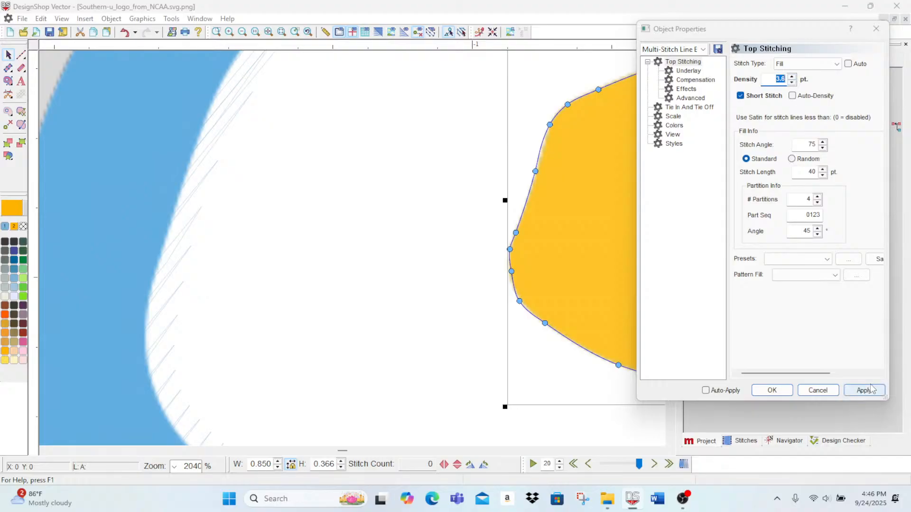
pyautogui.click(871, 388)
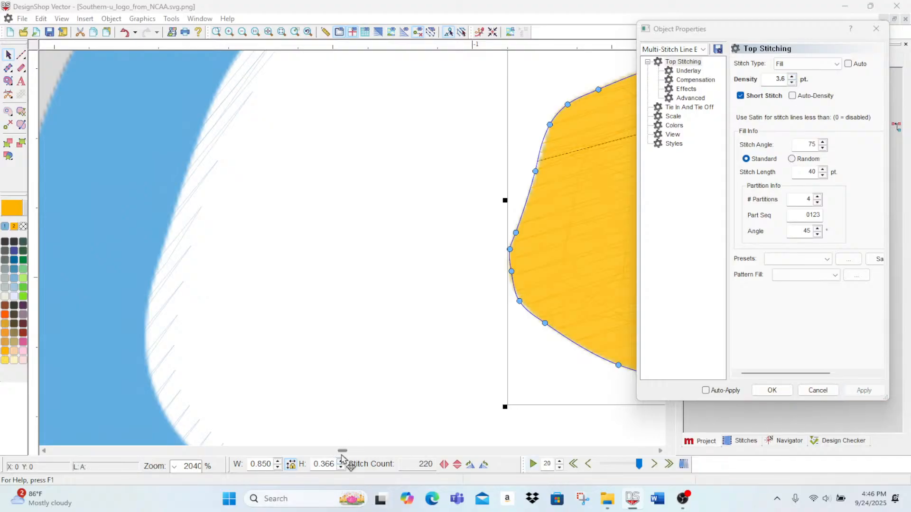
# Step: Turn off automatic underlay for the upper curved gold accent
pyautogui.moveTo(342, 454); pyautogui.dragTo(344, 456)
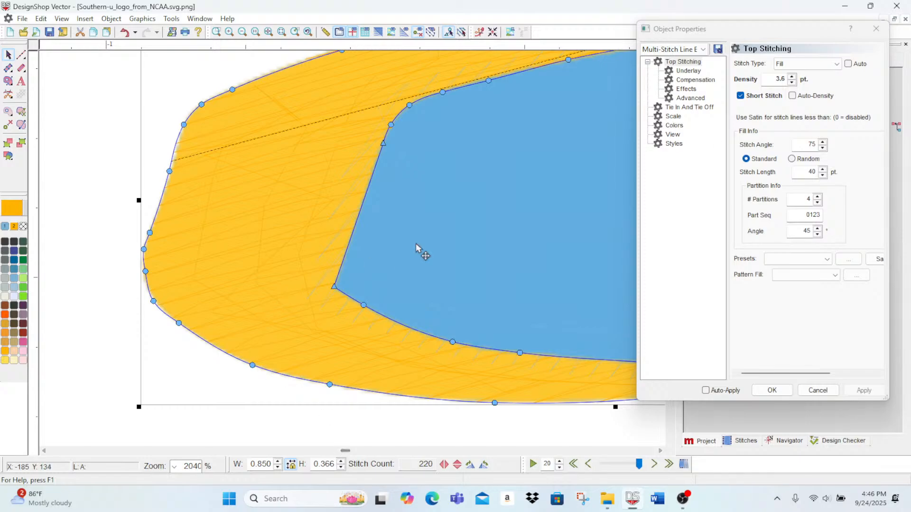
pyautogui.click(688, 71)
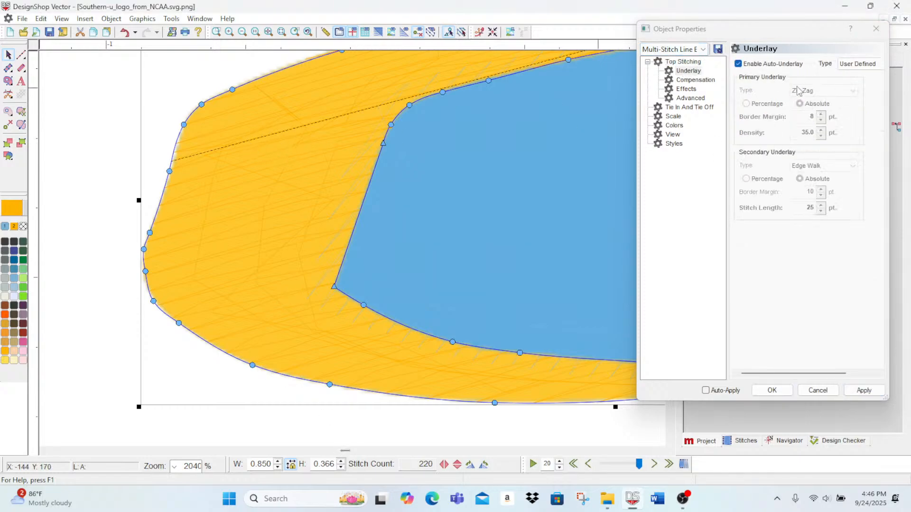
pyautogui.click(739, 64)
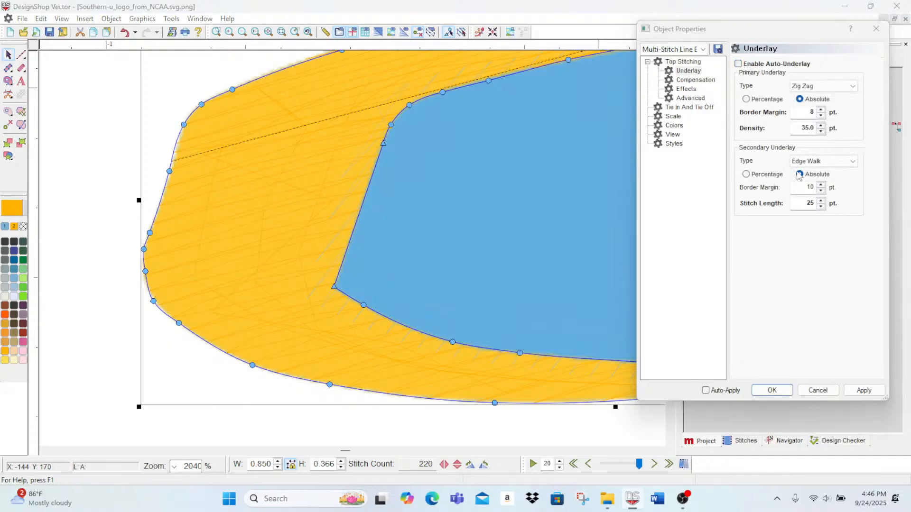
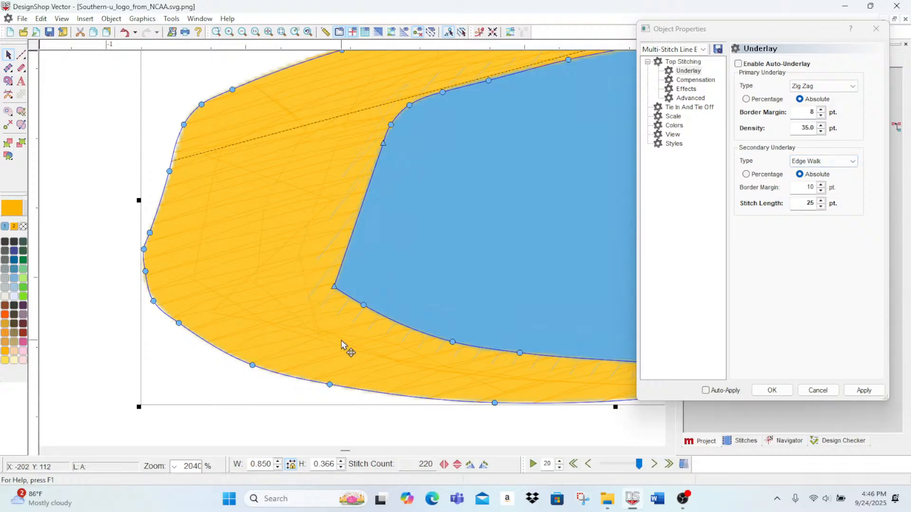
# Step: Set the secondary Edge Walk underlay's border margin to 4 pt for the upper curved gold accent
pyautogui.click(822, 185)
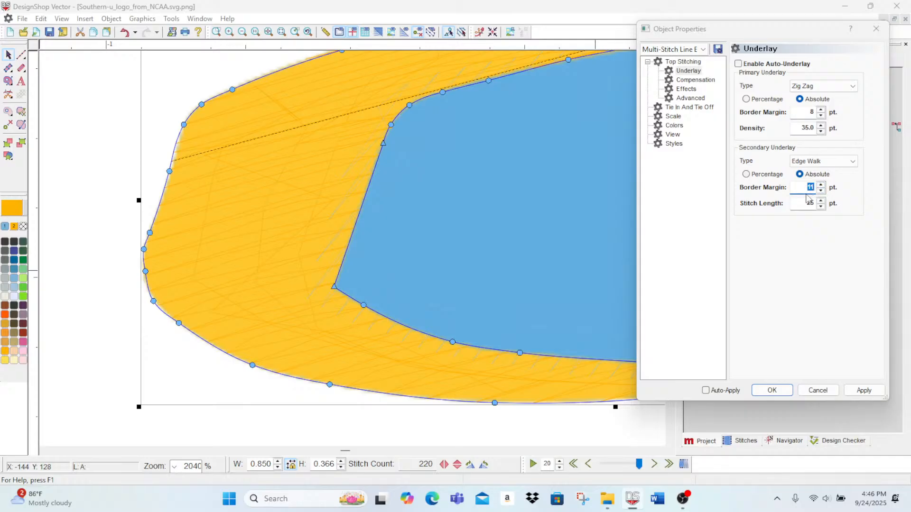
pyautogui.click(858, 392)
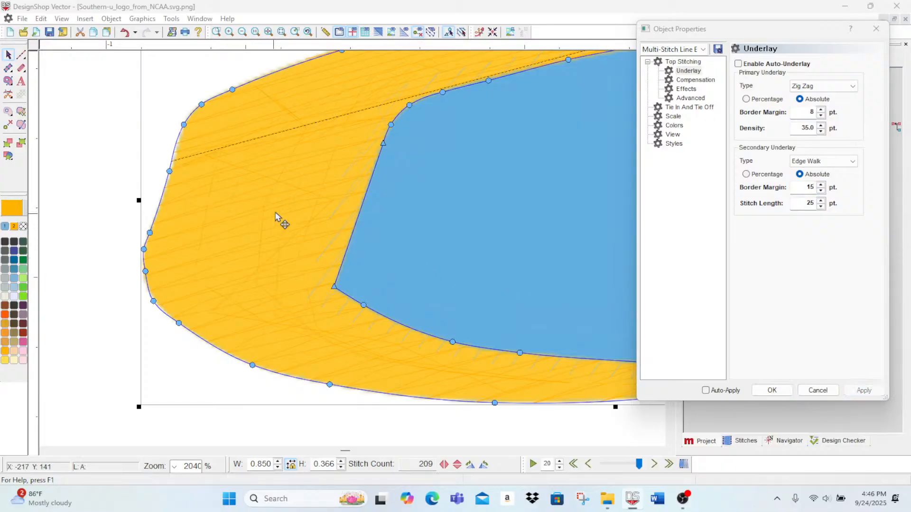
pyautogui.click(821, 191)
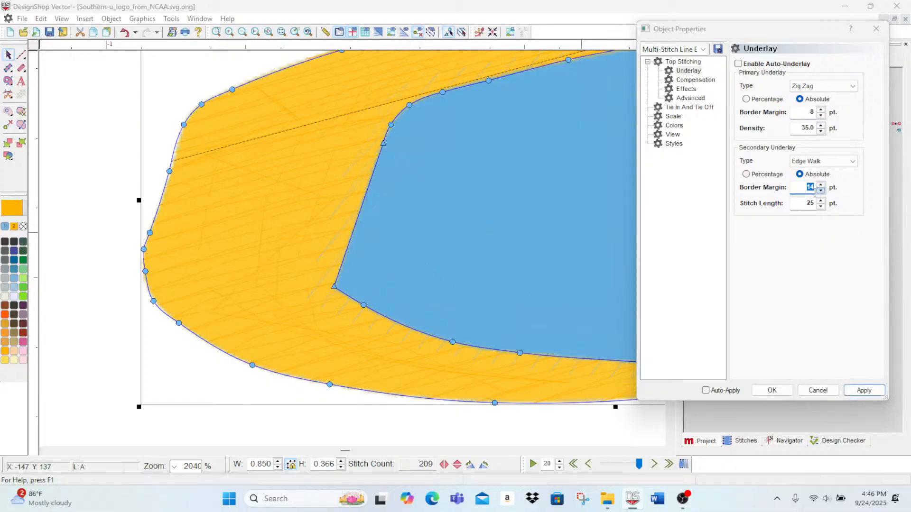
pyautogui.write('4')
pyautogui.click(863, 390)
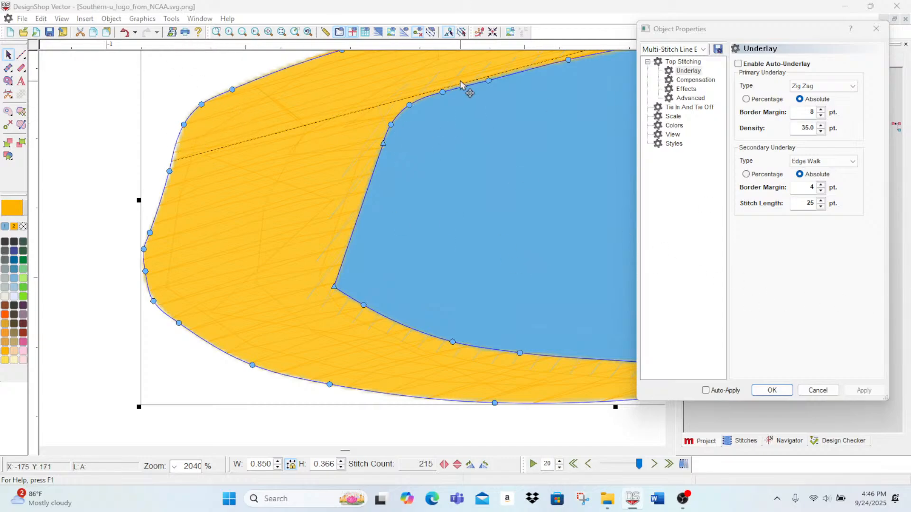
# Step: Examine the upper curved gold accent's coverage in realistic 3D view and step back through its stitch sequence
pyautogui.moveTo(638, 467); pyautogui.dragTo(666, 465)
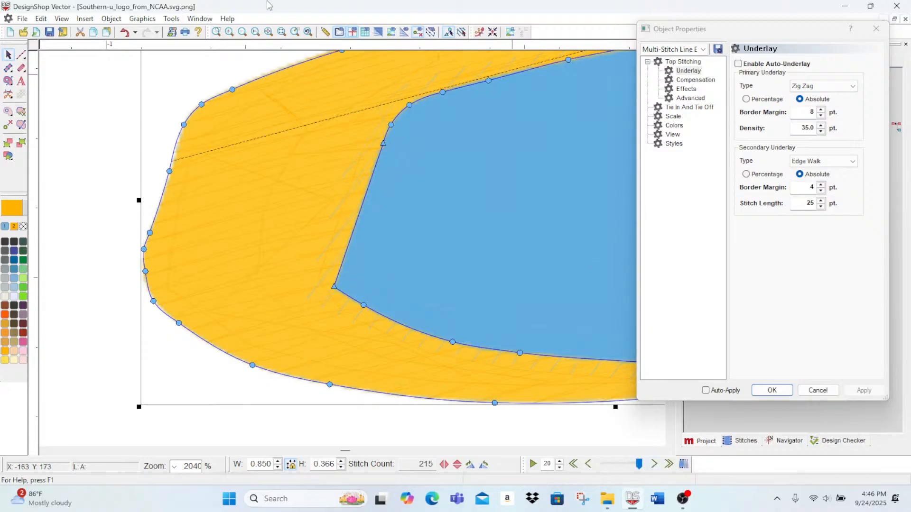
pyautogui.click(378, 32)
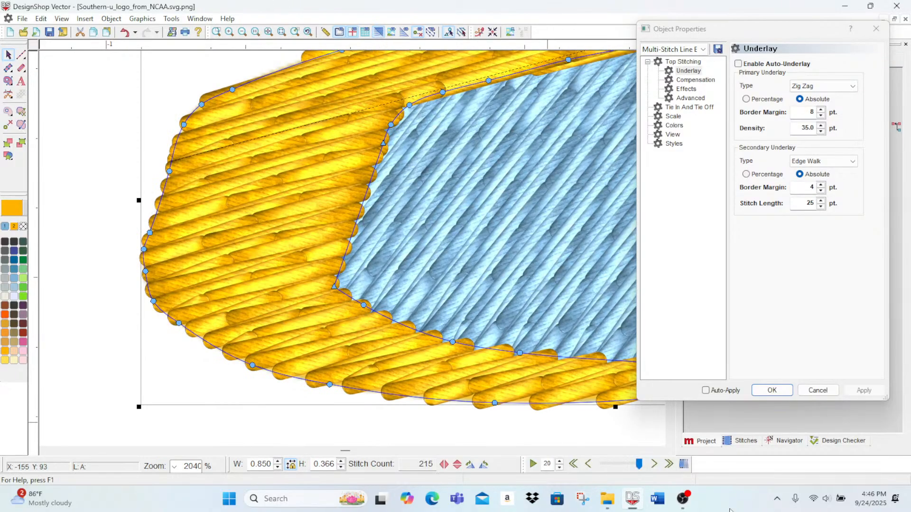
pyautogui.moveTo(634, 469); pyautogui.dragTo(601, 465)
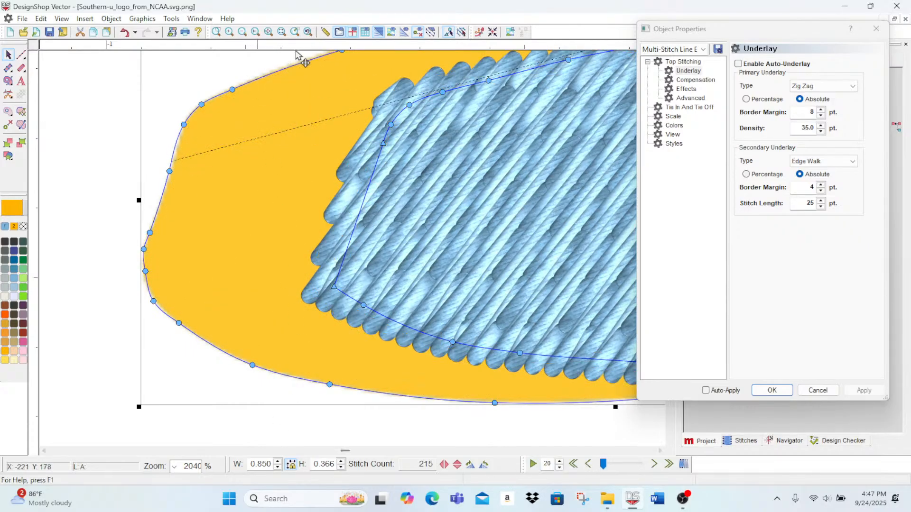
# Step: Move the upper curved gold accent's exit point to its lower tip and its entry point to its upper tip
pyautogui.click(243, 32)
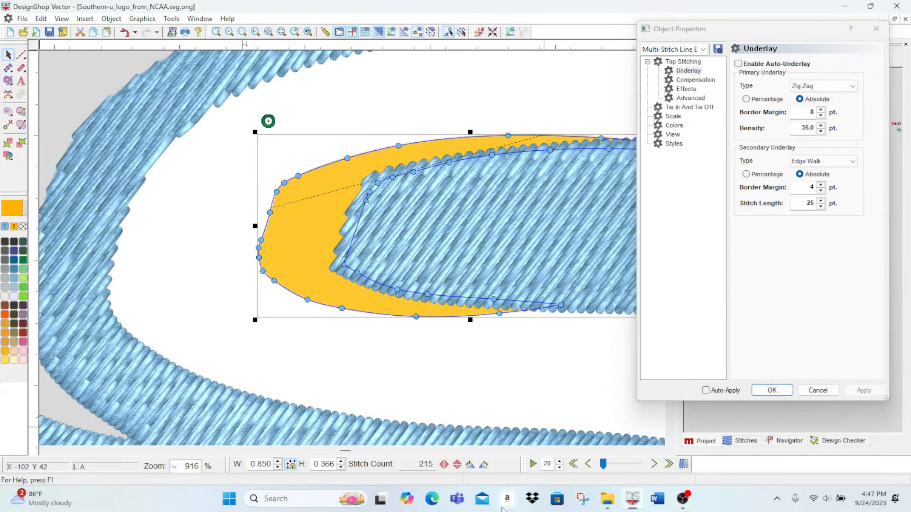
pyautogui.moveTo(350, 453); pyautogui.dragTo(356, 454)
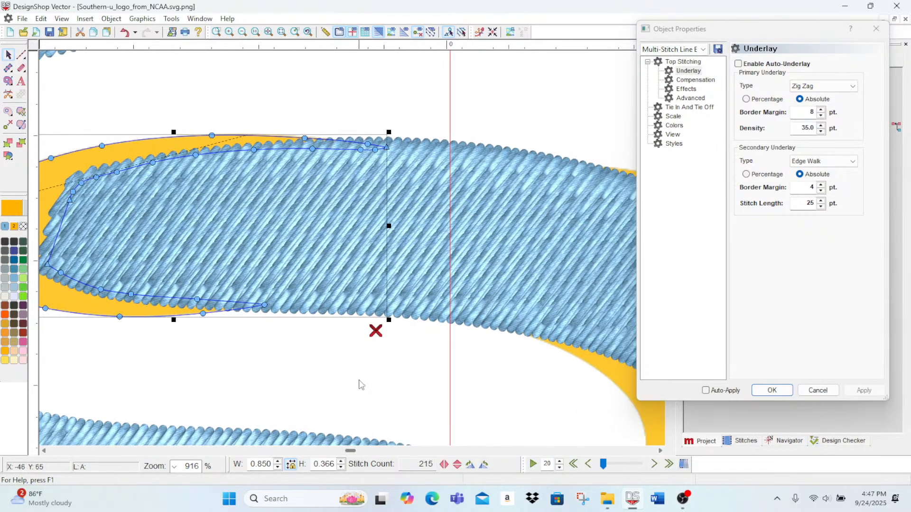
pyautogui.click(267, 309)
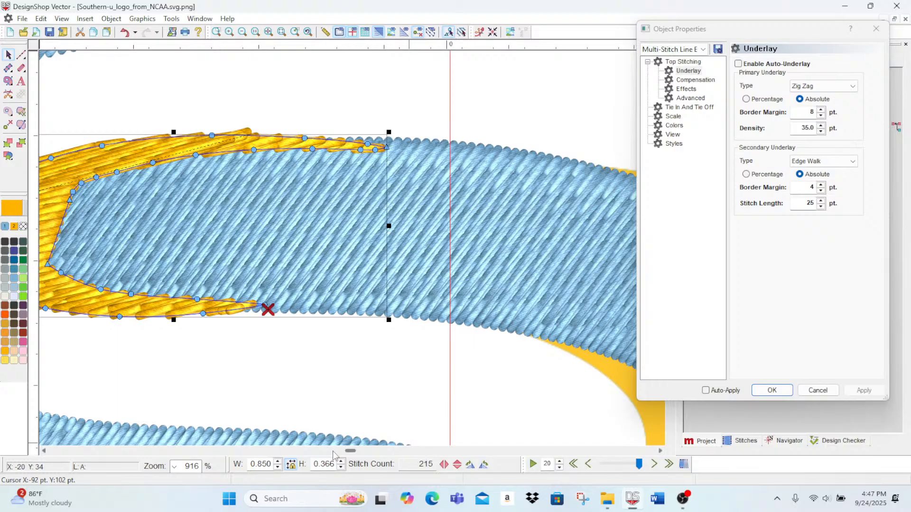
pyautogui.moveTo(352, 453); pyautogui.dragTo(350, 454)
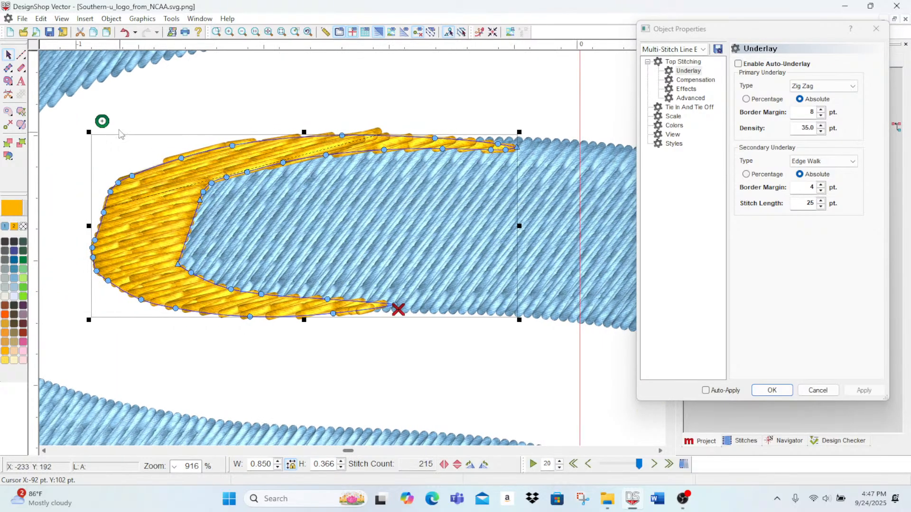
pyautogui.moveTo(105, 124)
pyautogui.mouseDown()
pyautogui.moveTo(468, 138)
pyautogui.moveTo(521, 150)
pyautogui.mouseUp()
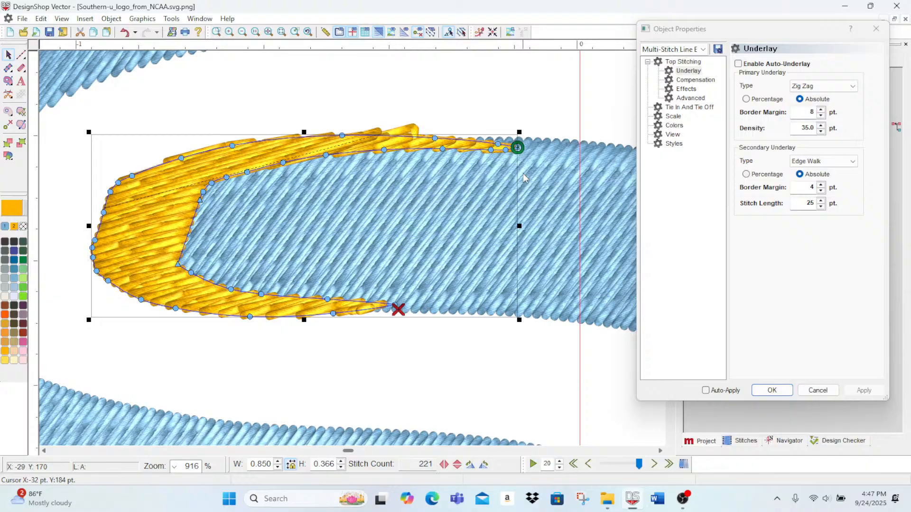
pyautogui.click(771, 390)
# Step: Reshape the upper curved gold accent's thin upper tip by shifting its upper and lower outline nodes, checking against the logo artwork
pyautogui.click(701, 101)
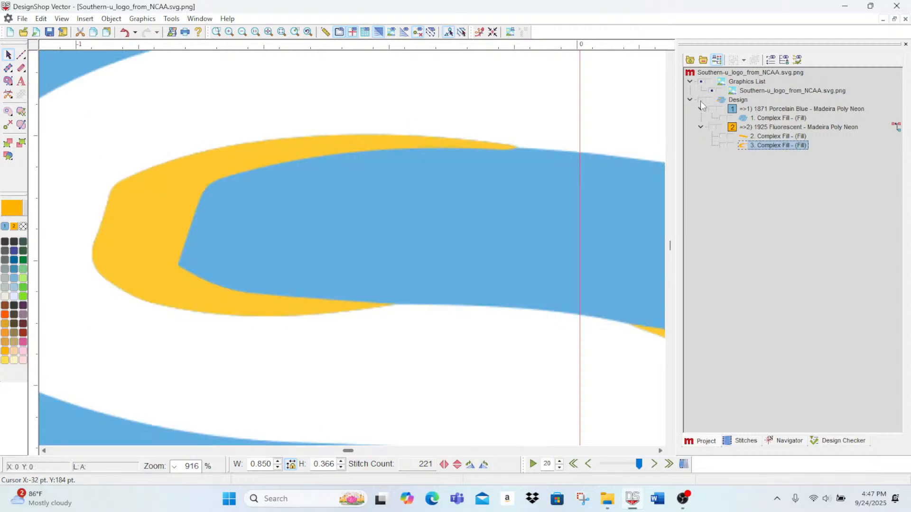
pyautogui.click(701, 100)
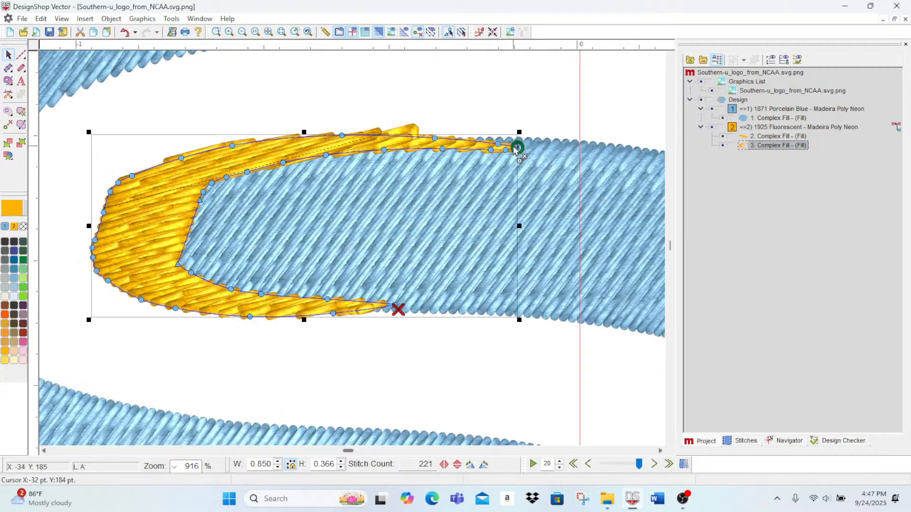
pyautogui.moveTo(519, 140)
pyautogui.mouseDown()
pyautogui.moveTo(523, 132)
pyautogui.moveTo(520, 141)
pyautogui.moveTo(500, 139)
pyautogui.mouseUp()
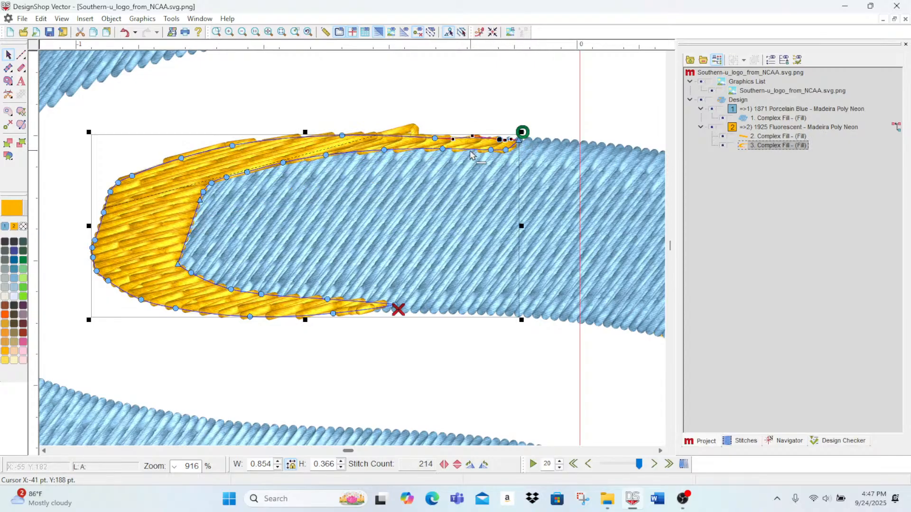
pyautogui.moveTo(436, 138); pyautogui.dragTo(435, 134)
pyautogui.moveTo(505, 149); pyautogui.dragTo(494, 147)
pyautogui.hotkey('ctrl', 'z')
pyautogui.hotkey('ctrl', 'z')
pyautogui.hotkey('ctrl', 'z')
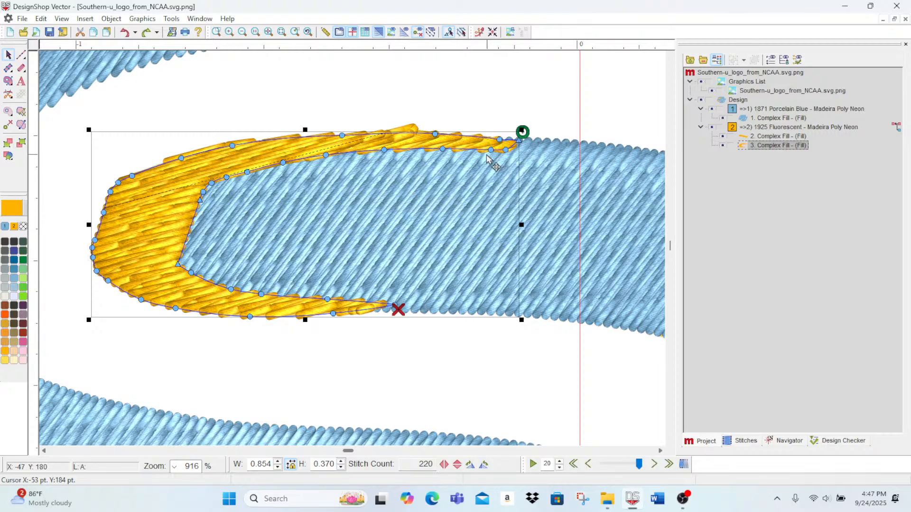
pyautogui.moveTo(491, 151)
pyautogui.mouseDown()
pyautogui.moveTo(472, 149)
pyautogui.moveTo(496, 148)
pyautogui.mouseUp()
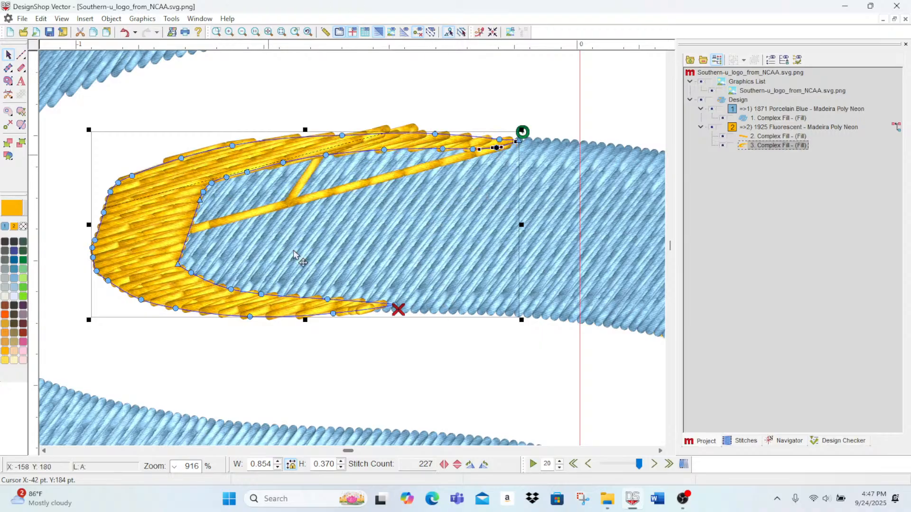
# Step: Realign the direction line across the curved accent's upper arm and add direction lines across both left corners and the lower arm
pyautogui.click(22, 126)
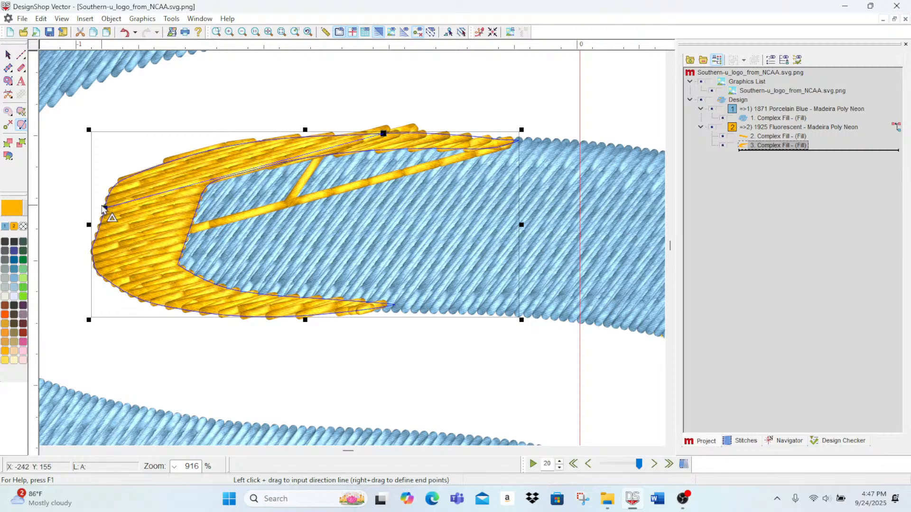
pyautogui.moveTo(104, 208); pyautogui.dragTo(379, 159)
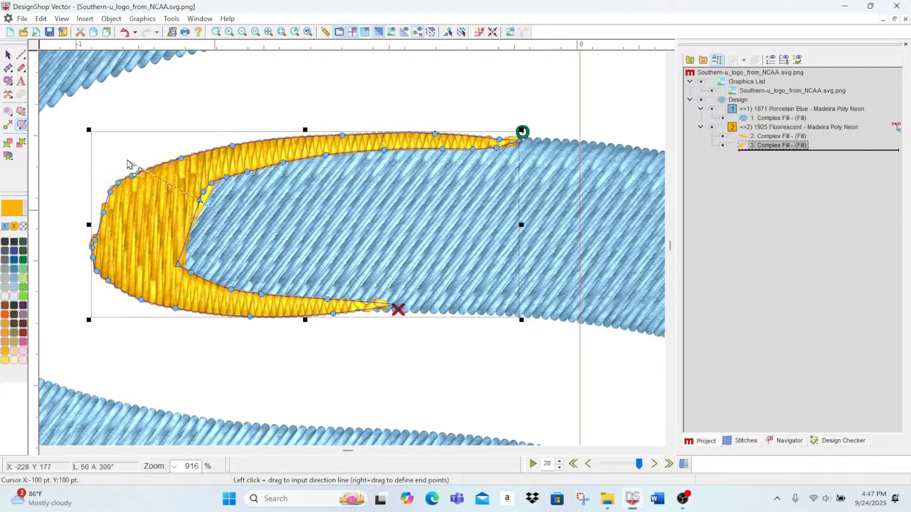
pyautogui.moveTo(145, 171); pyautogui.dragTo(200, 200)
pyautogui.moveTo(196, 259); pyautogui.dragTo(114, 313)
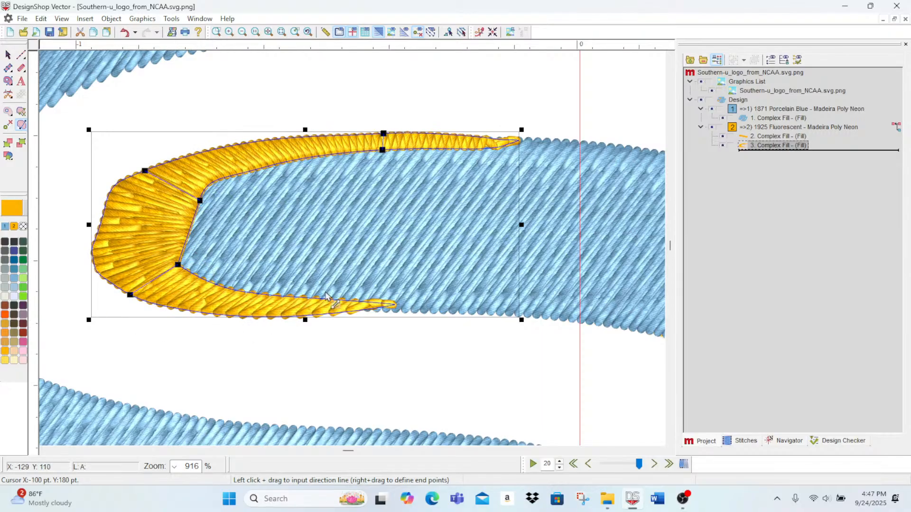
pyautogui.moveTo(287, 284); pyautogui.dragTo(287, 333)
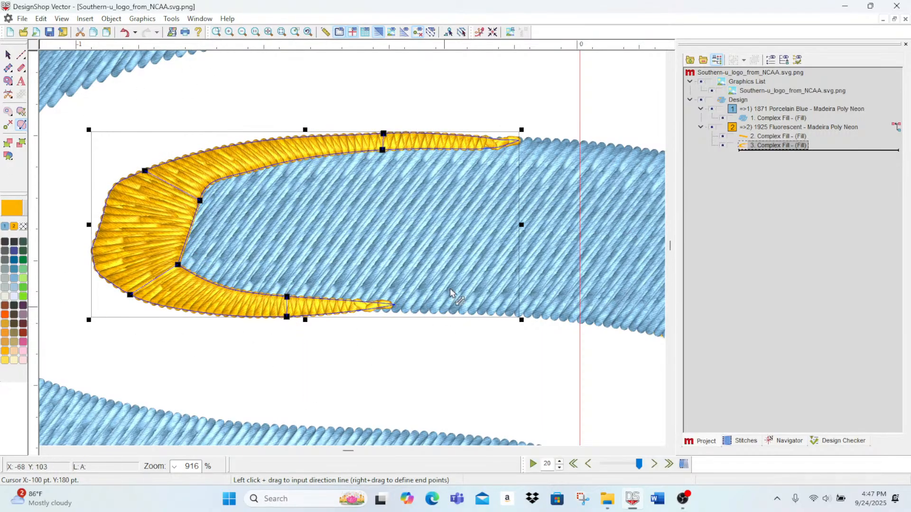
# Step: Turn off automatic underlay for the lower-left gold bar and set its Edge Walk border margin to 4 pt
pyautogui.scroll(-3, 348, 355)
pyautogui.scroll(5, 350, 371)
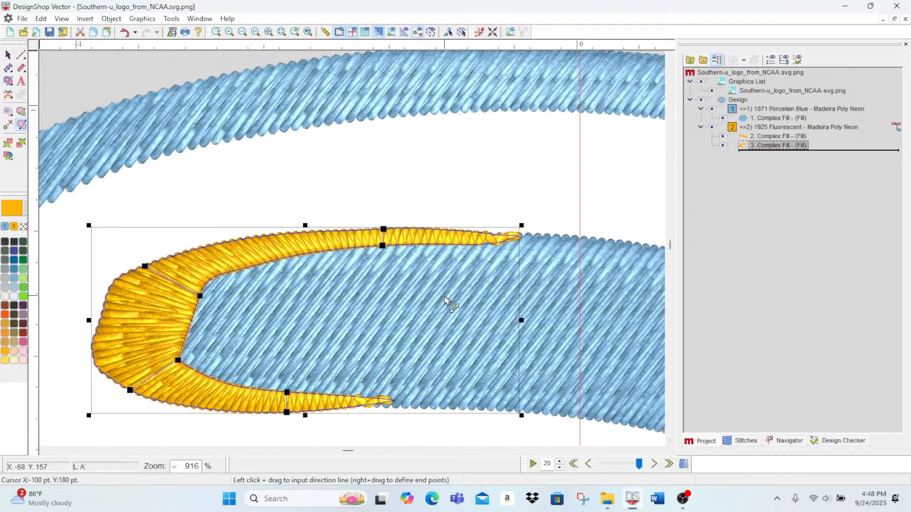
pyautogui.scroll(-5, 444, 299)
pyautogui.scroll(2, 443, 302)
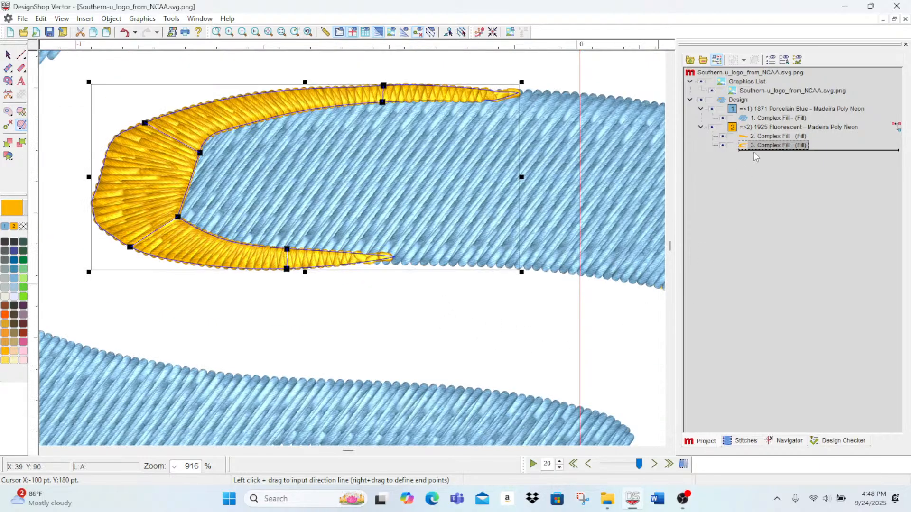
pyautogui.click(759, 138)
pyautogui.scroll(-10, 295, 400)
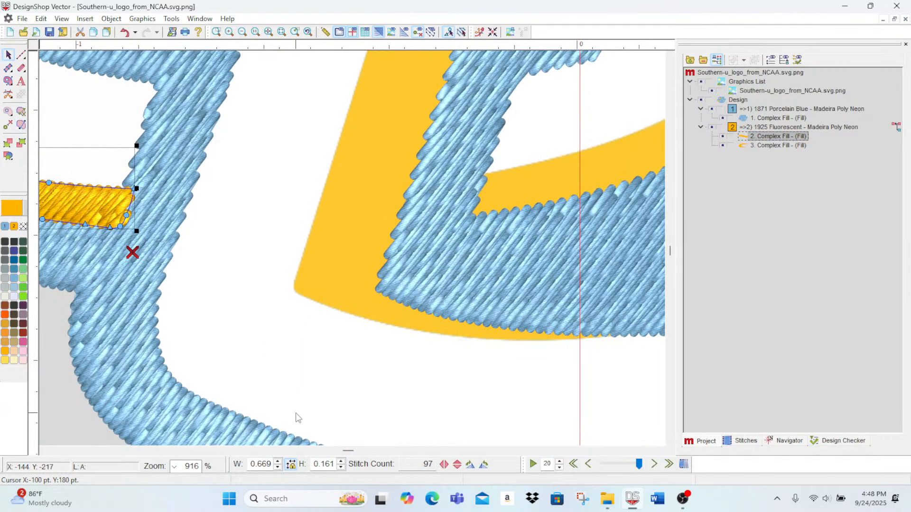
pyautogui.scroll(2, 297, 415)
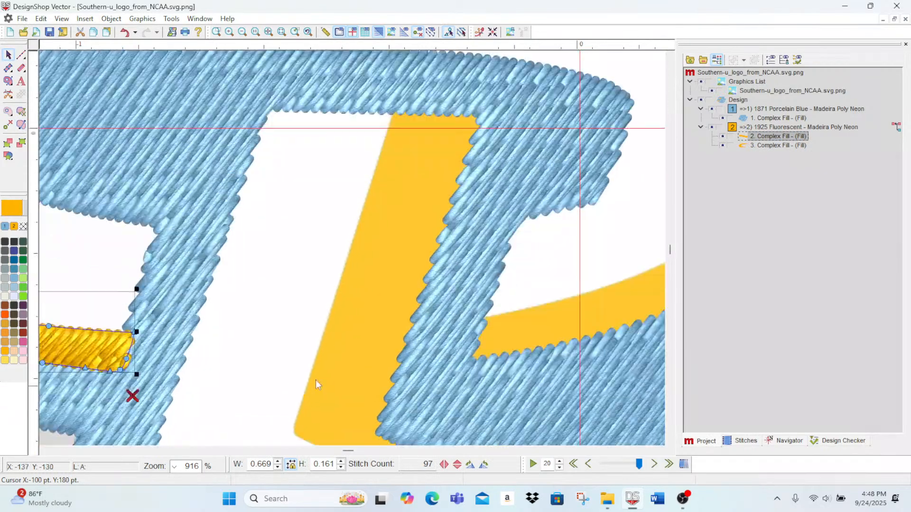
pyautogui.doubleClick(770, 138)
pyautogui.click(680, 72)
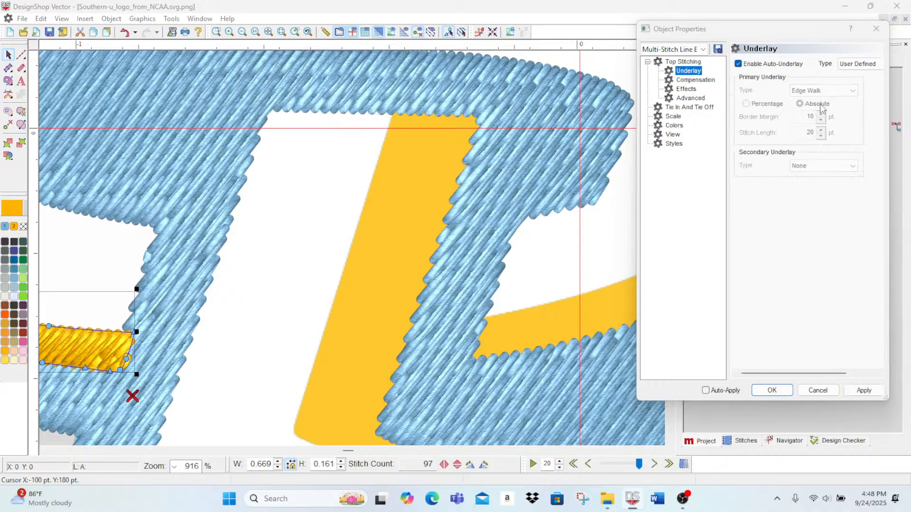
pyautogui.click(739, 64)
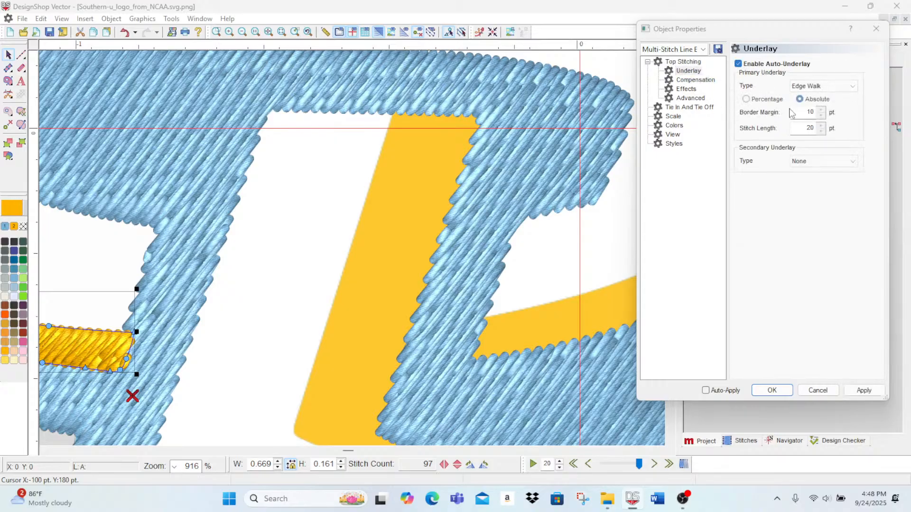
pyautogui.click(821, 116)
pyautogui.click(864, 390)
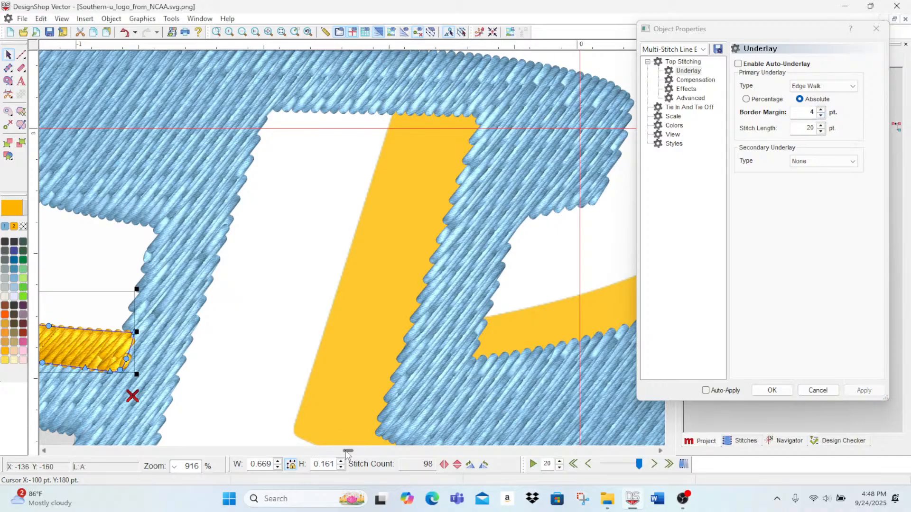
# Step: Make the stitch direction line in the lower-left gold bar slightly steeper by shifting its upper end
pyautogui.moveTo(348, 451); pyautogui.dragTo(341, 455)
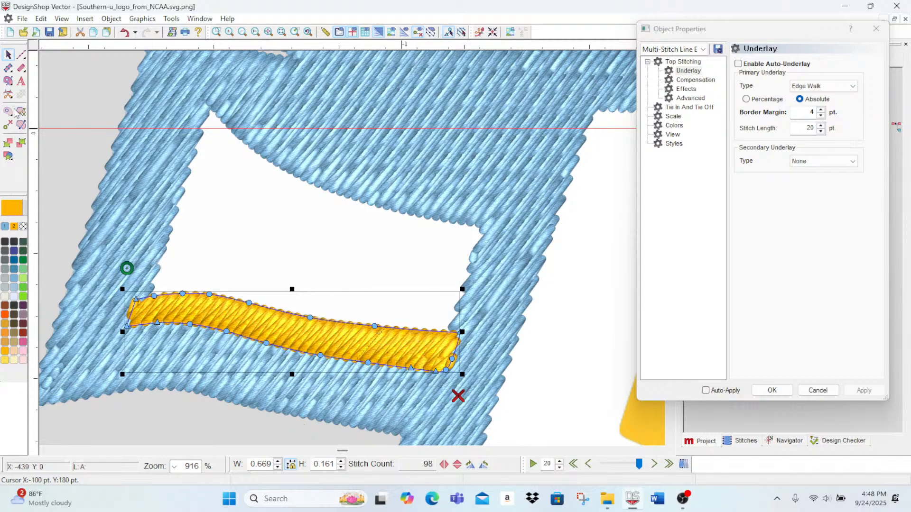
pyautogui.click(22, 124)
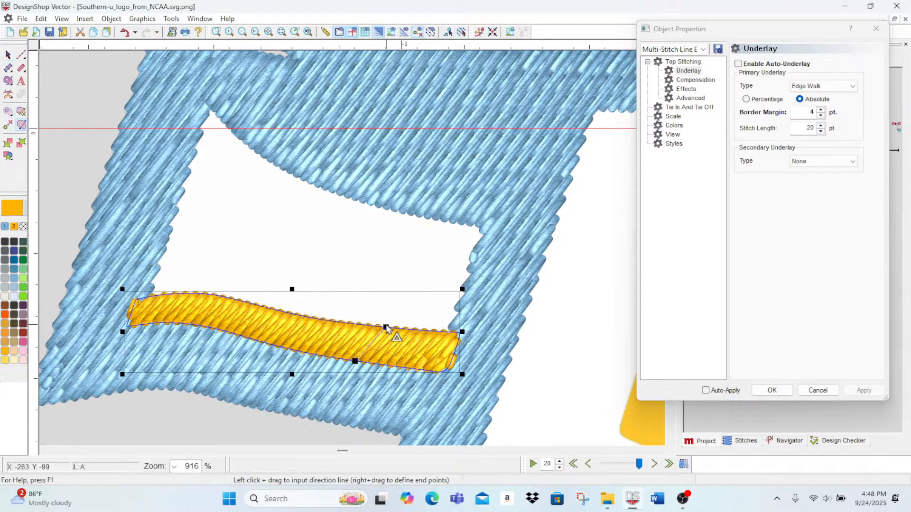
pyautogui.moveTo(385, 327); pyautogui.dragTo(376, 327)
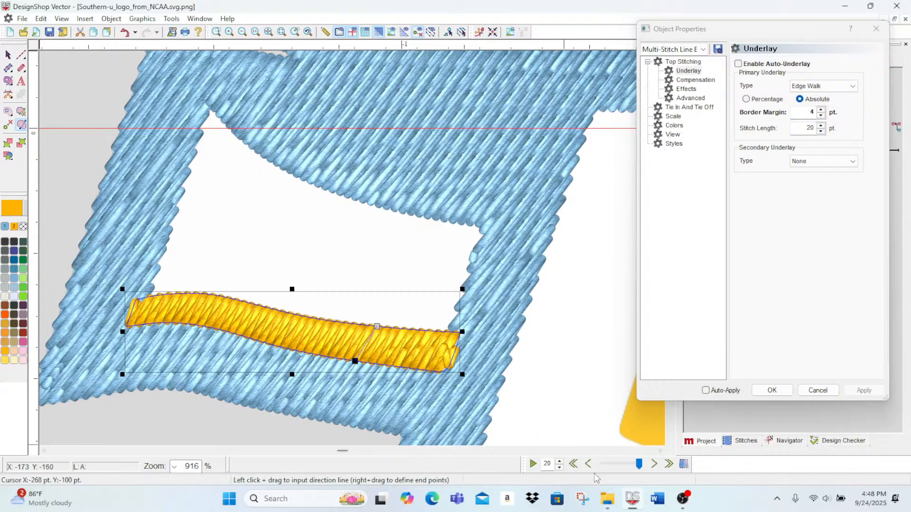
# Step: Replay the design's stitching with slow redraw and examine the upper curved gold accent
pyautogui.click(535, 466)
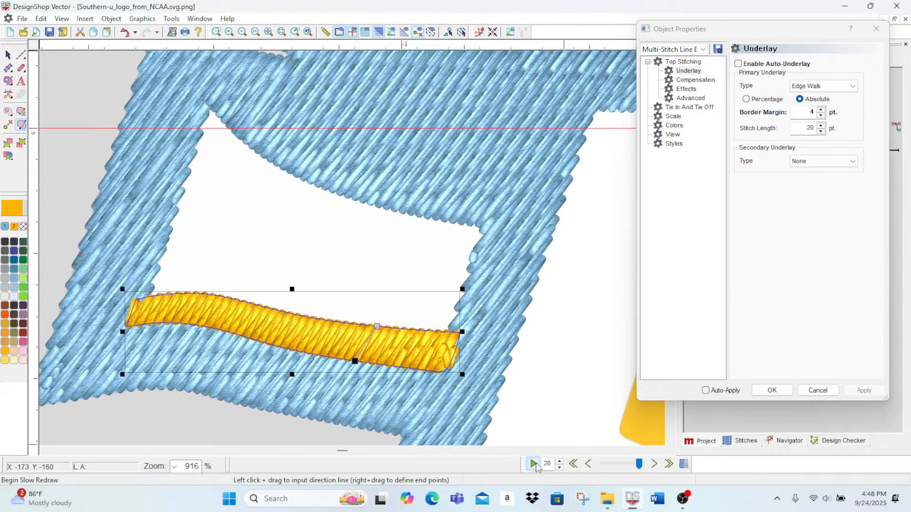
pyautogui.moveTo(639, 465)
pyautogui.mouseDown()
pyautogui.moveTo(601, 472)
pyautogui.moveTo(642, 467)
pyautogui.mouseUp()
pyautogui.scroll(5, 512, 368)
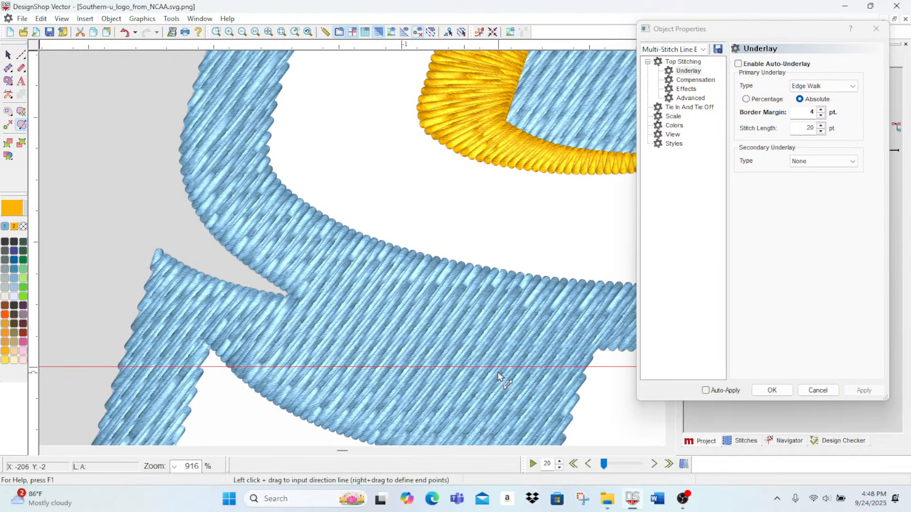
pyautogui.moveTo(341, 451); pyautogui.dragTo(347, 451)
pyautogui.scroll(3, 382, 393)
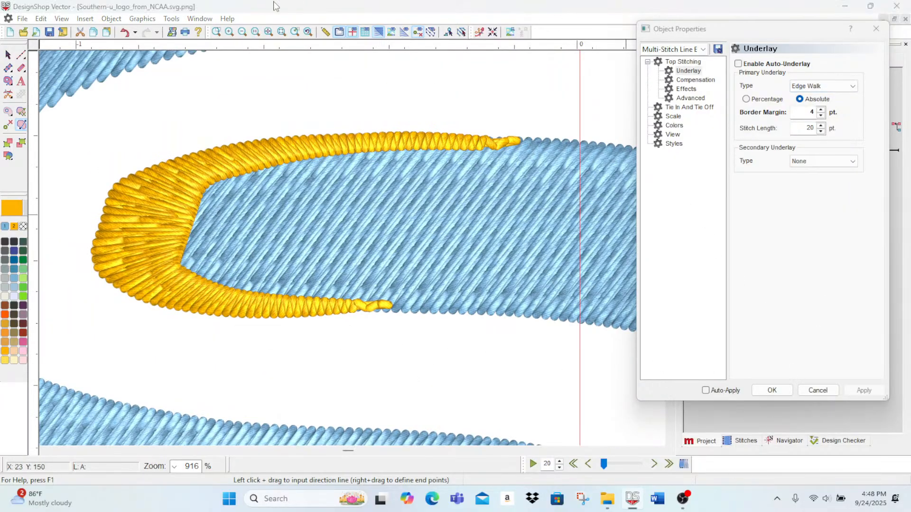
# Step: Select the upper-left curved gold accent and scrub through its stitching to examine the underlay layers
pyautogui.moveTo(683, 29); pyautogui.dragTo(523, 16)
pyautogui.click(766, 145)
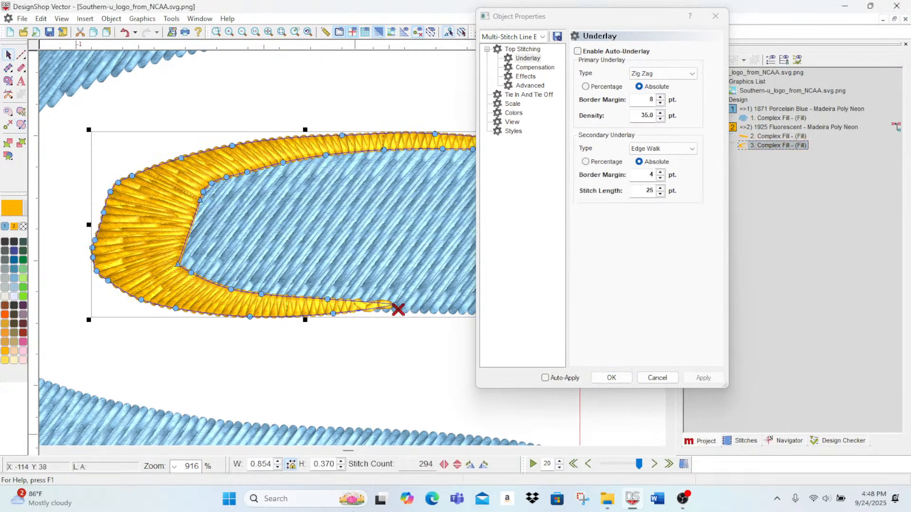
pyautogui.moveTo(637, 467); pyautogui.dragTo(609, 469)
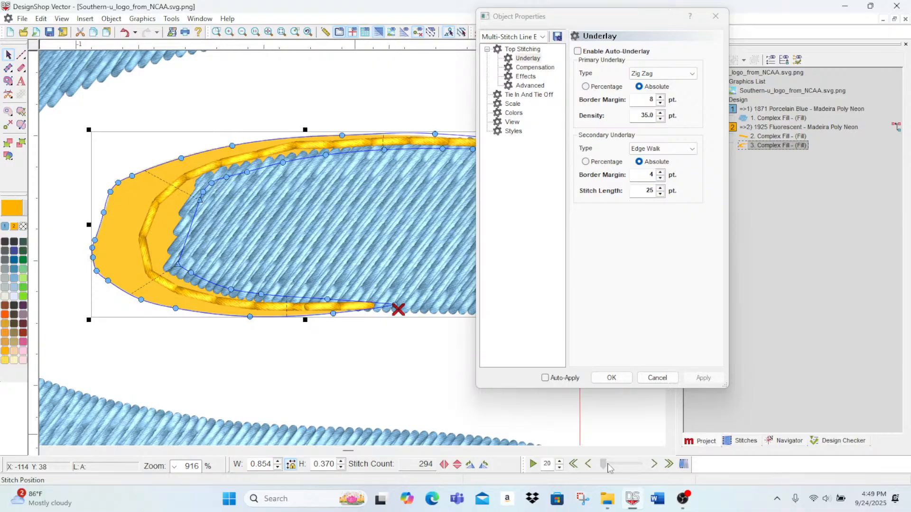
pyautogui.moveTo(609, 468); pyautogui.dragTo(611, 468)
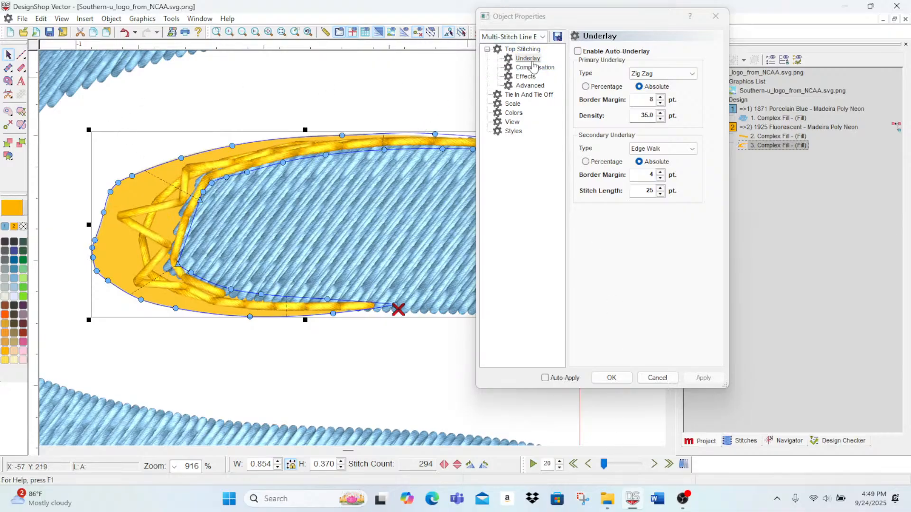
# Step: Try a Fill primary underlay on the curved gold accent with a 3 pt border margin and 8 pt density
pyautogui.click(636, 74)
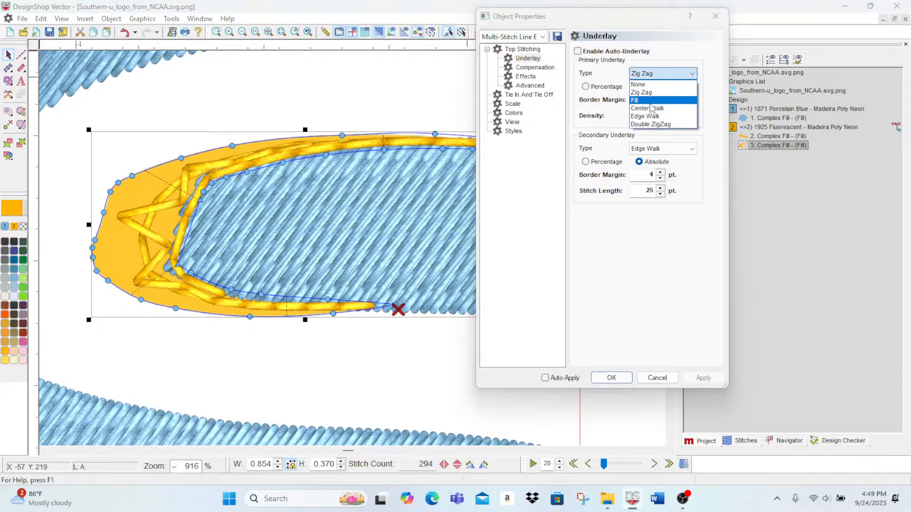
pyautogui.click(645, 101)
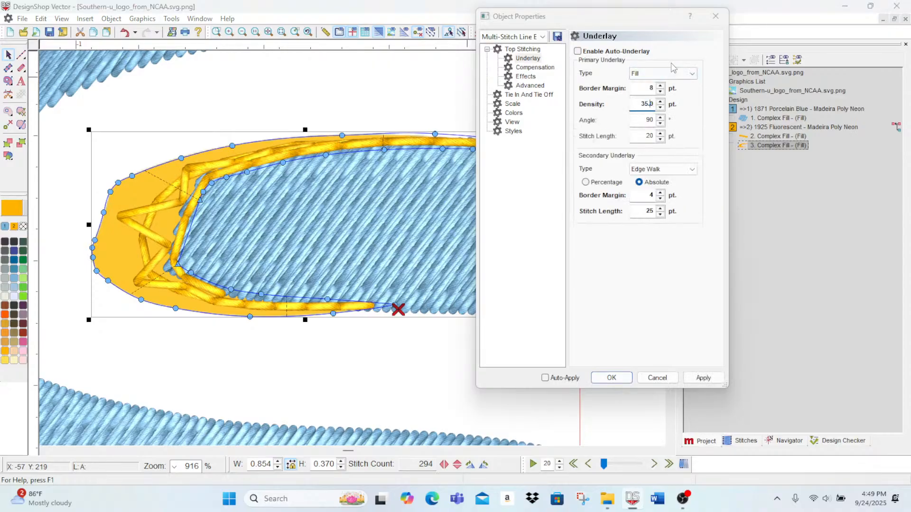
pyautogui.click(703, 377)
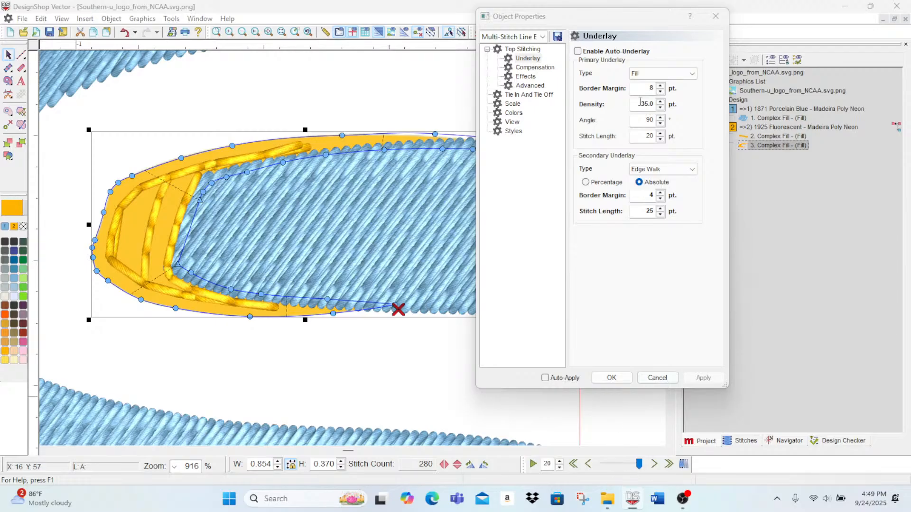
pyautogui.click(660, 91)
pyautogui.click(703, 382)
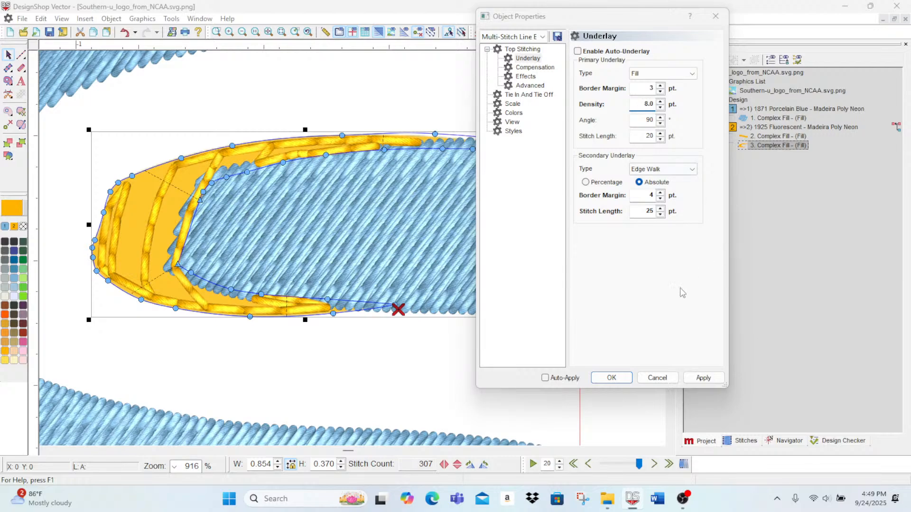
pyautogui.click(706, 379)
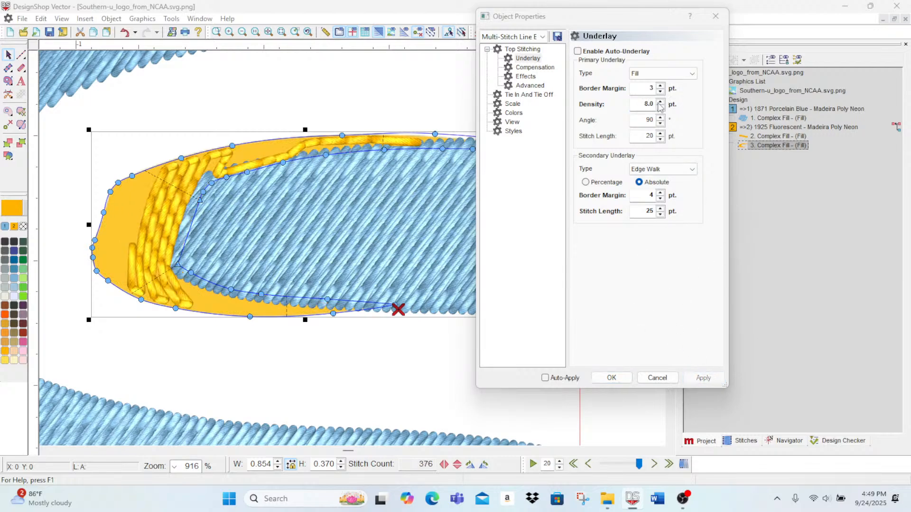
# Step: Set the primary underlay's stitch length to 15 pt and its border margin to 6 pt
pyautogui.click(660, 140)
pyautogui.click(703, 378)
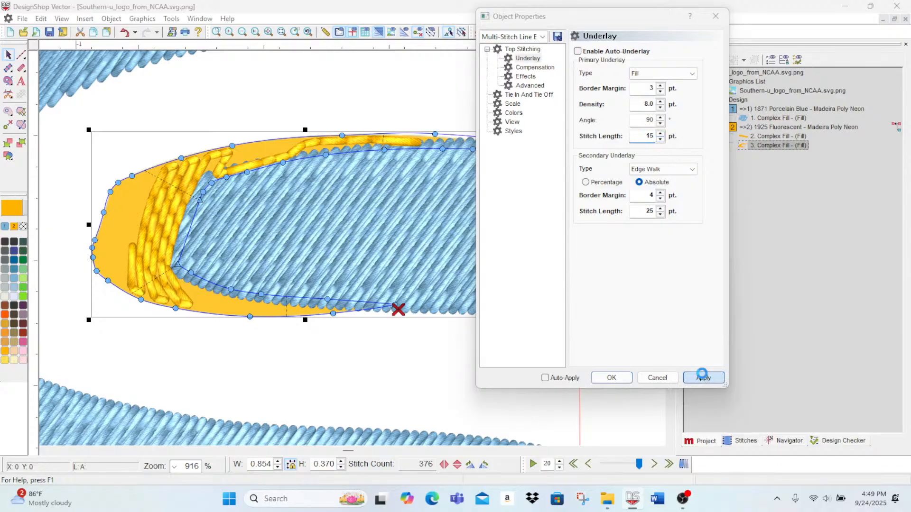
pyautogui.click(660, 86)
pyautogui.click(660, 86)
pyautogui.click(660, 86)
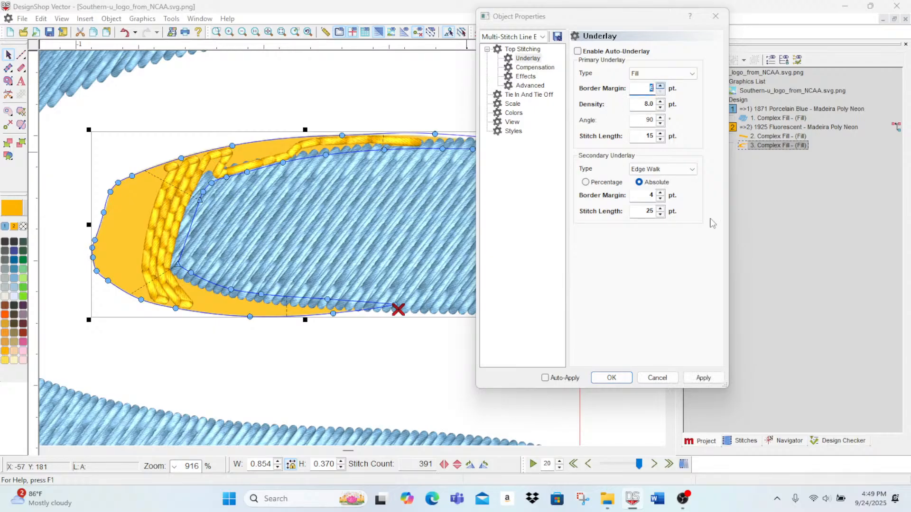
pyautogui.click(704, 379)
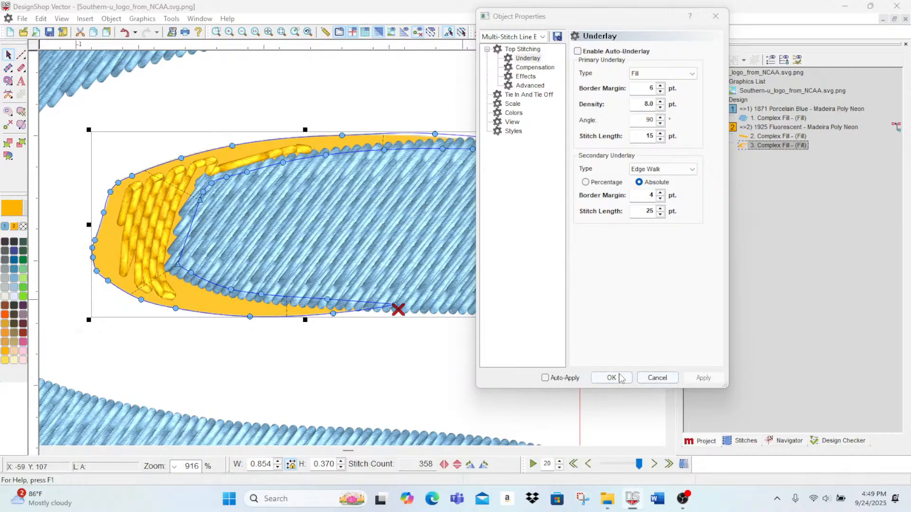
# Step: Change the curved gold accent's primary underlay type to Edge Walk
pyautogui.click(671, 169)
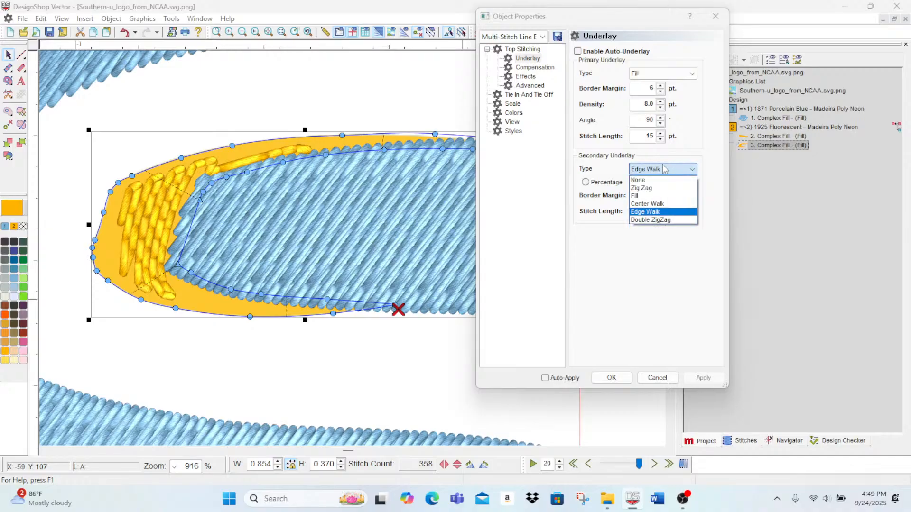
pyautogui.click(678, 73)
pyautogui.click(679, 74)
pyautogui.click(646, 116)
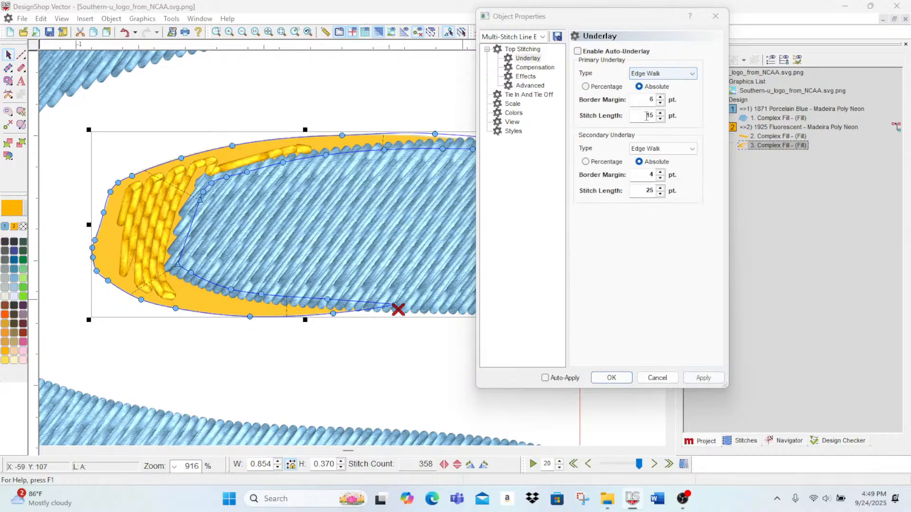
pyautogui.click(697, 380)
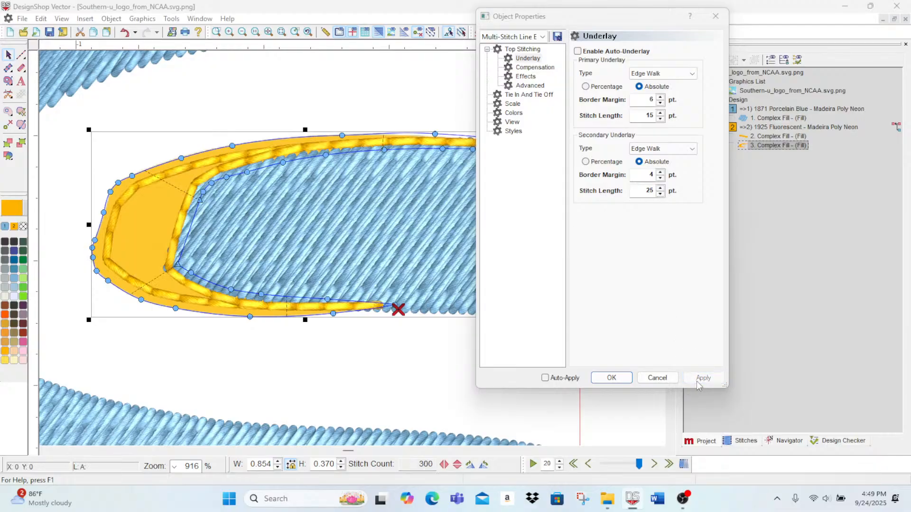
# Step: Change the curved accent's secondary underlay to Zig Zag with an 11 pt border margin, and check it by scrubbing through the stitching
pyautogui.click(661, 148)
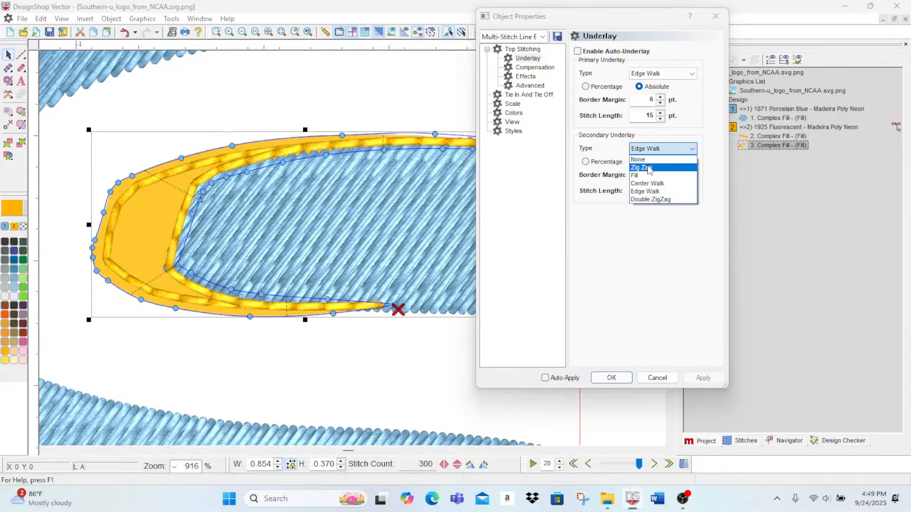
pyautogui.click(657, 173)
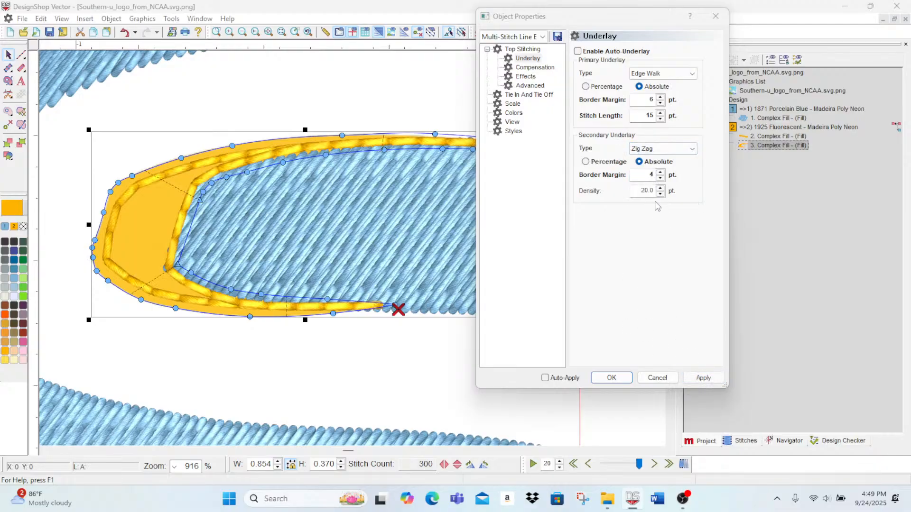
pyautogui.click(694, 378)
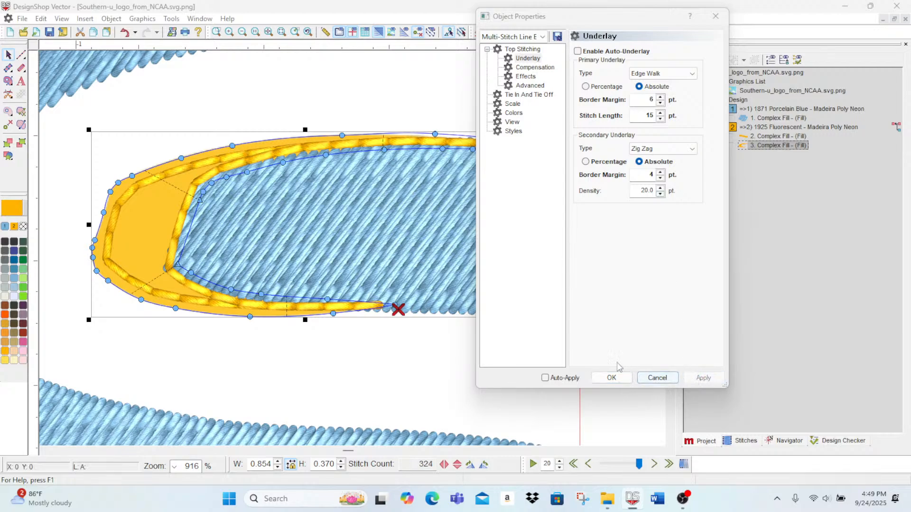
pyautogui.click(660, 172)
pyautogui.click(660, 172)
pyautogui.click(660, 172)
pyautogui.click(660, 173)
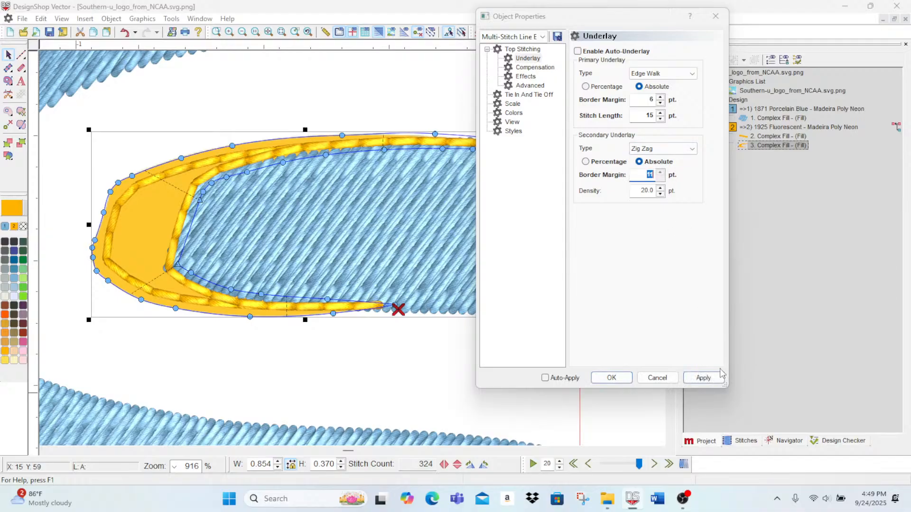
pyautogui.click(710, 380)
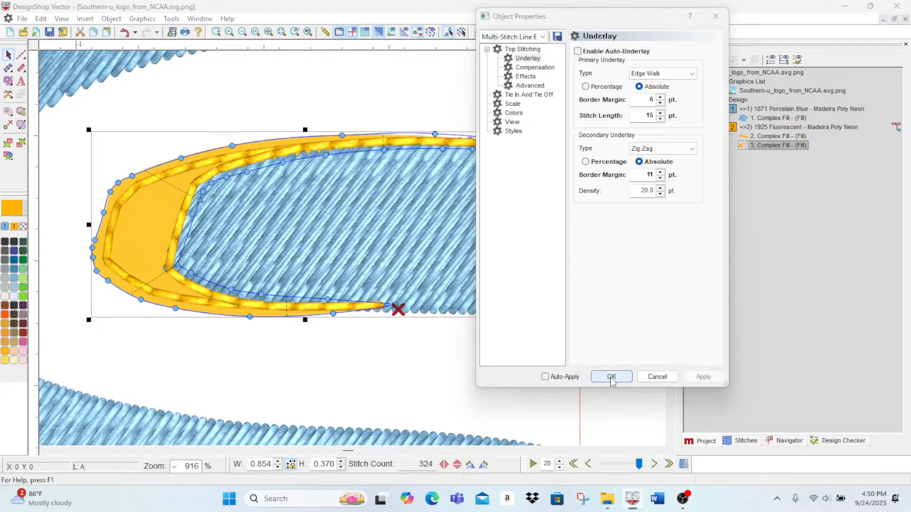
pyautogui.click(626, 467)
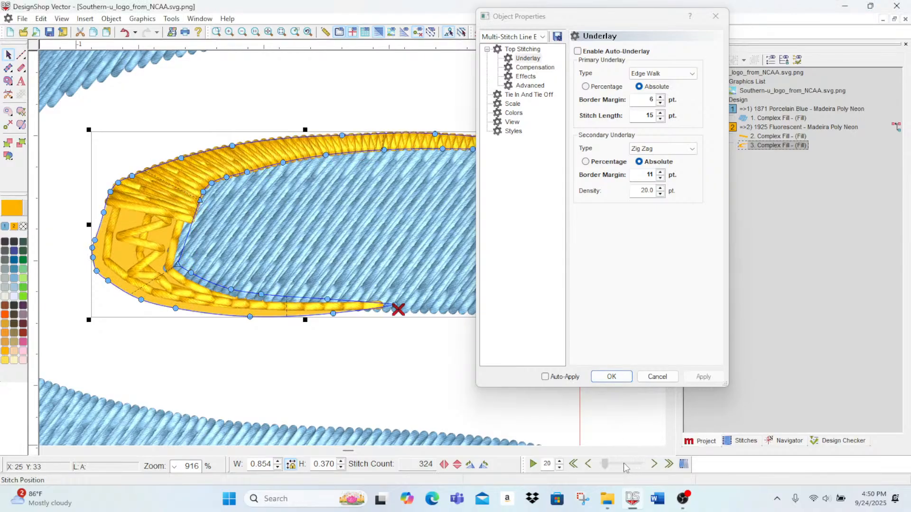
pyautogui.moveTo(625, 464); pyautogui.dragTo(644, 453)
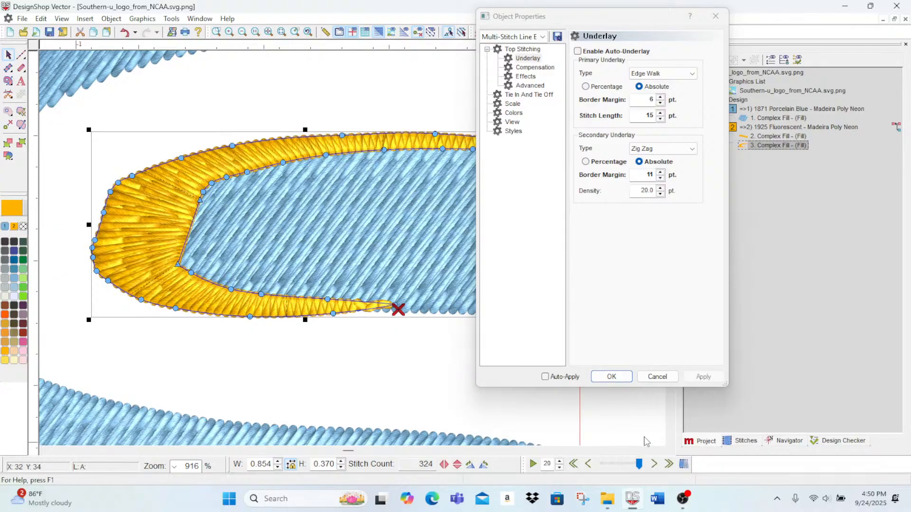
pyautogui.click(621, 378)
# Step: Turn off the 3D stitch display and bring the logo's upper-right gold accent into view
pyautogui.scroll(-10, 510, 413)
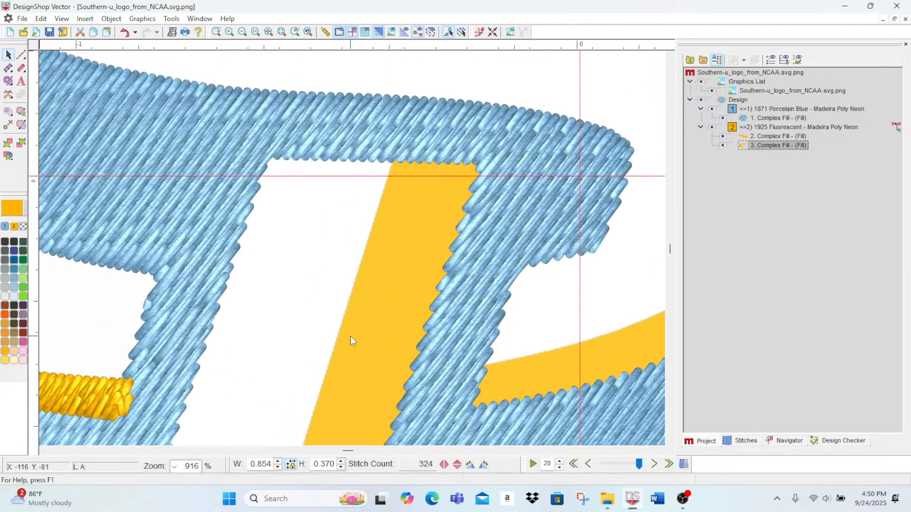
pyautogui.scroll(8, 340, 215)
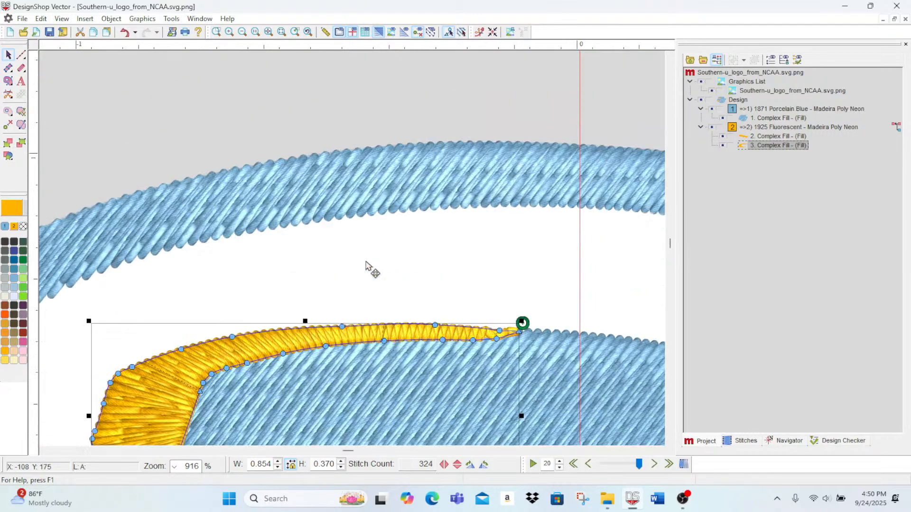
pyautogui.moveTo(350, 451); pyautogui.dragTo(357, 451)
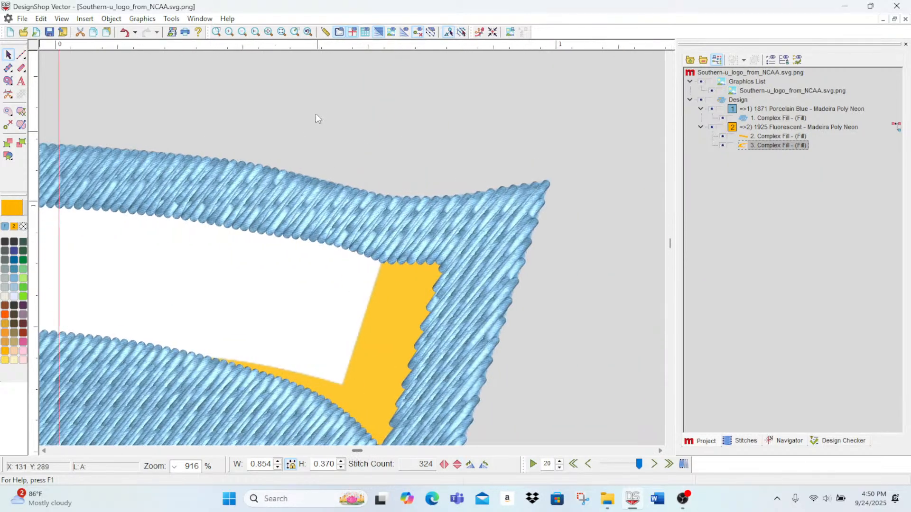
pyautogui.click(378, 32)
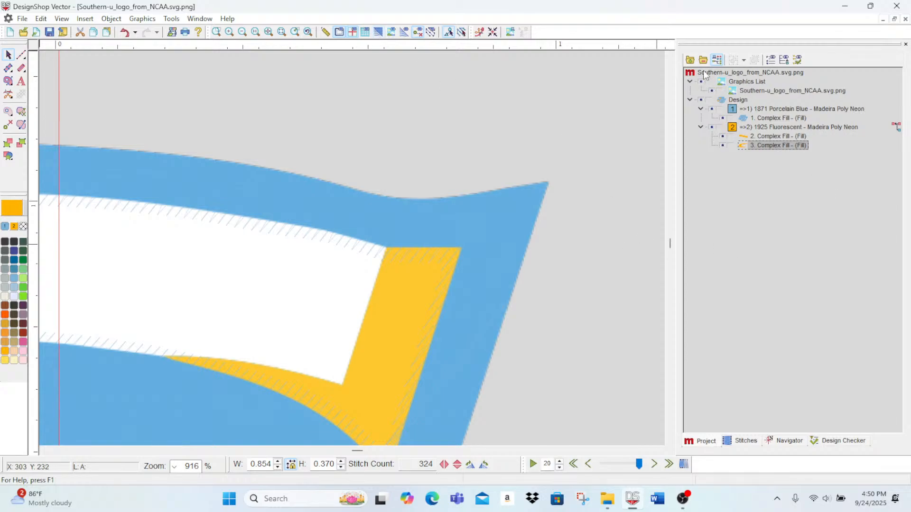
pyautogui.scroll(-2, 368, 187)
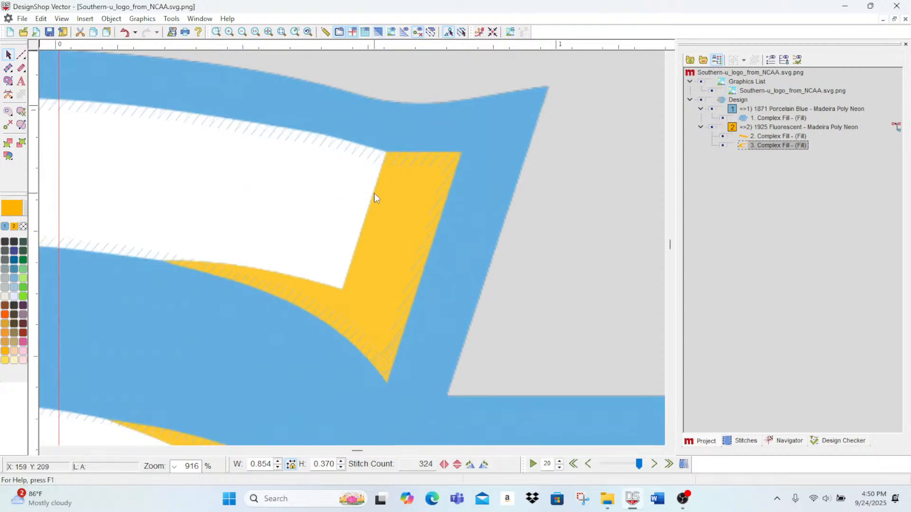
pyautogui.scroll(-1, 374, 193)
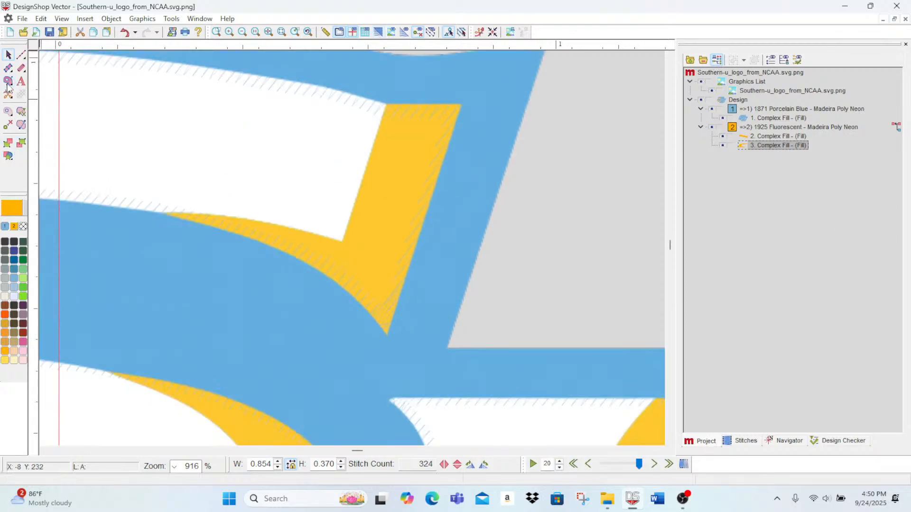
pyautogui.click(160, 214)
pyautogui.click(186, 212)
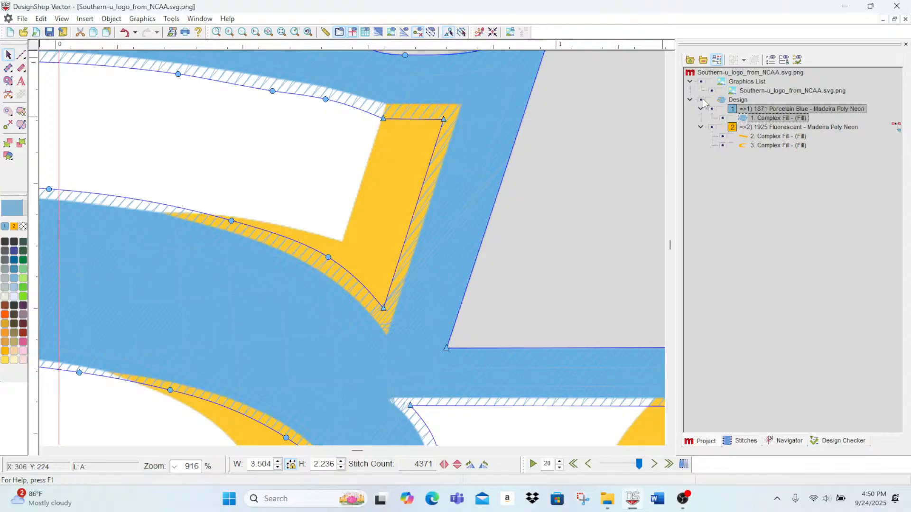
pyautogui.hotkey('ctrl', 'z')
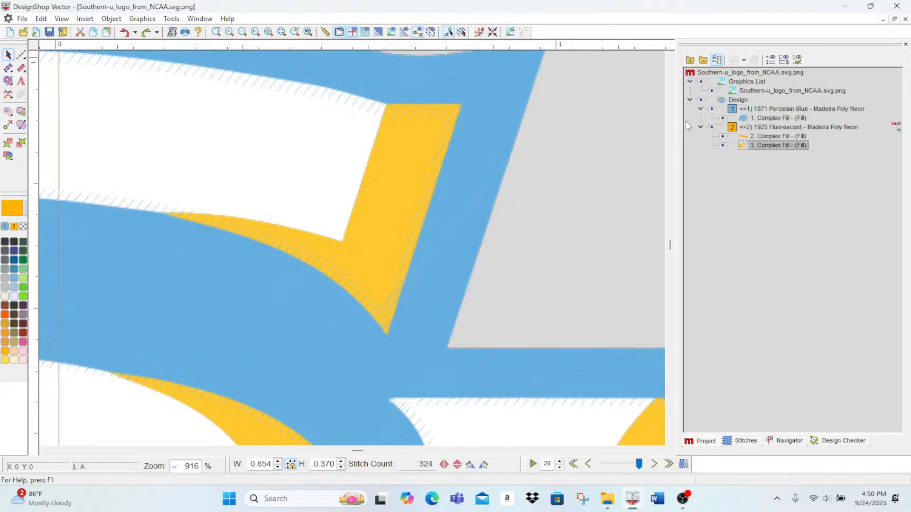
# Step: Hide the existing blue and gold fills and trace the upper-right gold accent as a closed fill about 0.63 wide by 0.47 high
pyautogui.click(710, 110)
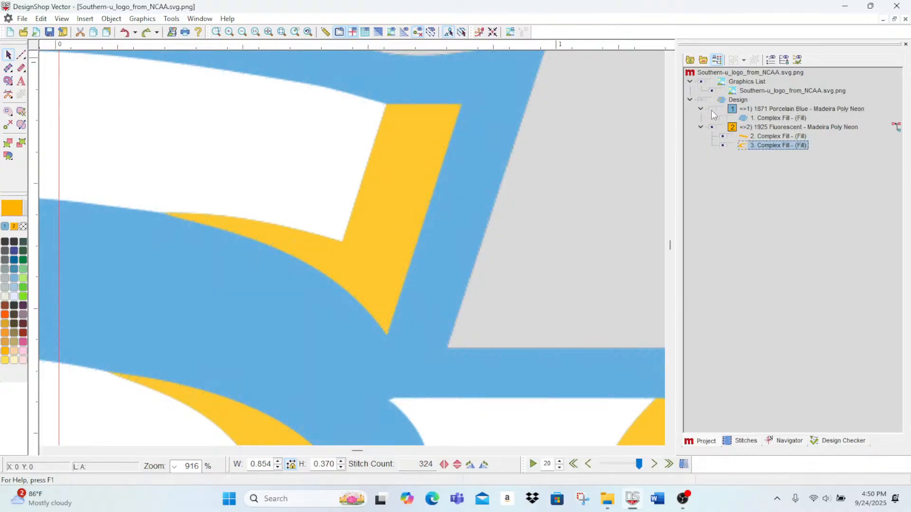
pyautogui.click(712, 127)
pyautogui.click(9, 82)
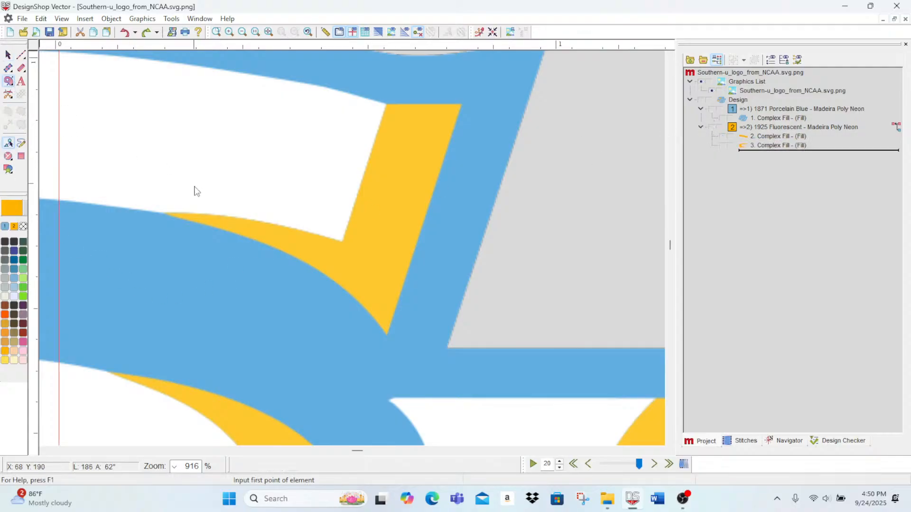
pyautogui.click(159, 215)
pyautogui.rightClick(182, 214)
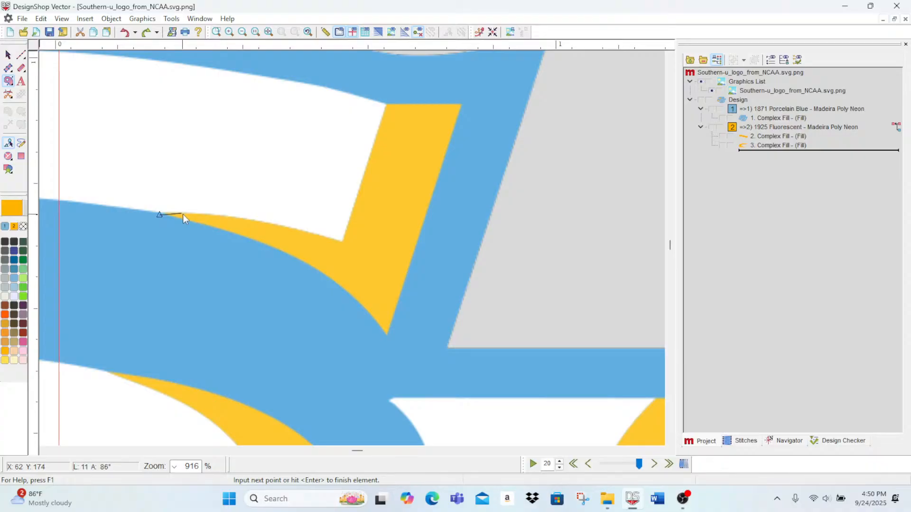
pyautogui.rightClick(234, 217)
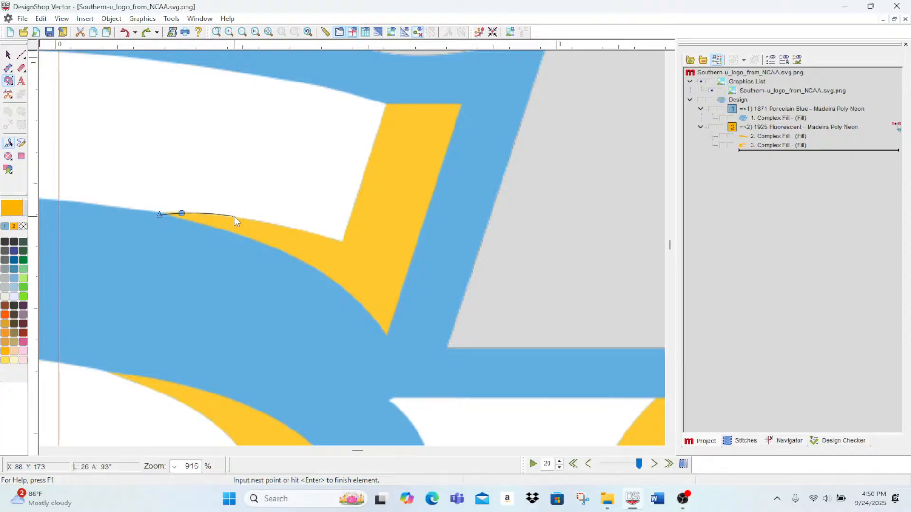
pyautogui.click(341, 242)
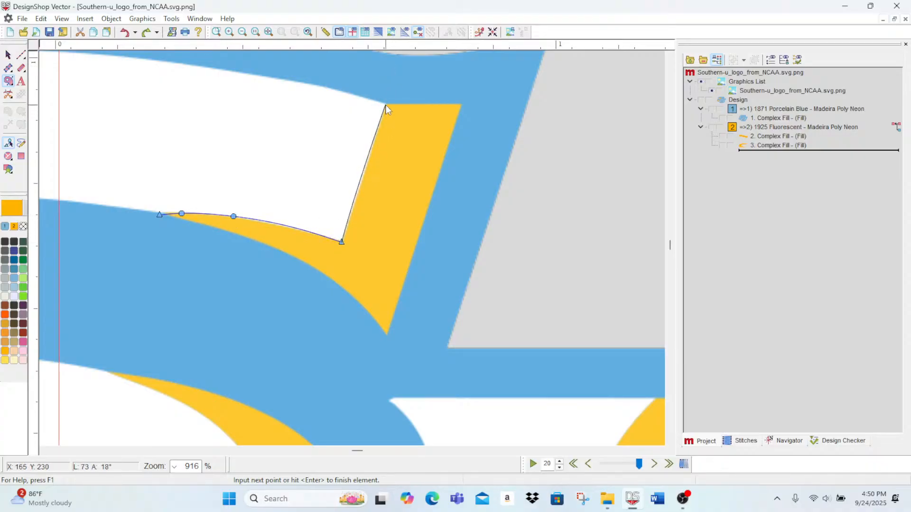
pyautogui.click(461, 104)
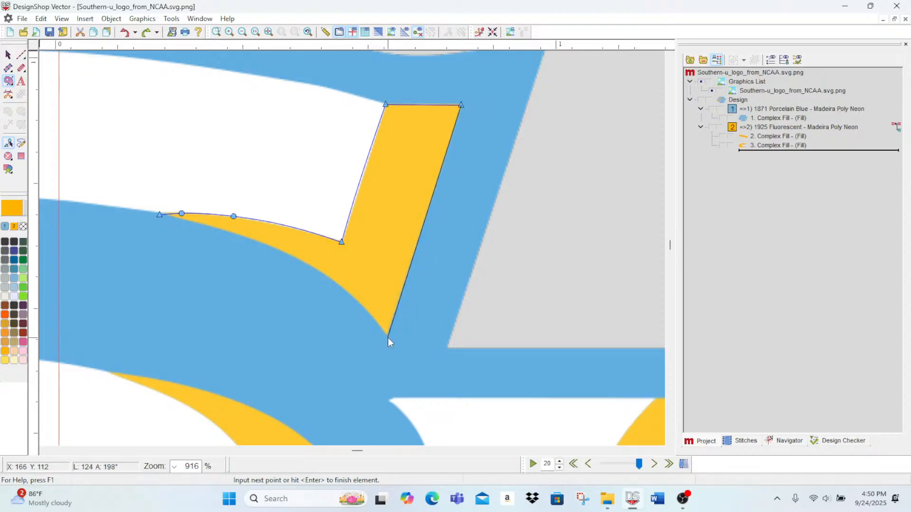
pyautogui.rightClick(368, 312)
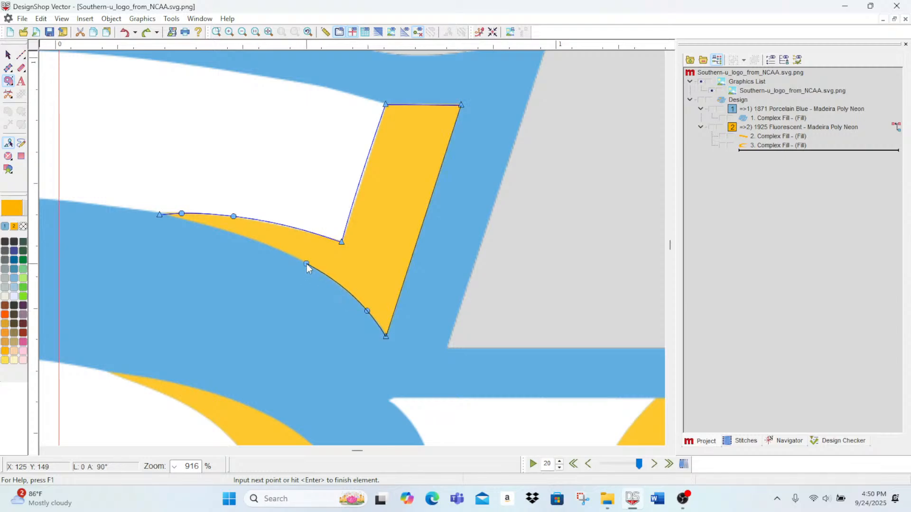
pyautogui.rightClick(307, 264)
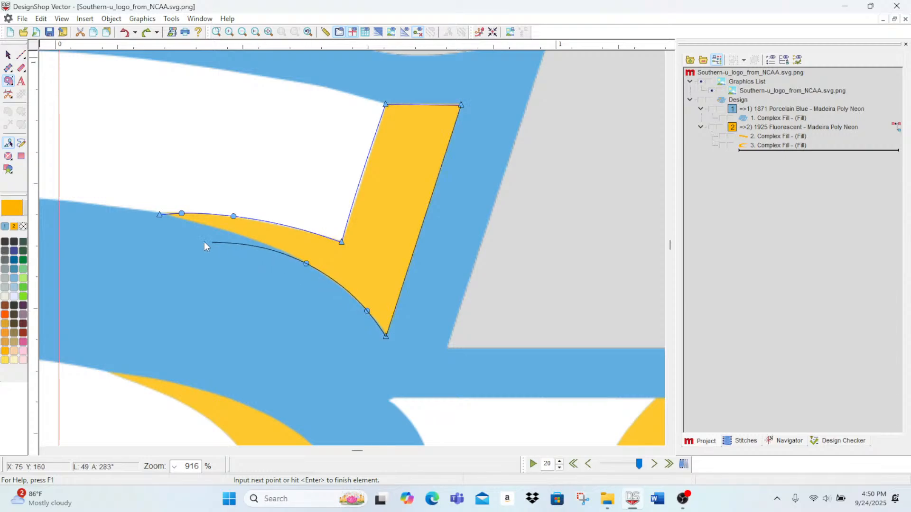
pyautogui.click(158, 217)
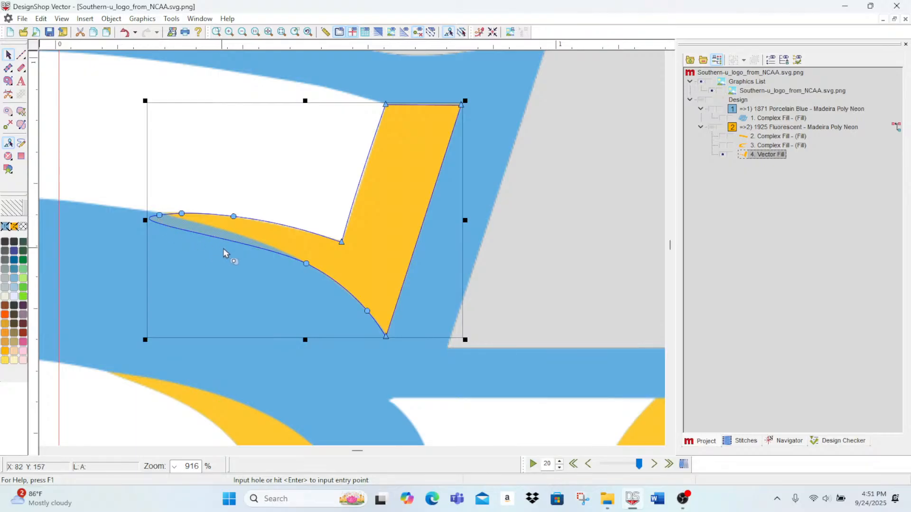
# Step: Reshape the new accent's pointed left tip so its lower curve follows the edge of the gold artwork
pyautogui.click(19, 55)
pyautogui.click(8, 55)
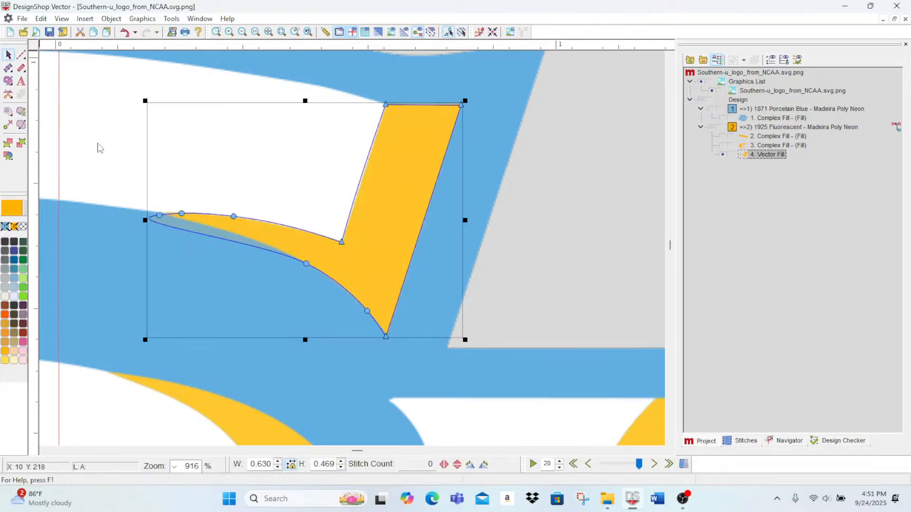
pyautogui.moveTo(154, 222); pyautogui.dragTo(155, 224)
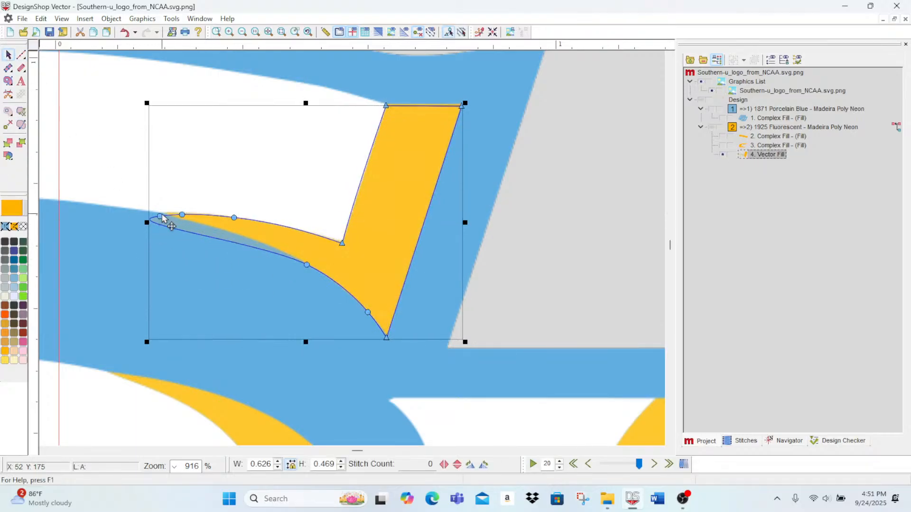
pyautogui.moveTo(210, 226); pyautogui.dragTo(208, 224)
pyautogui.click(160, 214)
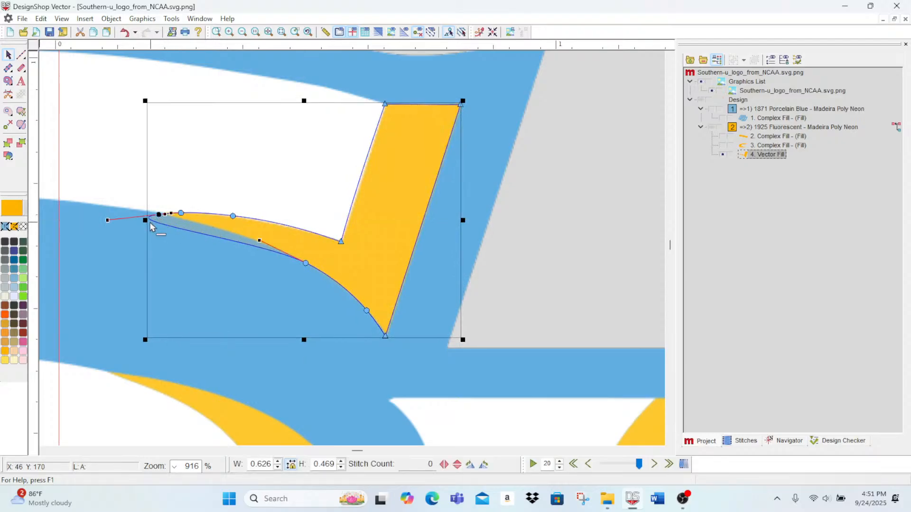
pyautogui.moveTo(108, 220); pyautogui.dragTo(205, 221)
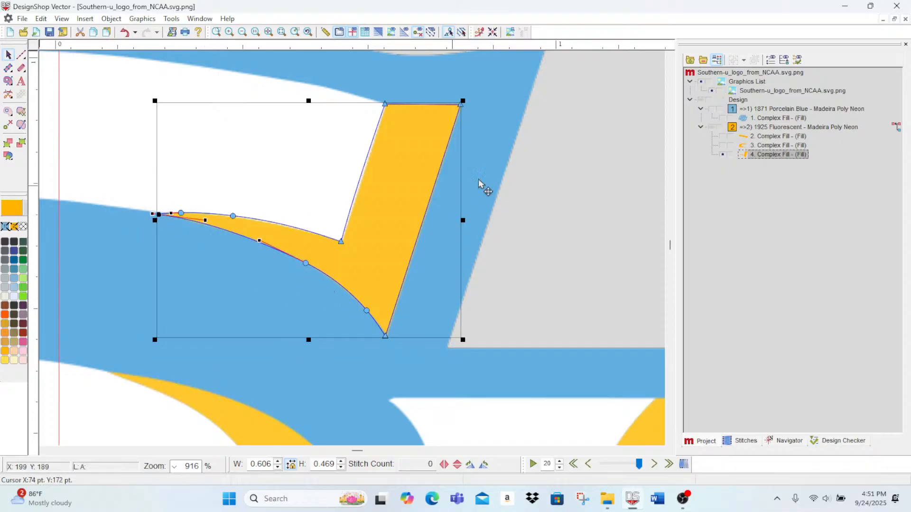
# Step: Adjust the accent's inner corner point and the straight edge above it to match the artwork, and deselect the shape
pyautogui.click(341, 243)
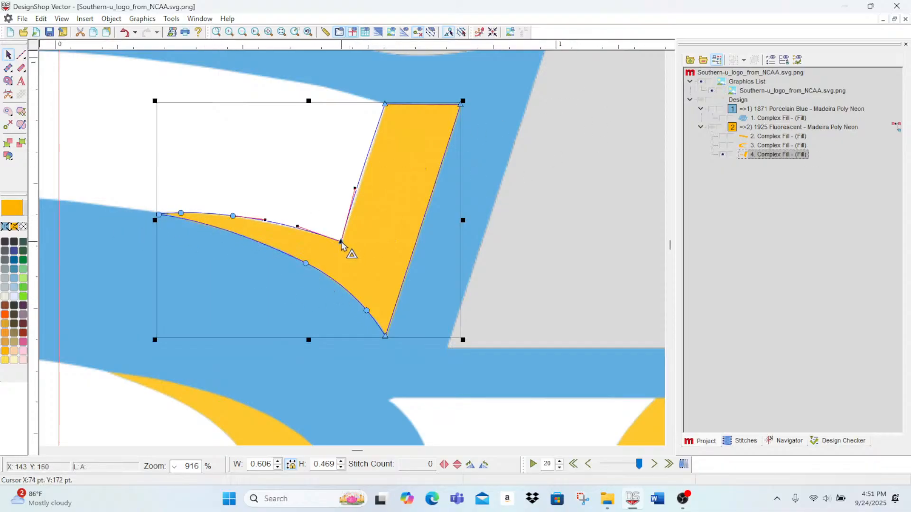
pyautogui.moveTo(343, 246); pyautogui.dragTo(341, 244)
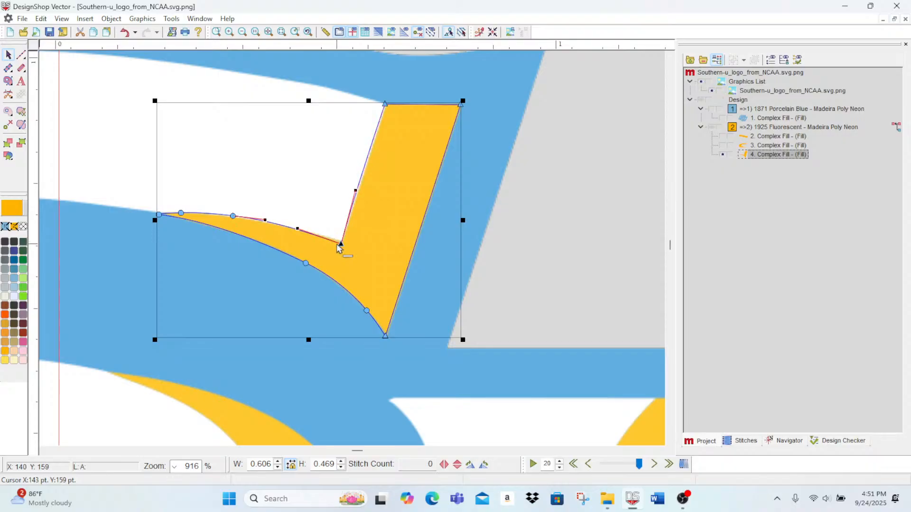
pyautogui.moveTo(357, 194); pyautogui.dragTo(359, 197)
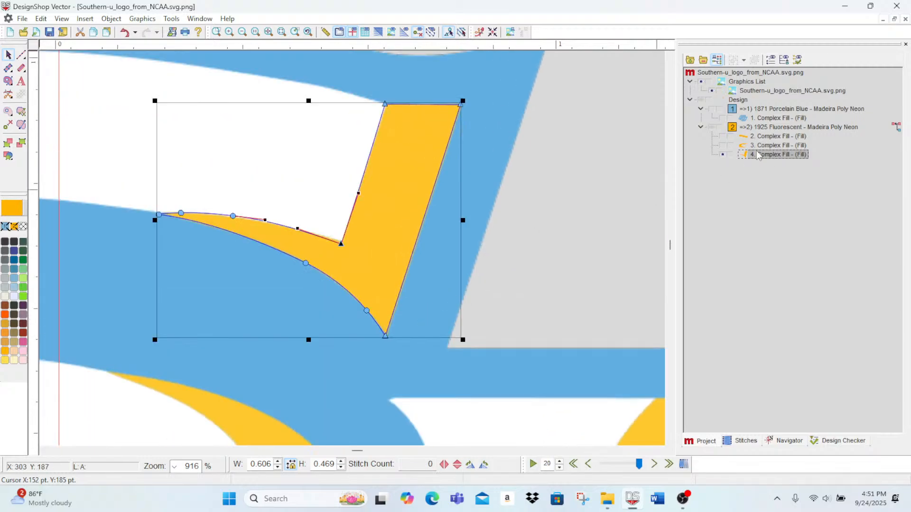
pyautogui.click(14, 58)
pyautogui.click(13, 57)
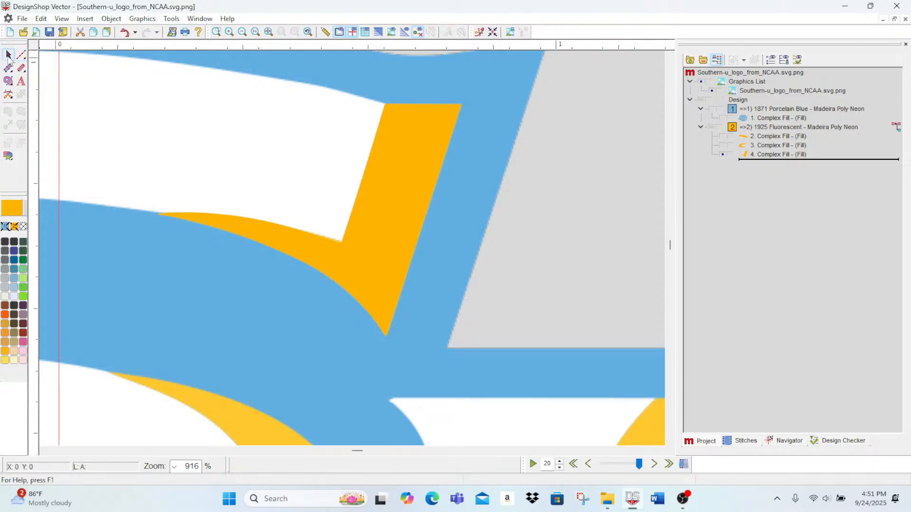
# Step: Enable Short Stitch and set the density to 3.2 pt for the new accent's fill
pyautogui.doubleClick(768, 154)
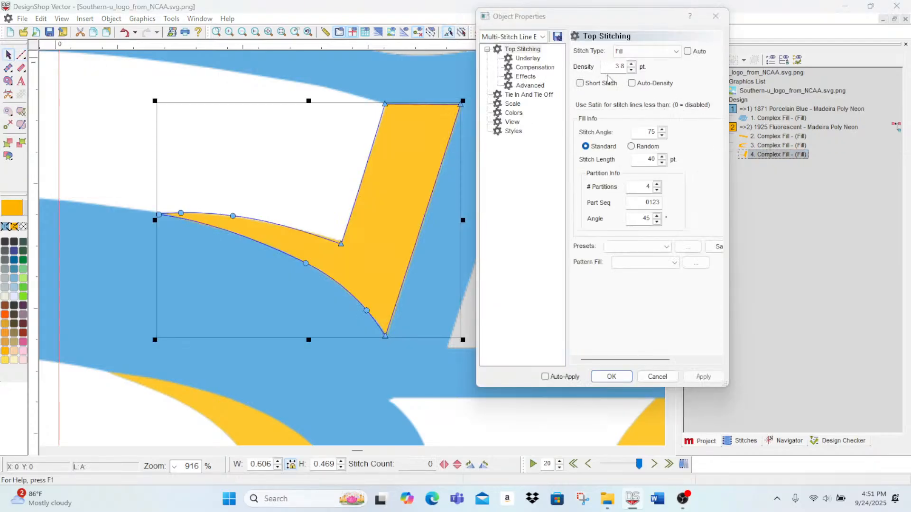
pyautogui.click(580, 83)
pyautogui.click(631, 70)
pyautogui.click(631, 70)
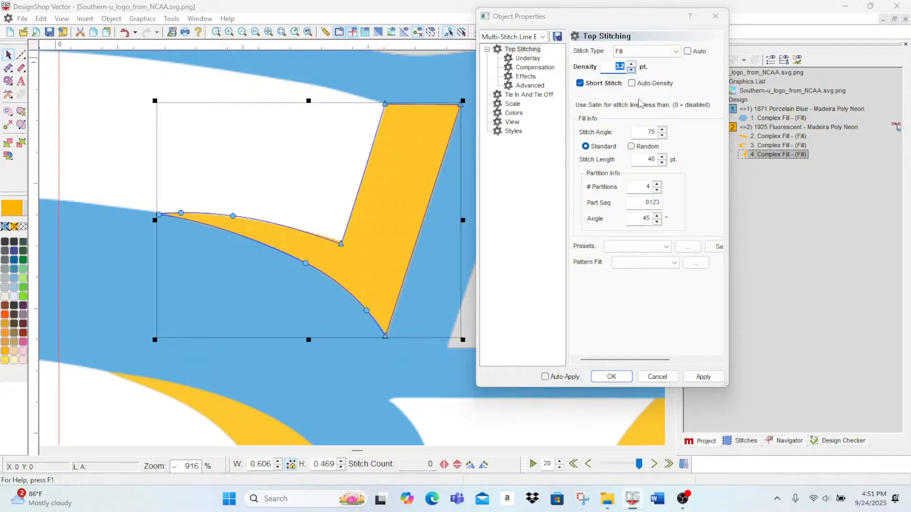
pyautogui.click(704, 376)
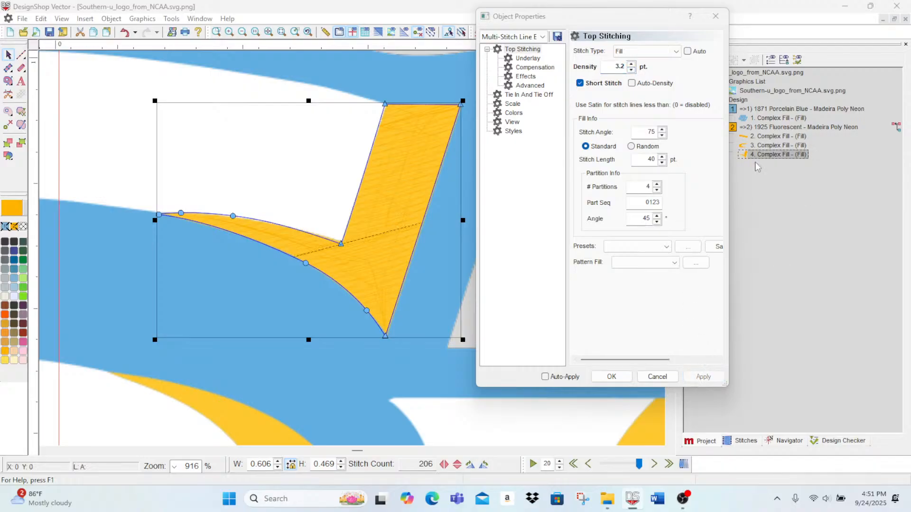
# Step: Lay out stitch direction lines from the accent's inner corner to its lower tip and across its narrow tail
pyautogui.click(21, 125)
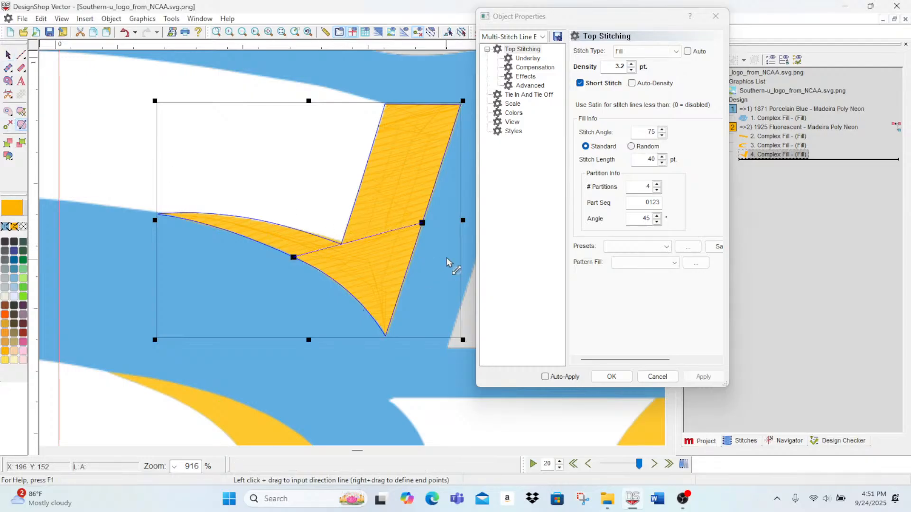
pyautogui.moveTo(423, 224); pyautogui.dragTo(387, 338)
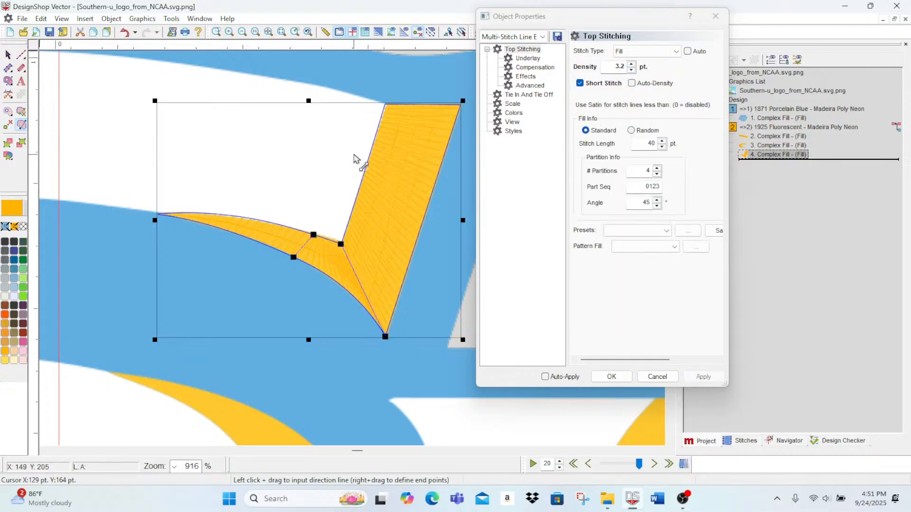
pyautogui.click(611, 376)
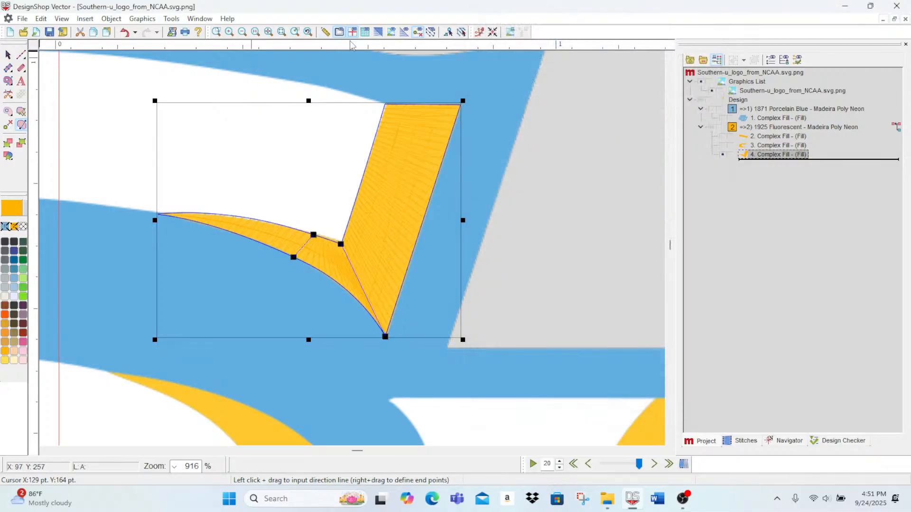
# Step: Turn on the 3D stitch display, straighten the tail's direction line, and add another direction line across the accent's slanted bar
pyautogui.click(378, 32)
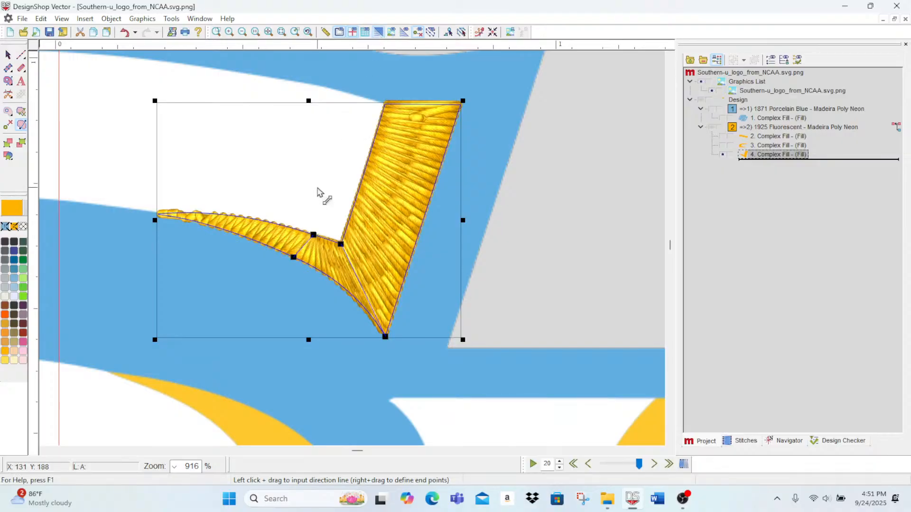
pyautogui.moveTo(314, 235); pyautogui.dragTo(301, 235)
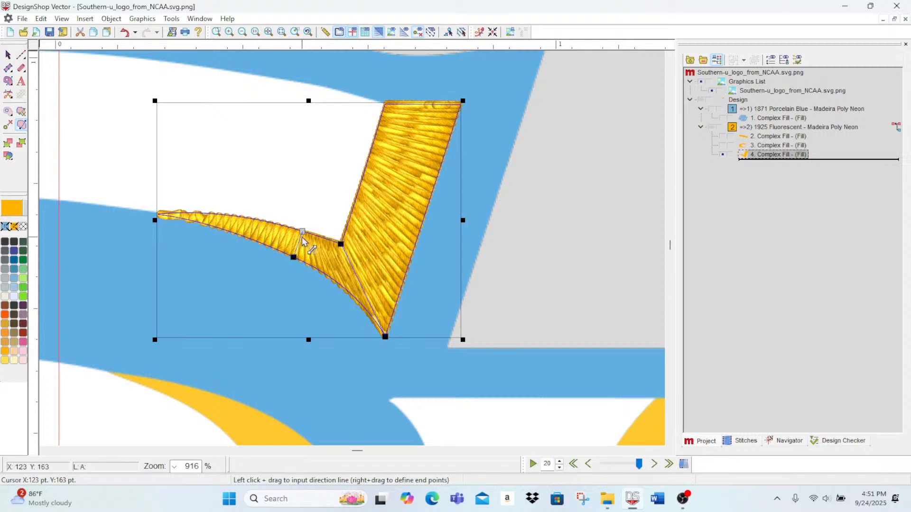
pyautogui.moveTo(361, 181); pyautogui.dragTo(425, 215)
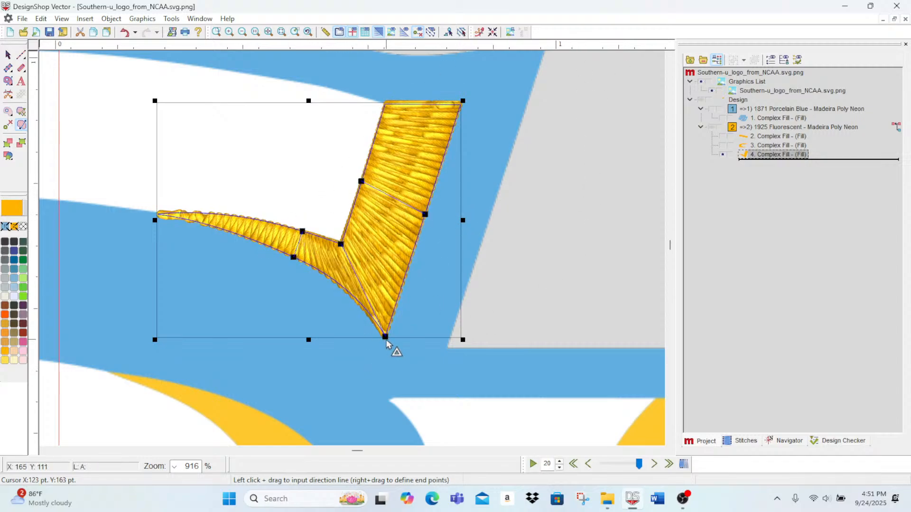
# Step: Adjust the stitch density of all the gold 1925 Fluorescent fills together and apply it
pyautogui.click(776, 147)
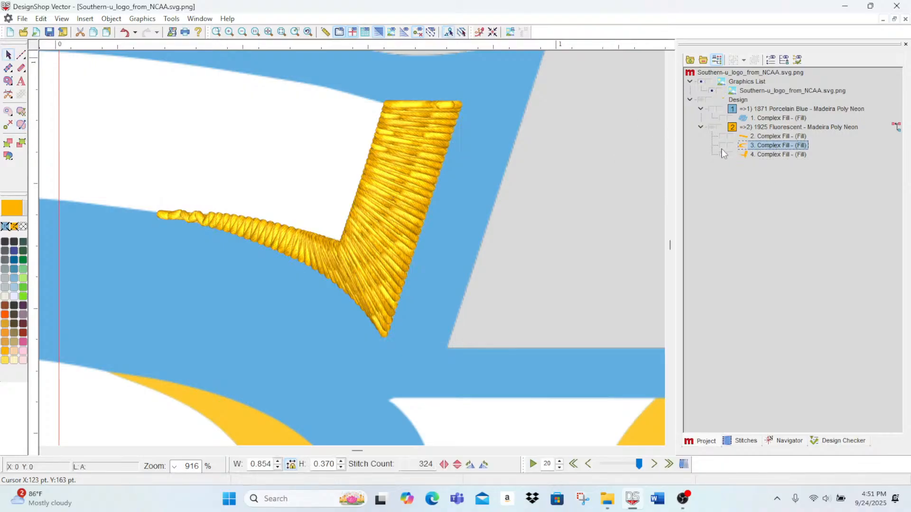
pyautogui.doubleClick(762, 128)
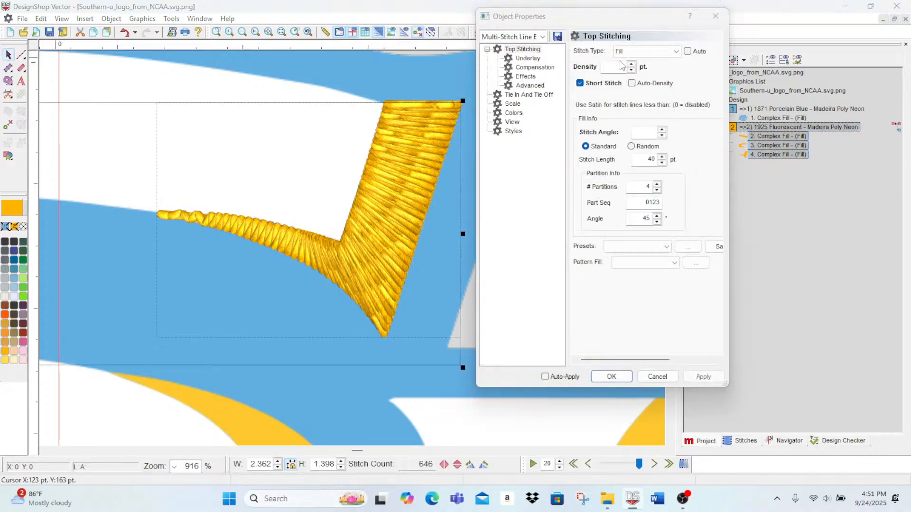
pyautogui.click(631, 70)
pyautogui.click(631, 64)
pyautogui.click(713, 378)
pyautogui.click(611, 376)
# Step: Clear the selection of the gold fills and hide complex fill 3 to uncover the artwork beneath it
pyautogui.scroll(-10, 469, 329)
pyautogui.scroll(5, 452, 382)
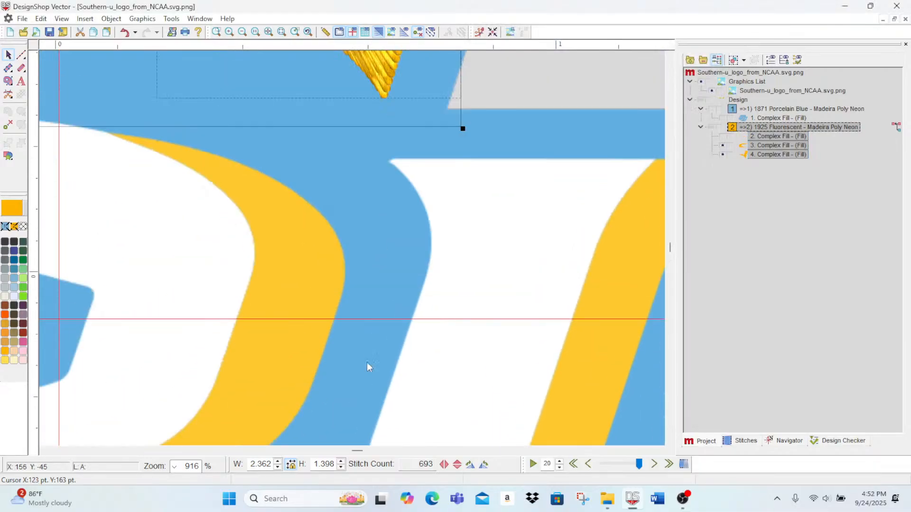
pyautogui.moveTo(356, 453); pyautogui.dragTo(351, 456)
pyautogui.scroll(-4, 421, 403)
pyautogui.scroll(3, 416, 402)
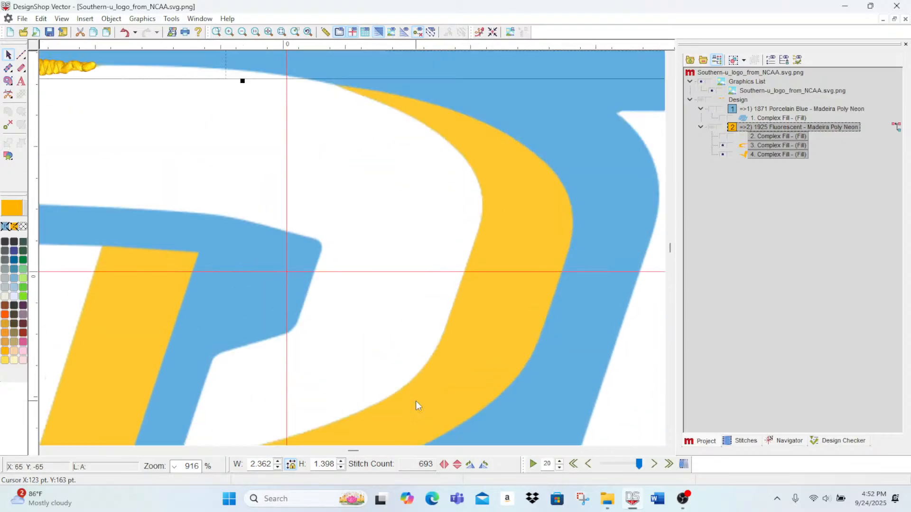
pyautogui.click(653, 387)
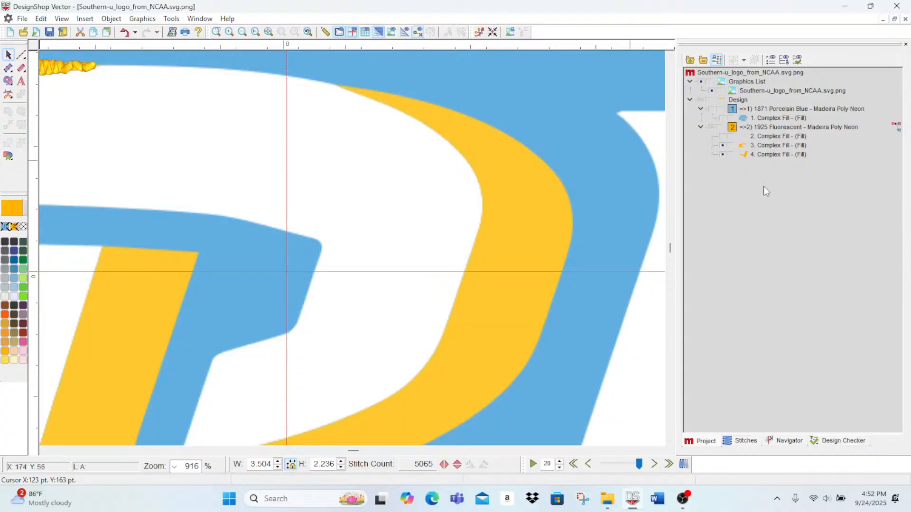
pyautogui.click(722, 147)
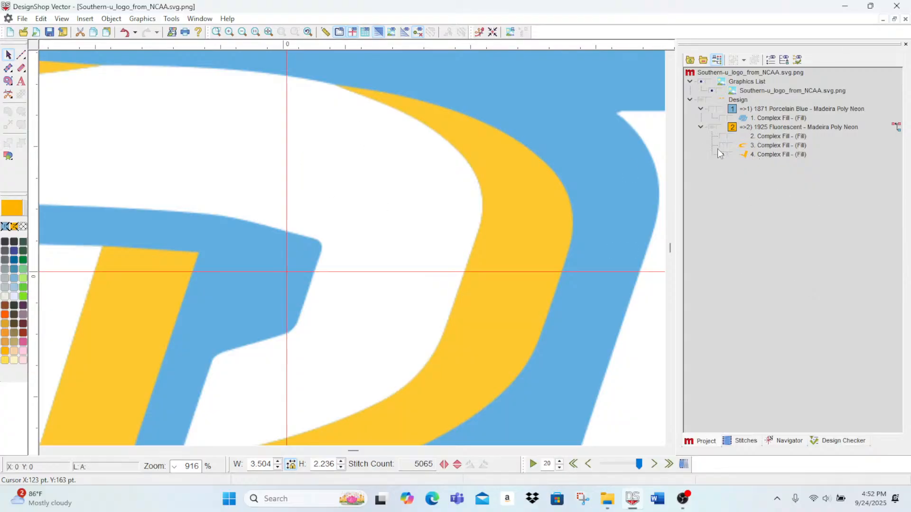
# Step: Start a new Complex Fill outline at the large curved gold accent's pointed upper tip and trace its outer edge around the bend
pyautogui.click(8, 80)
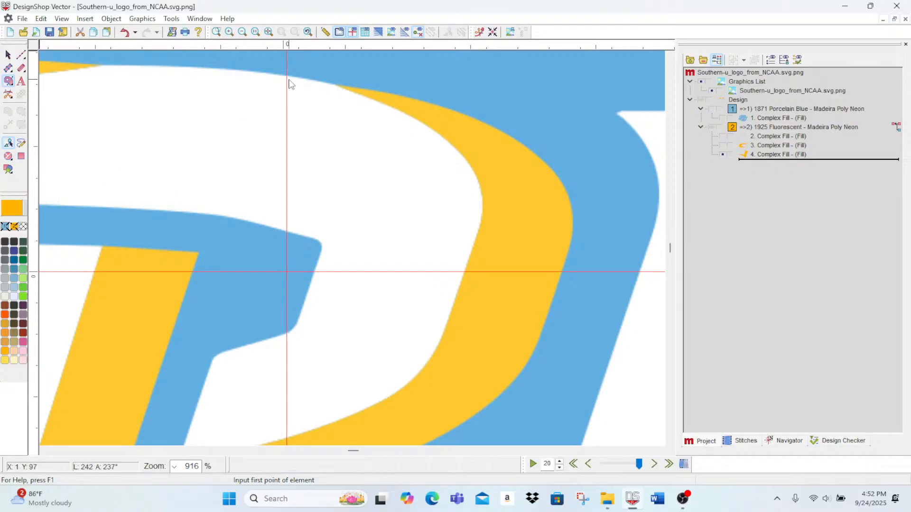
pyautogui.click(339, 85)
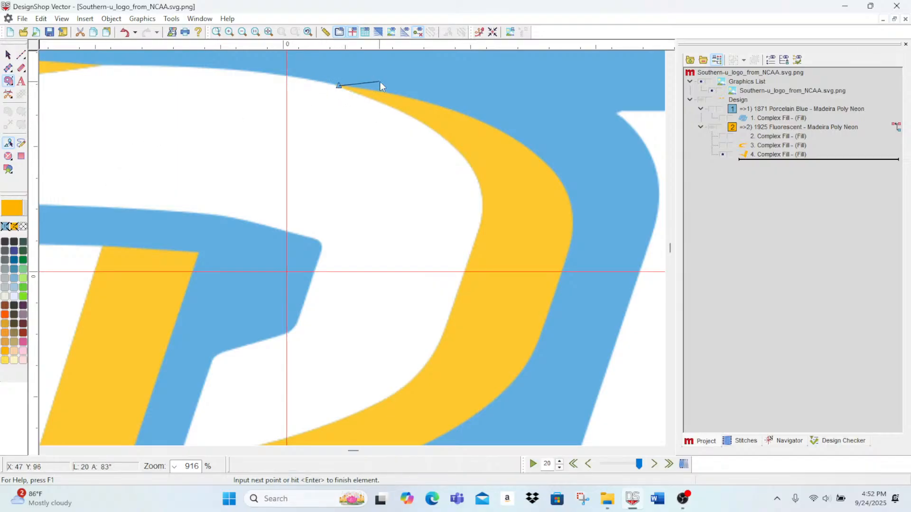
pyautogui.click(378, 91)
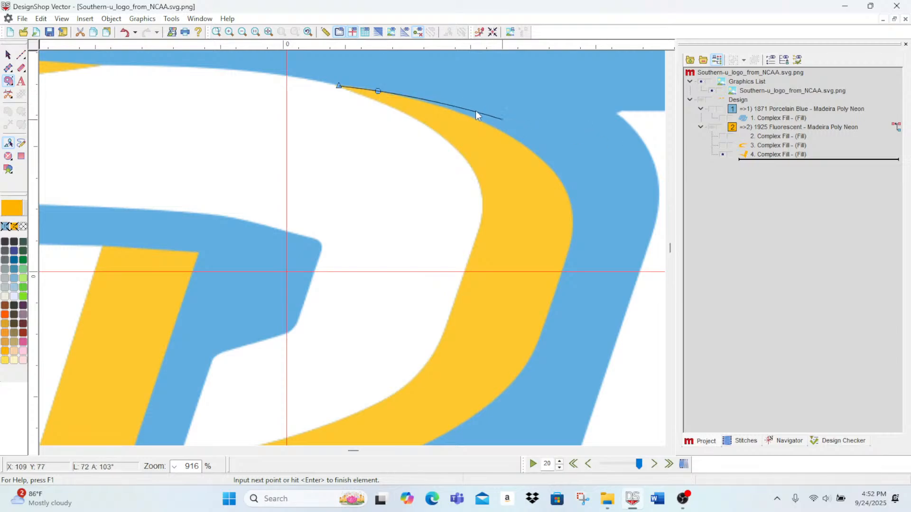
pyautogui.click(446, 108)
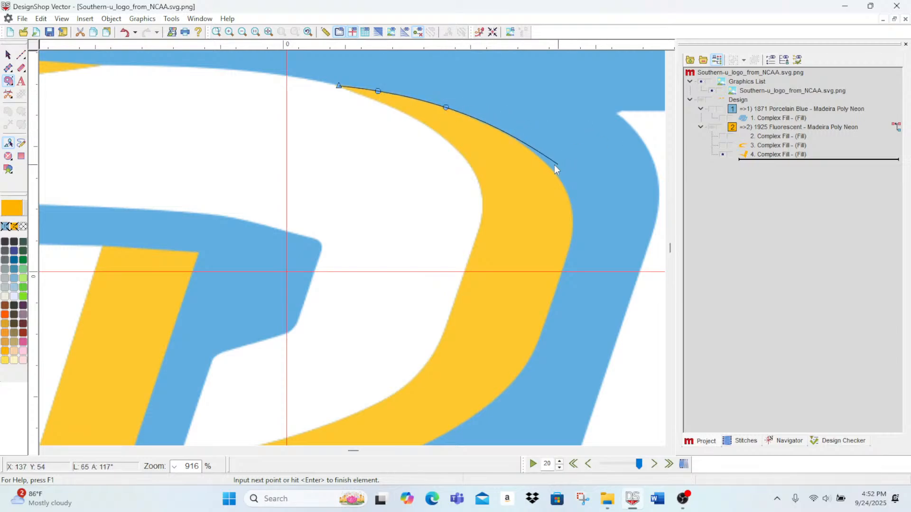
pyautogui.click(506, 134)
pyautogui.click(565, 190)
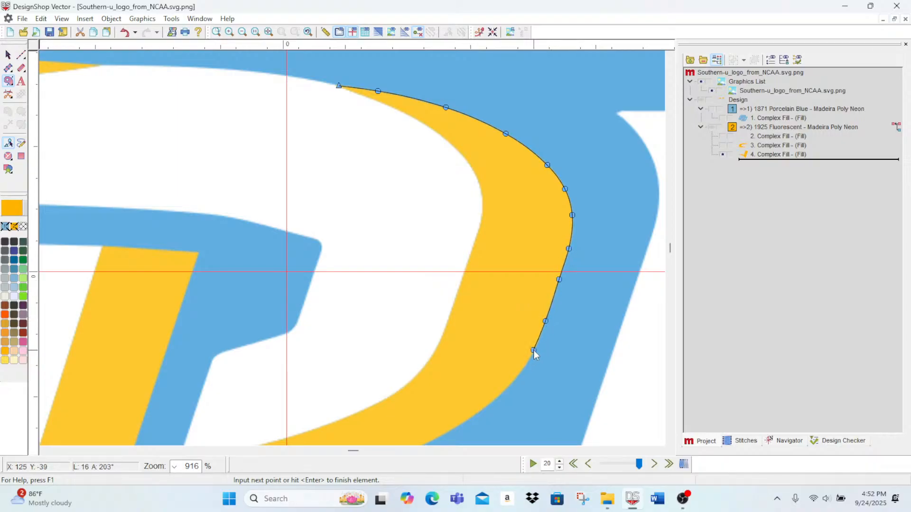
pyautogui.click(533, 350)
pyautogui.click(471, 417)
# Step: Continue the outline along the accent's lower outer edge and around its blunt, slightly rounded tail end to the inner corner
pyautogui.scroll(-4, 471, 417)
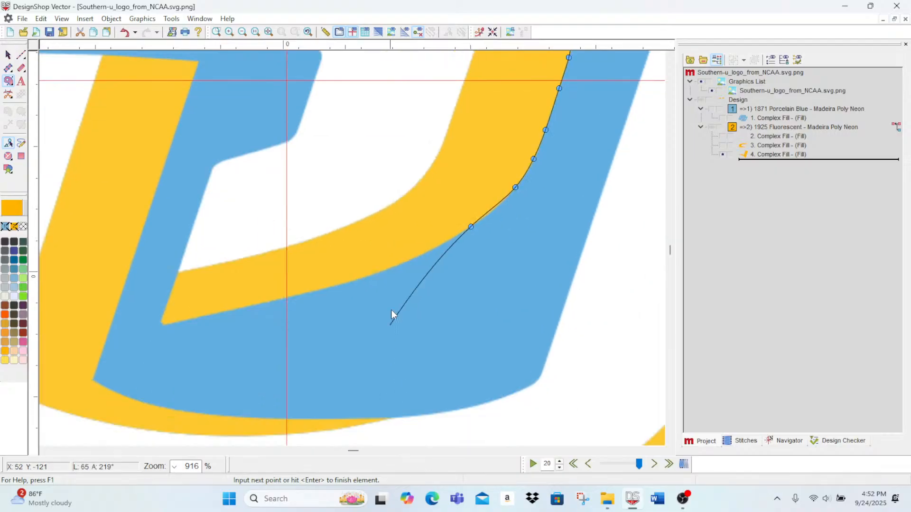
pyautogui.click(386, 270)
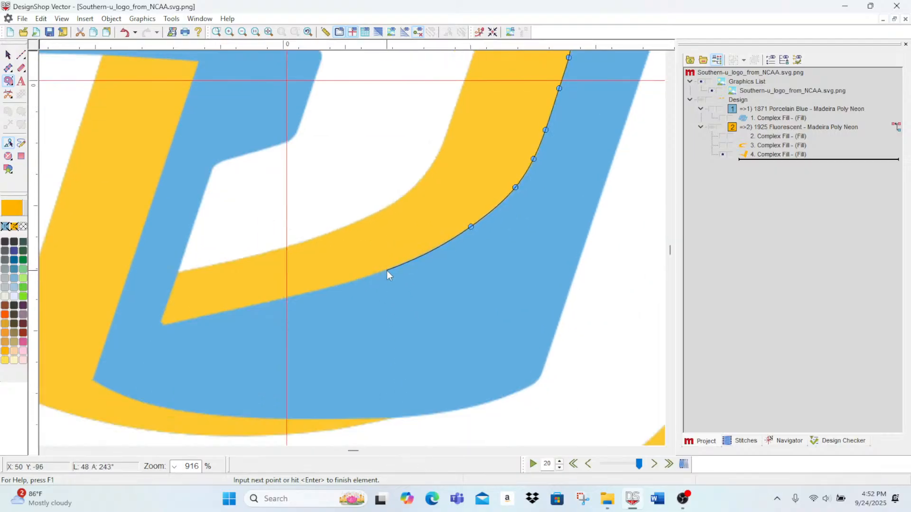
pyautogui.click(305, 293)
pyautogui.click(170, 323)
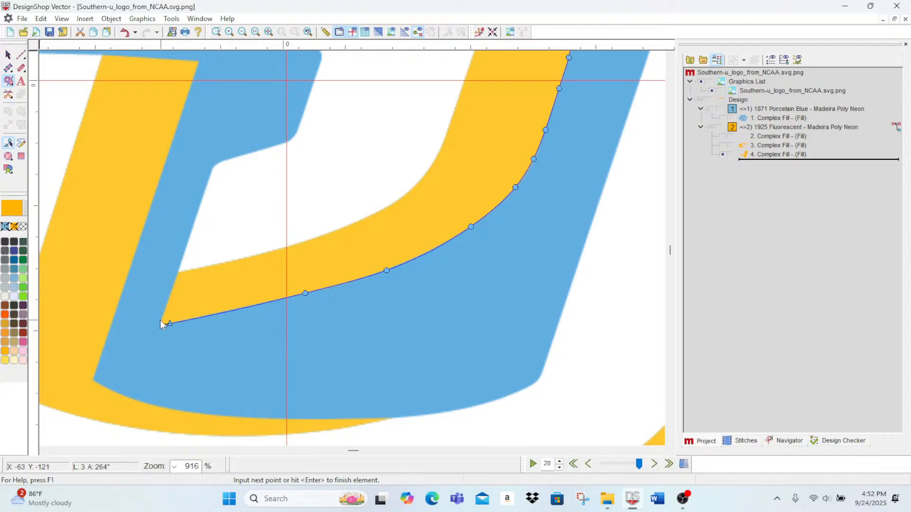
pyautogui.click(163, 325)
pyautogui.click(162, 318)
pyautogui.click(166, 308)
pyautogui.click(180, 269)
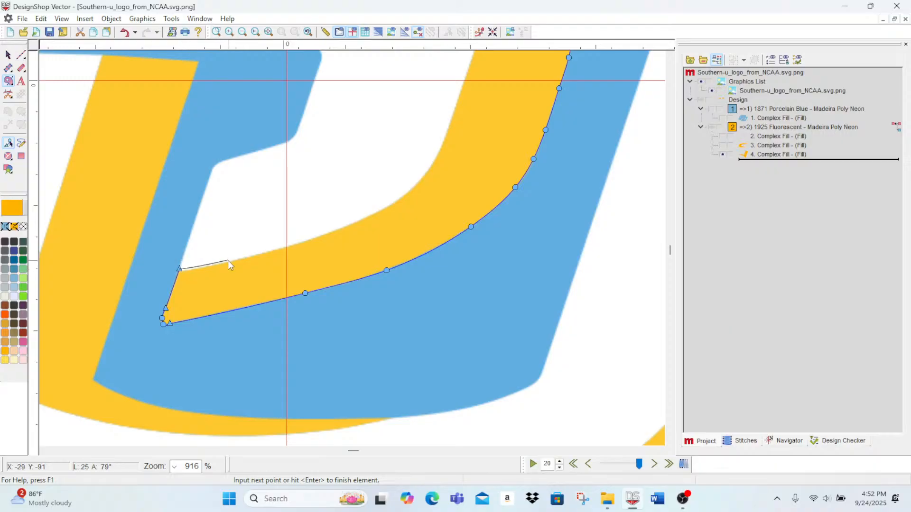
# Step: Trace the accent's inner edge with curve points from the tail's inner corner up through the lower bend
pyautogui.rightClick(227, 260)
pyautogui.rightClick(332, 230)
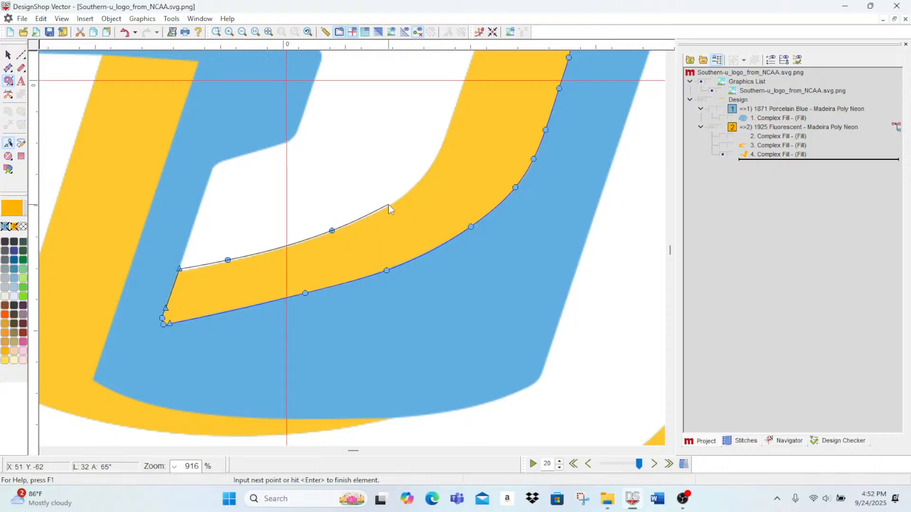
pyautogui.rightClick(388, 205)
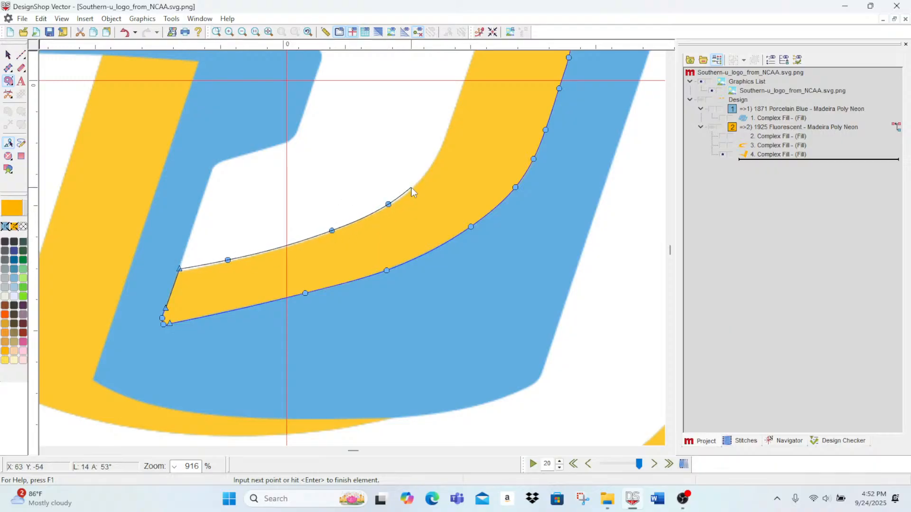
pyautogui.rightClick(434, 160)
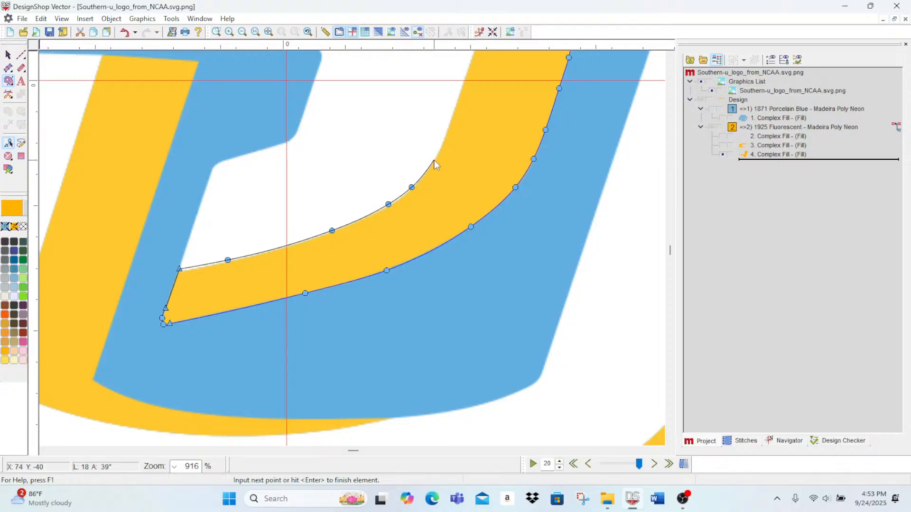
pyautogui.rightClick(450, 121)
# Step: Trace the rest of the accent's inner edge around the upper bend, re-place the misplaced point, and close the outline at the pointed tip
pyautogui.scroll(5, 453, 114)
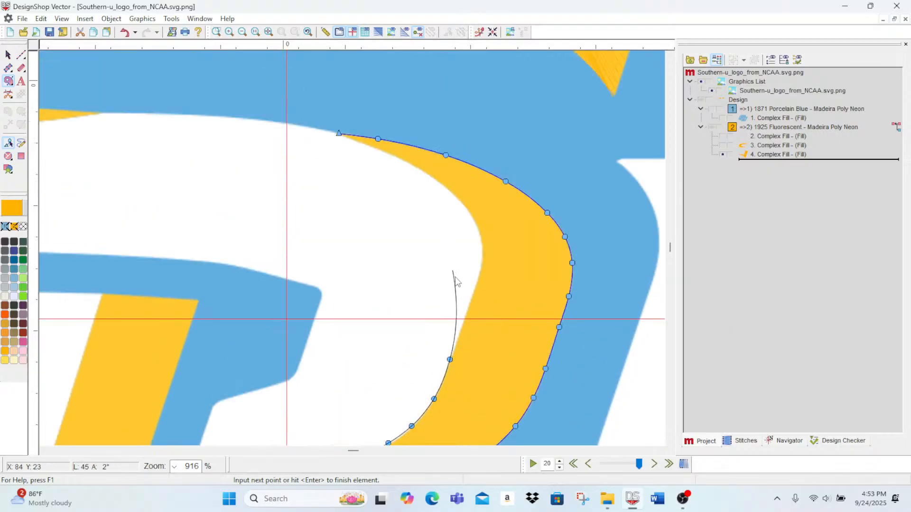
pyautogui.rightClick(466, 315)
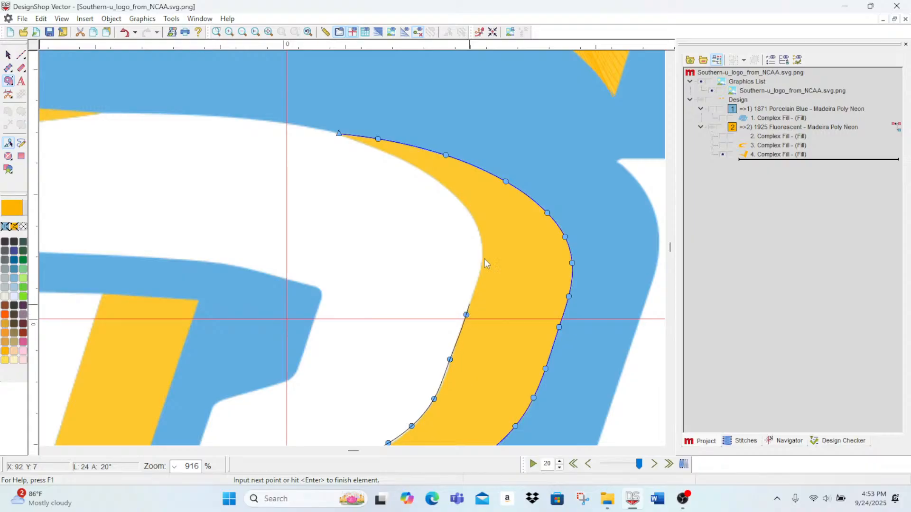
pyautogui.rightClick(478, 276)
pyautogui.rightClick(483, 253)
pyautogui.rightClick(476, 229)
pyautogui.rightClick(453, 195)
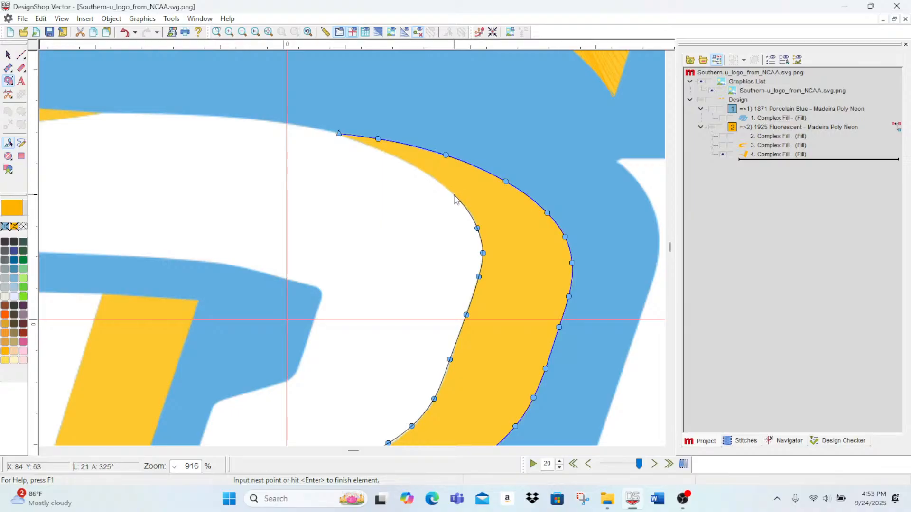
pyautogui.rightClick(418, 171)
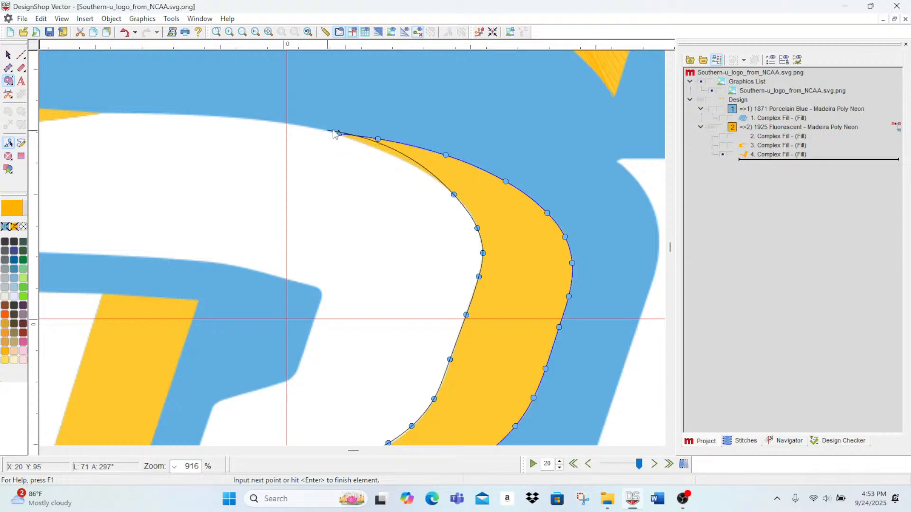
pyautogui.press('BackSpace')
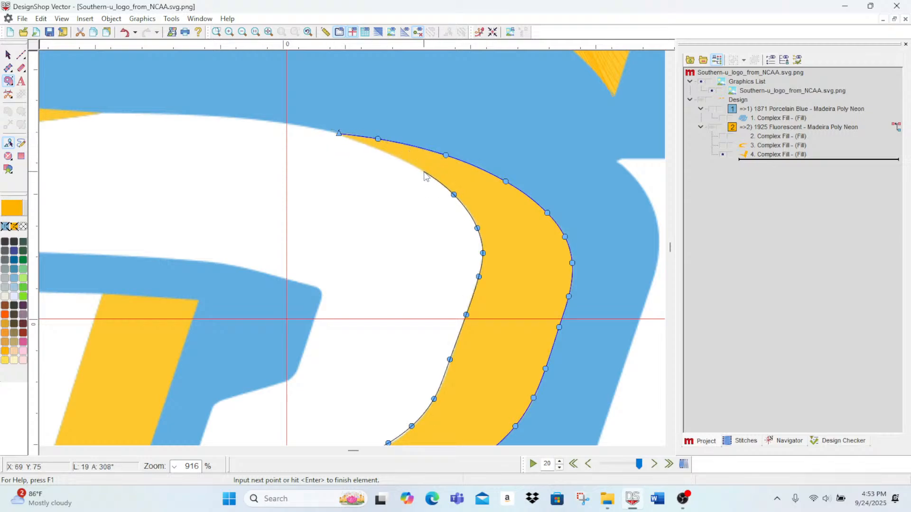
pyautogui.click(423, 171)
pyautogui.click(387, 154)
pyautogui.press('Return')
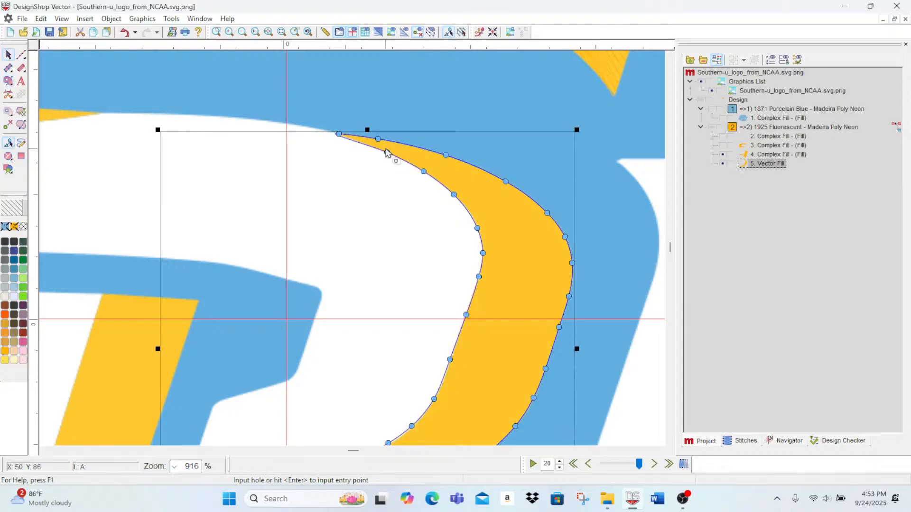
# Step: Nudge the new fill's inner corner point at the tail end onto the artwork's corner and deselect the fill
pyautogui.scroll(-3, 429, 150)
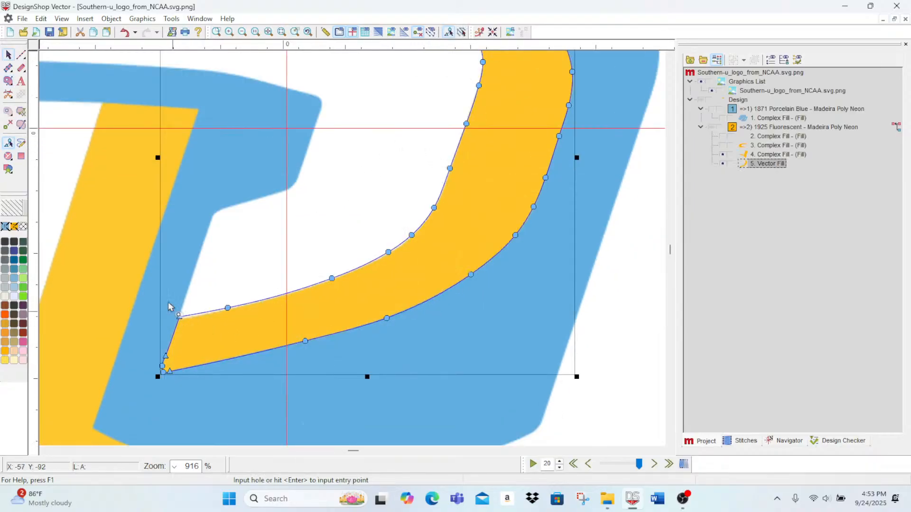
pyautogui.click(22, 54)
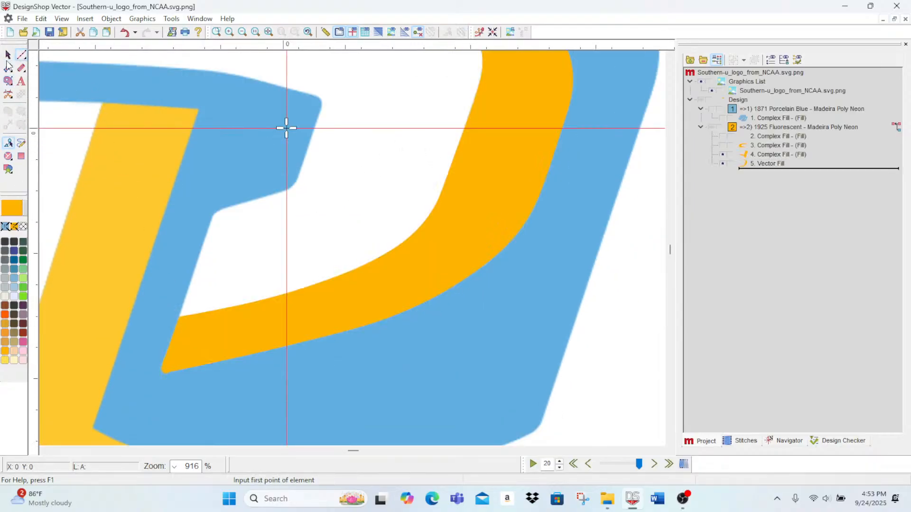
pyautogui.click(8, 55)
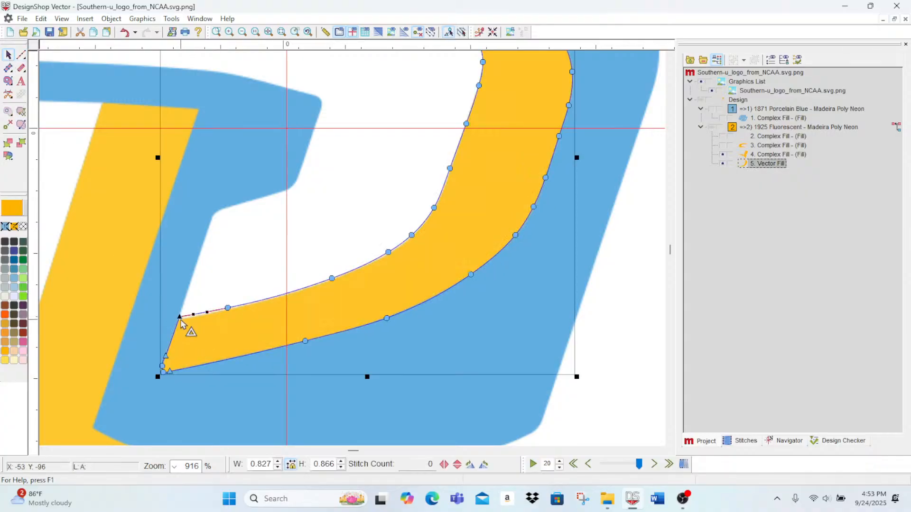
pyautogui.click(180, 317)
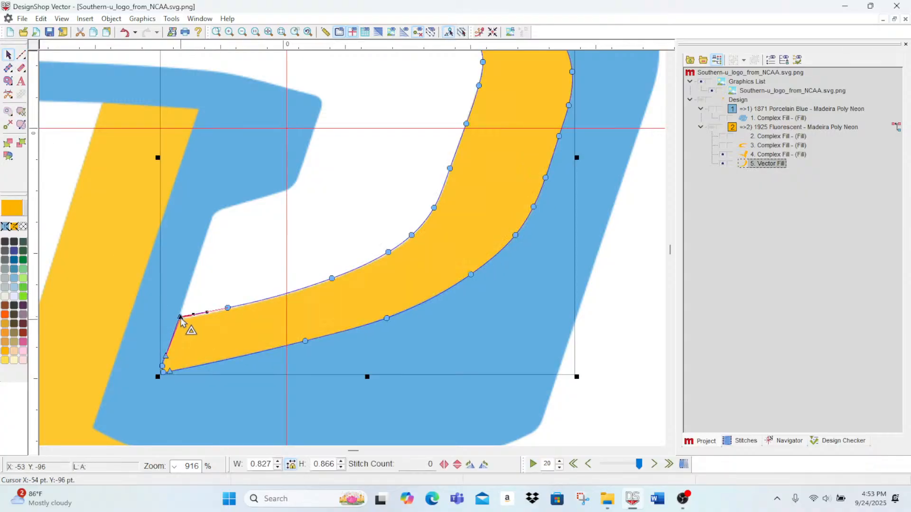
pyautogui.moveTo(181, 318); pyautogui.dragTo(180, 318)
pyautogui.click(589, 416)
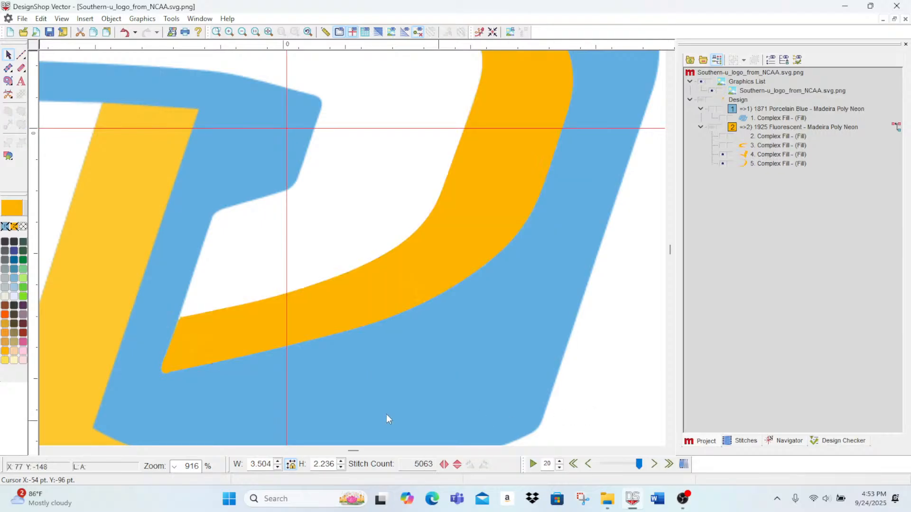
# Step: Hide the remaining gold fills and start a Complex Fill outline along the slanted gold bar's top edge and down to its inner lower corner
pyautogui.scroll(-5, 295, 331)
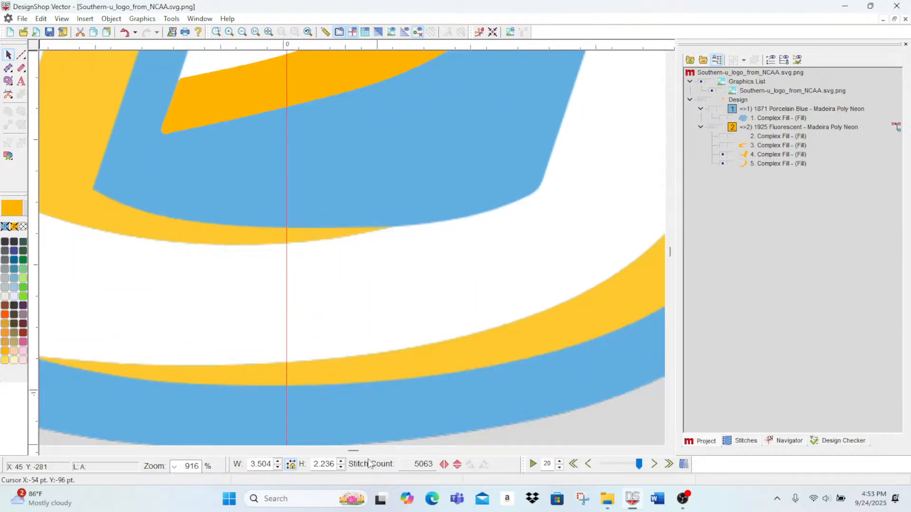
pyautogui.moveTo(354, 451); pyautogui.dragTo(347, 451)
pyautogui.scroll(4, 407, 367)
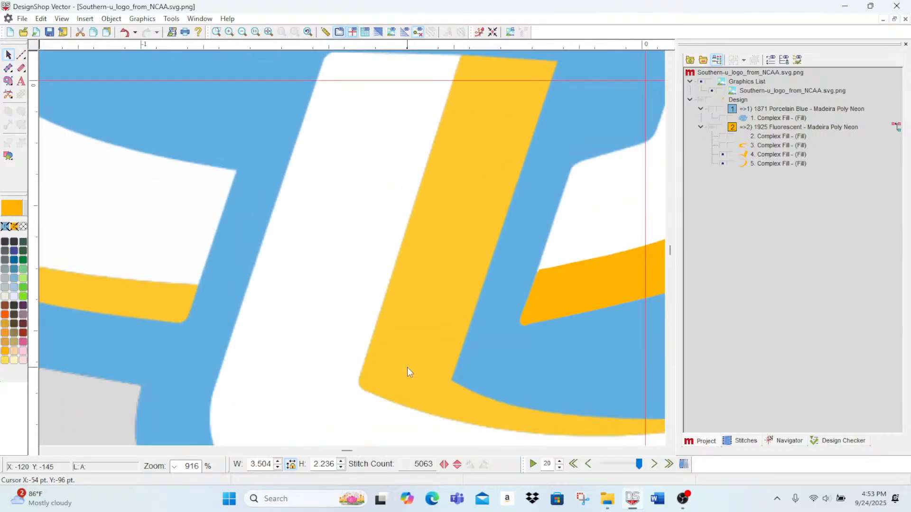
pyautogui.scroll(1, 407, 367)
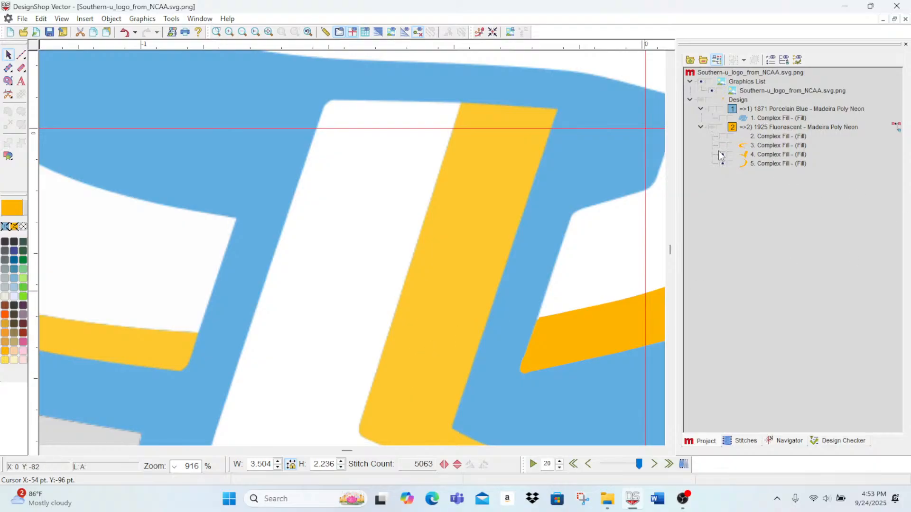
pyautogui.click(8, 81)
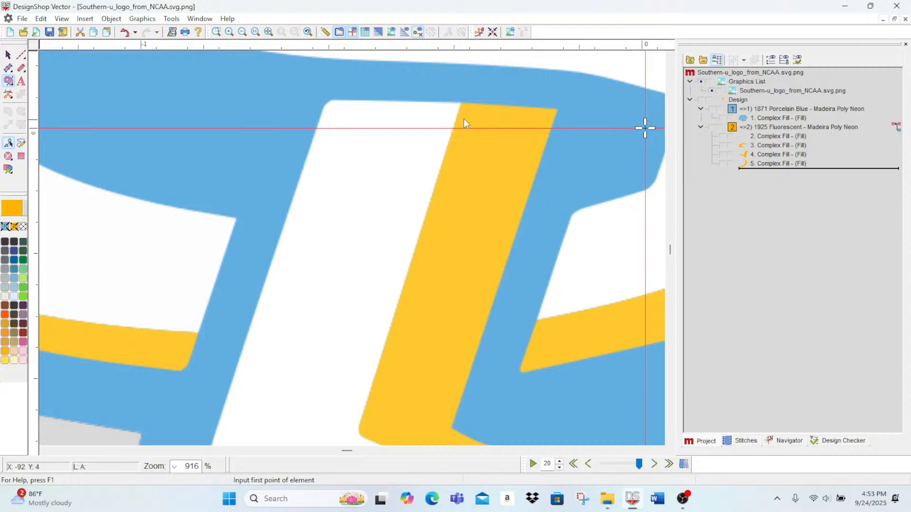
pyautogui.click(460, 103)
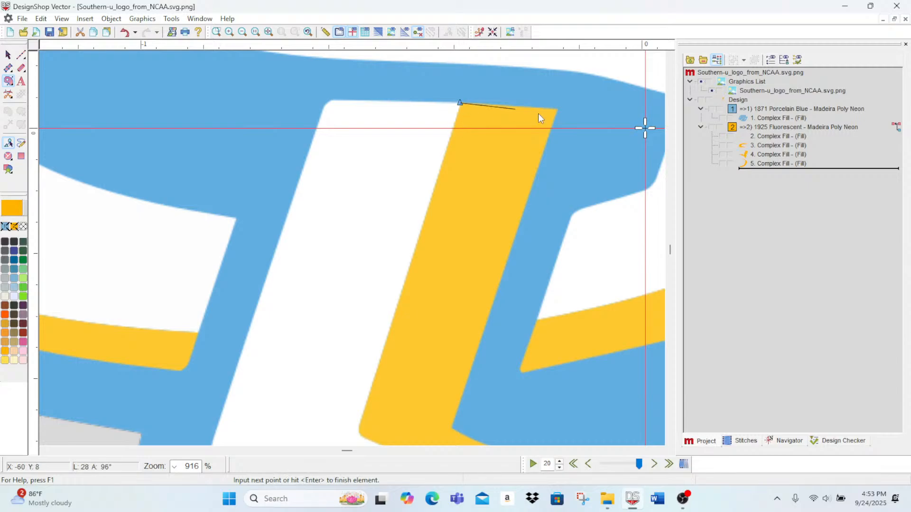
pyautogui.click(557, 110)
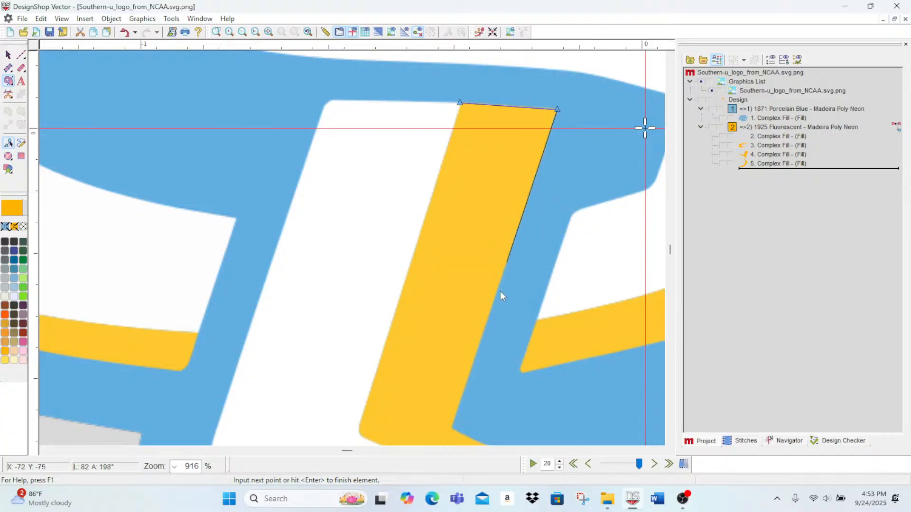
pyautogui.click(452, 430)
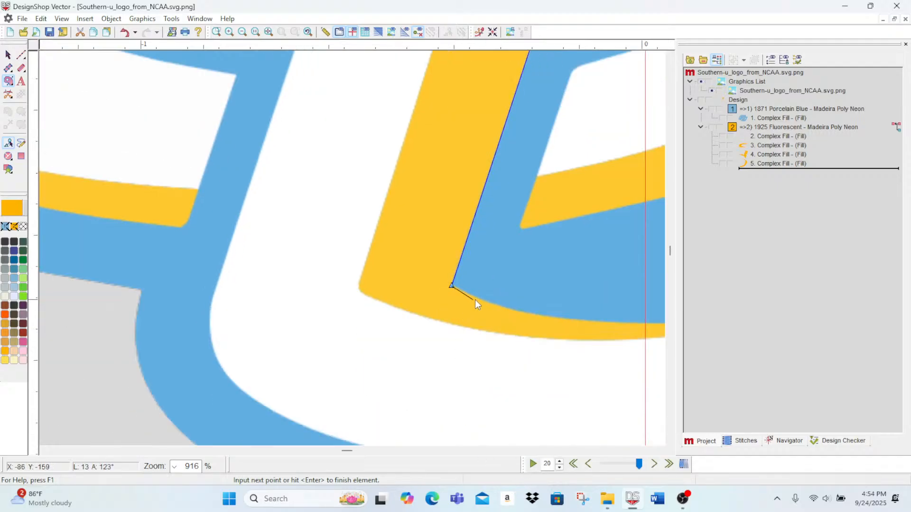
# Step: Trace the gold shape's inner lower edge with curve points out to the pointed tip, re-placing the misplaced point
pyautogui.rightClick(478, 298)
pyautogui.rightClick(544, 317)
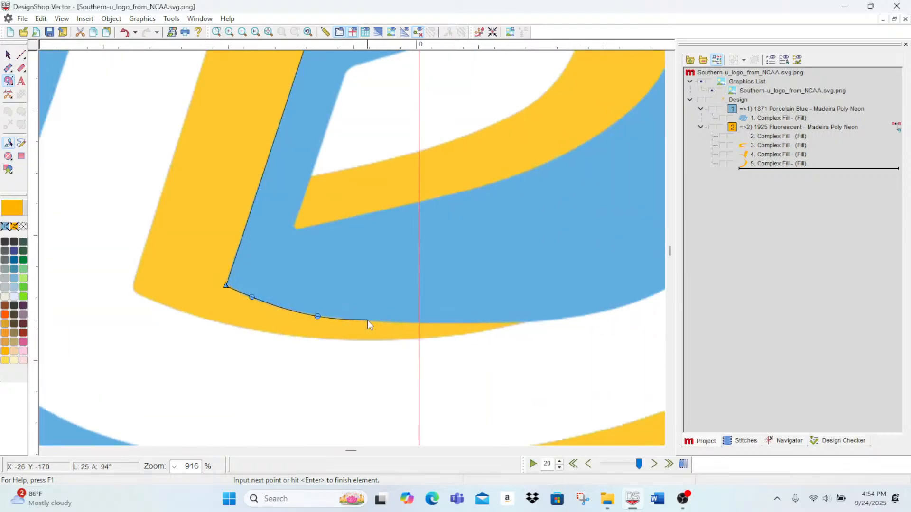
pyautogui.rightClick(370, 319)
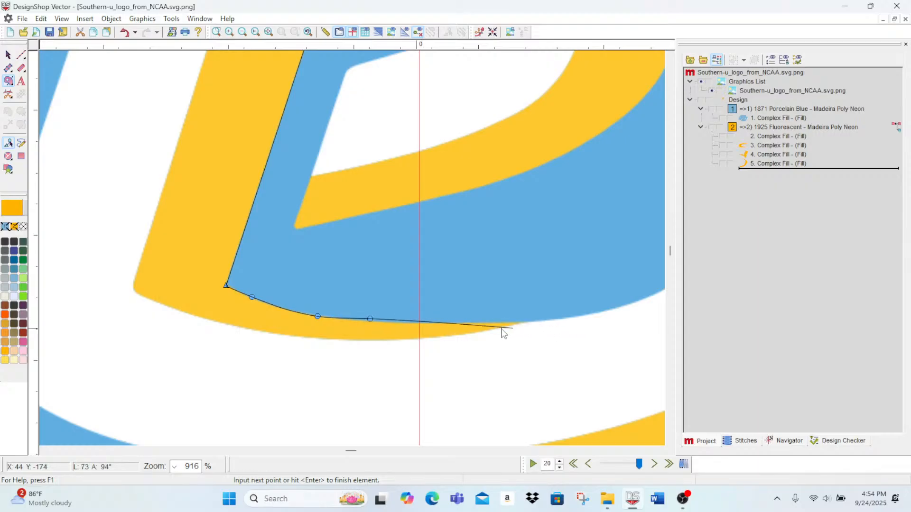
pyautogui.press('BackSpace')
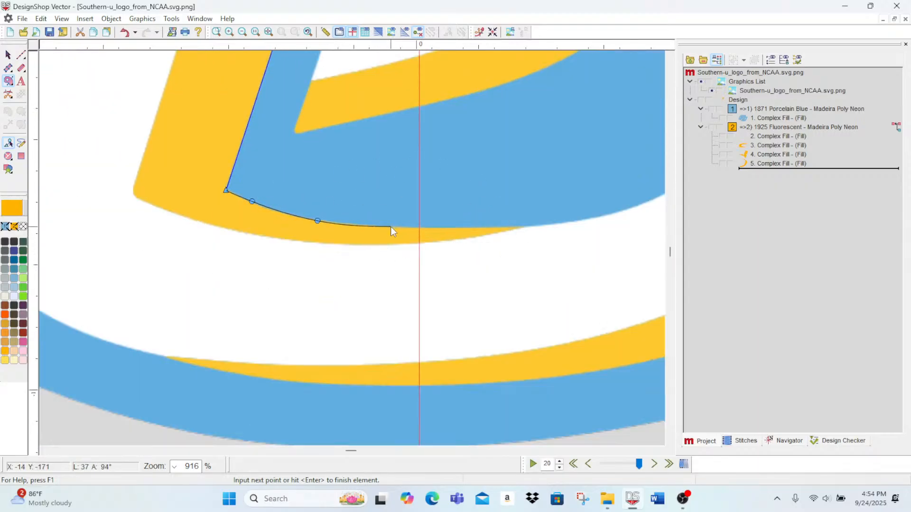
pyautogui.rightClick(391, 228)
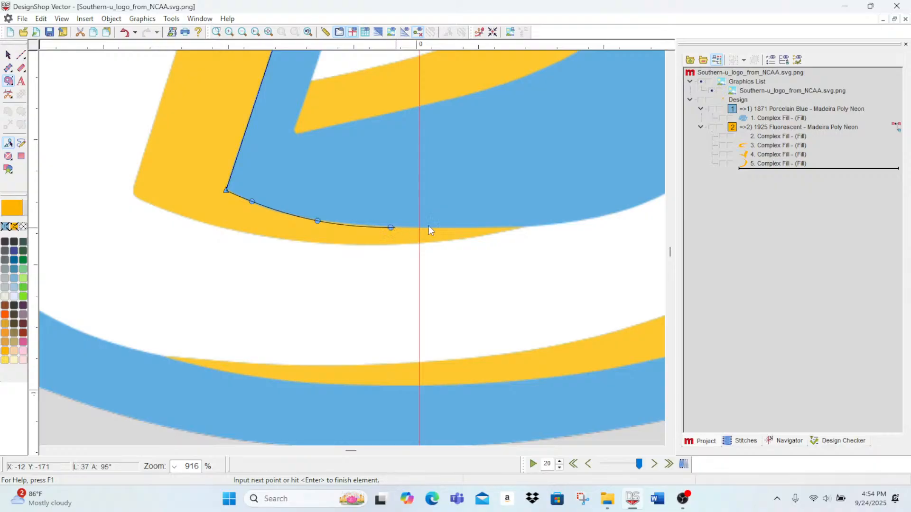
pyautogui.rightClick(468, 229)
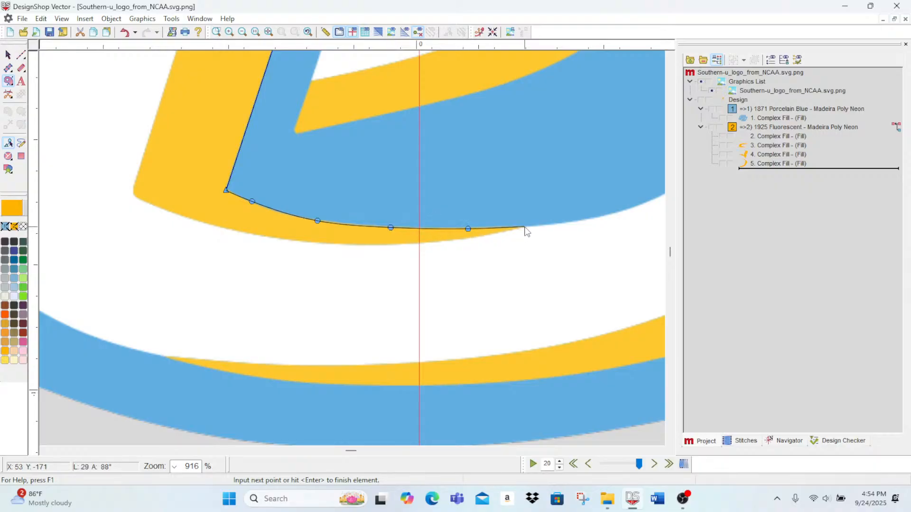
pyautogui.click(525, 228)
# Step: Trace the shape's outer lower edge with curve points back from the tip and around the rounded corner at the bar's foot
pyautogui.rightClick(472, 238)
pyautogui.rightClick(400, 245)
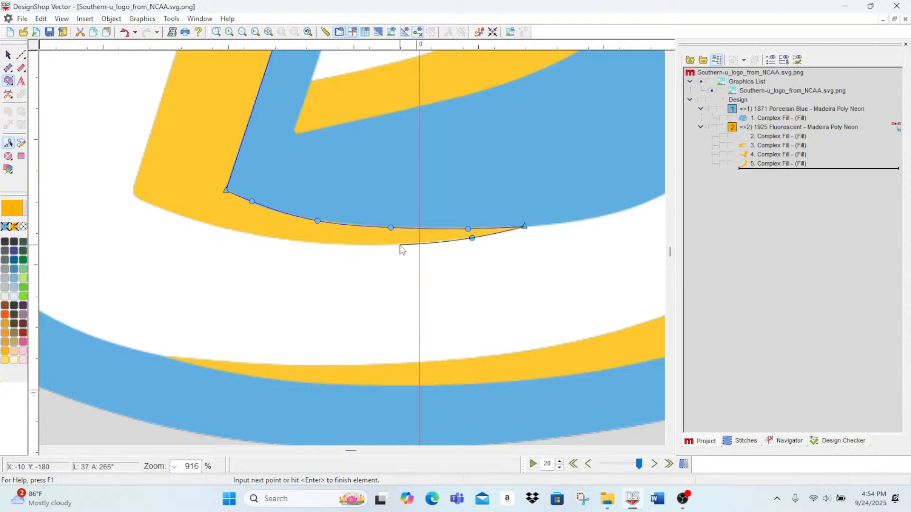
pyautogui.rightClick(284, 240)
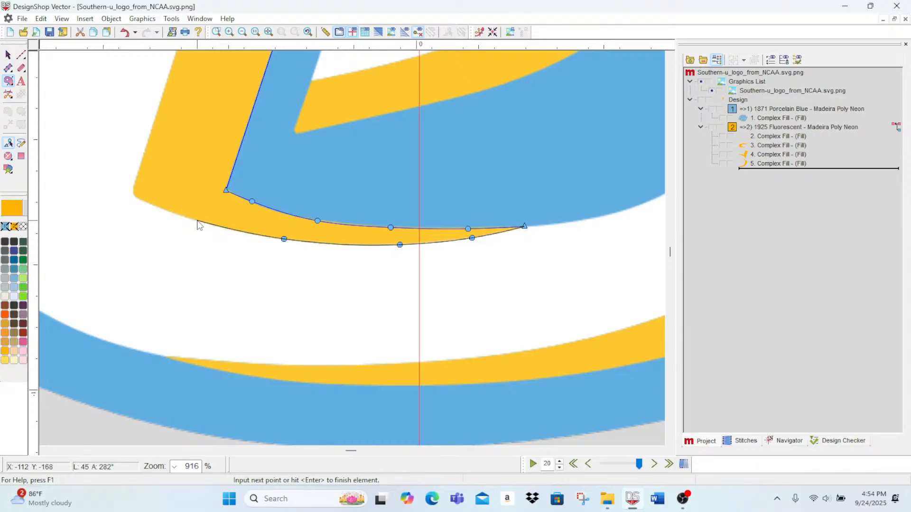
pyautogui.rightClick(196, 220)
pyautogui.rightClick(142, 201)
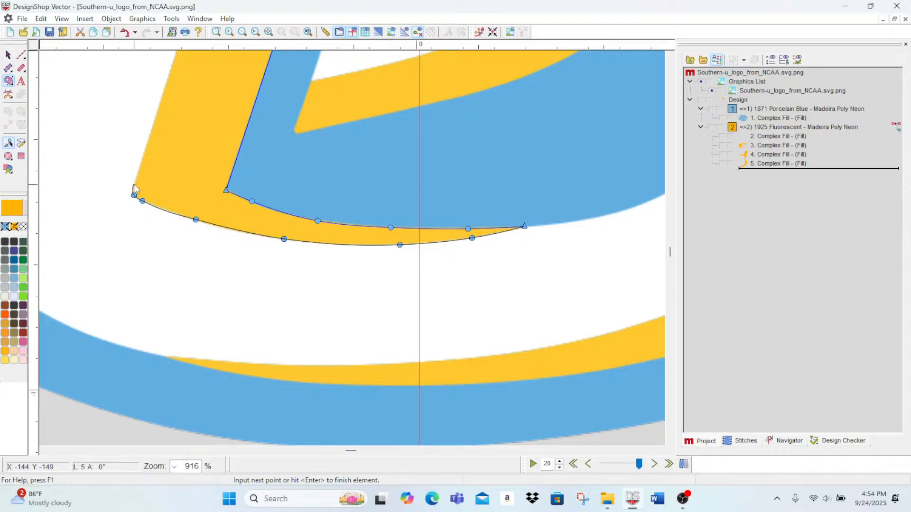
pyautogui.rightClick(134, 184)
pyautogui.rightClick(139, 167)
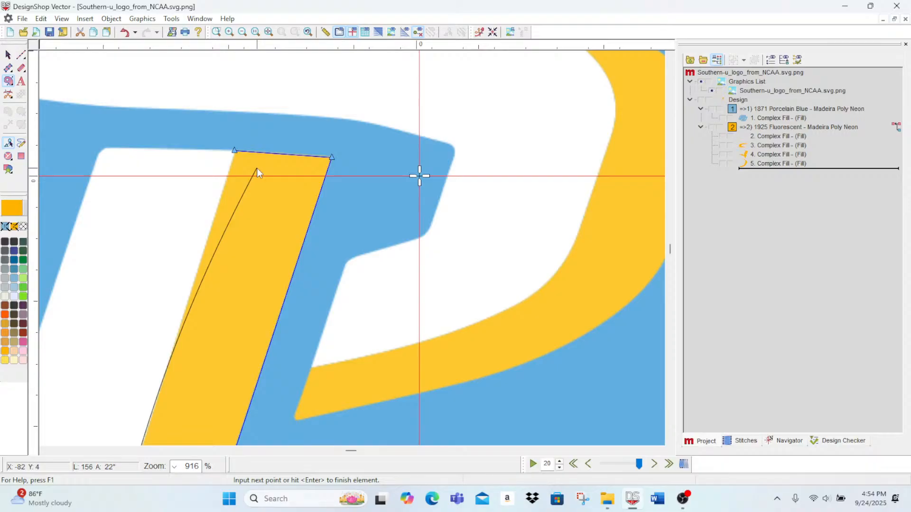
# Step: Trace the slanted bar's outer side up to its top corner, close the outline and finish the fill
pyautogui.scroll(1, 253, 160)
pyautogui.scroll(-2, 229, 244)
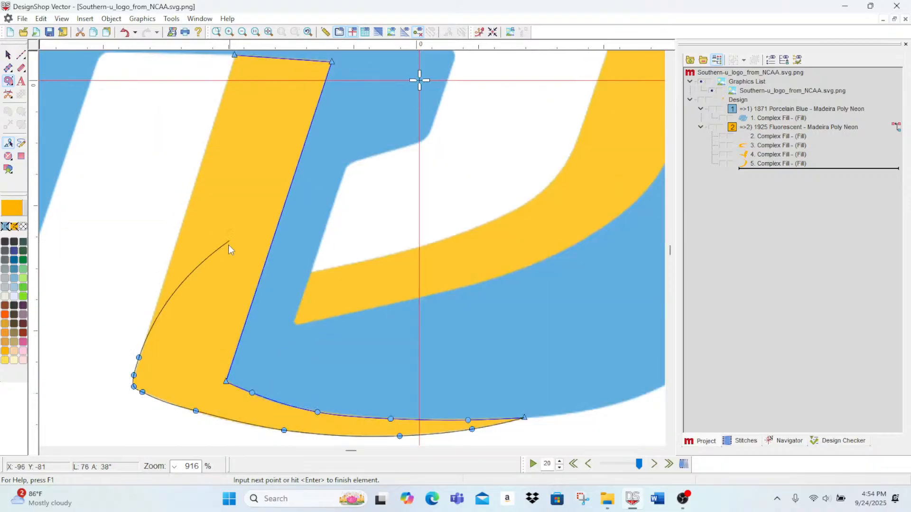
pyautogui.click(177, 239)
pyautogui.scroll(2, 246, 95)
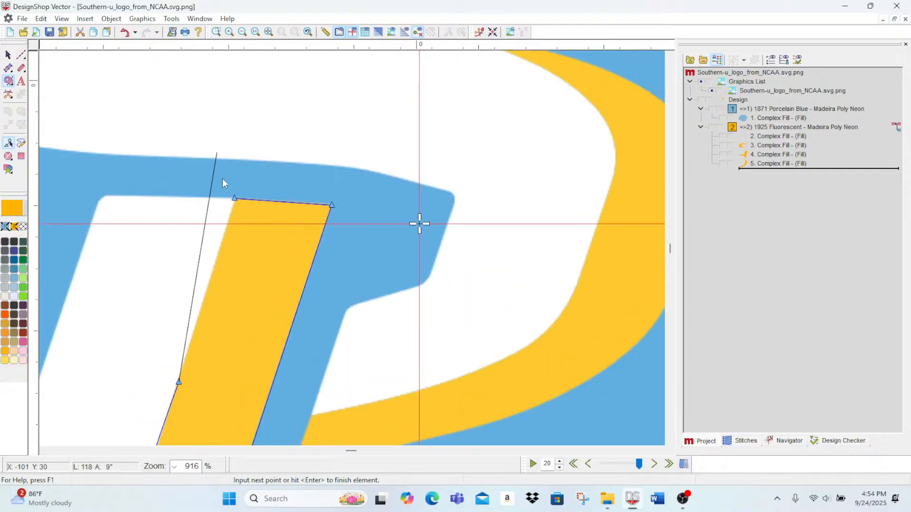
pyautogui.click(234, 200)
pyautogui.scroll(-4, 290, 268)
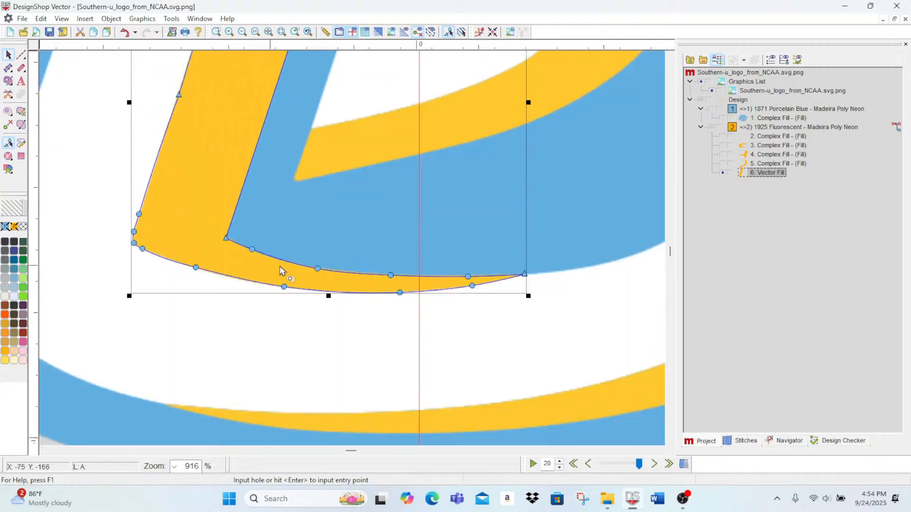
pyautogui.scroll(-2, 451, 345)
pyautogui.scroll(1, 339, 254)
pyautogui.scroll(-2, 320, 261)
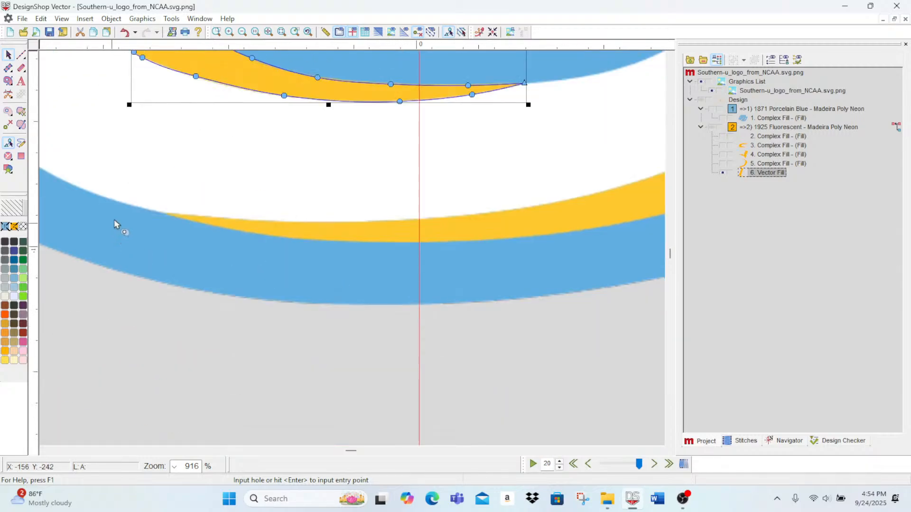
pyautogui.click(7, 83)
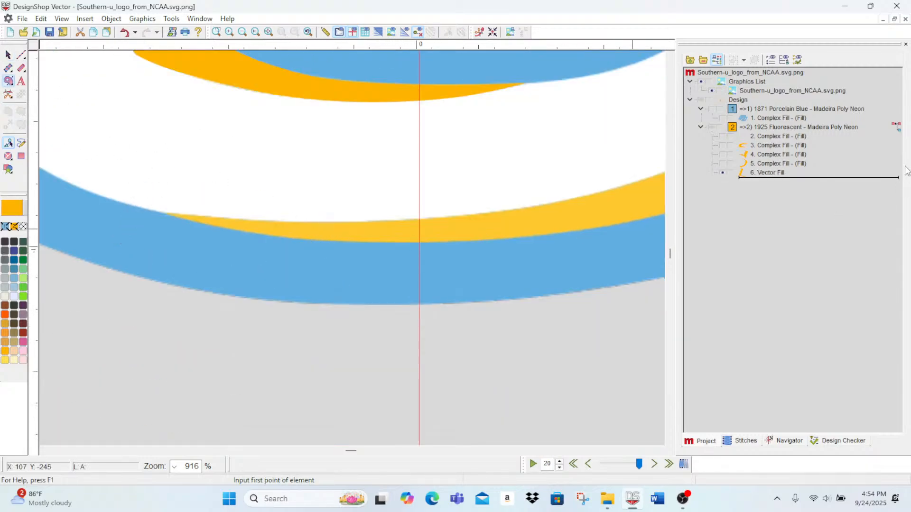
# Step: Enable Short Stitch on the new slanted bar fill, set its density to 3.2 pt and apply the changes
pyautogui.doubleClick(769, 173)
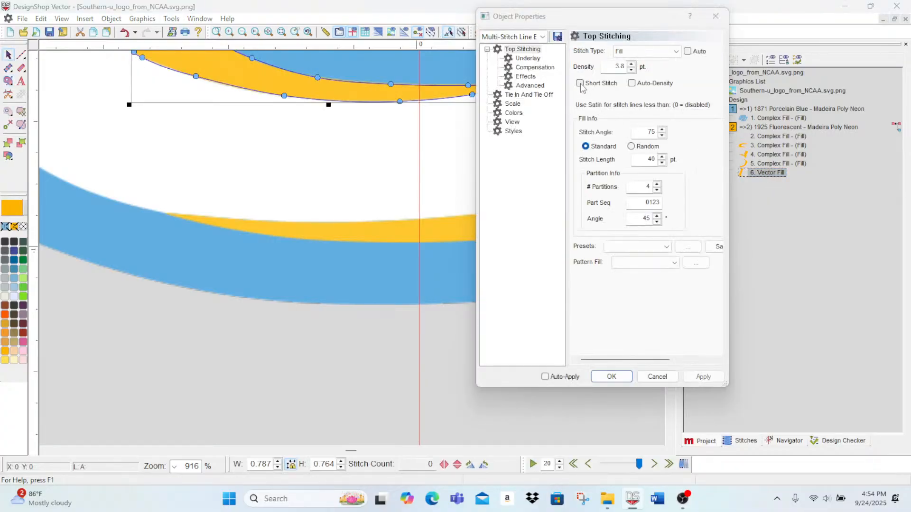
pyautogui.click(579, 83)
pyautogui.click(631, 70)
pyautogui.click(632, 70)
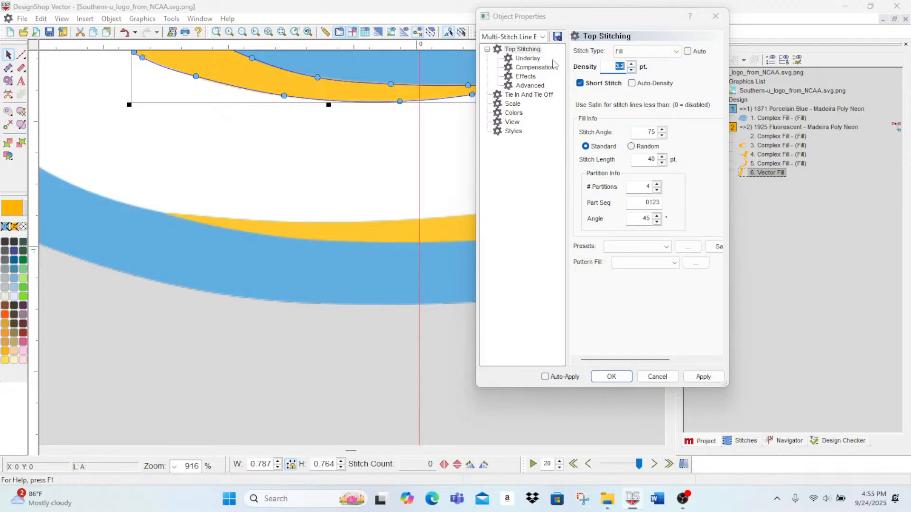
pyautogui.click(703, 377)
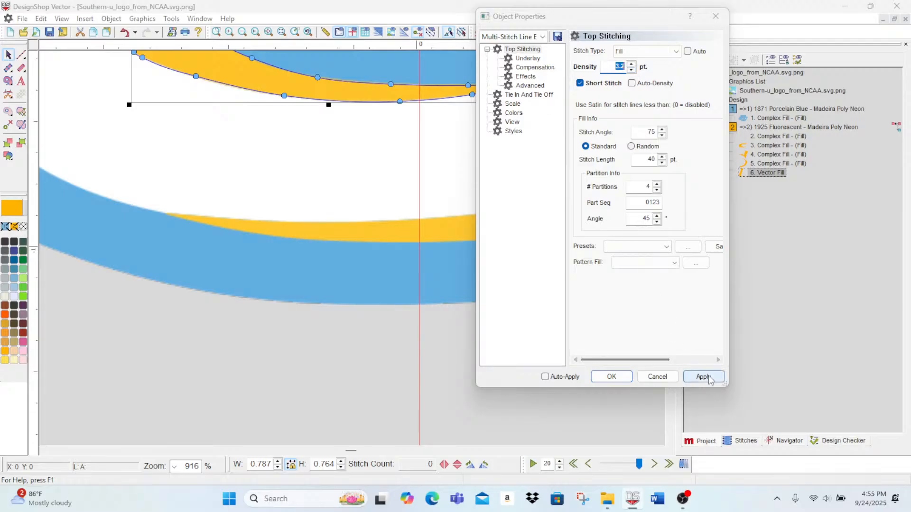
# Step: Turn off auto-underlay for the bar fill, set its Edge Walk secondary underlay's border margin to 5 pt, and deselect the fill
pyautogui.click(519, 58)
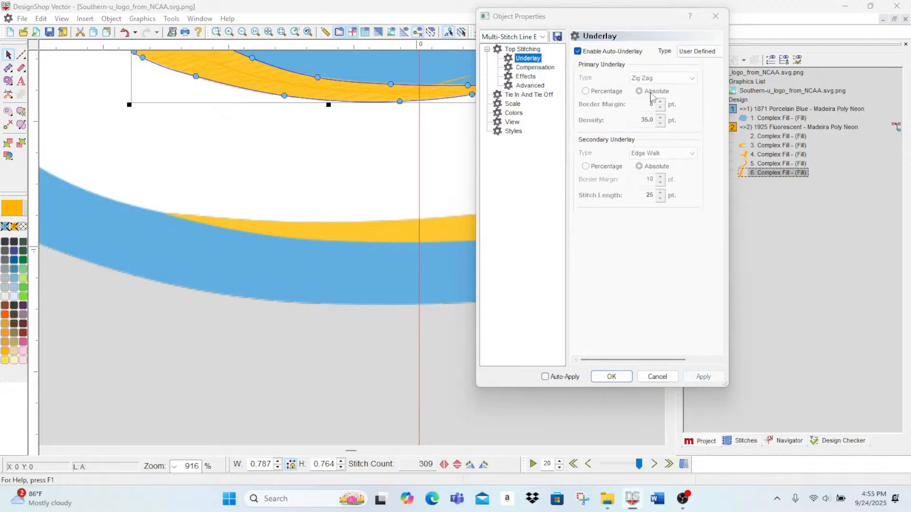
pyautogui.click(577, 52)
pyautogui.click(578, 51)
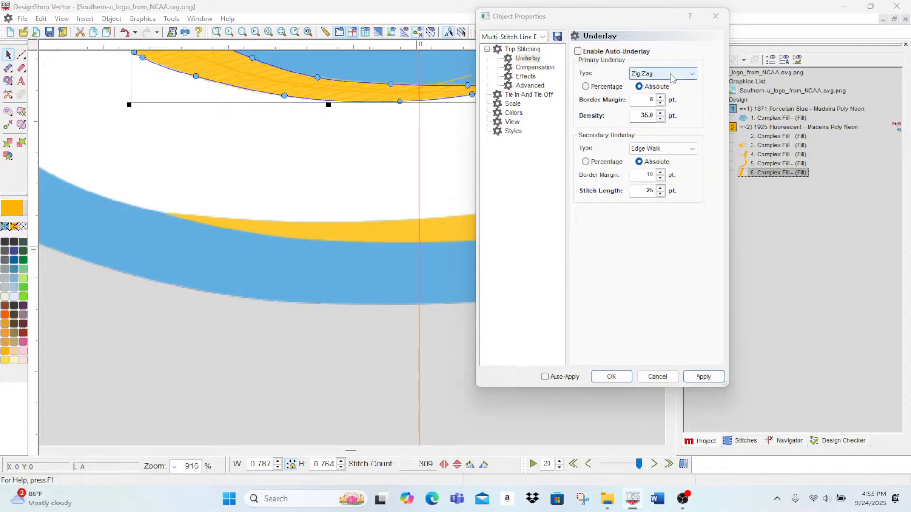
pyautogui.click(661, 180)
pyautogui.click(660, 179)
pyautogui.click(660, 179)
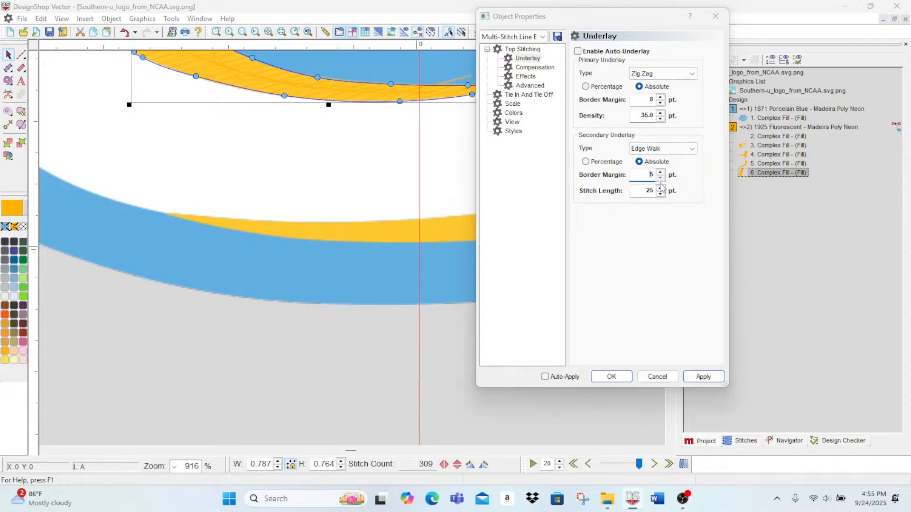
pyautogui.click(702, 378)
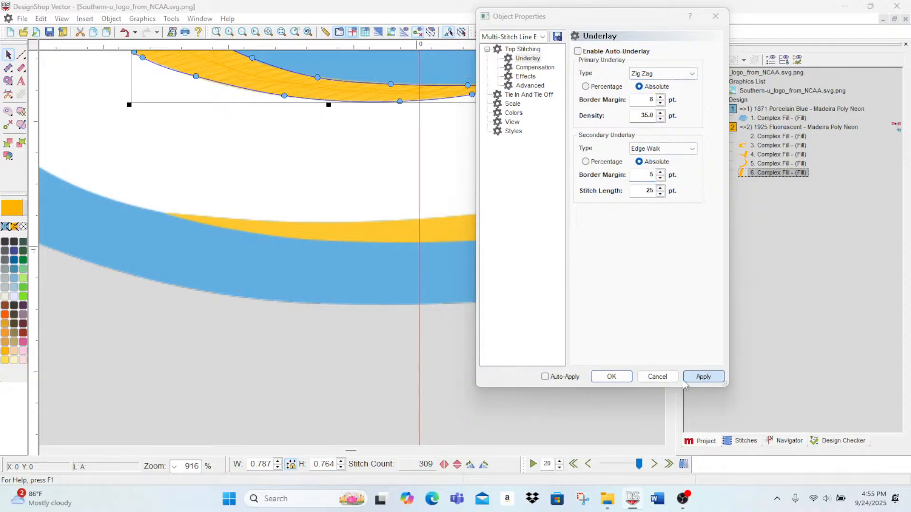
pyautogui.click(615, 380)
pyautogui.click(397, 378)
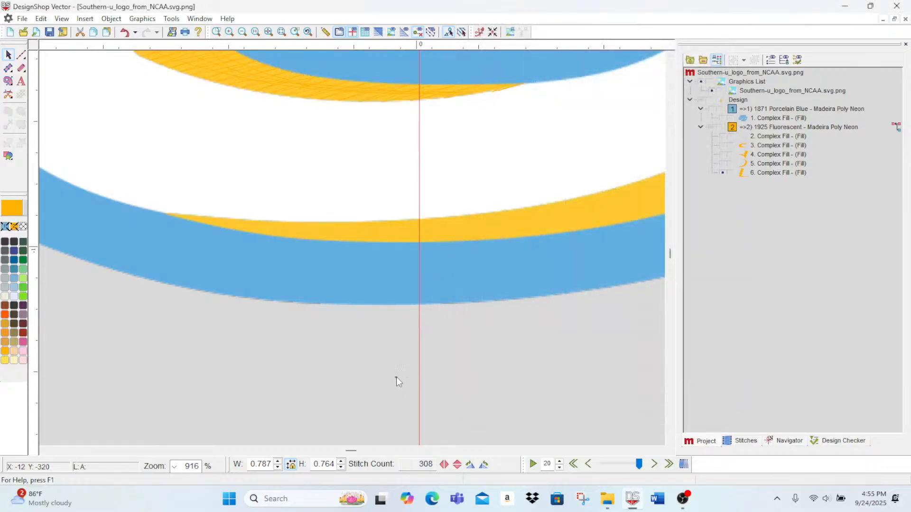
# Step: Show the curved gold fill (Complex Fill 5) again, enable Short Stitch and set its density to 3.2 pt
pyautogui.scroll(5, 408, 404)
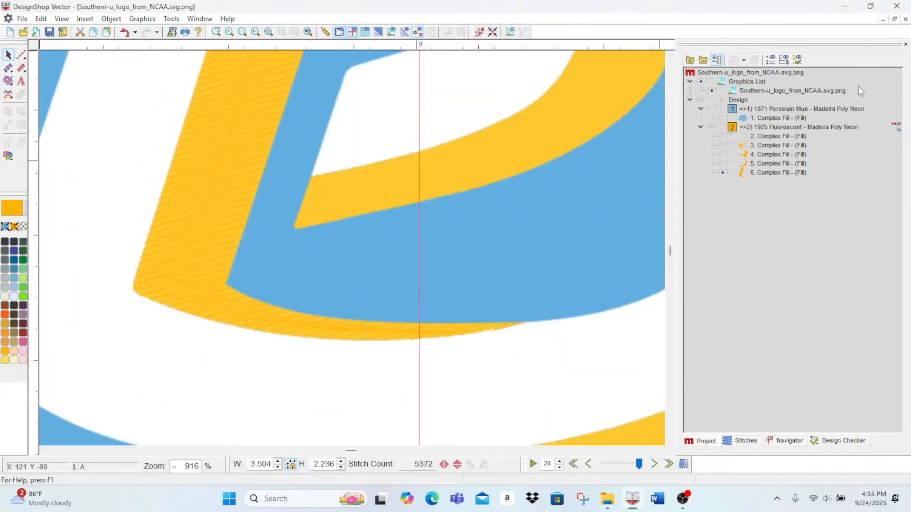
pyautogui.click(772, 164)
pyautogui.click(724, 163)
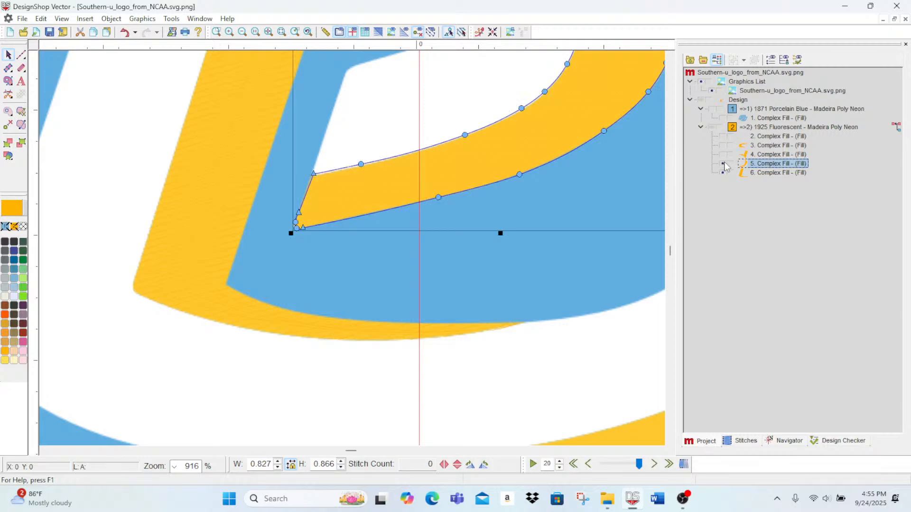
pyautogui.doubleClick(762, 165)
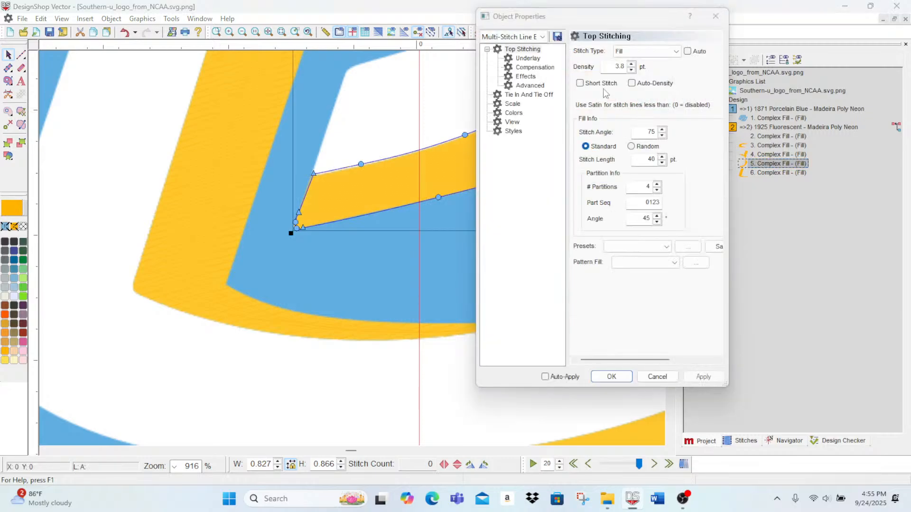
pyautogui.click(579, 83)
pyautogui.click(632, 70)
pyautogui.click(632, 70)
pyautogui.click(631, 70)
pyautogui.click(632, 70)
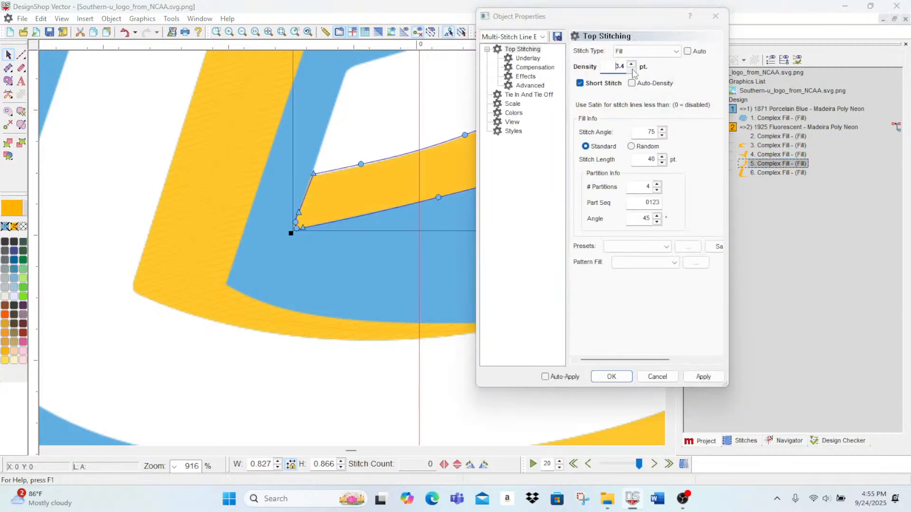
pyautogui.click(631, 70)
pyautogui.click(716, 378)
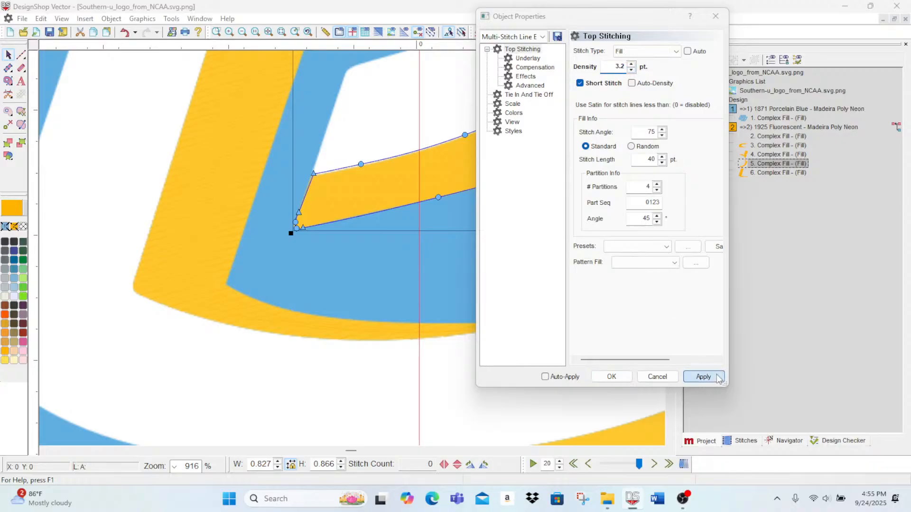
pyautogui.click(619, 380)
# Step: Reposition the curved fill's stitch direction line across its lower tail and add two direction lines across the lower bend and upper bend
pyautogui.scroll(2, 504, 301)
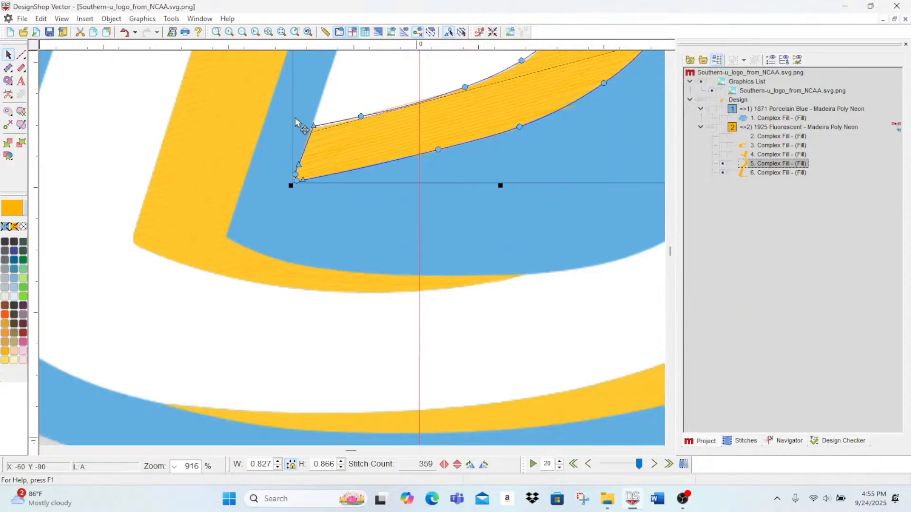
pyautogui.click(243, 32)
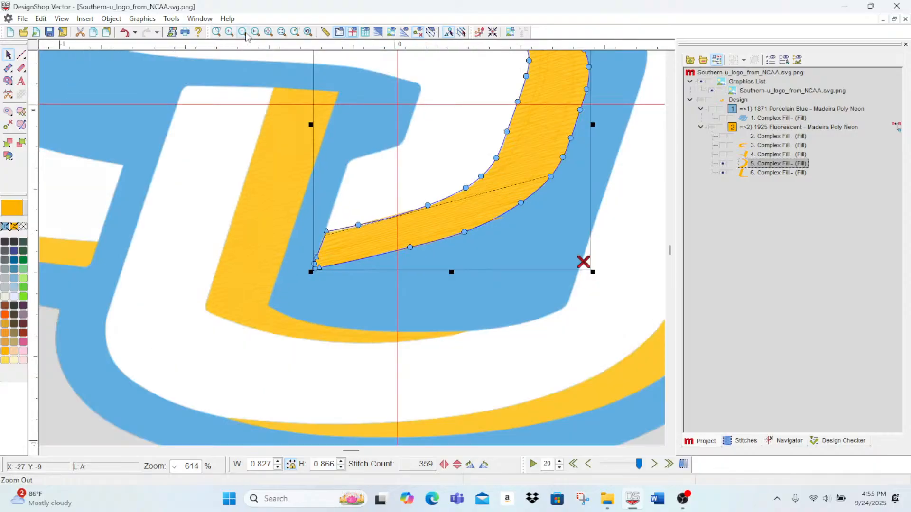
pyautogui.click(242, 32)
pyautogui.click(242, 32)
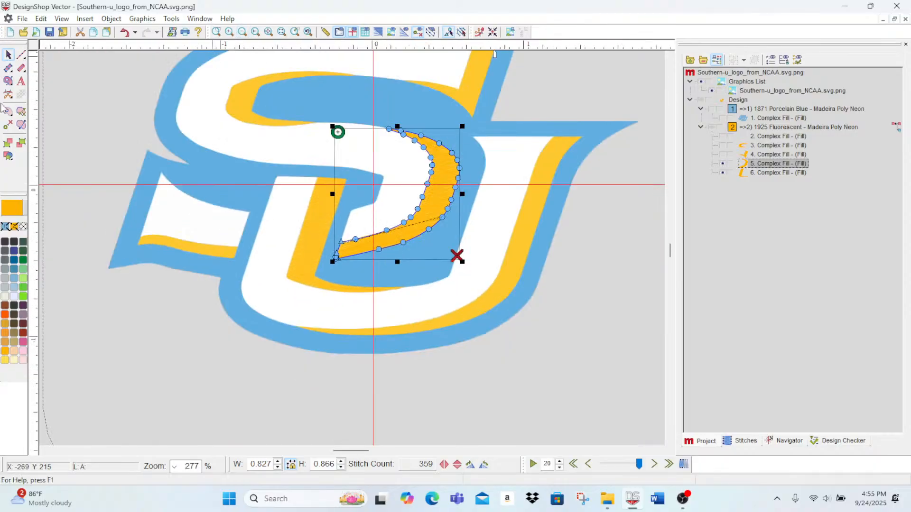
pyautogui.click(21, 124)
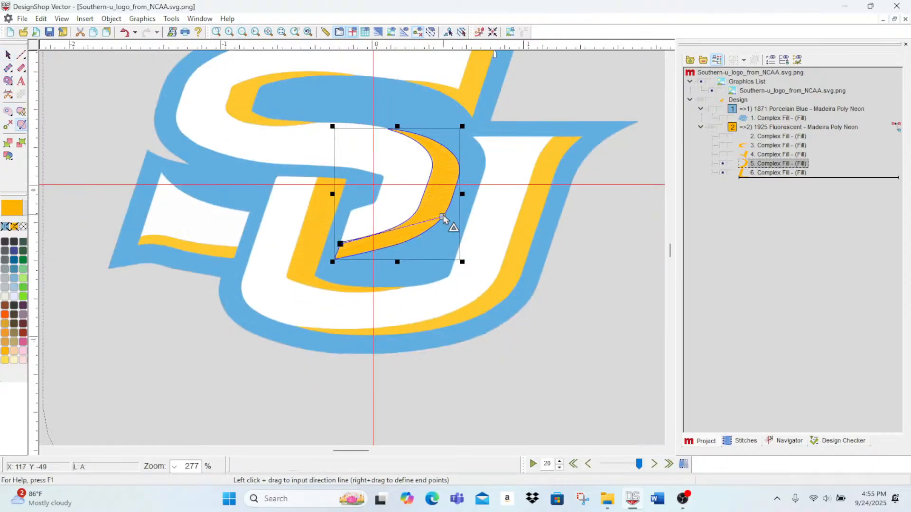
pyautogui.moveTo(443, 216); pyautogui.dragTo(351, 241)
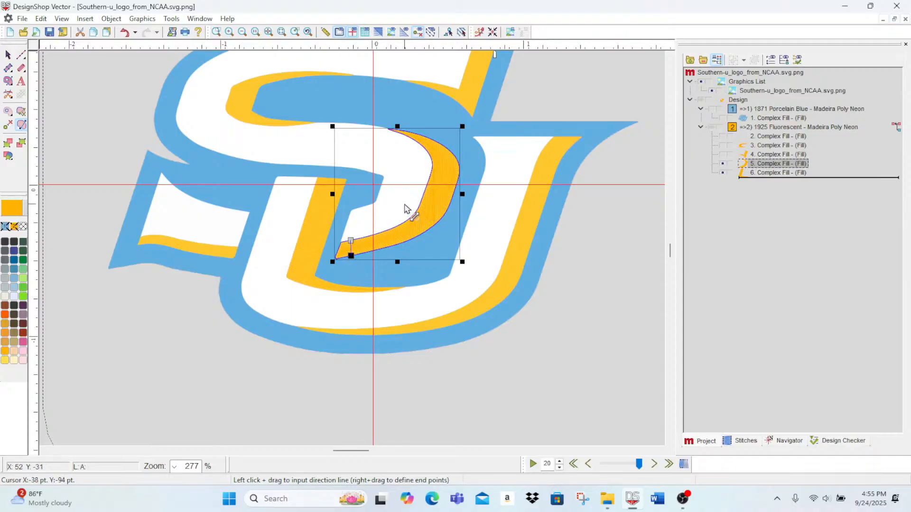
pyautogui.moveTo(417, 210); pyautogui.dragTo(440, 220)
pyautogui.moveTo(421, 169); pyautogui.dragTo(470, 160)
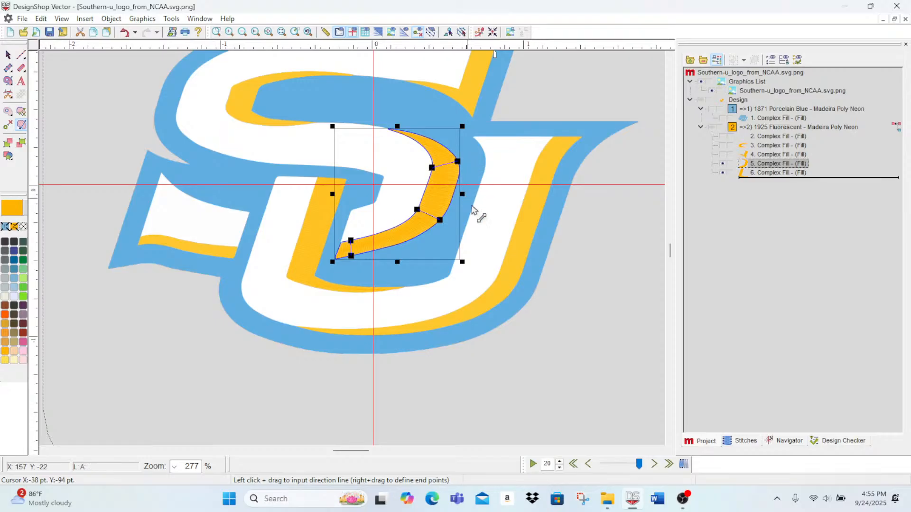
# Step: Tilt the stitch direction line at the top of the L-shaped gold fill (Complex Fill 6) and add direction lines across its lower corner and thin tail
pyautogui.click(785, 173)
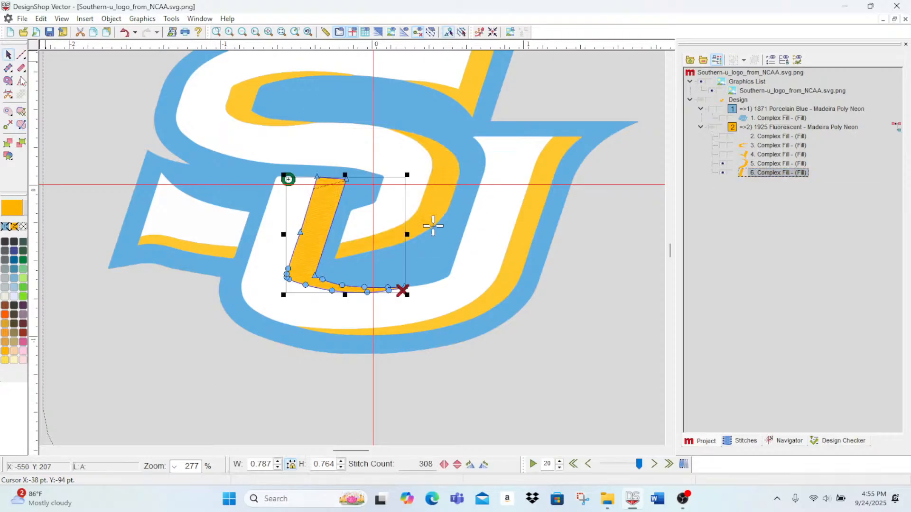
pyautogui.click(22, 125)
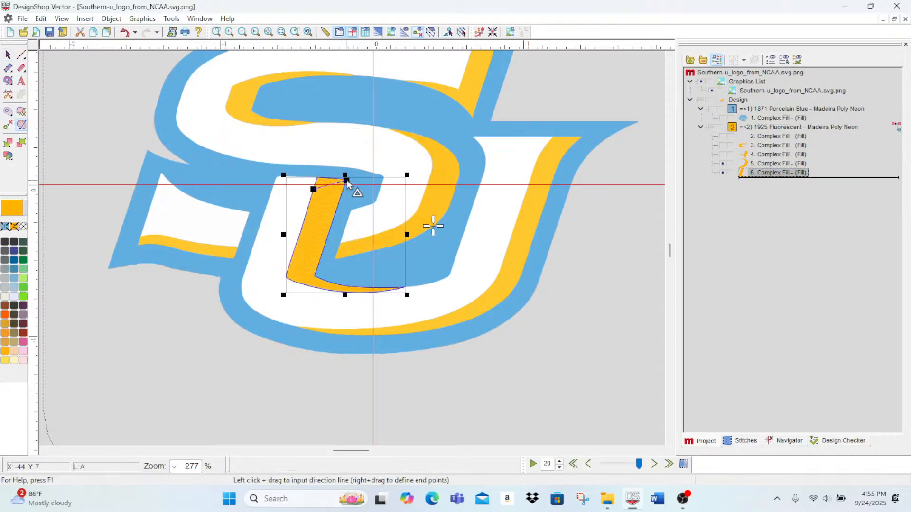
pyautogui.moveTo(346, 181); pyautogui.dragTo(342, 194)
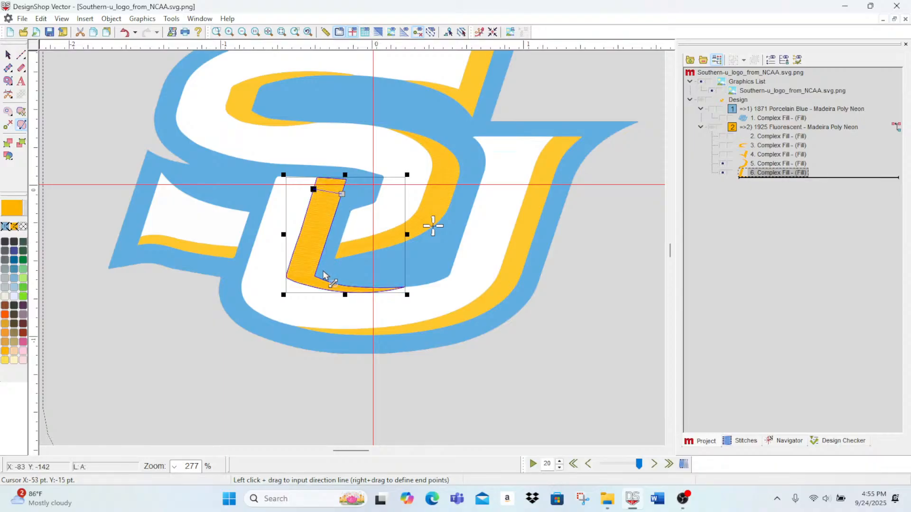
pyautogui.moveTo(316, 272); pyautogui.dragTo(298, 283)
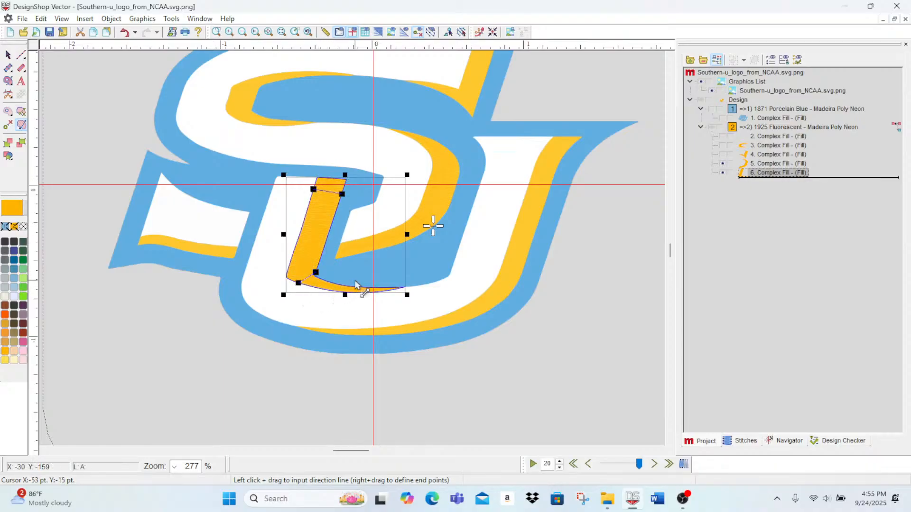
pyautogui.moveTo(353, 286); pyautogui.dragTo(351, 293)
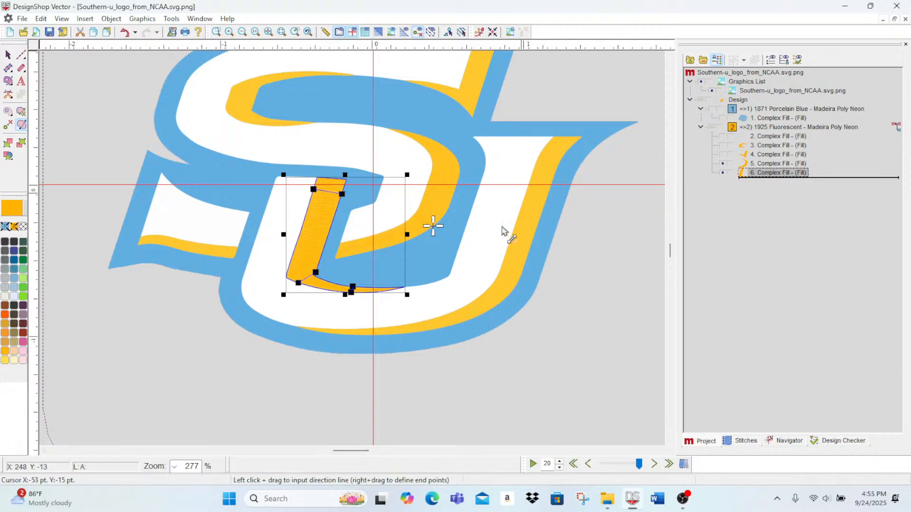
pyautogui.click(8, 55)
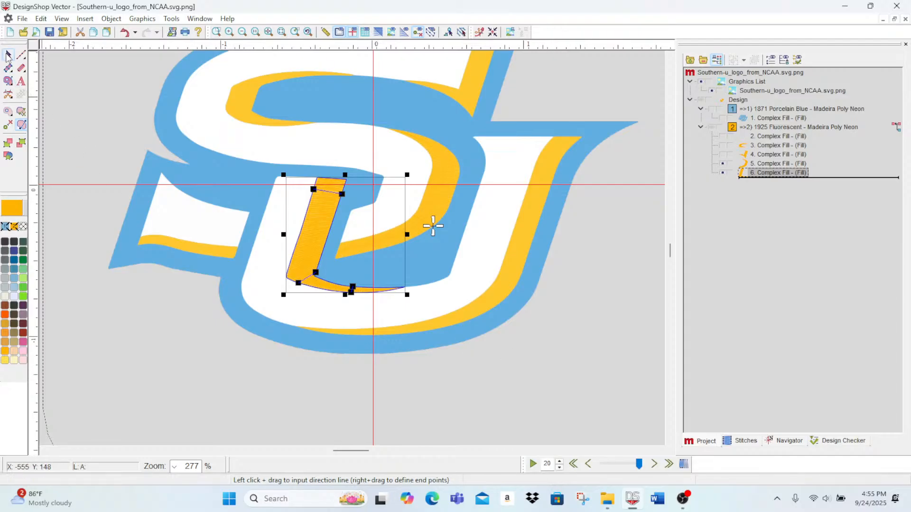
pyautogui.click(556, 400)
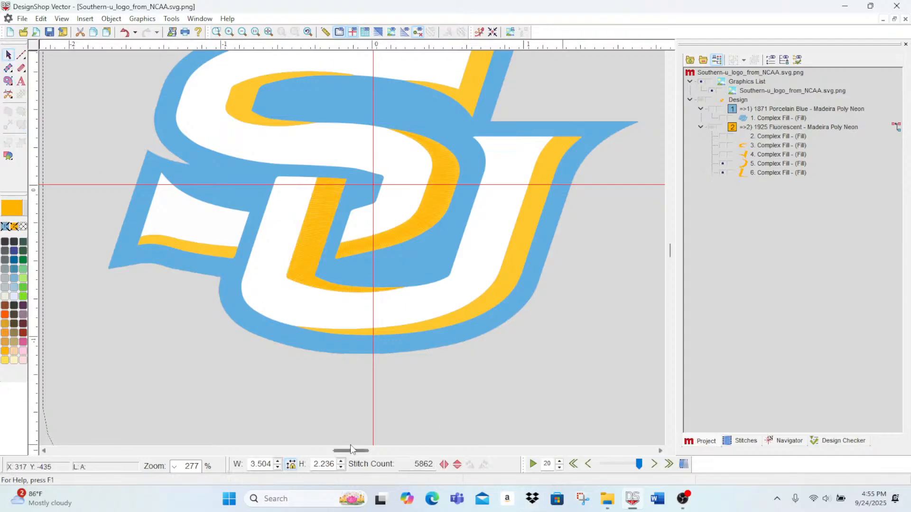
# Step: Start a new fill outline at the left tip of the U's outer gold accent and trace its inner edge along the bottom into the right bend
pyautogui.moveTo(351, 451); pyautogui.dragTo(357, 451)
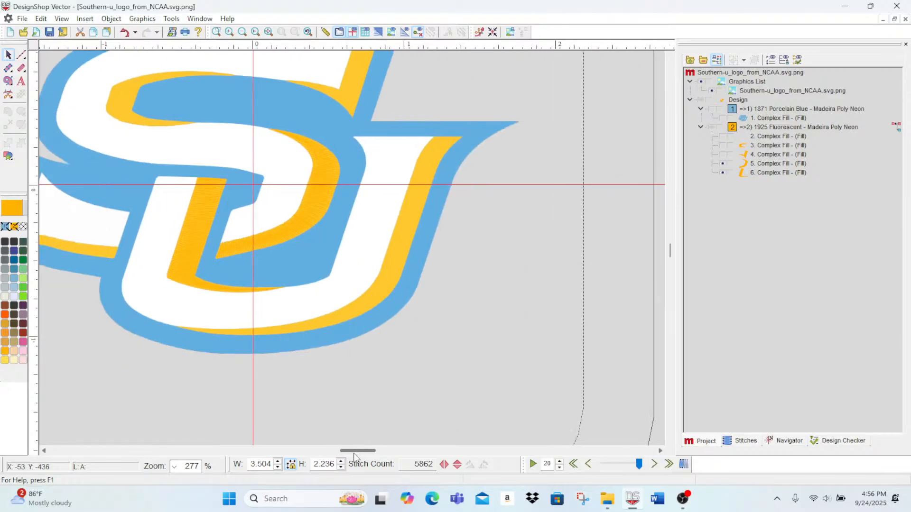
pyautogui.click(8, 82)
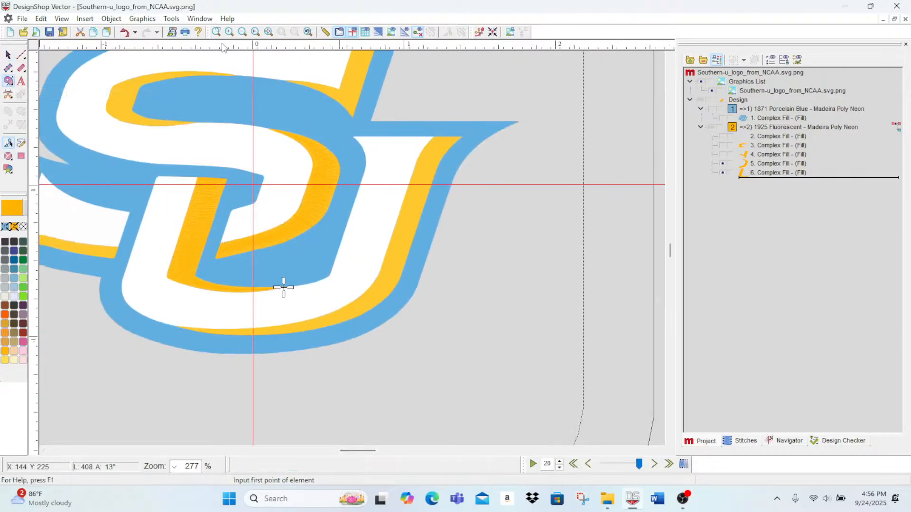
pyautogui.click(231, 32)
pyautogui.click(230, 33)
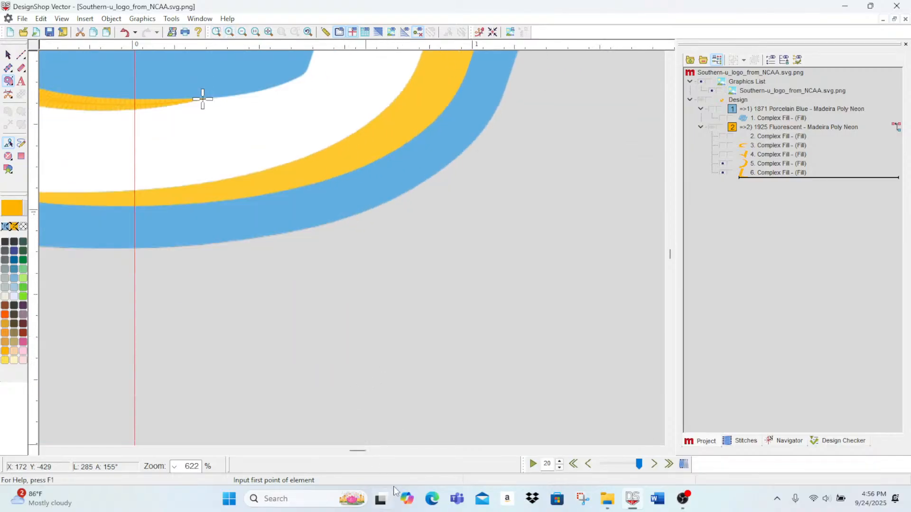
pyautogui.moveTo(362, 456); pyautogui.dragTo(355, 454)
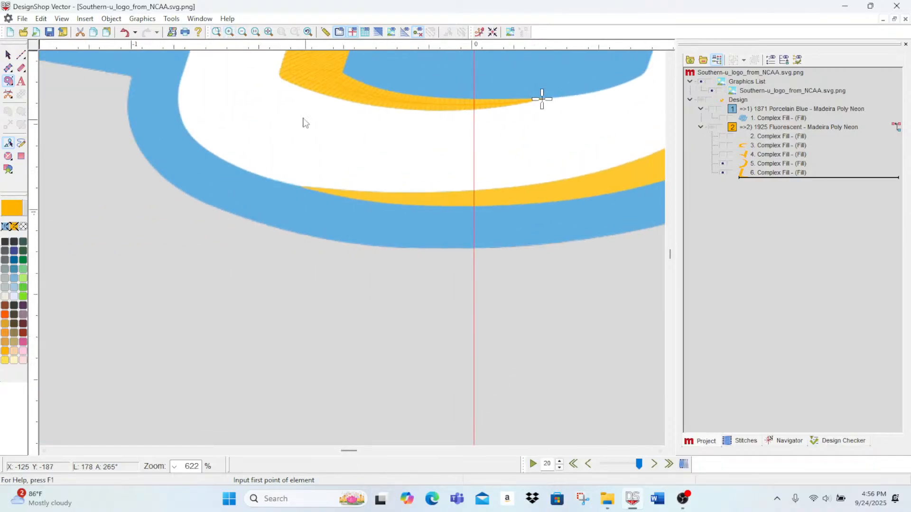
pyautogui.click(301, 185)
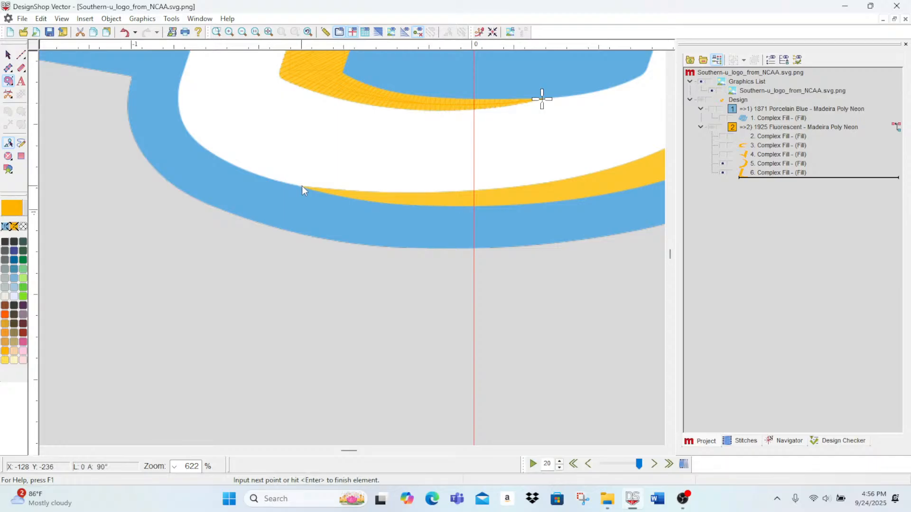
pyautogui.click(358, 191)
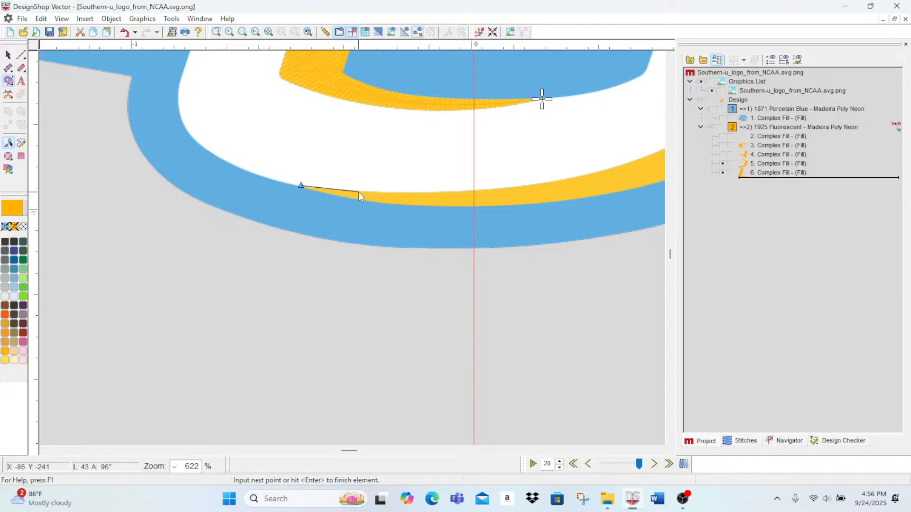
pyautogui.click(471, 190)
pyautogui.hscroll(5, 472, 191)
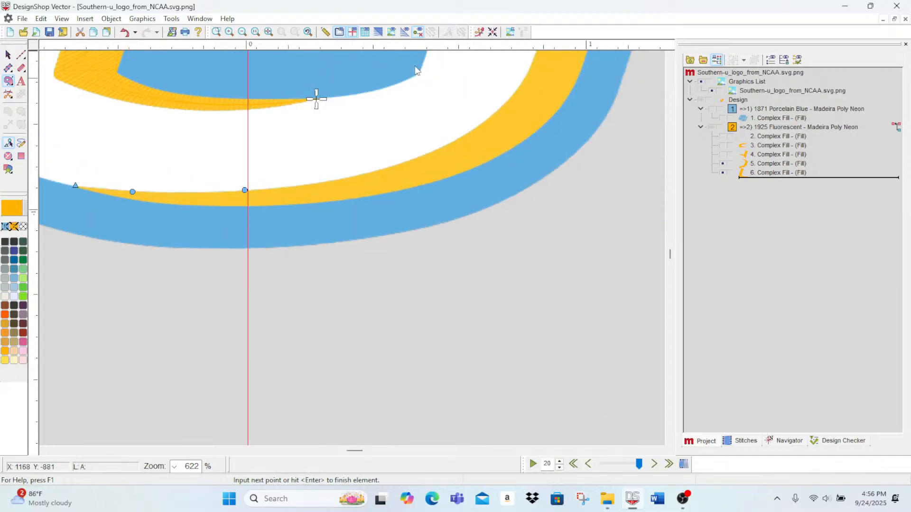
pyautogui.click(341, 180)
pyautogui.hscroll(2, 340, 180)
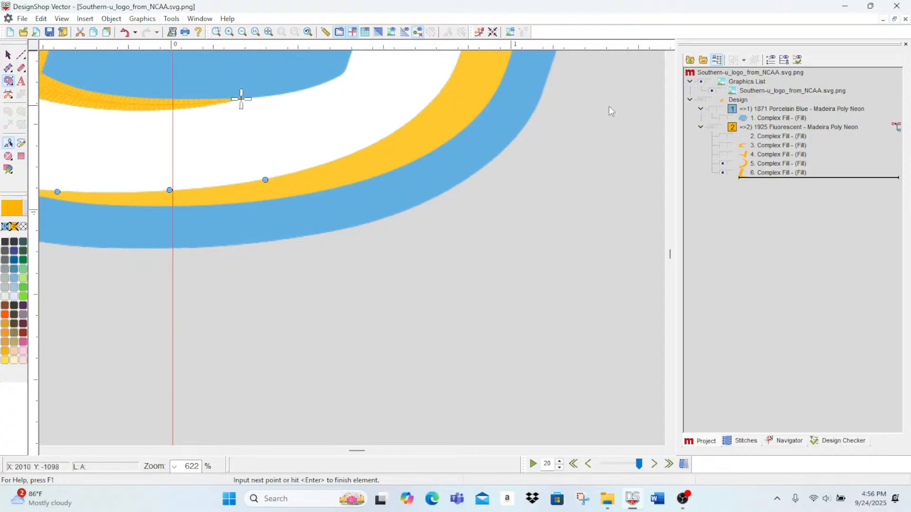
pyautogui.click(375, 143)
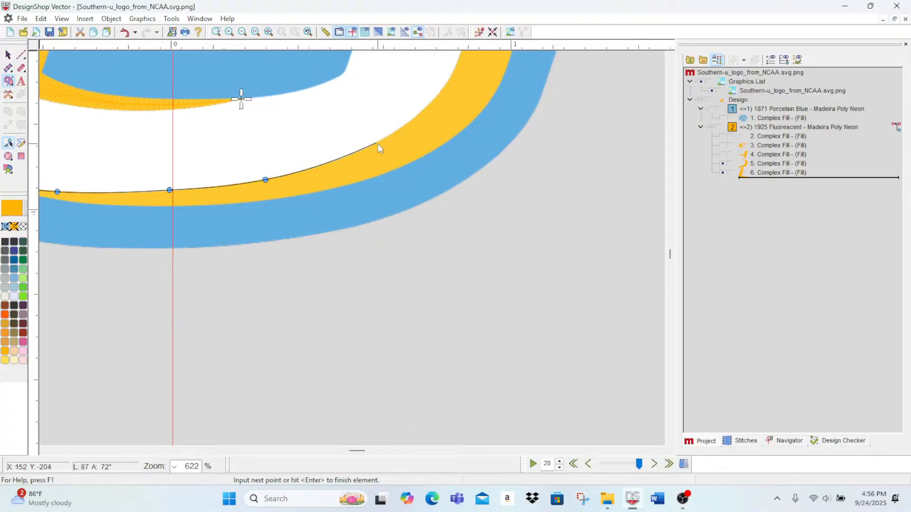
pyautogui.click(424, 109)
# Step: Continue the outline through the bend and up the inner edge of the U's right gold stem to its top corner, replacing a misplaced point
pyautogui.scroll(4, 424, 110)
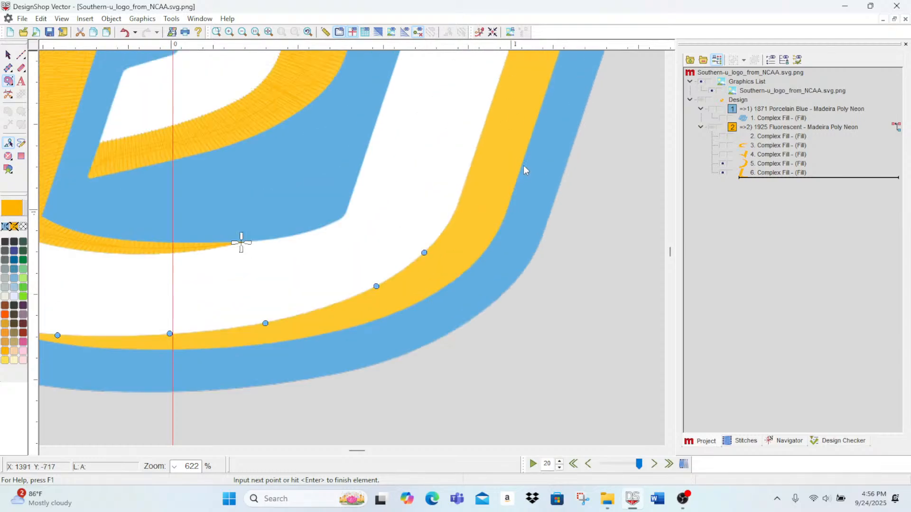
pyautogui.click(450, 223)
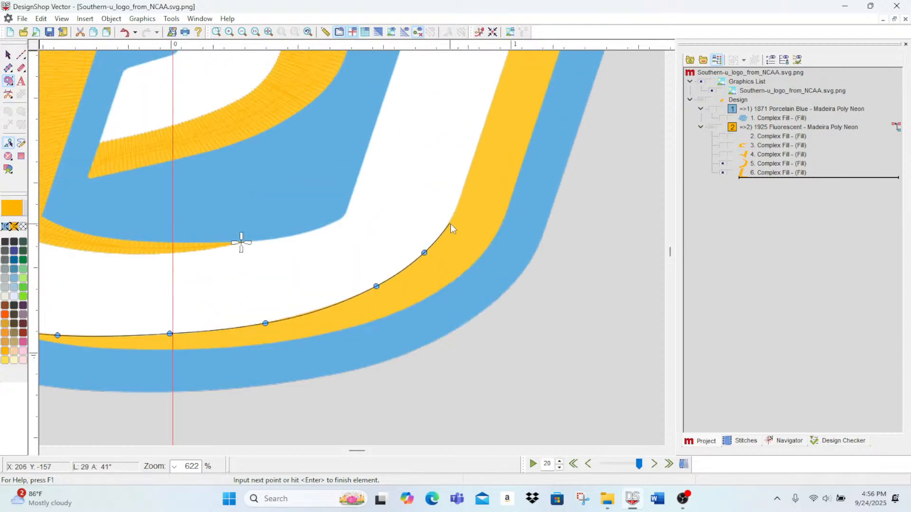
pyautogui.click(471, 170)
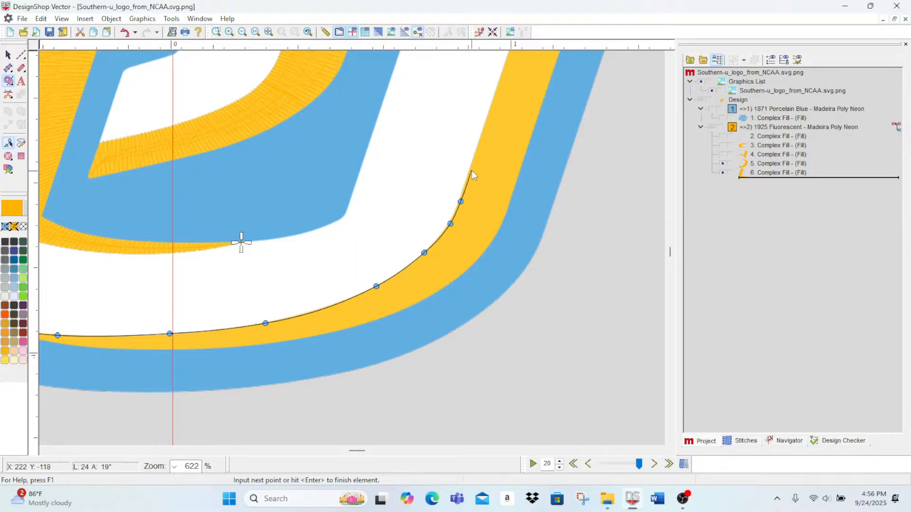
pyautogui.click(486, 121)
pyautogui.scroll(2, 487, 124)
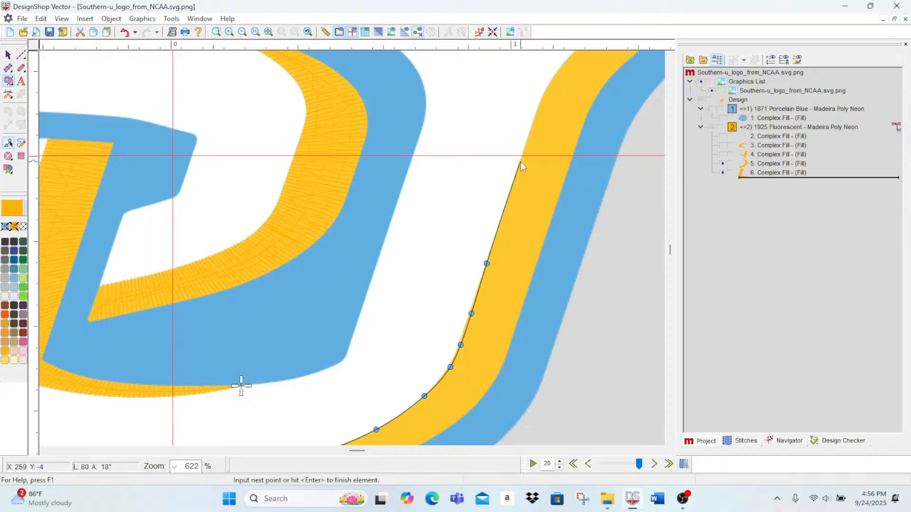
pyautogui.click(520, 162)
pyautogui.click(534, 117)
pyautogui.click(560, 72)
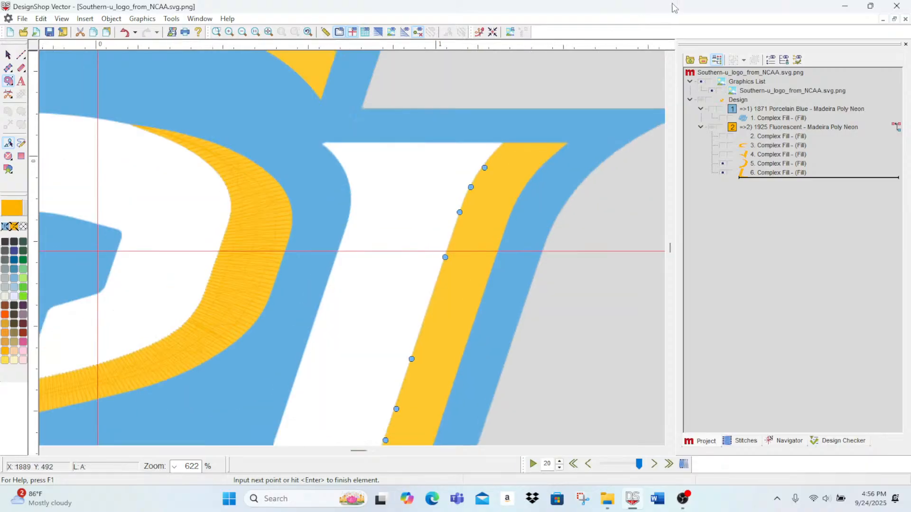
pyautogui.press('BackSpace')
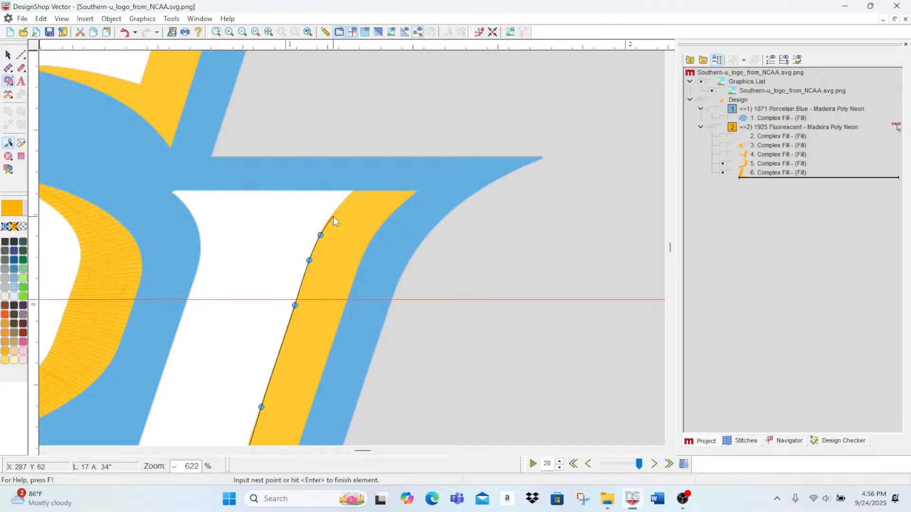
pyautogui.click(355, 188)
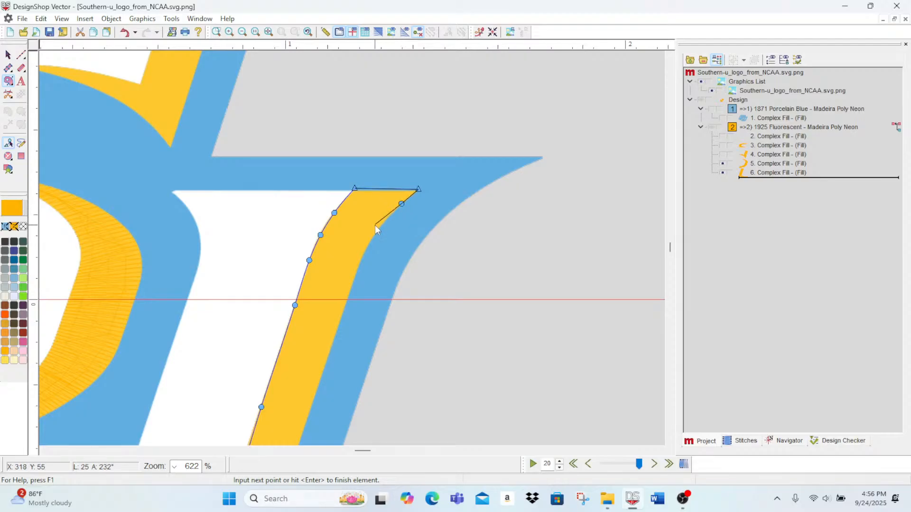
# Step: Trace the outer edge of the gold stem from its top end down and around the lower right bend of the U
pyautogui.click(360, 261)
pyautogui.click(341, 318)
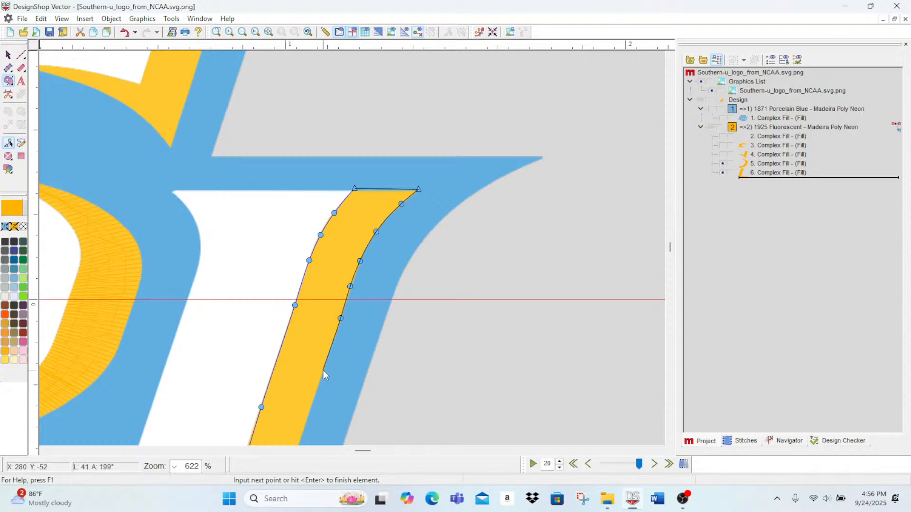
pyautogui.click(323, 370)
pyautogui.scroll(-3, 317, 370)
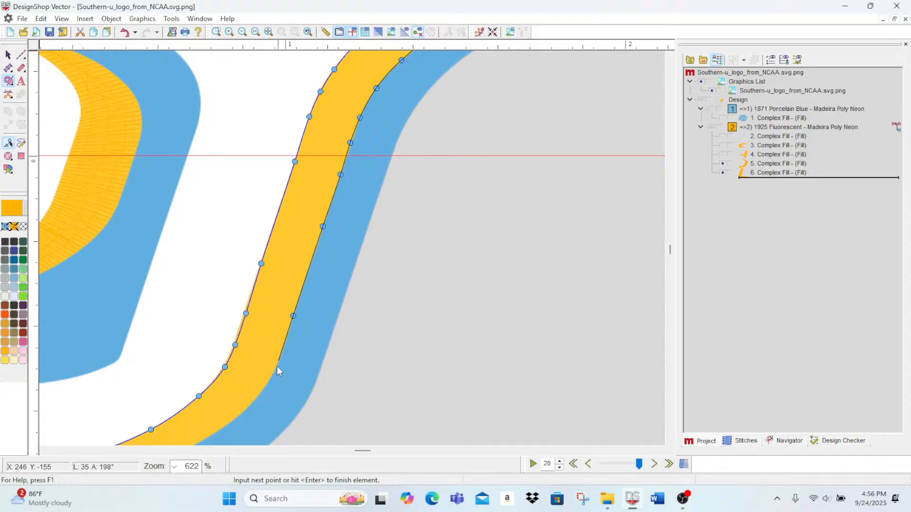
pyautogui.click(281, 352)
pyautogui.click(234, 419)
pyautogui.scroll(-3, 234, 420)
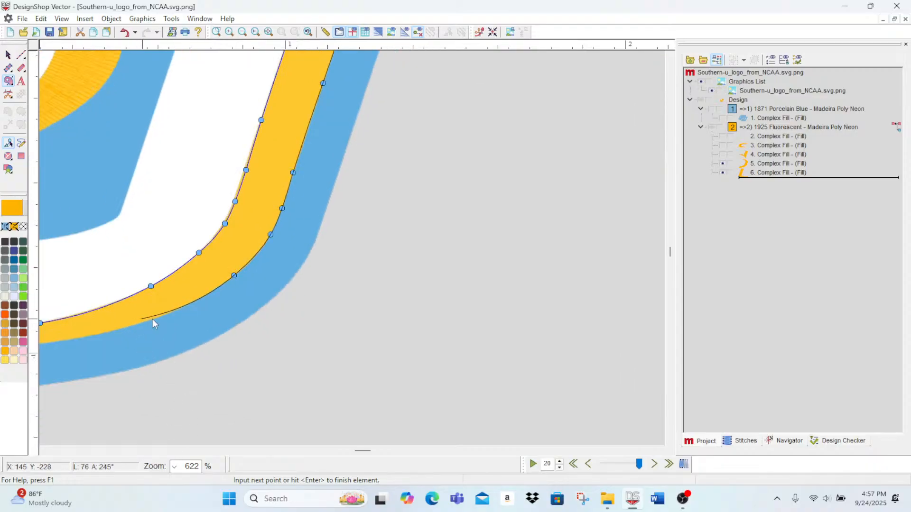
pyautogui.click(178, 309)
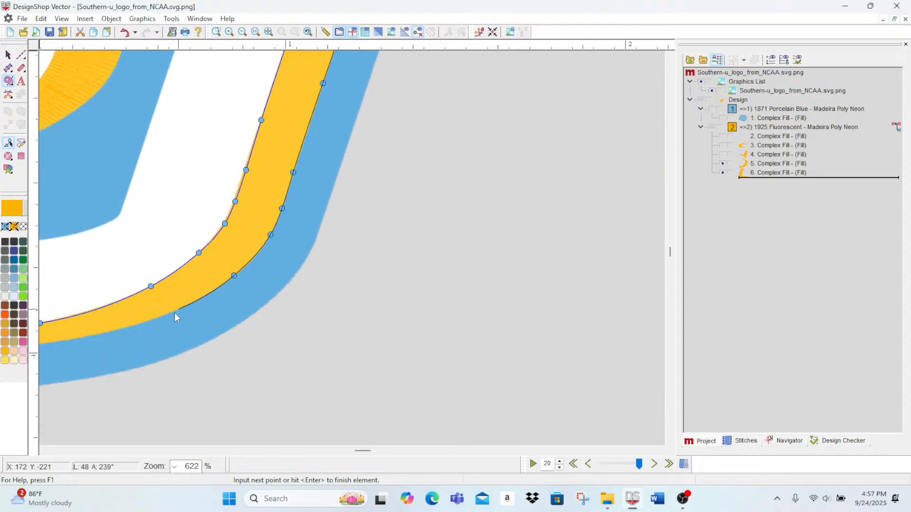
pyautogui.click(119, 330)
# Step: Trace the accent's lower edge back along the bottom of the U to the left tip and finish the outline as a vector fill
pyautogui.hscroll(-5, 120, 330)
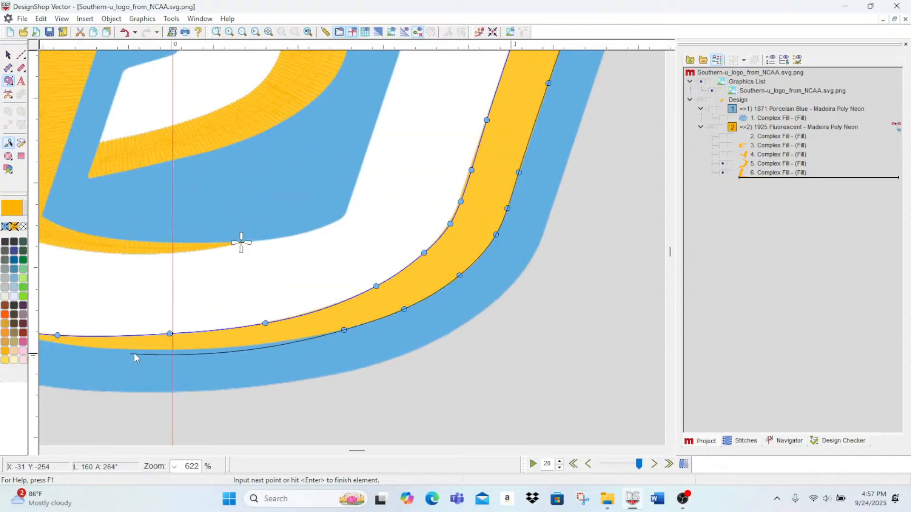
pyautogui.click(263, 346)
pyautogui.scroll(-1, 245, 352)
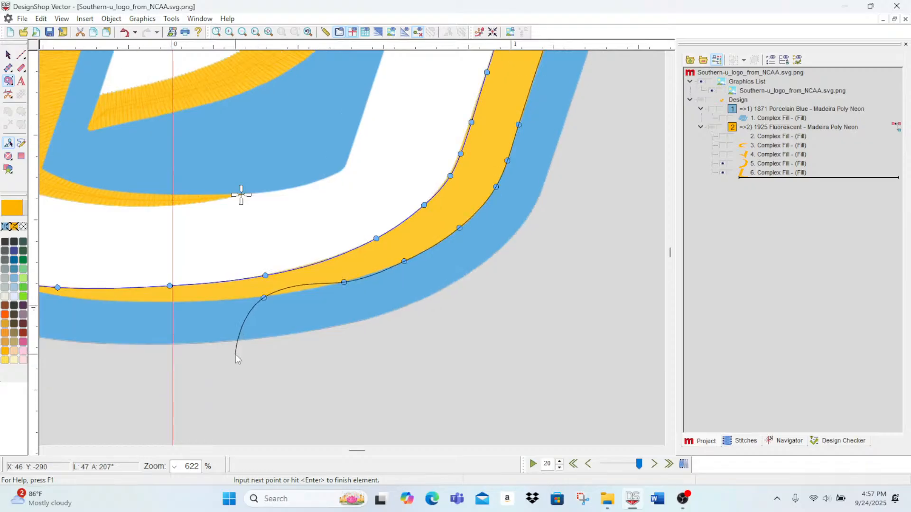
pyautogui.click(132, 302)
pyautogui.hscroll(-5, 71, 290)
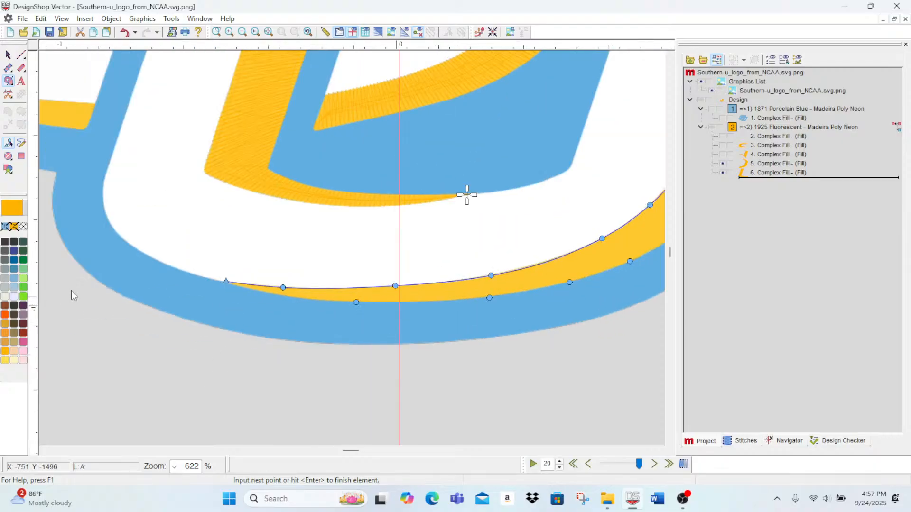
pyautogui.click(275, 294)
pyautogui.press('Return')
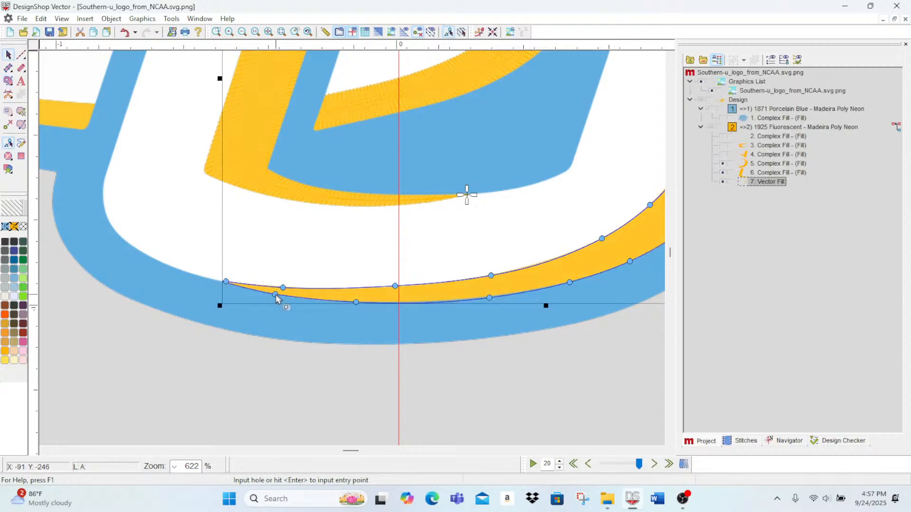
# Step: Show the hidden gold fills, select the whole gold colour group, set its top stitching density to 3.2 pt and apply the change
pyautogui.scroll(4, 404, 372)
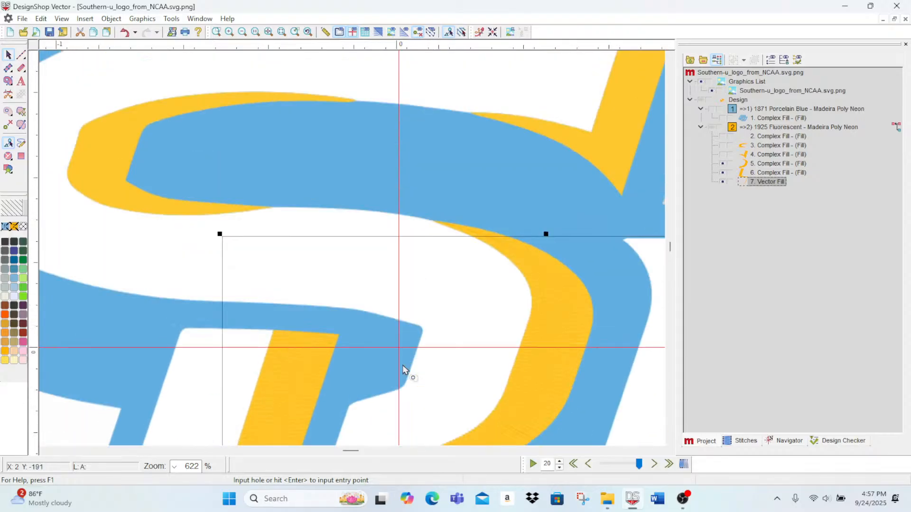
pyautogui.scroll(2, 403, 370)
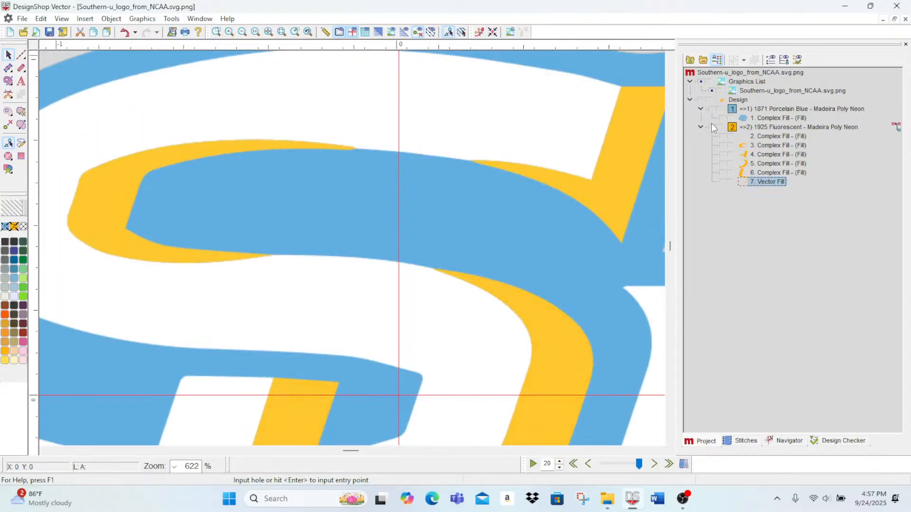
pyautogui.click(766, 119)
pyautogui.doubleClick(766, 120)
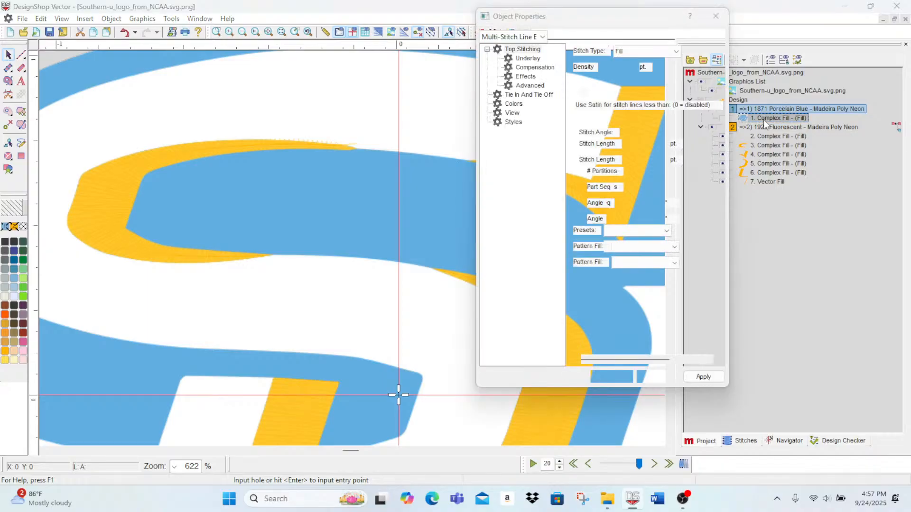
pyautogui.click(767, 127)
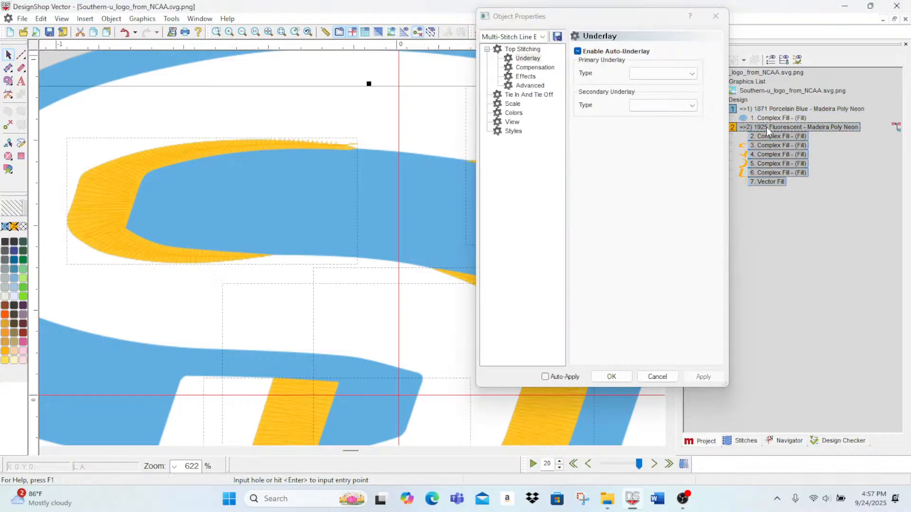
pyautogui.click(523, 50)
pyautogui.click(629, 71)
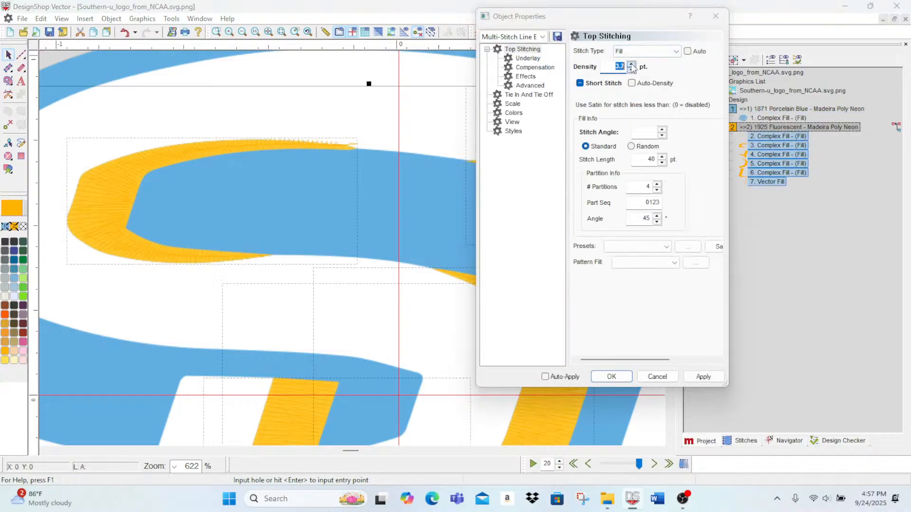
pyautogui.click(631, 70)
pyautogui.click(631, 70)
pyautogui.click(631, 70)
pyautogui.click(701, 379)
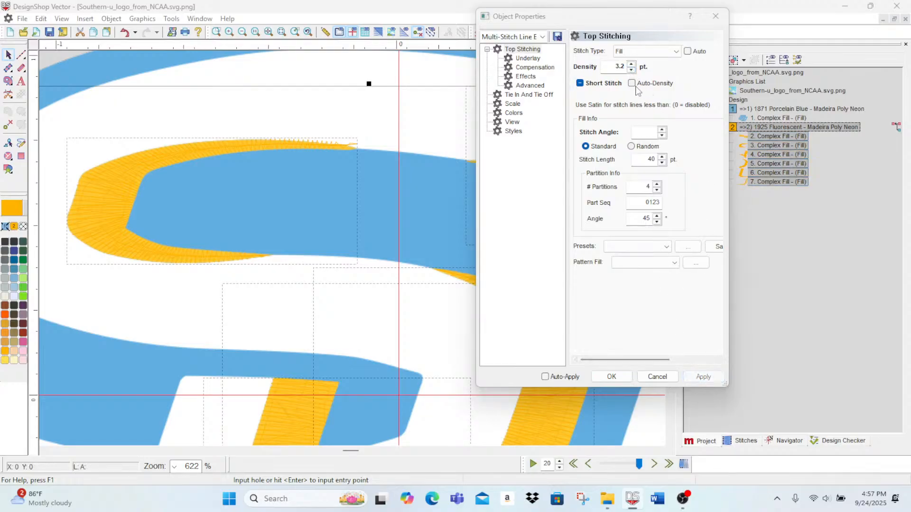
# Step: Adjust the Short Stitch option of the selected gold fills and accept the object properties
pyautogui.click(580, 83)
pyautogui.click(580, 83)
pyautogui.click(611, 377)
# Step: Show the hidden blue base fill, turn on the 3D stitch view and move the gold colour group ahead of the blue in sewing order
pyautogui.scroll(-5, 367, 339)
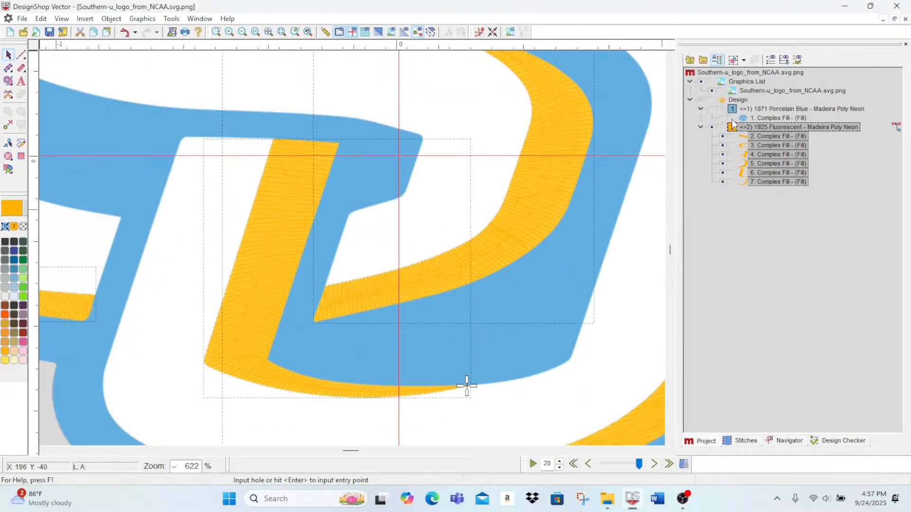
pyautogui.click(711, 108)
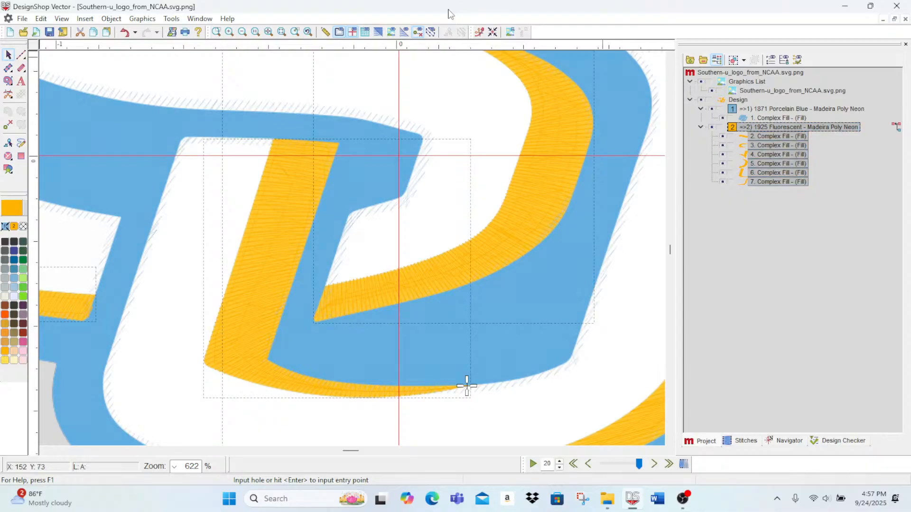
pyautogui.click(378, 32)
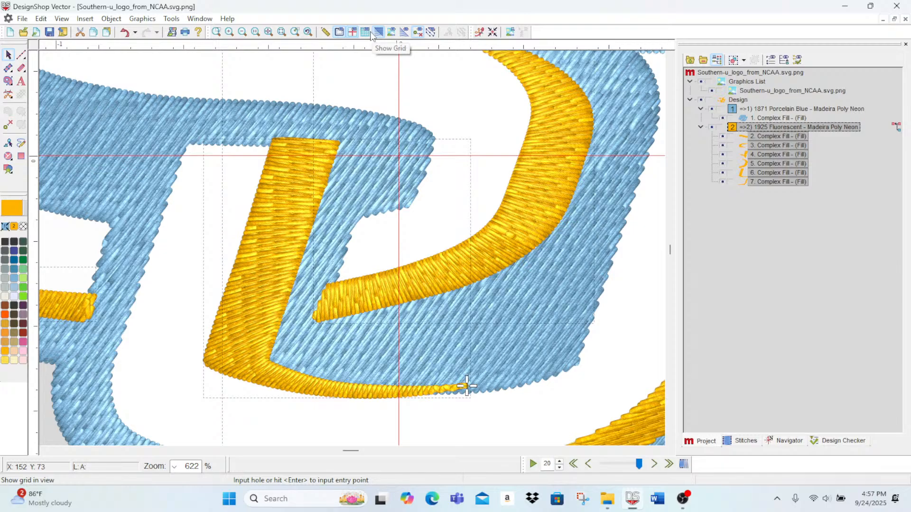
pyautogui.moveTo(774, 127); pyautogui.dragTo(773, 105)
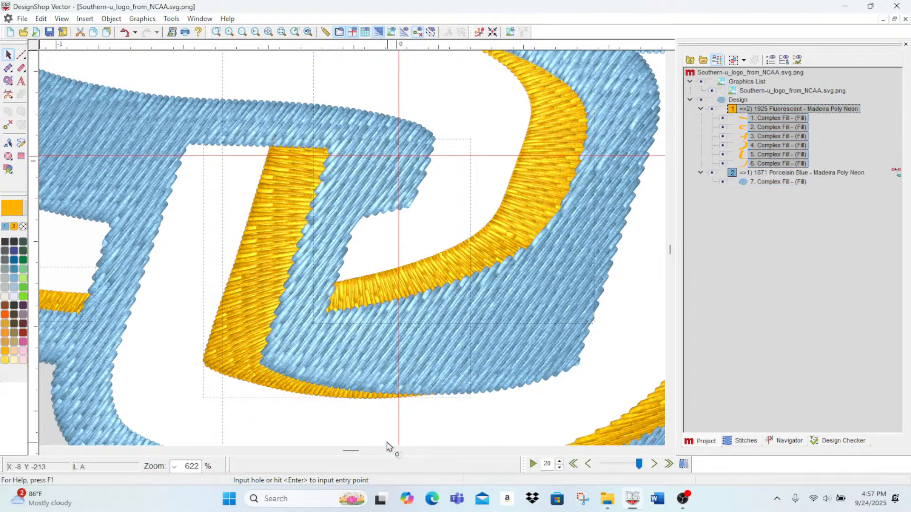
pyautogui.scroll(-3, 453, 292)
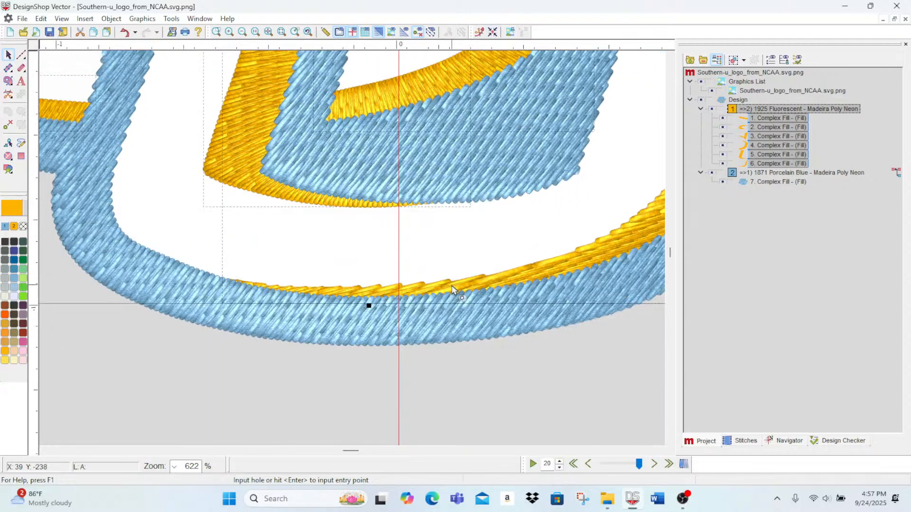
# Step: Add two stitch direction lines to the U's outer gold accent, one across its bottom curve and one across its right stem
pyautogui.click(767, 164)
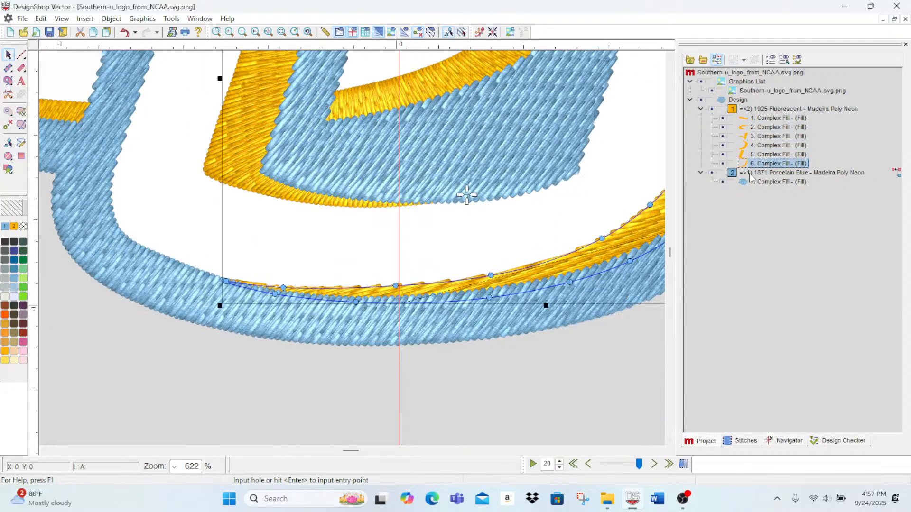
pyautogui.click(19, 125)
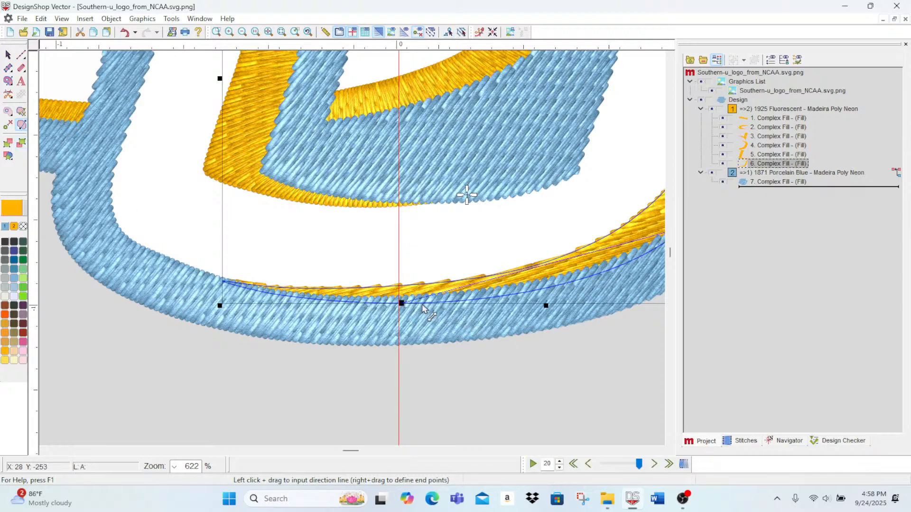
pyautogui.moveTo(355, 452); pyautogui.dragTo(363, 452)
pyautogui.moveTo(429, 227)
pyautogui.mouseDown()
pyautogui.moveTo(125, 265)
pyautogui.moveTo(156, 281)
pyautogui.moveTo(138, 284)
pyautogui.mouseUp()
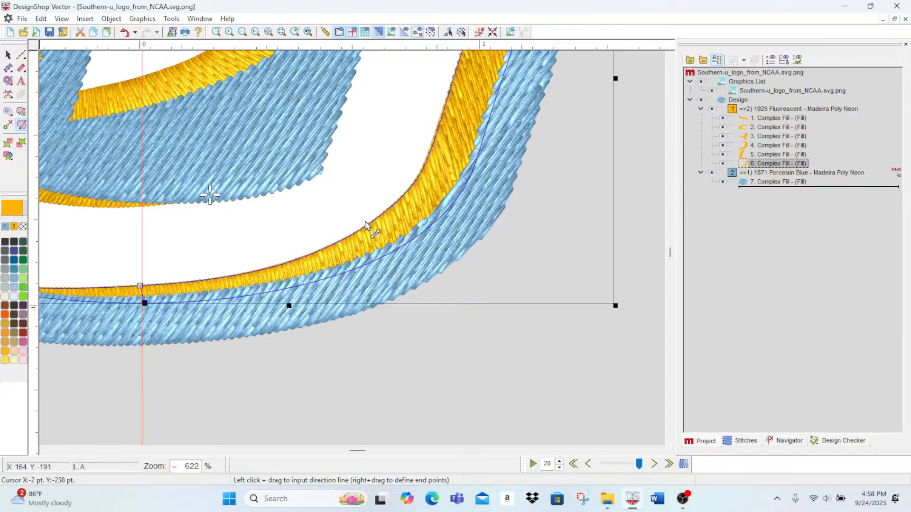
pyautogui.moveTo(428, 109); pyautogui.dragTo(515, 110)
pyautogui.scroll(5, 538, 209)
pyautogui.scroll(2, 545, 180)
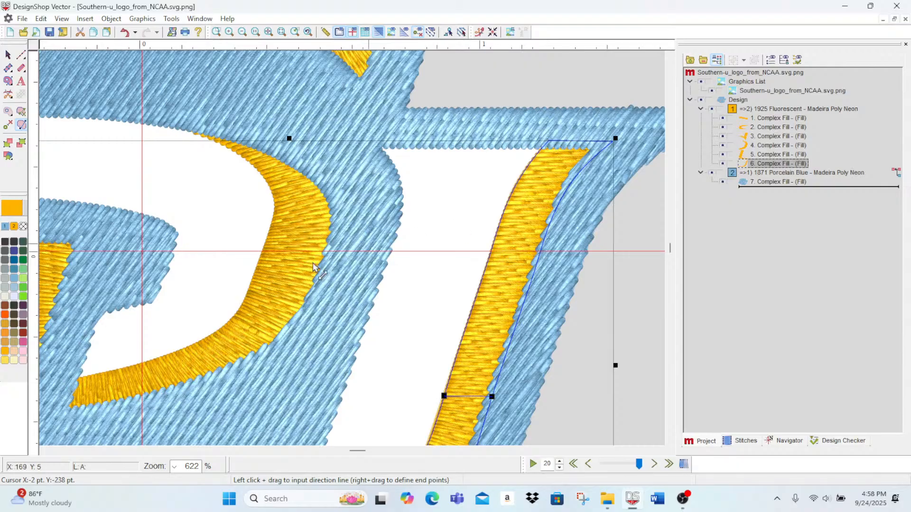
pyautogui.scroll(5, 483, 243)
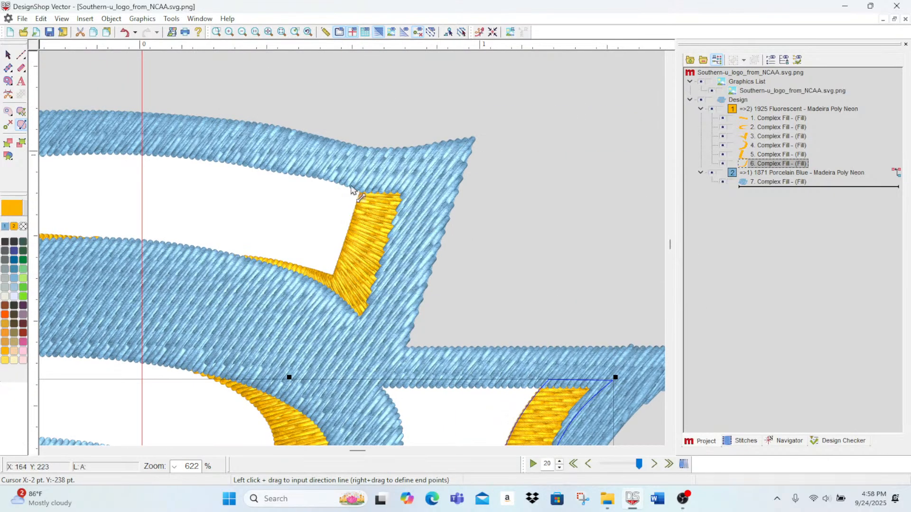
pyautogui.scroll(-4, 359, 252)
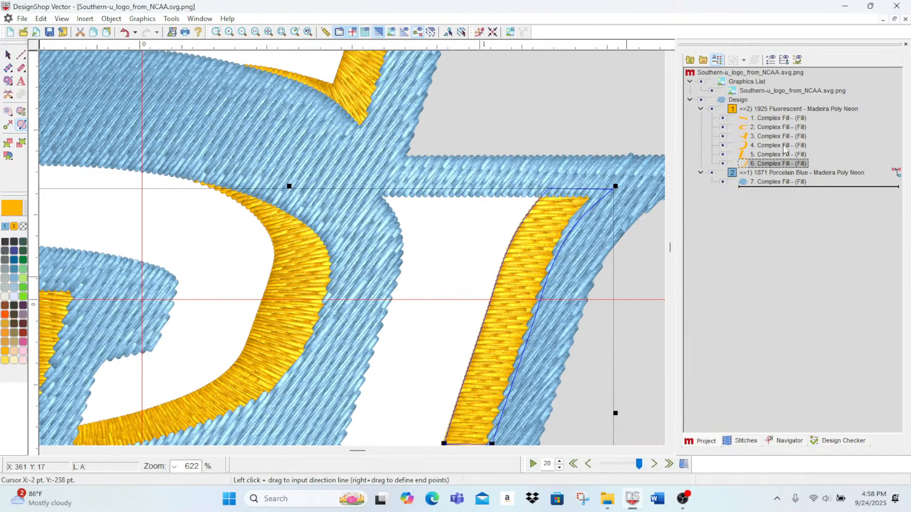
# Step: Hide all the design's fills so the artwork shows, and set up a new vector fill in Super White
pyautogui.click(700, 101)
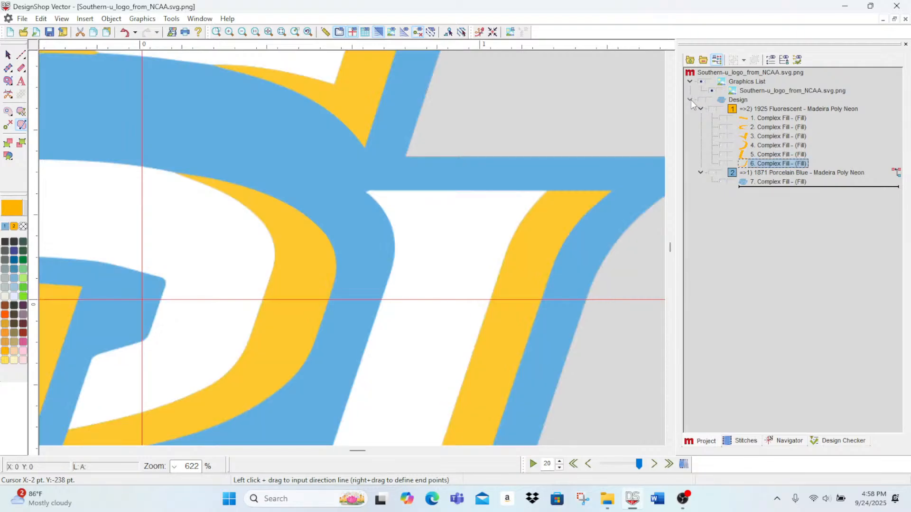
pyautogui.click(690, 100)
pyautogui.scroll(3, 297, 425)
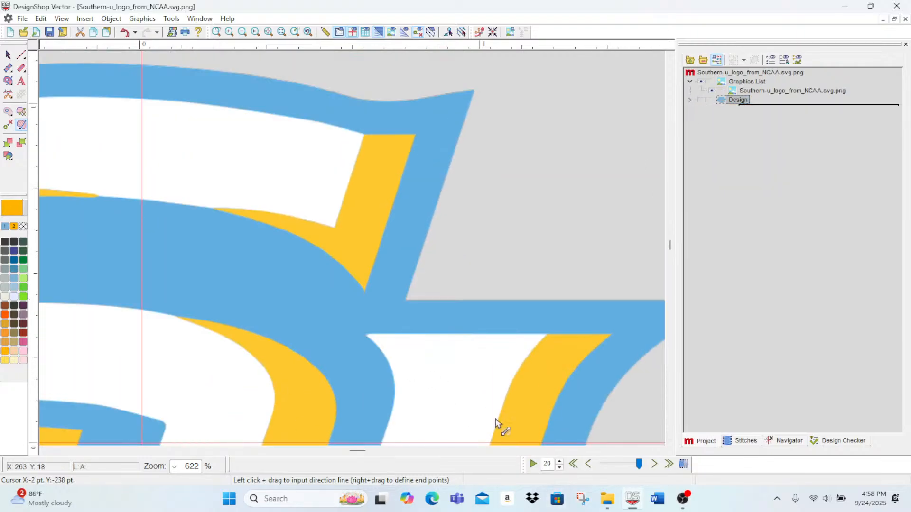
pyautogui.moveTo(354, 451); pyautogui.dragTo(346, 452)
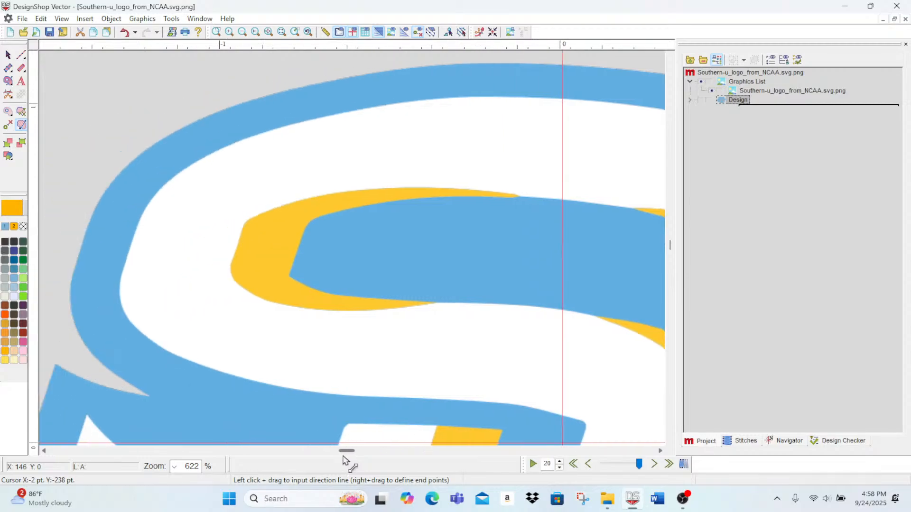
pyautogui.click(6, 81)
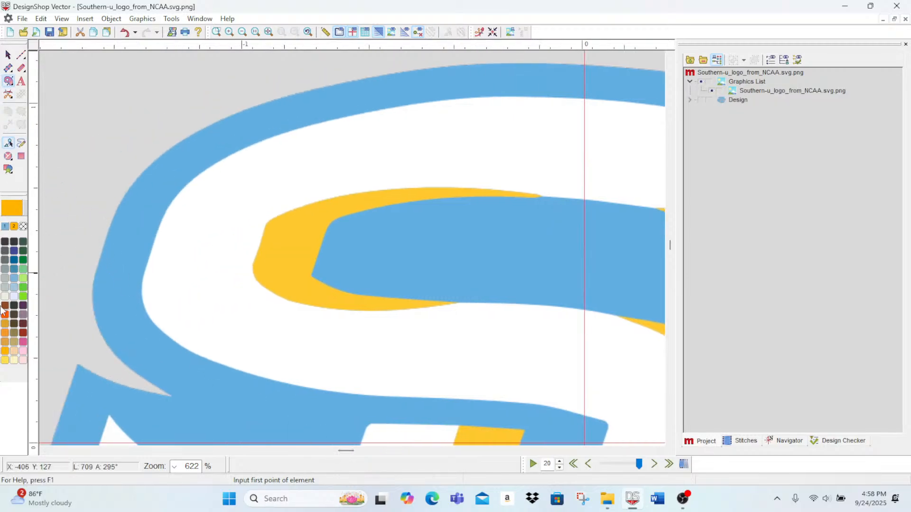
pyautogui.click(4, 296)
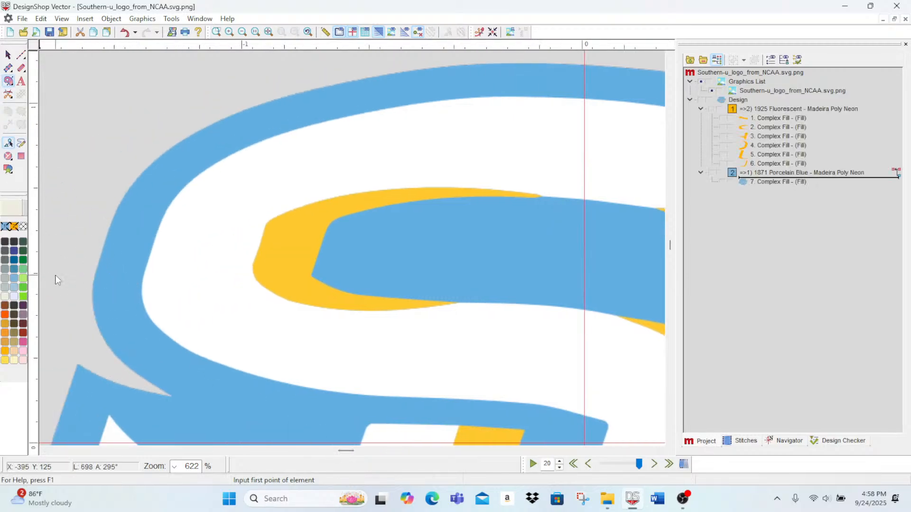
pyautogui.click(14, 298)
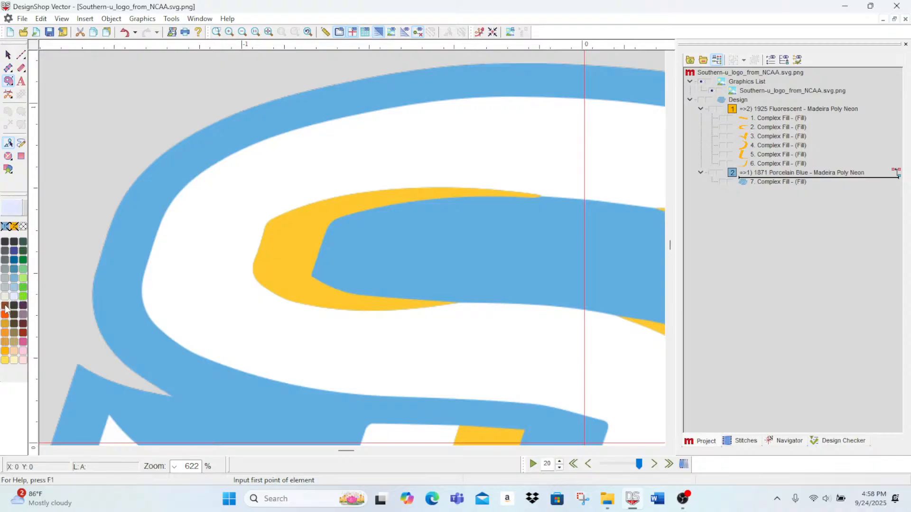
pyautogui.scroll(-5, 386, 432)
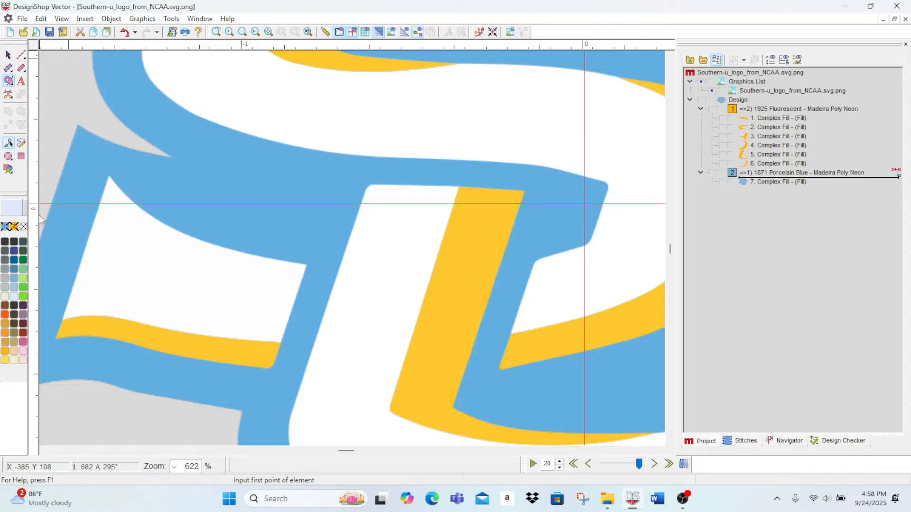
# Step: Outline the white panel in the logo's left tail from its lower left corner up and along the curved top edge to the upper right corner
pyautogui.click(62, 319)
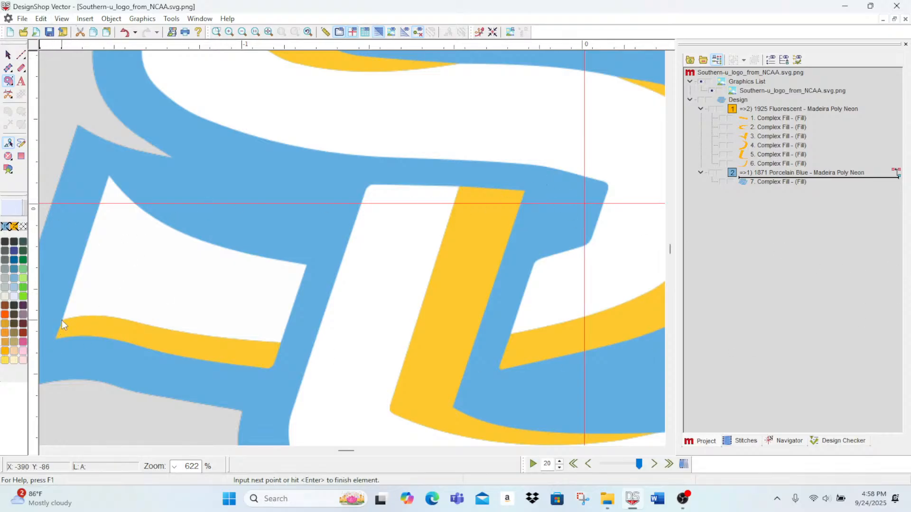
pyautogui.rightClick(120, 188)
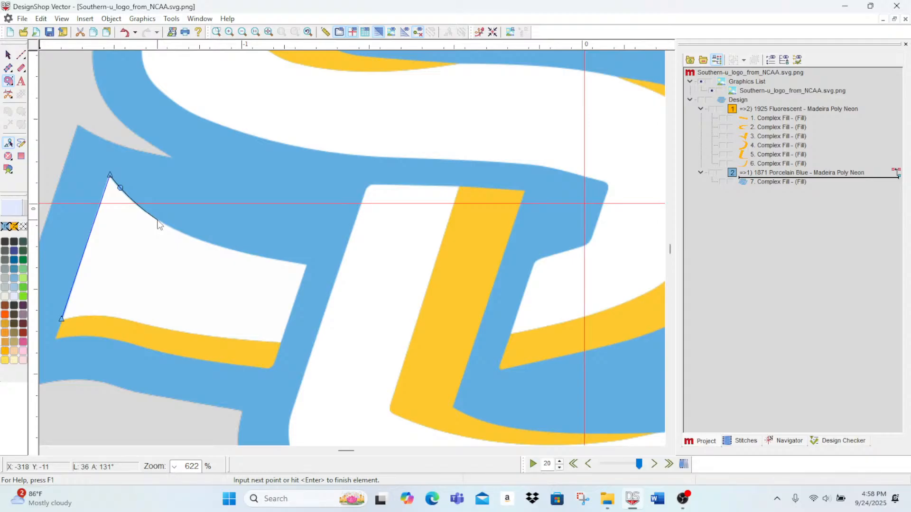
pyautogui.rightClick(158, 220)
pyautogui.rightClick(217, 246)
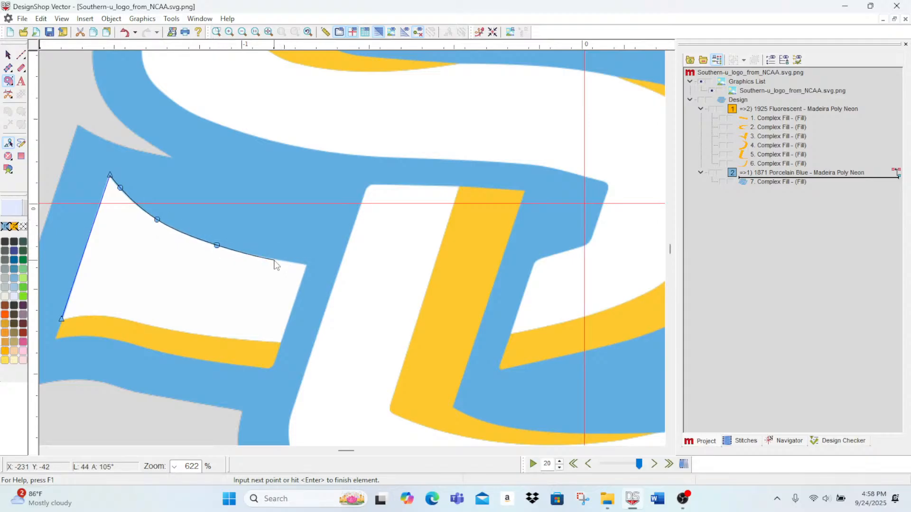
pyautogui.rightClick(277, 260)
pyautogui.click(306, 264)
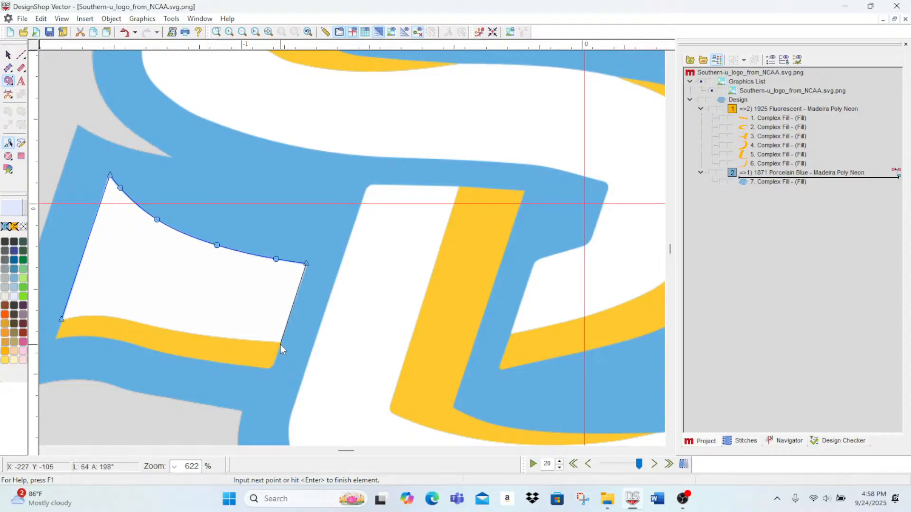
# Step: Trace the panel's right side and its lower edge slightly over the gold band, and finish the outline as a white vector fill
pyautogui.click(280, 345)
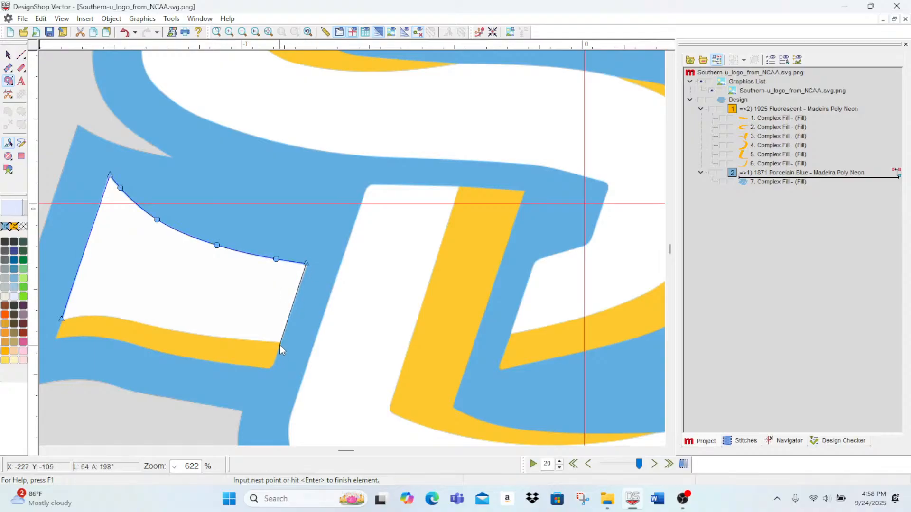
pyautogui.rightClick(237, 342)
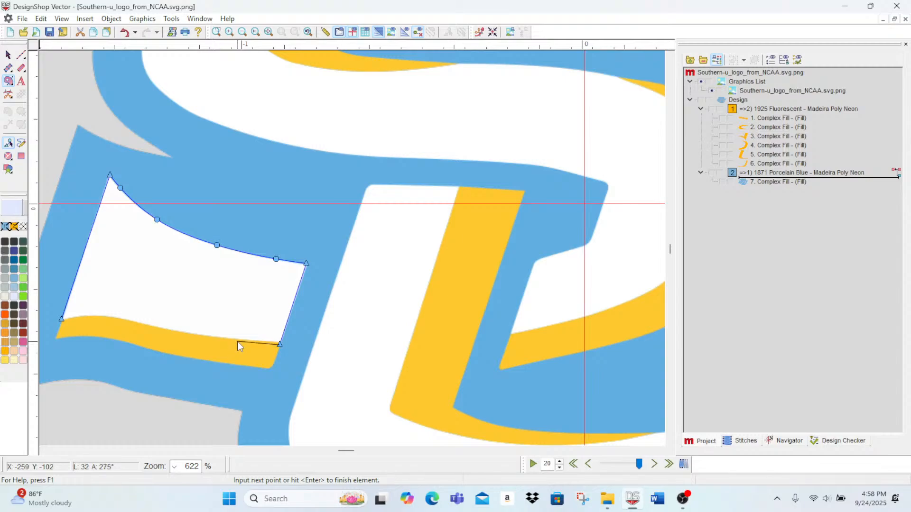
pyautogui.rightClick(174, 333)
pyautogui.rightClick(141, 326)
pyautogui.rightClick(117, 320)
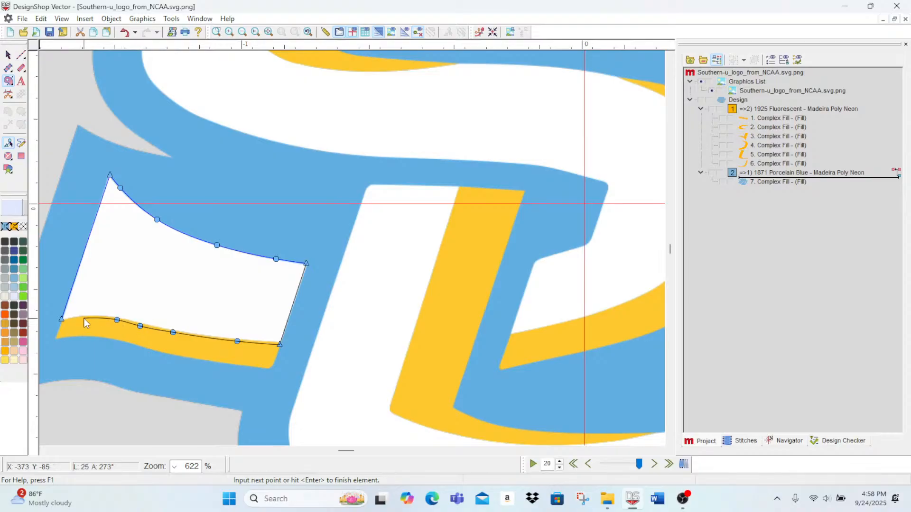
pyautogui.rightClick(84, 318)
pyautogui.press('Return')
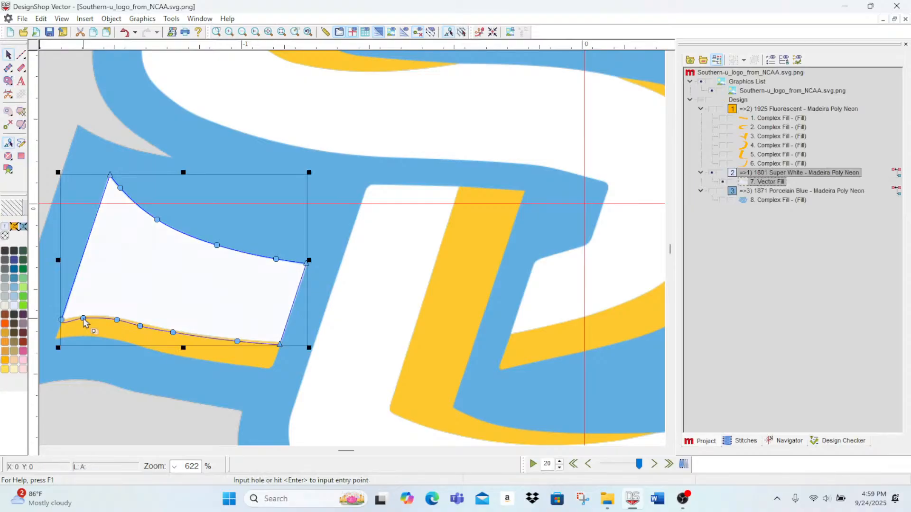
pyautogui.click(18, 58)
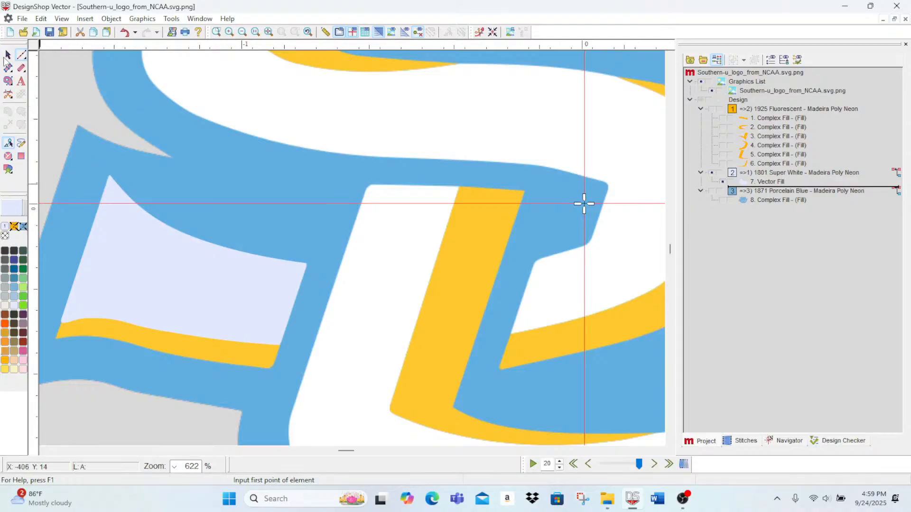
# Step: Reshape the white tail panel's lower left corner, adjusting its curve handles so the left side runs straight and the lower edge follows the gold band
pyautogui.click(6, 56)
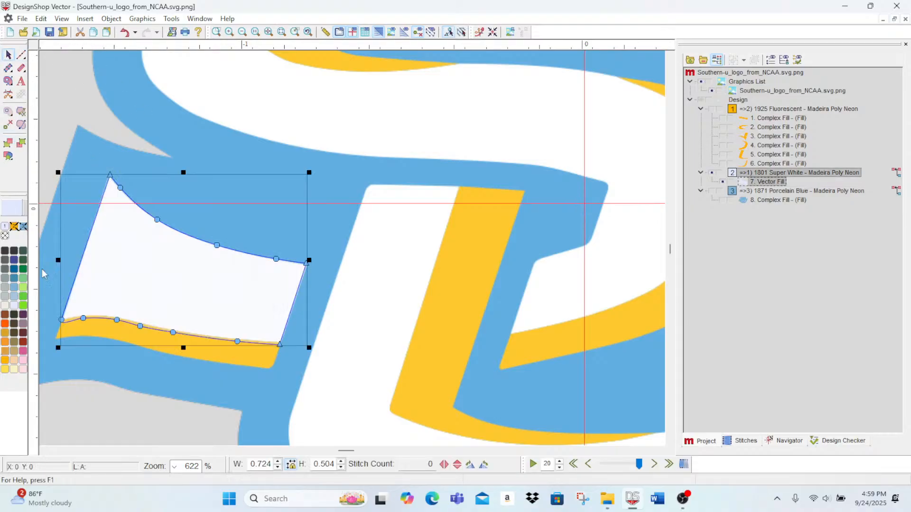
pyautogui.click(230, 32)
pyautogui.click(229, 32)
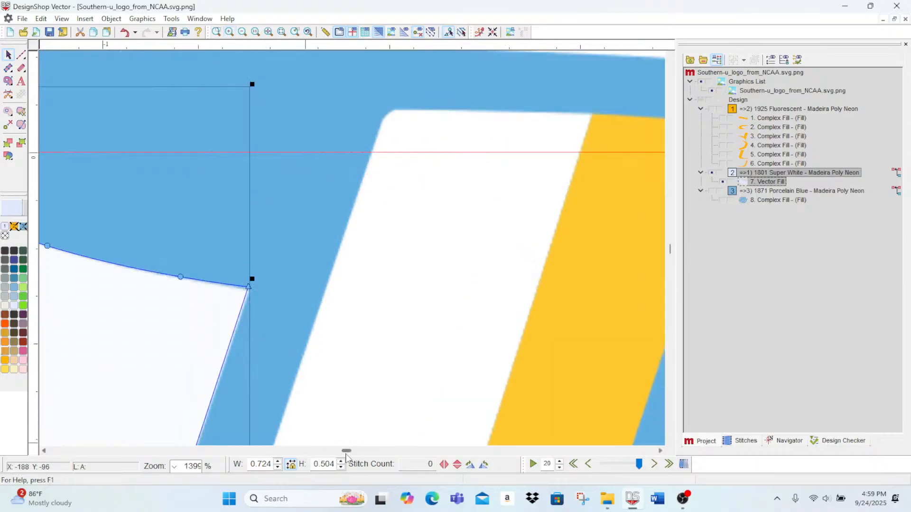
pyautogui.moveTo(345, 453); pyautogui.dragTo(337, 452)
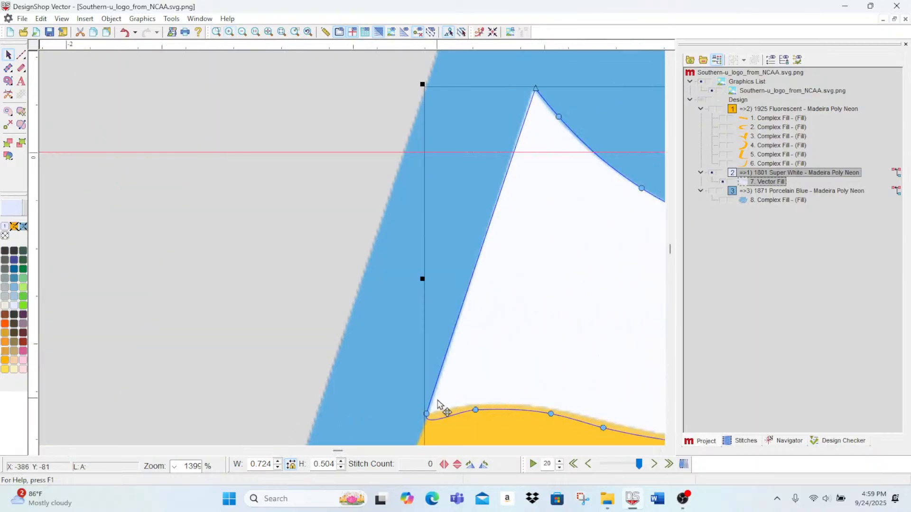
pyautogui.click(427, 426)
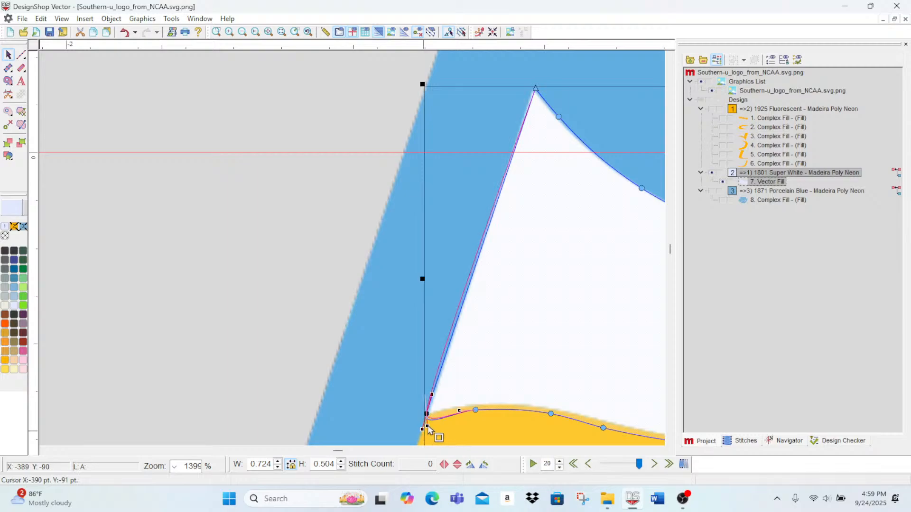
pyautogui.moveTo(428, 426); pyautogui.dragTo(476, 408)
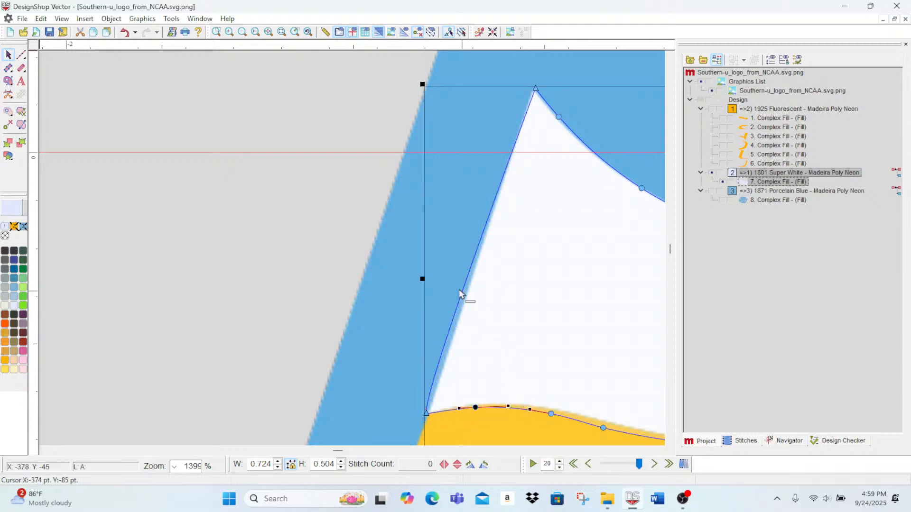
pyautogui.click(427, 413)
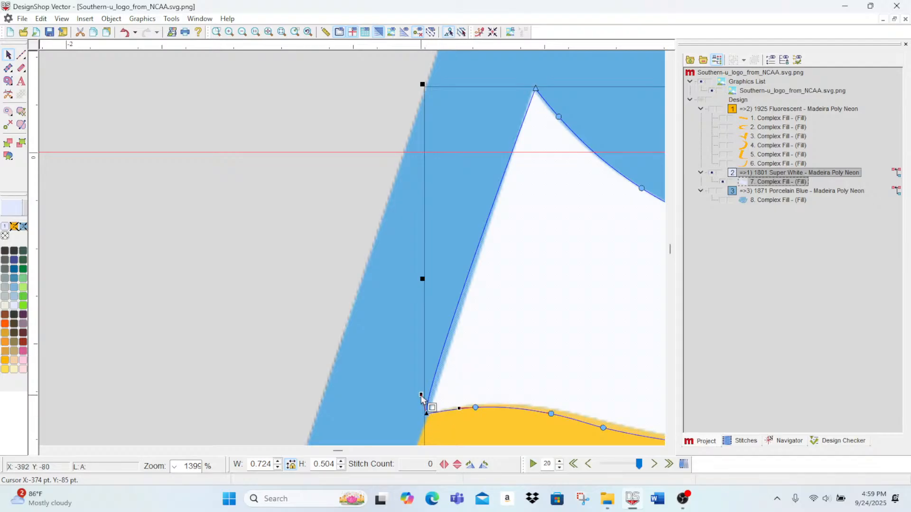
pyautogui.moveTo(422, 395); pyautogui.dragTo(431, 393)
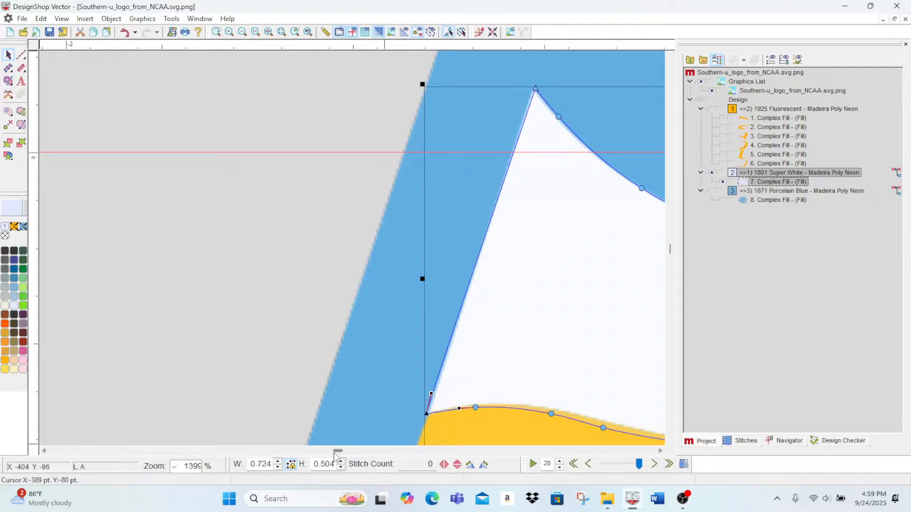
# Step: Start a white fill for the S at its lower inner tip, tracing up the short end and across its slanted upper edge
pyautogui.moveTo(336, 452); pyautogui.dragTo(349, 458)
pyautogui.scroll(5, 451, 329)
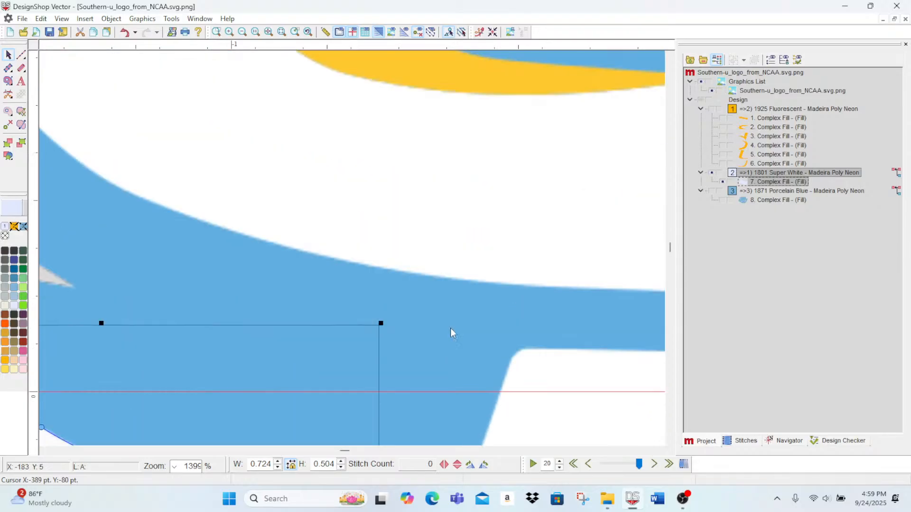
pyautogui.scroll(-5, 450, 335)
pyautogui.scroll(3, 417, 323)
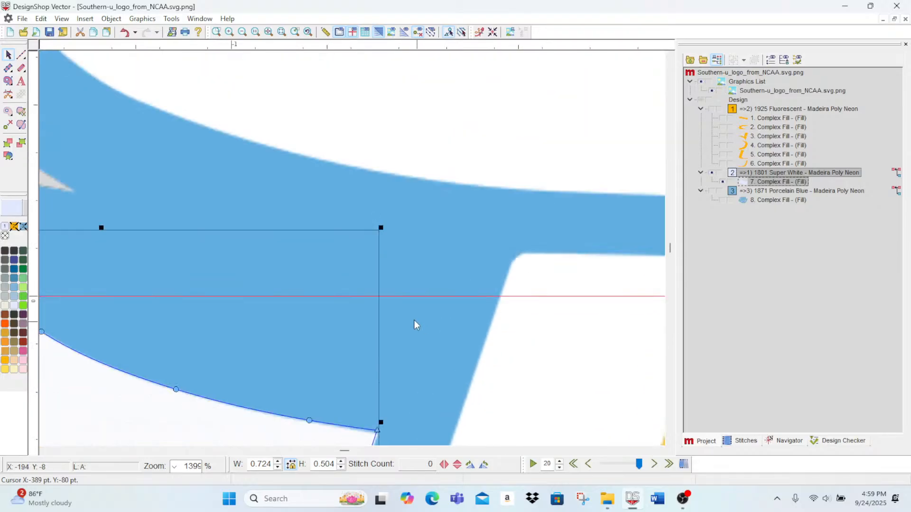
pyautogui.click(242, 32)
pyautogui.click(242, 33)
pyautogui.click(242, 32)
pyautogui.scroll(-3, 631, 345)
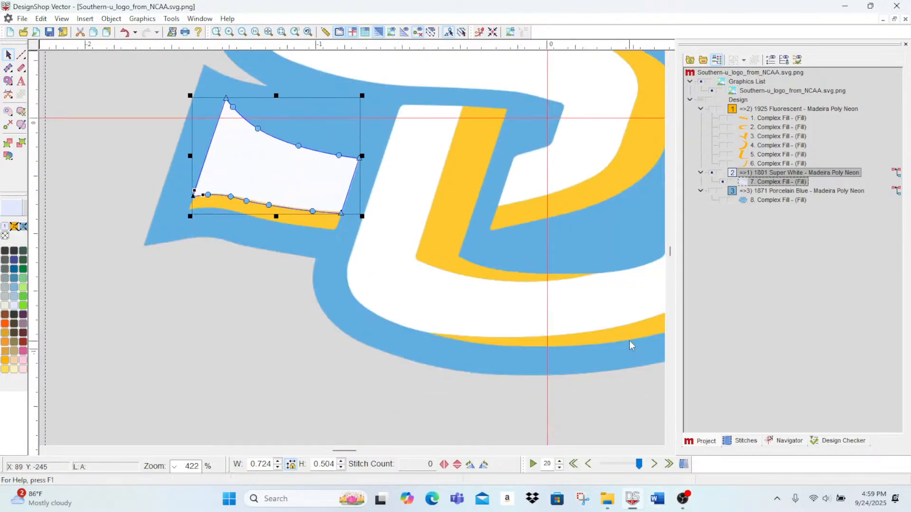
pyautogui.scroll(5, 631, 346)
pyautogui.hscroll(3, 346, 450)
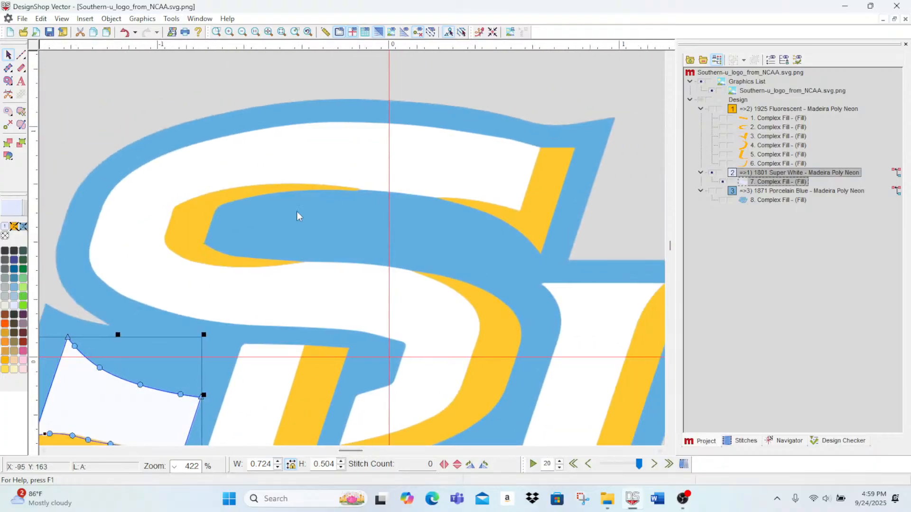
pyautogui.click(9, 84)
pyautogui.scroll(-4, 310, 336)
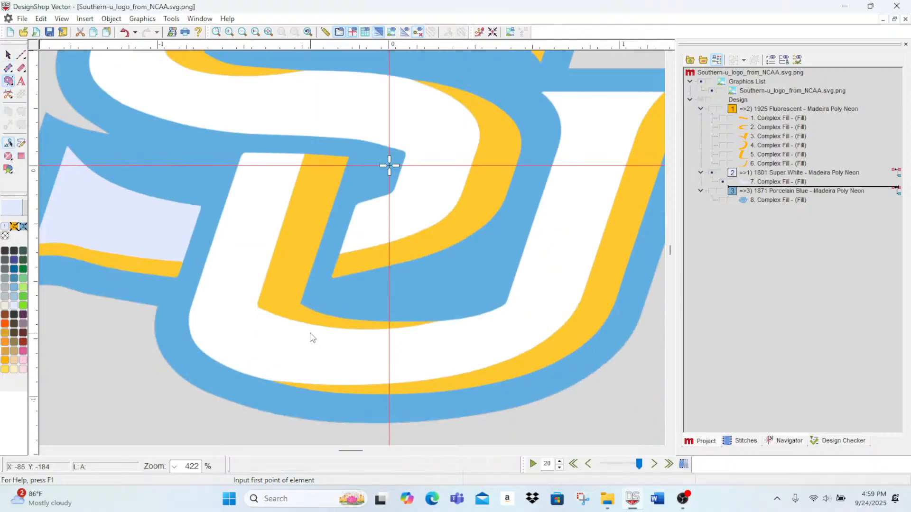
pyautogui.scroll(2, 345, 345)
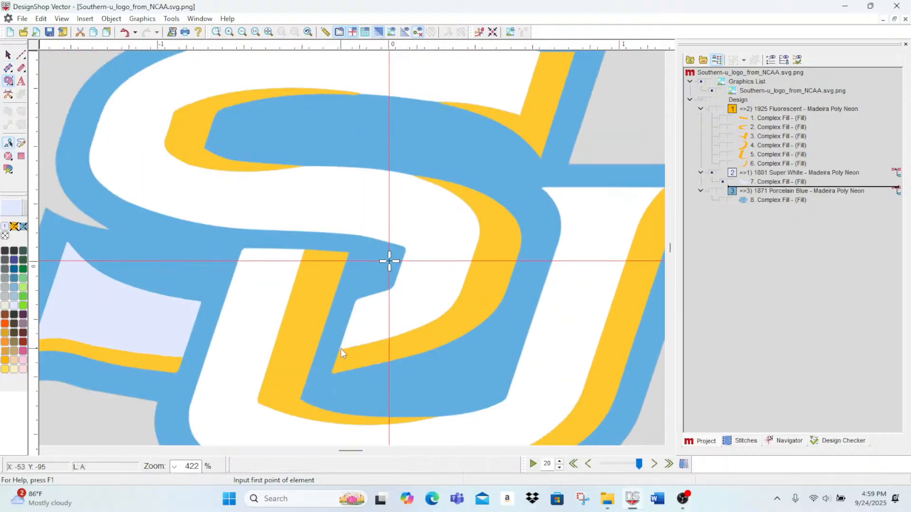
pyautogui.click(228, 33)
pyautogui.click(229, 32)
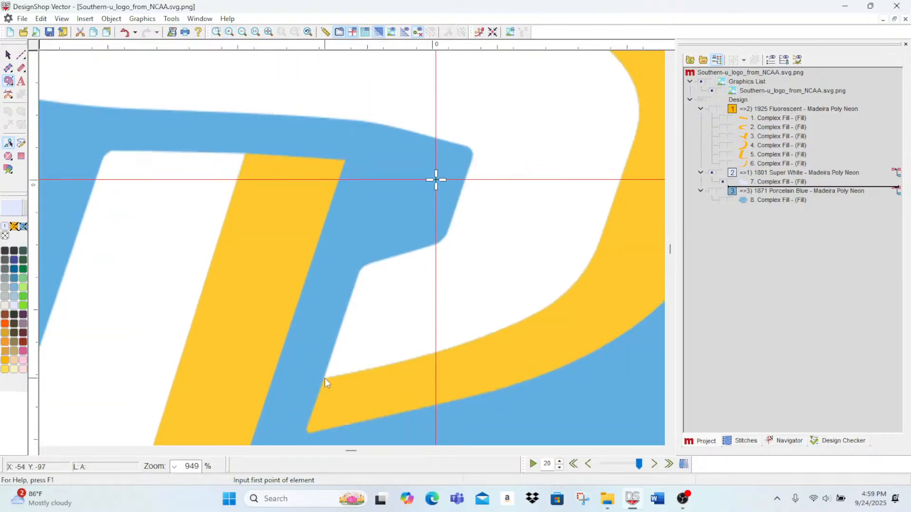
pyautogui.click(324, 377)
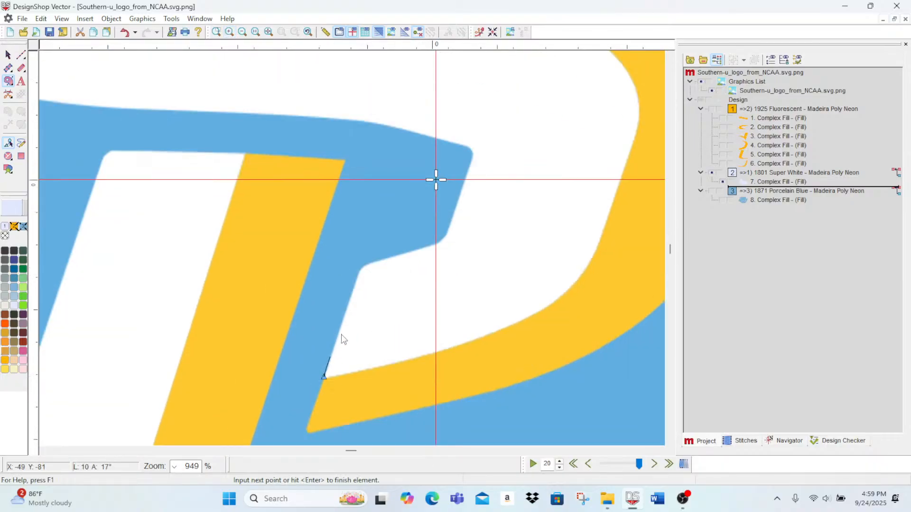
pyautogui.click(358, 274)
pyautogui.rightClick(360, 269)
pyautogui.click(365, 265)
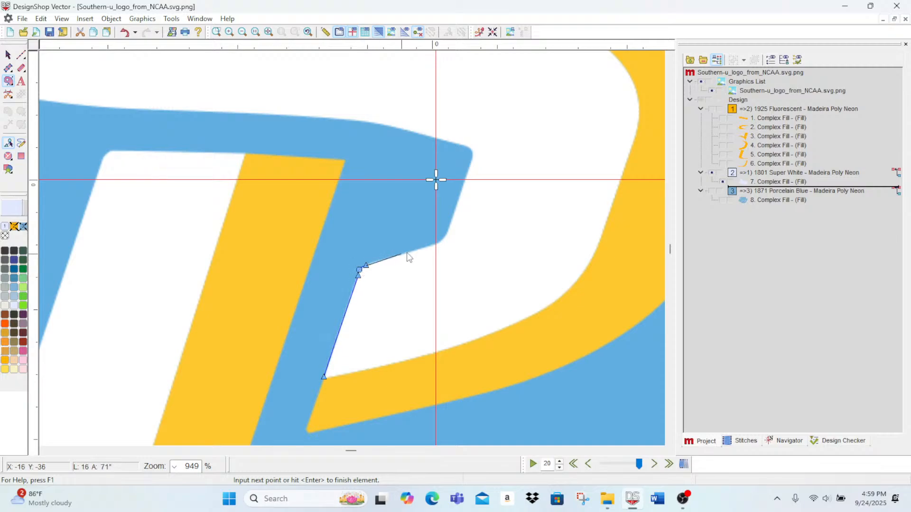
pyautogui.click(434, 245)
# Step: Continue the S outline around the concave corner, up the short slanted side and around the rounded blue tip
pyautogui.rightClick(448, 228)
pyautogui.rightClick(455, 212)
pyautogui.press('BackSpace')
pyautogui.rightClick(454, 213)
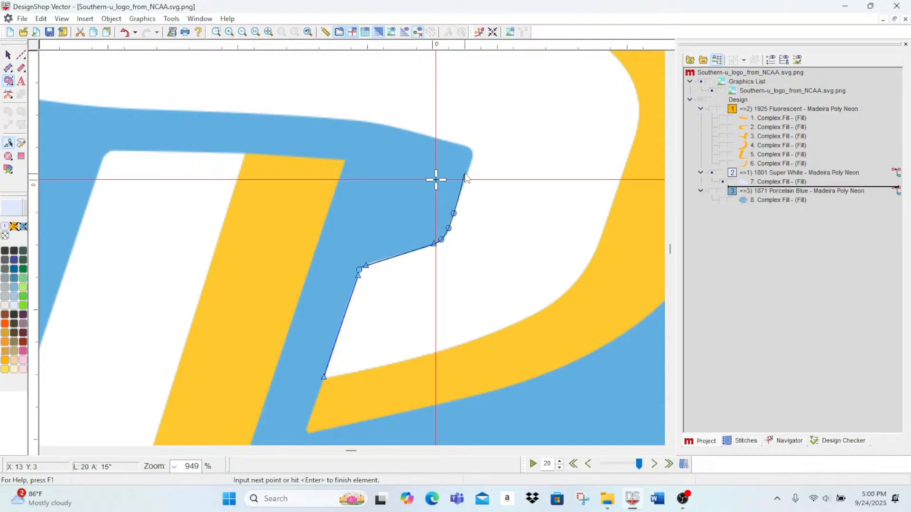
pyautogui.click(471, 159)
pyautogui.rightClick(467, 148)
pyautogui.click(453, 143)
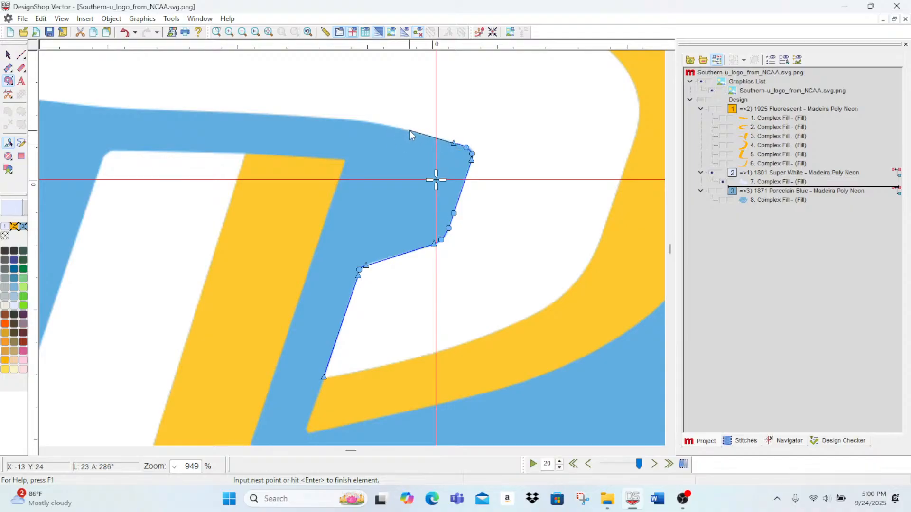
# Step: Trace the lower edge of the S's middle stroke leftward along the blue border to the start of its left curve
pyautogui.click(406, 130)
pyautogui.press('BackSpace')
pyautogui.scroll(3, 375, 128)
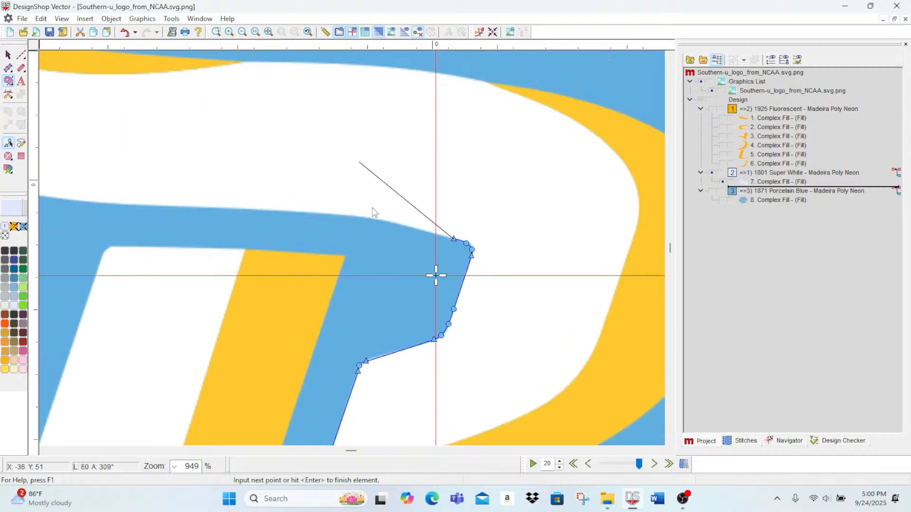
pyautogui.rightClick(401, 224)
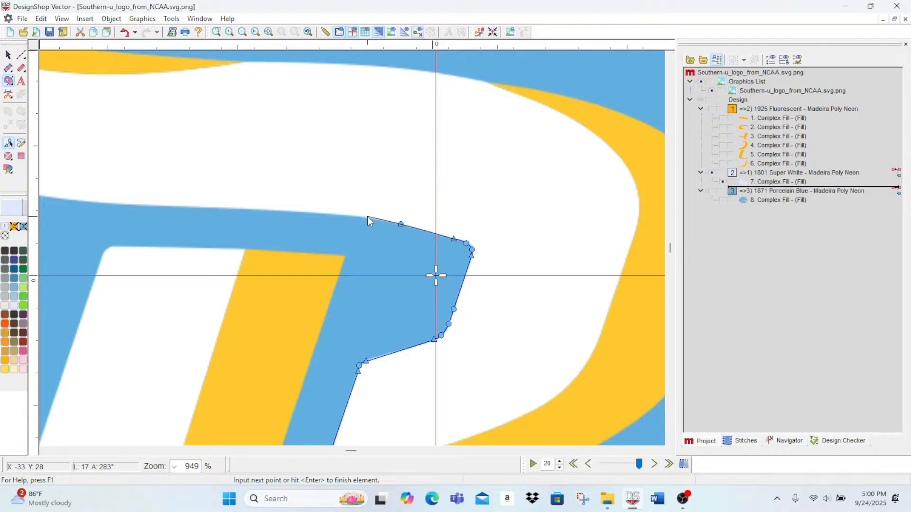
pyautogui.rightClick(357, 218)
pyautogui.rightClick(297, 212)
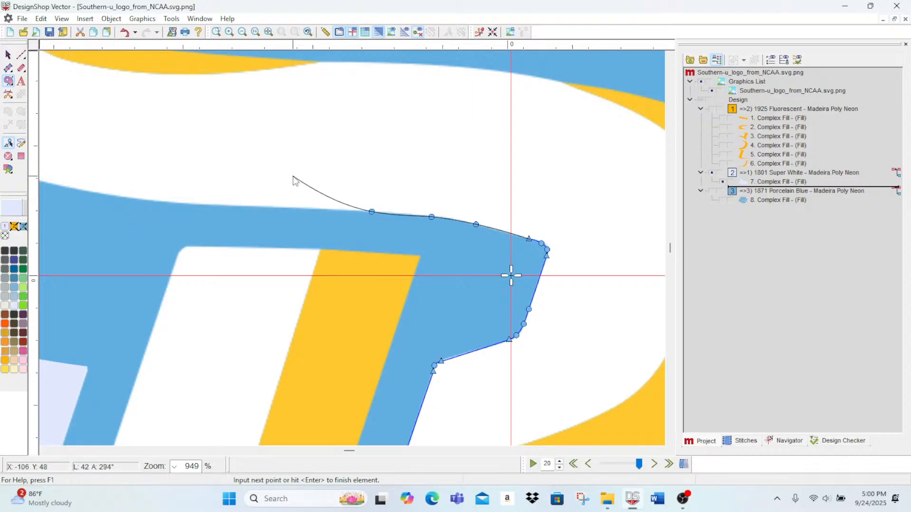
pyautogui.rightClick(273, 208)
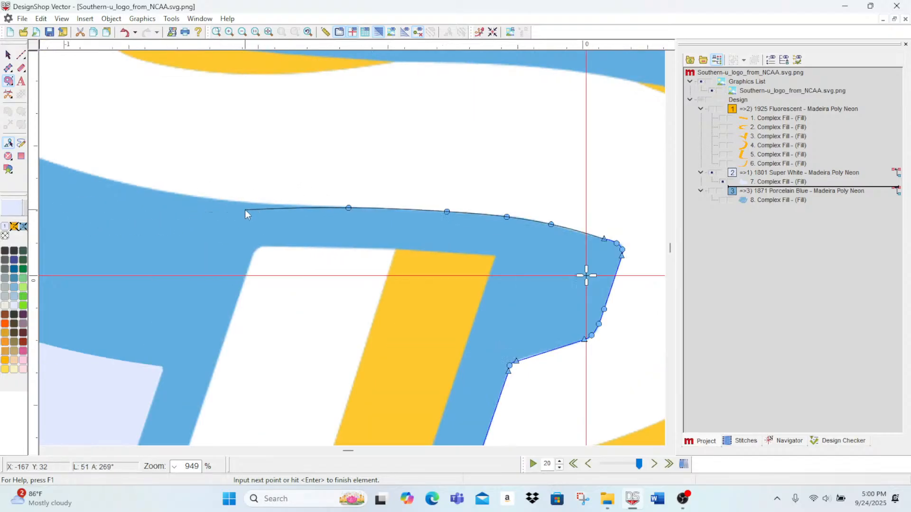
pyautogui.rightClick(255, 204)
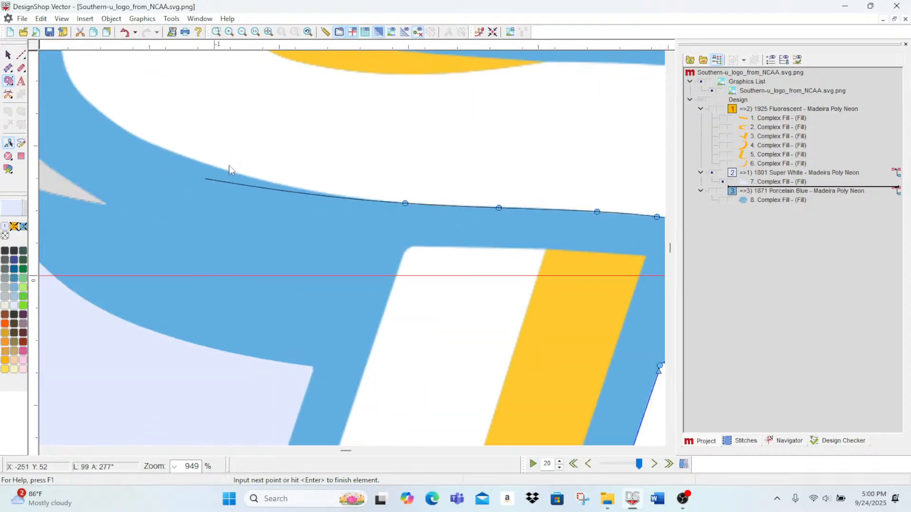
pyautogui.rightClick(283, 186)
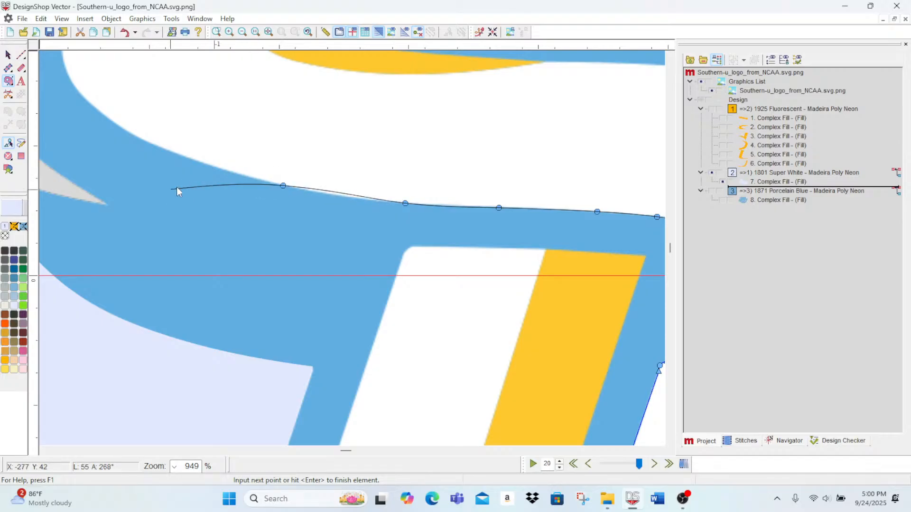
pyautogui.rightClick(187, 158)
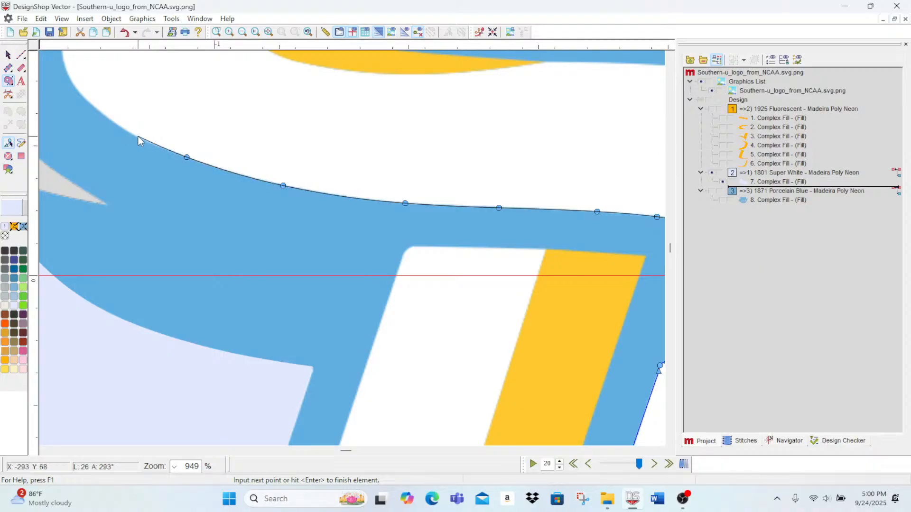
pyautogui.rightClick(91, 105)
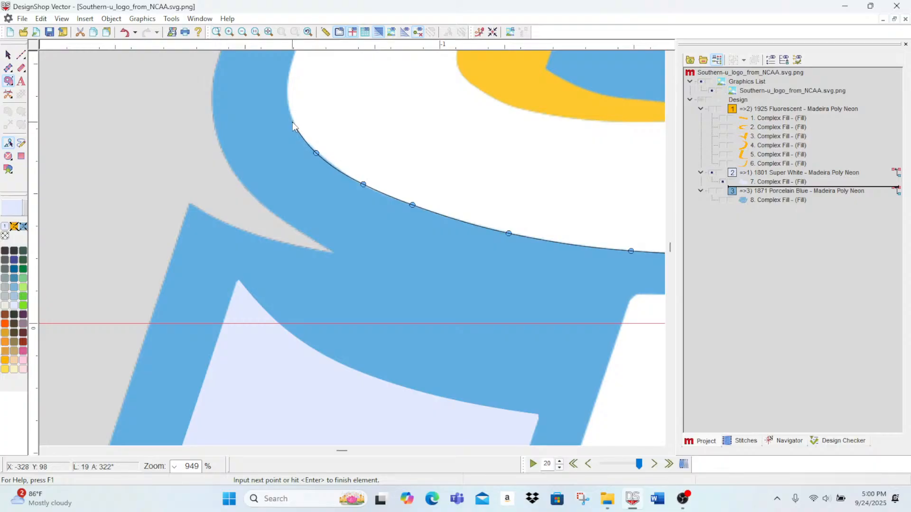
# Step: Trace the S's outer left curve upward with curve points to the shoulder of its upper stroke
pyautogui.rightClick(295, 127)
pyautogui.rightClick(287, 96)
pyautogui.rightClick(291, 66)
pyautogui.scroll(3, 294, 72)
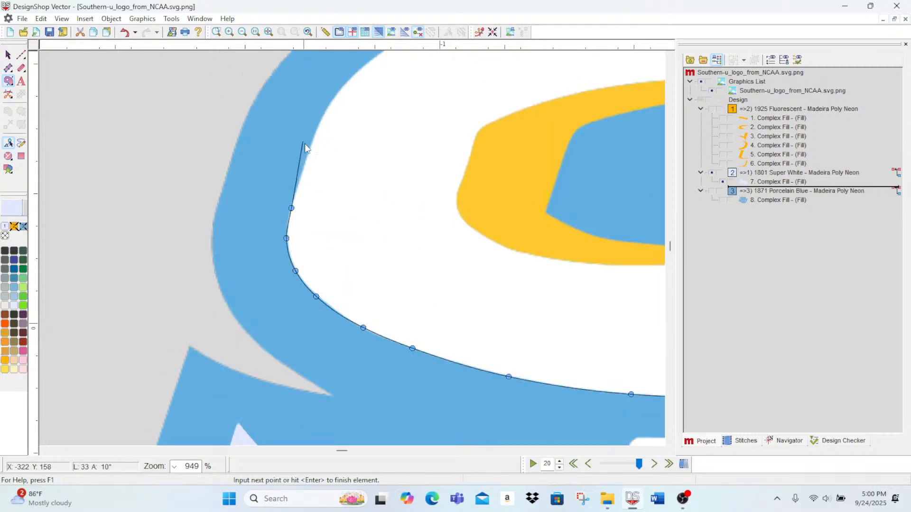
pyautogui.rightClick(309, 152)
pyautogui.rightClick(322, 120)
pyautogui.press('BackSpace')
pyautogui.rightClick(321, 118)
pyautogui.rightClick(332, 100)
pyautogui.rightClick(348, 81)
pyautogui.rightClick(371, 61)
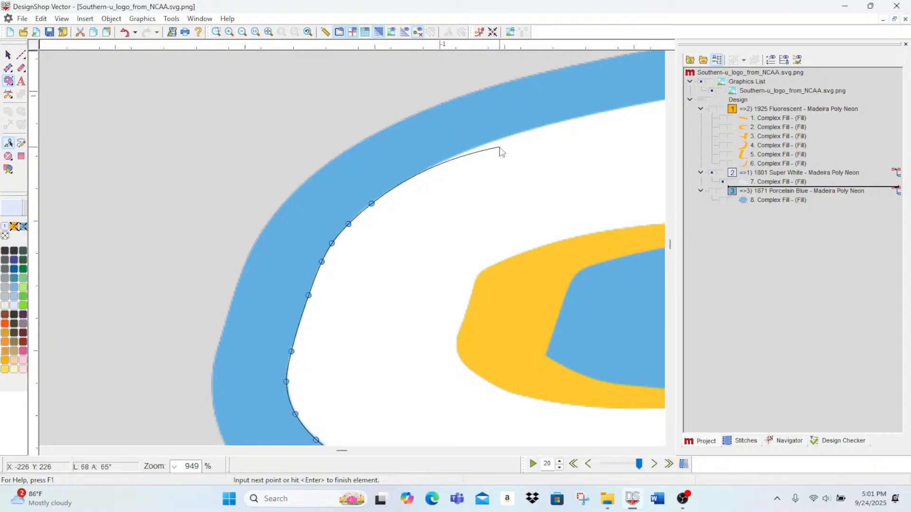
# Step: Trace the S's top edge rightward along the blue border, ending with a corner point at the upper right gold accent
pyautogui.rightClick(415, 175)
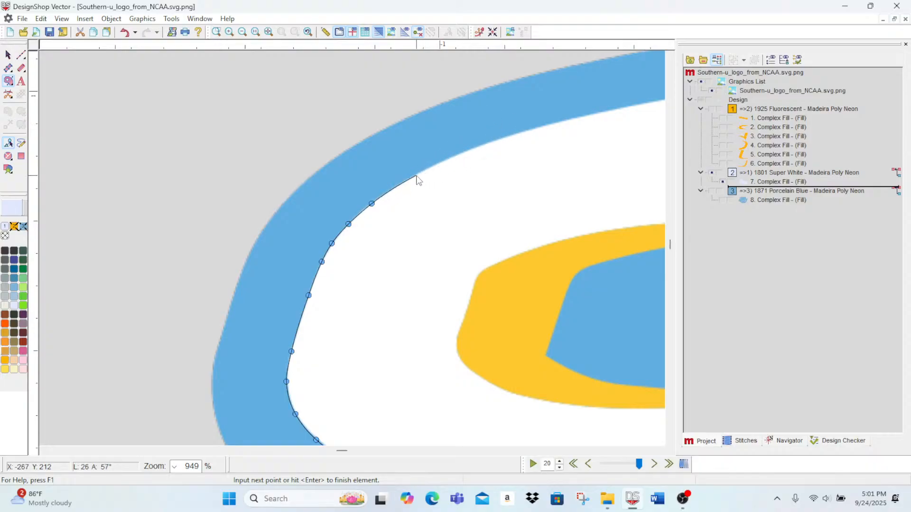
pyautogui.rightClick(492, 142)
pyautogui.rightClick(571, 118)
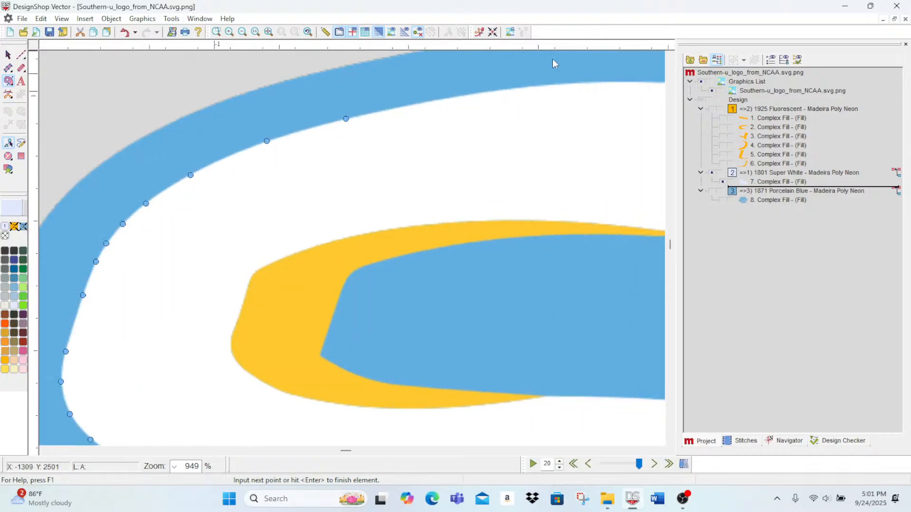
pyautogui.rightClick(455, 97)
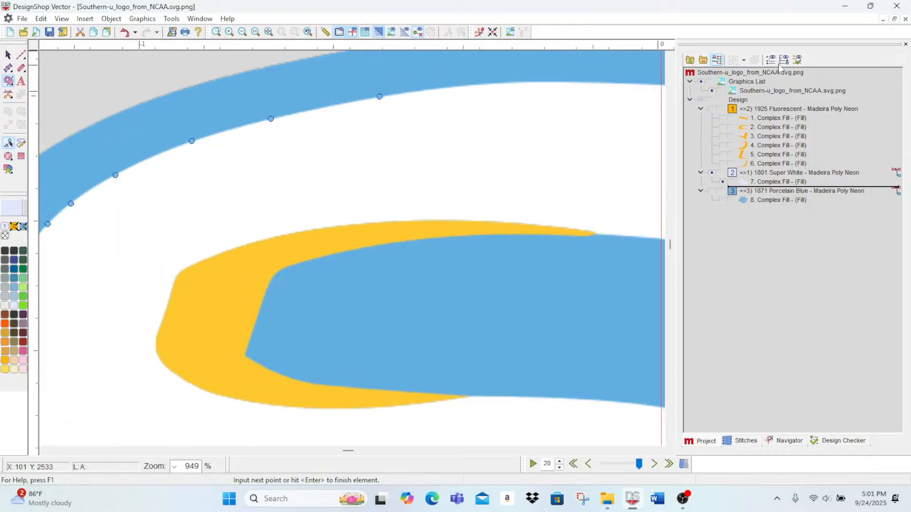
pyautogui.rightClick(377, 82)
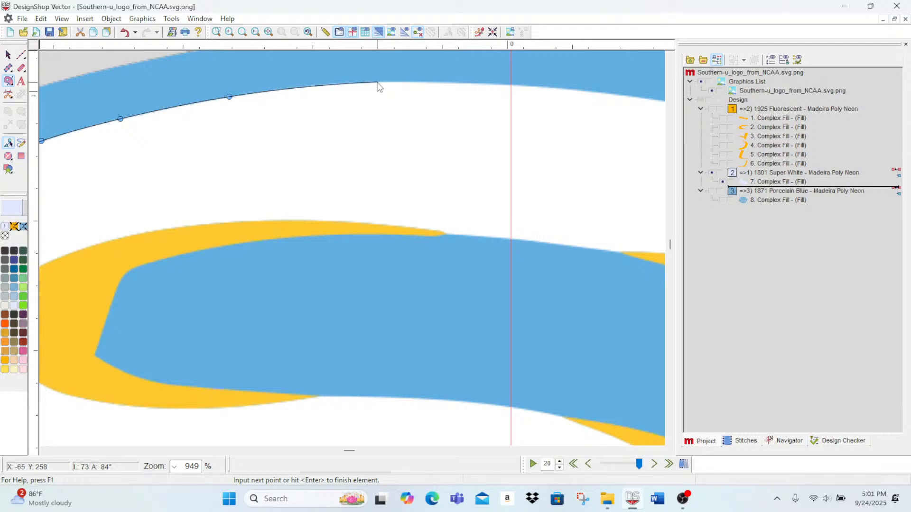
pyautogui.rightClick(478, 83)
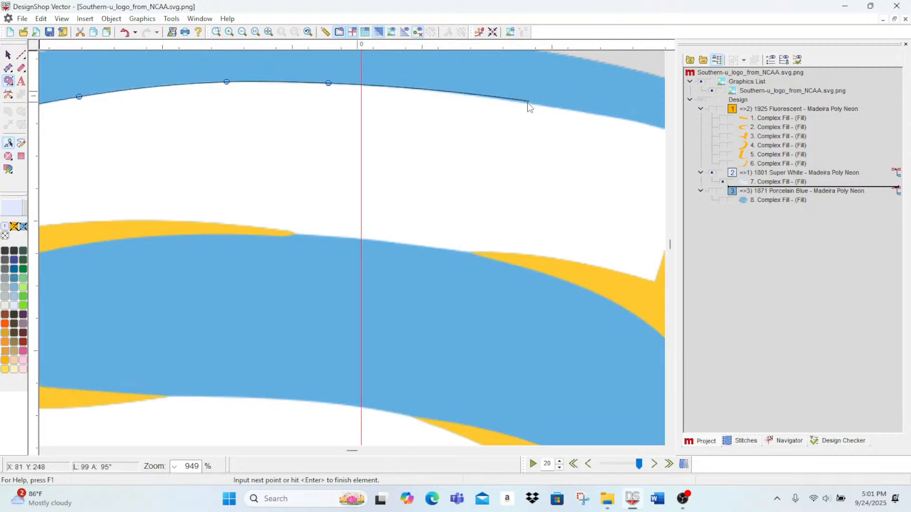
pyautogui.rightClick(528, 103)
pyautogui.rightClick(552, 120)
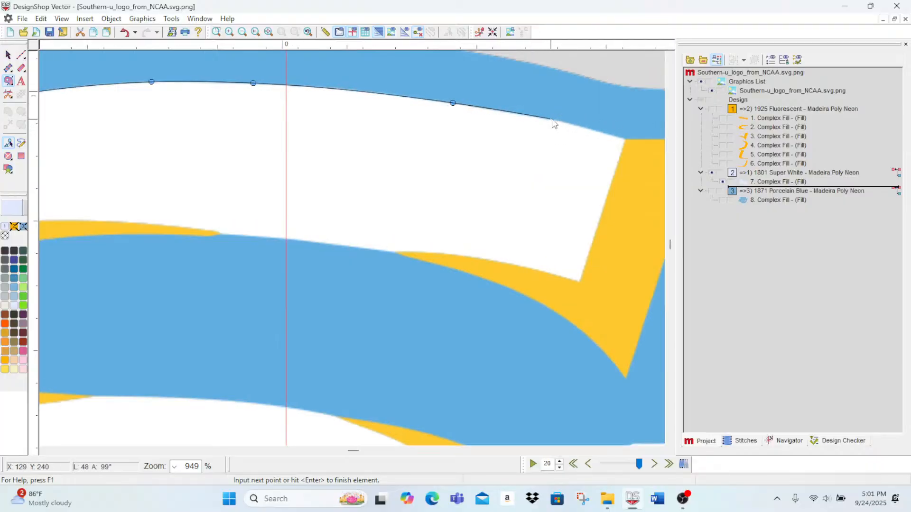
pyautogui.click(627, 139)
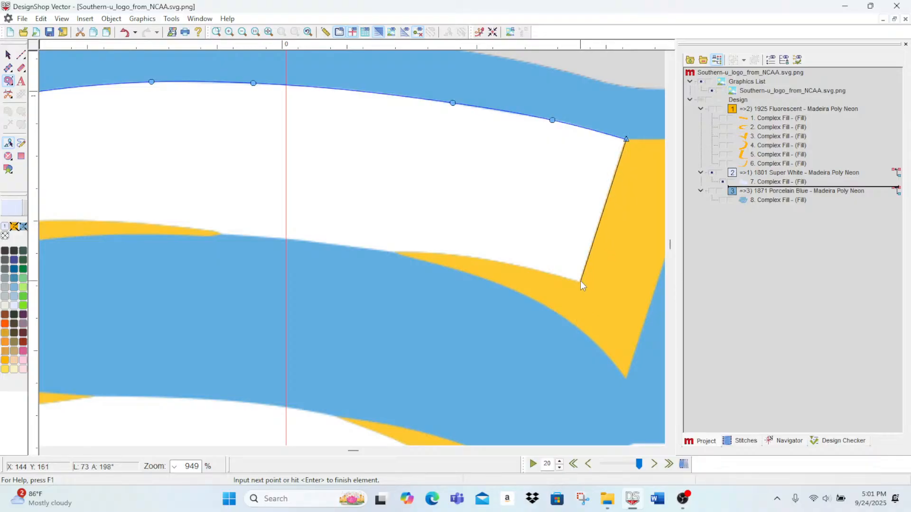
# Step: Trace the underside of the S's upper stroke leftward along the gold sliver and blue border onto the inner gold accent
pyautogui.rightClick(537, 270)
pyautogui.rightClick(412, 252)
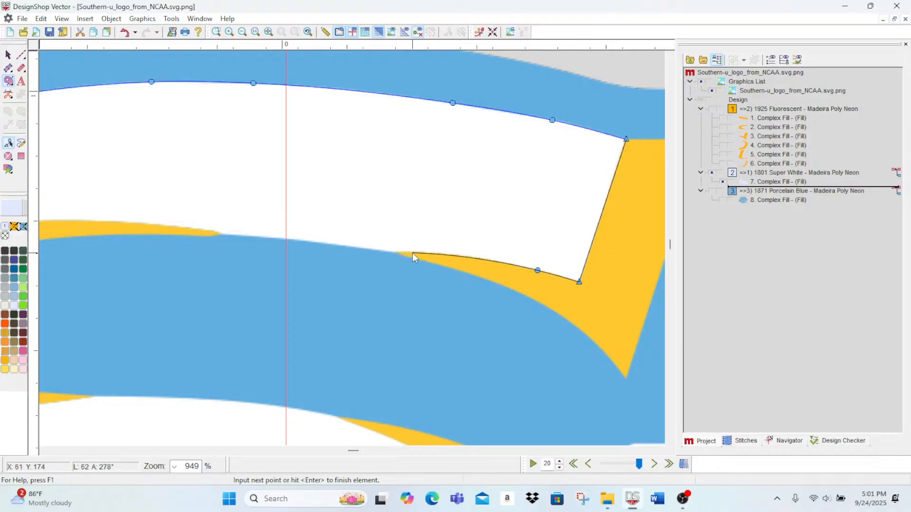
pyautogui.click(387, 253)
pyautogui.rightClick(306, 241)
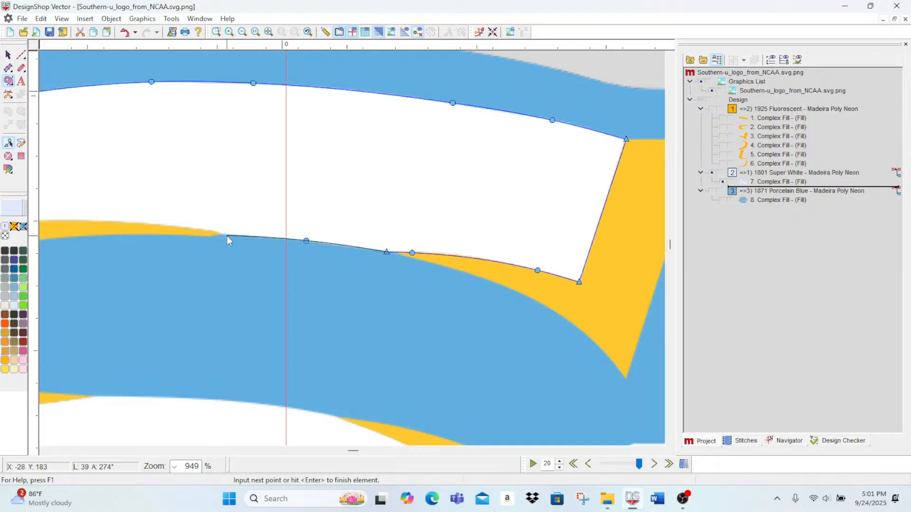
pyautogui.rightClick(193, 228)
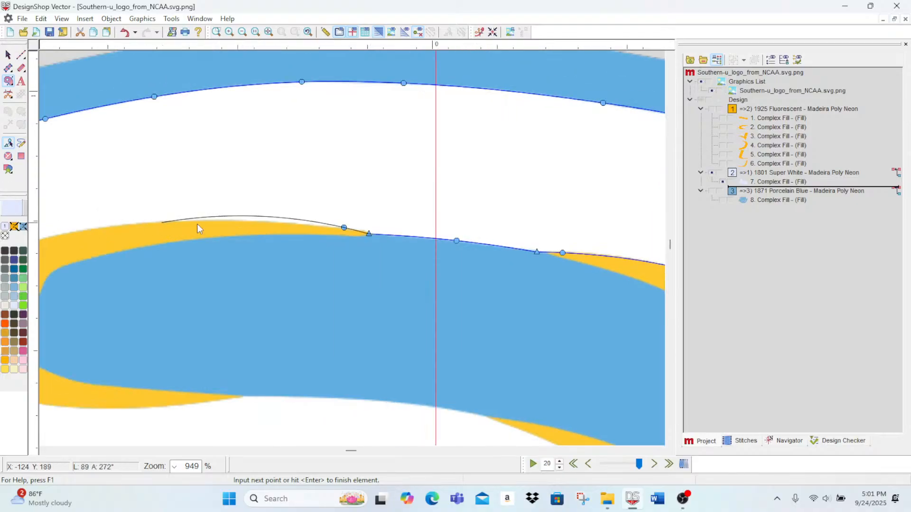
# Step: Continue the S outline leftward with curve points along the top edge of the inner gold accent to its rounded shoulder
pyautogui.rightClick(323, 225)
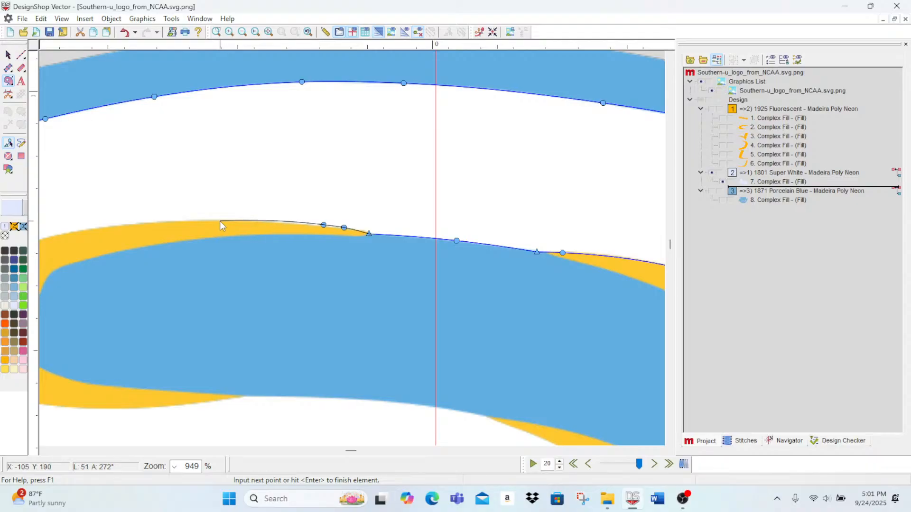
pyautogui.rightClick(220, 221)
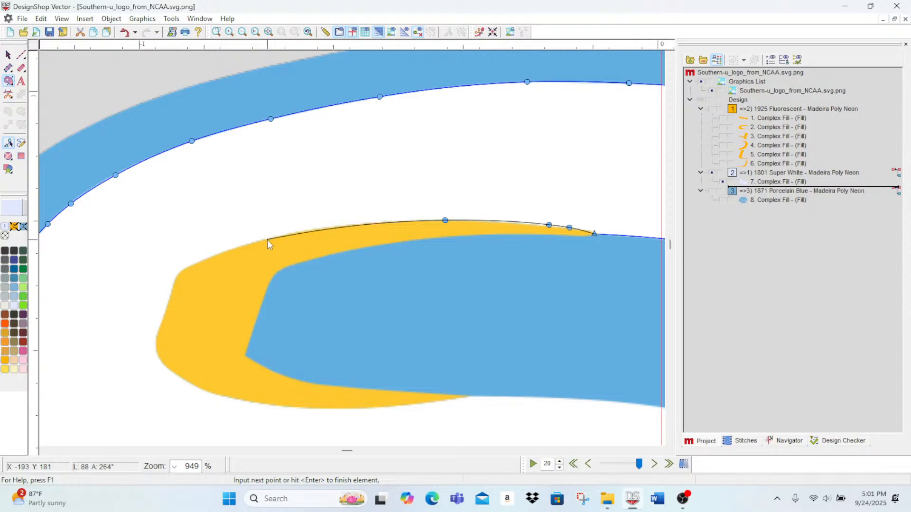
pyautogui.rightClick(267, 240)
pyautogui.rightClick(197, 262)
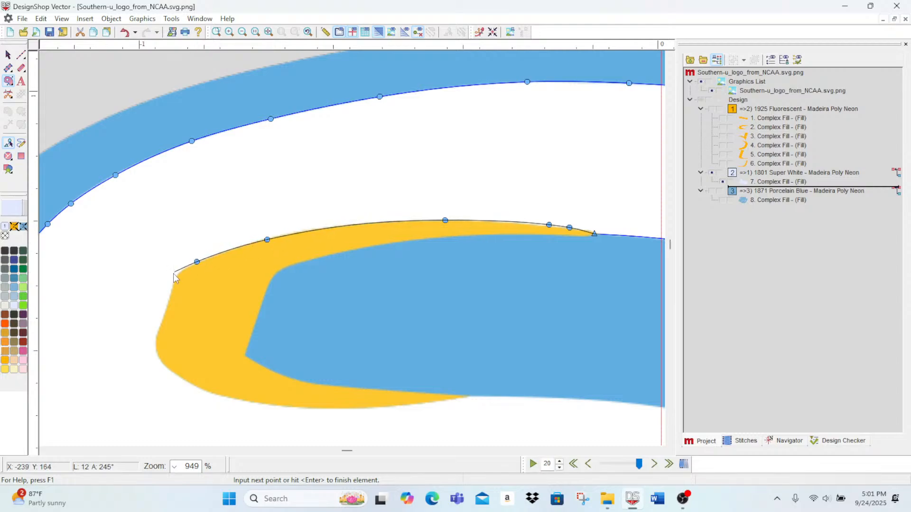
pyautogui.rightClick(178, 274)
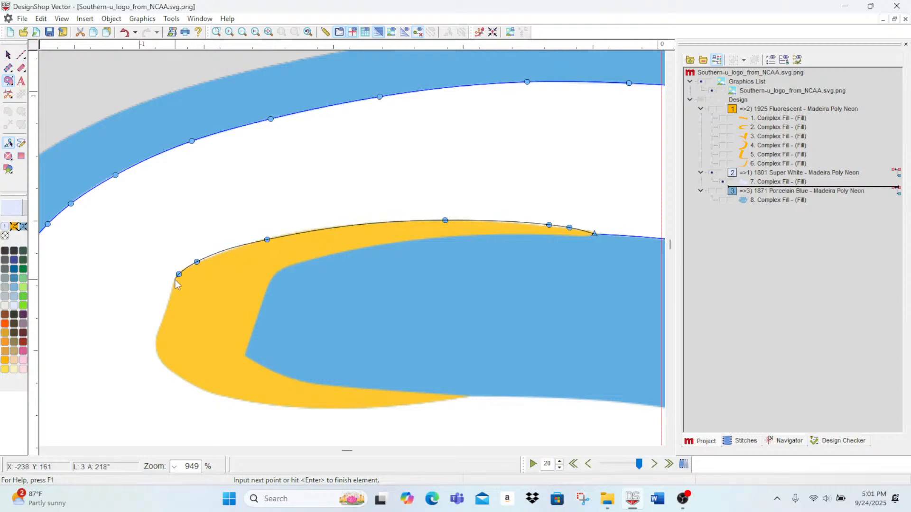
# Step: Trace around the inner gold accent's left end and along its lower edge, ending with a corner point at its right tip
pyautogui.rightClick(173, 287)
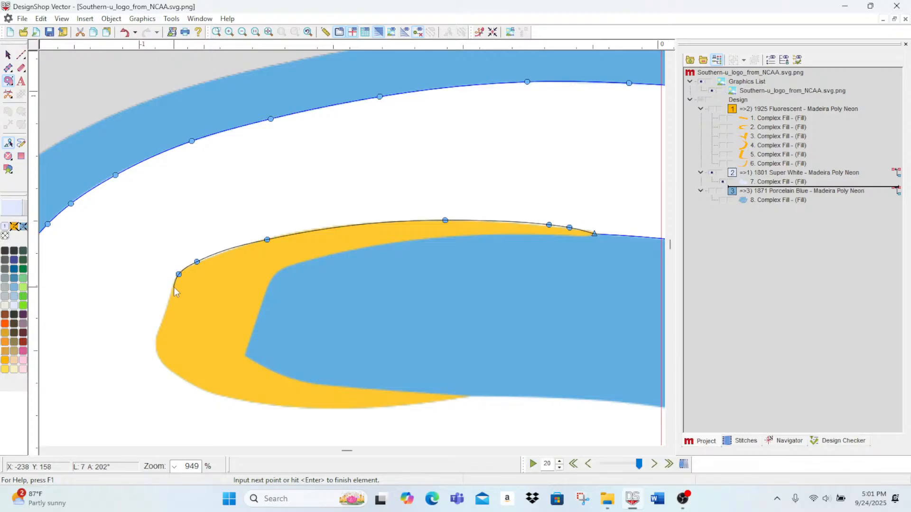
pyautogui.rightClick(166, 314)
pyautogui.rightClick(158, 336)
pyautogui.rightClick(160, 358)
pyautogui.rightClick(173, 371)
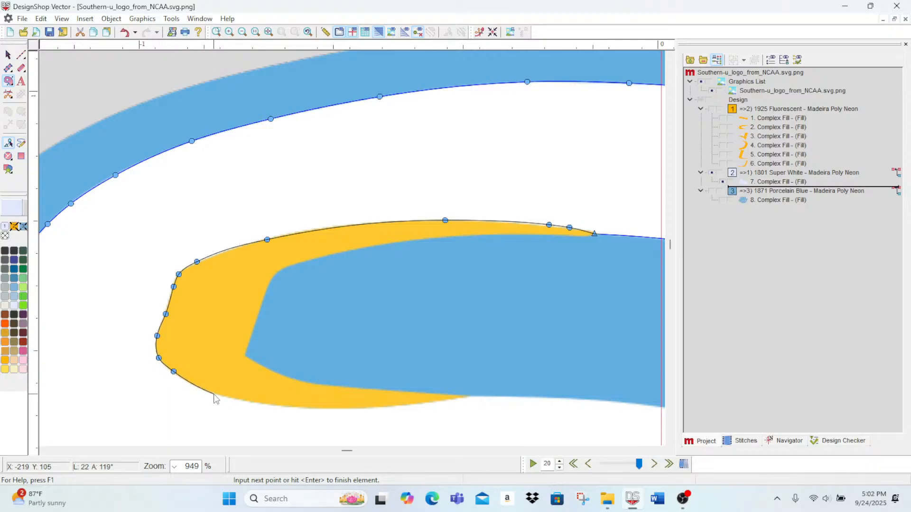
pyautogui.rightClick(213, 394)
pyautogui.rightClick(301, 408)
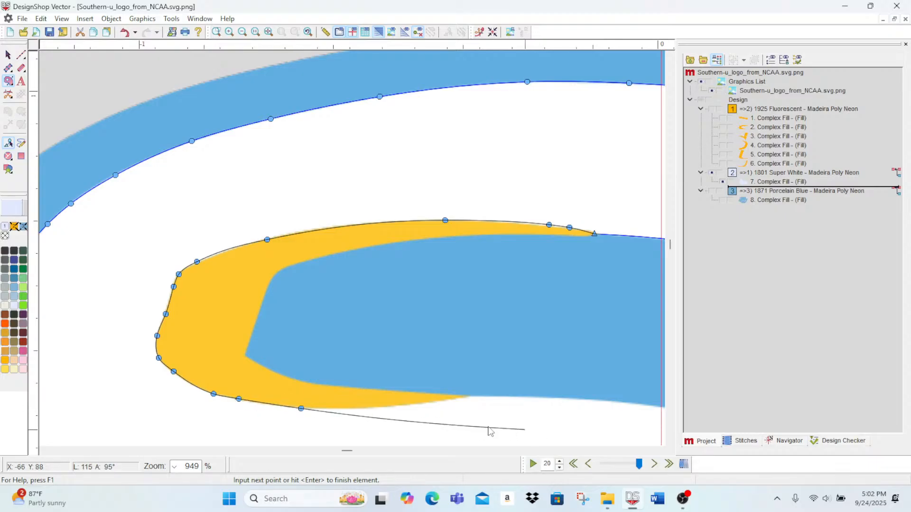
pyautogui.rightClick(369, 409)
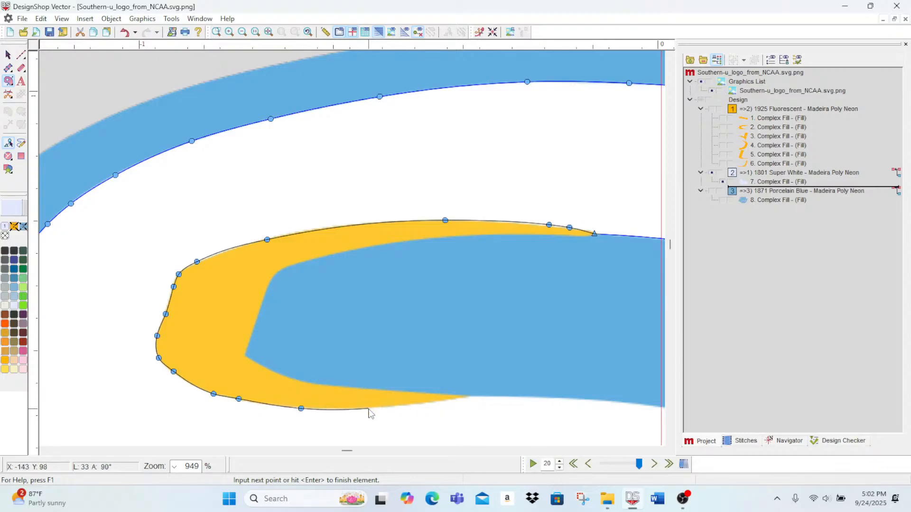
pyautogui.click(468, 397)
# Step: Trace the upper edge of the S's middle stroke rightward along the blue and gold borders to the outermost point of its right bend
pyautogui.middleClick(577, 392)
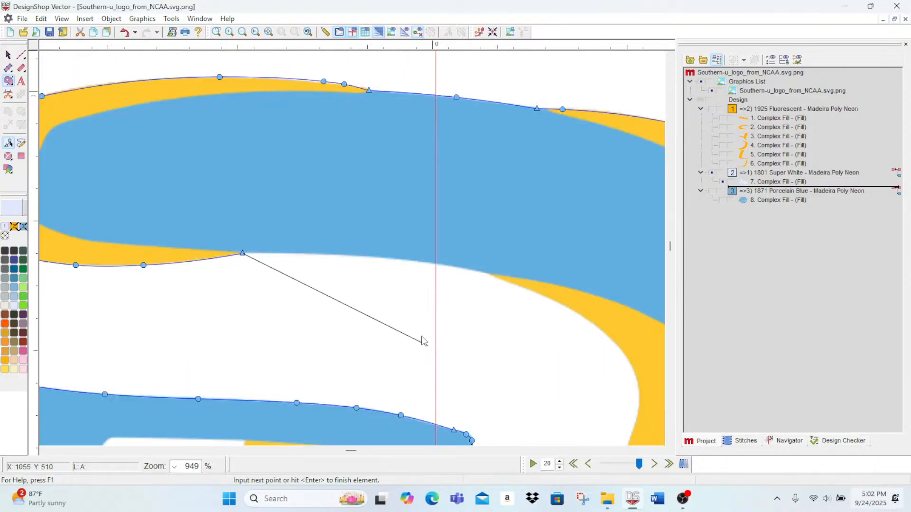
pyautogui.click(290, 252)
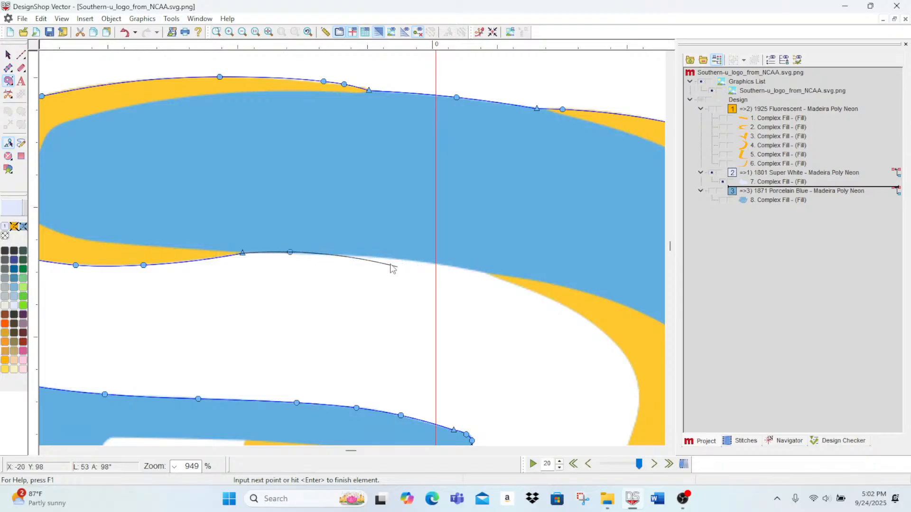
pyautogui.click(458, 268)
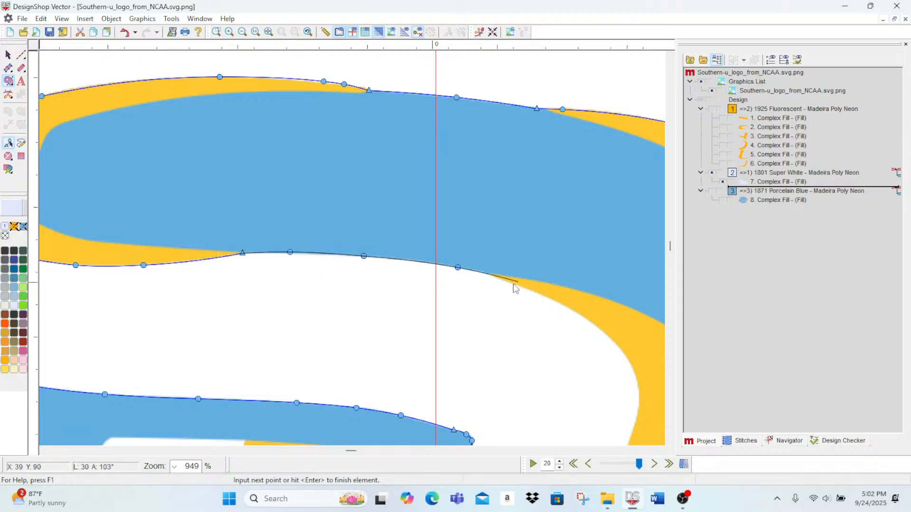
pyautogui.click(490, 274)
pyautogui.click(524, 287)
pyautogui.click(574, 311)
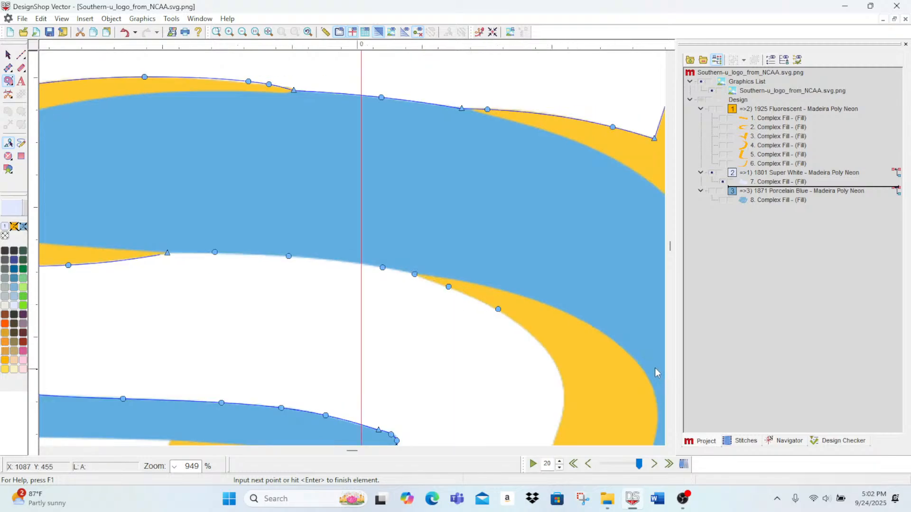
pyautogui.click(555, 361)
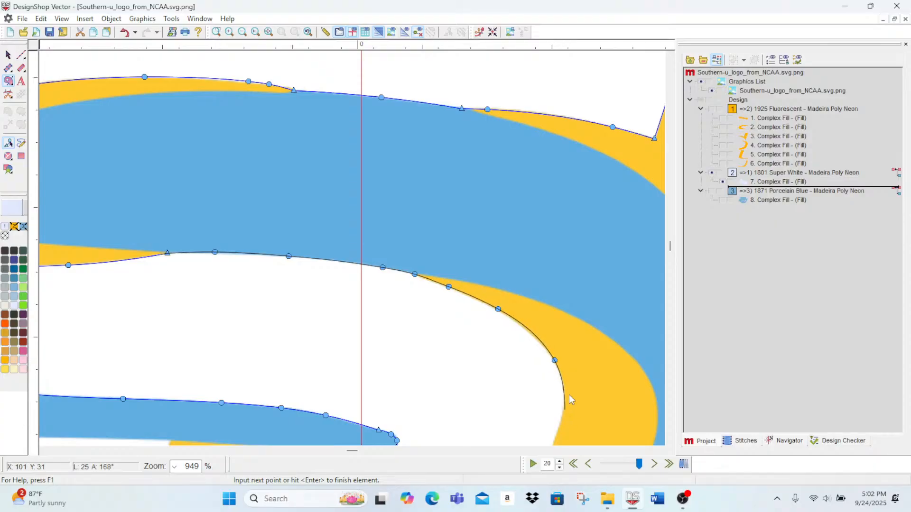
pyautogui.click(563, 408)
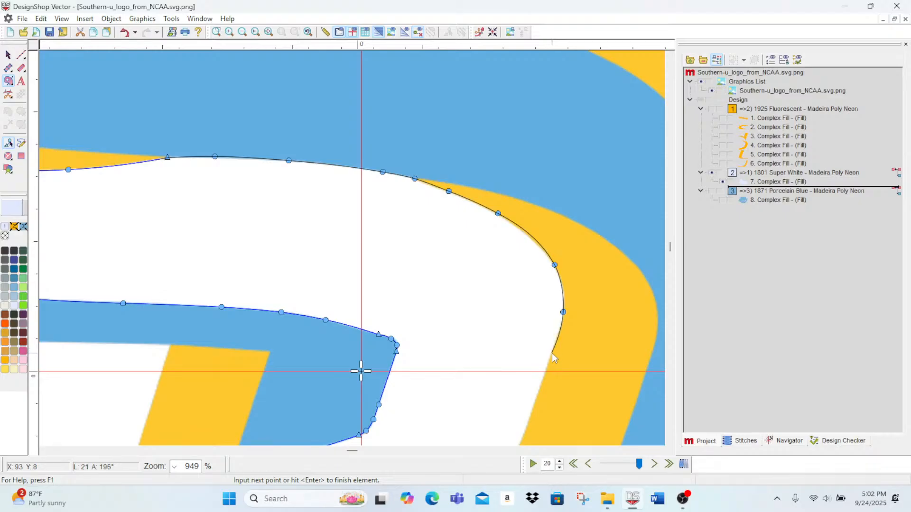
# Step: Trace the S's right edge down along the gold accent and around the lower curve to its bottom tip, and finish the element
pyautogui.click(551, 353)
pyautogui.click(534, 403)
pyautogui.scroll(-3, 535, 403)
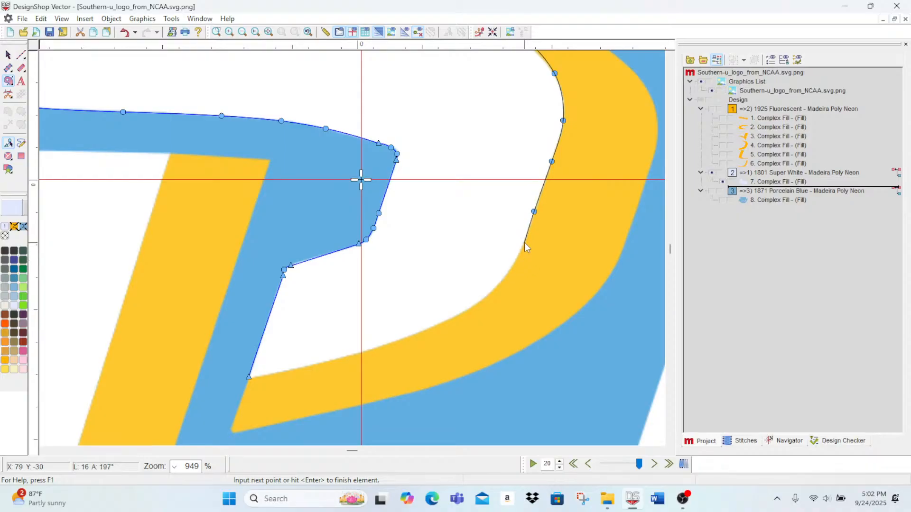
pyautogui.click(525, 243)
pyautogui.click(474, 305)
pyautogui.click(431, 329)
pyautogui.click(337, 360)
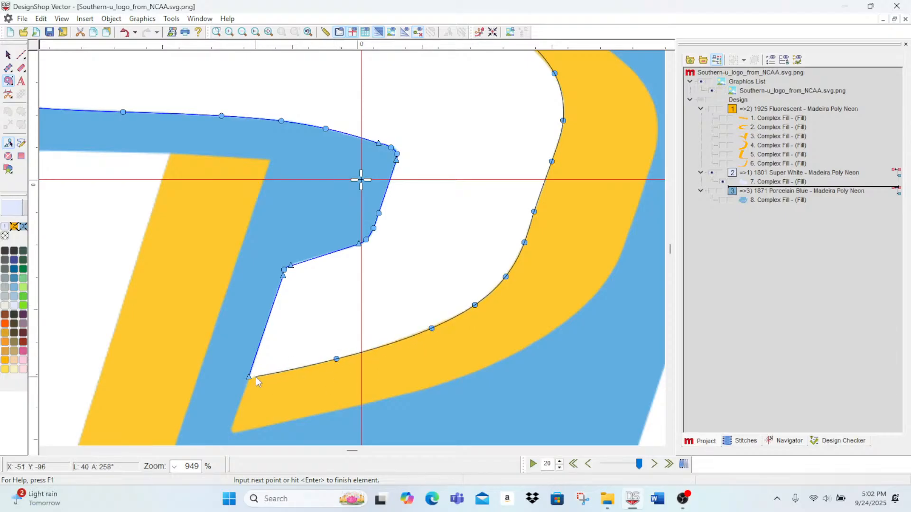
pyautogui.press('Return')
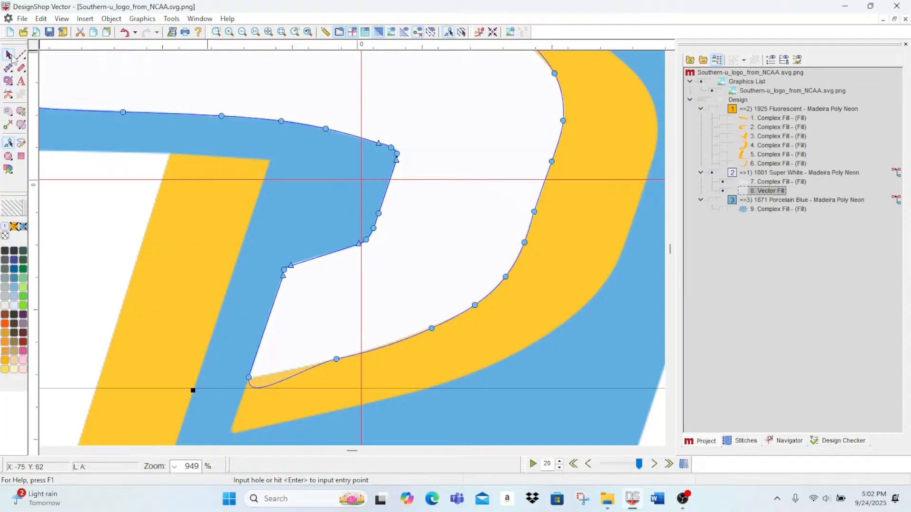
# Step: Adjust the point at the S's bottom tip so the closing segment follows the gold accent's edge without bulging
pyautogui.click(12, 56)
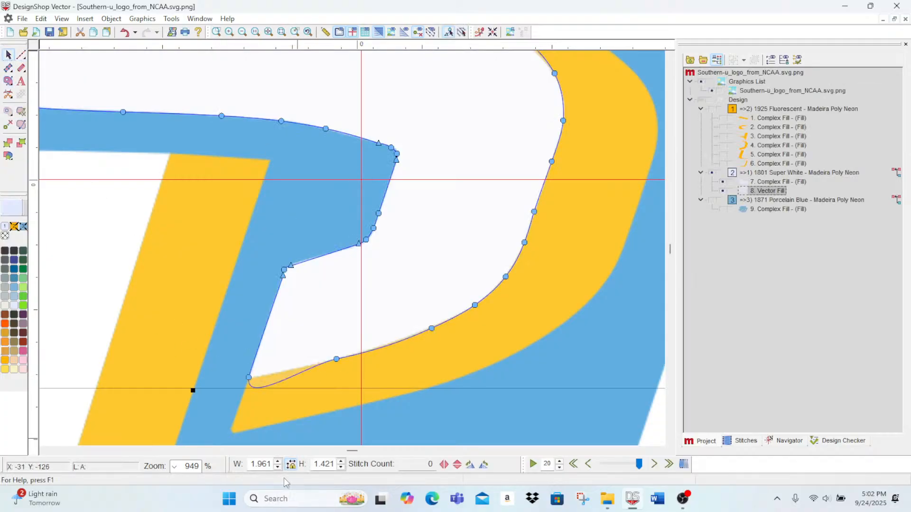
pyautogui.click(249, 378)
pyautogui.moveTo(250, 405); pyautogui.dragTo(253, 381)
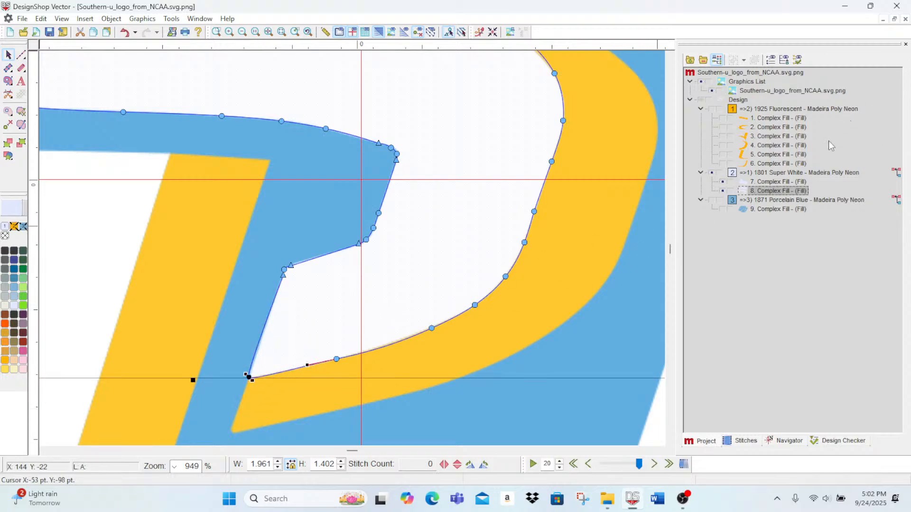
# Step: Enable Short Stitch and set the top stitching density to 3.2 pt for both Super White fills
pyautogui.doubleClick(788, 175)
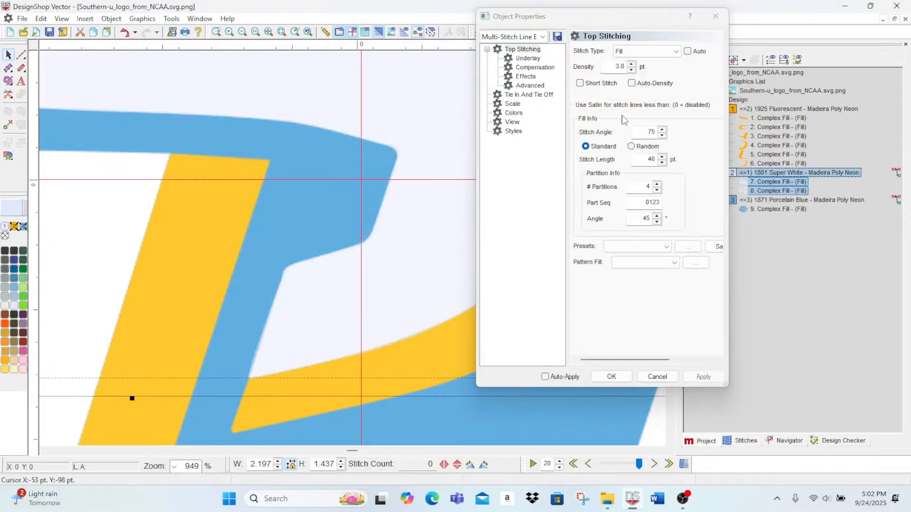
pyautogui.click(587, 83)
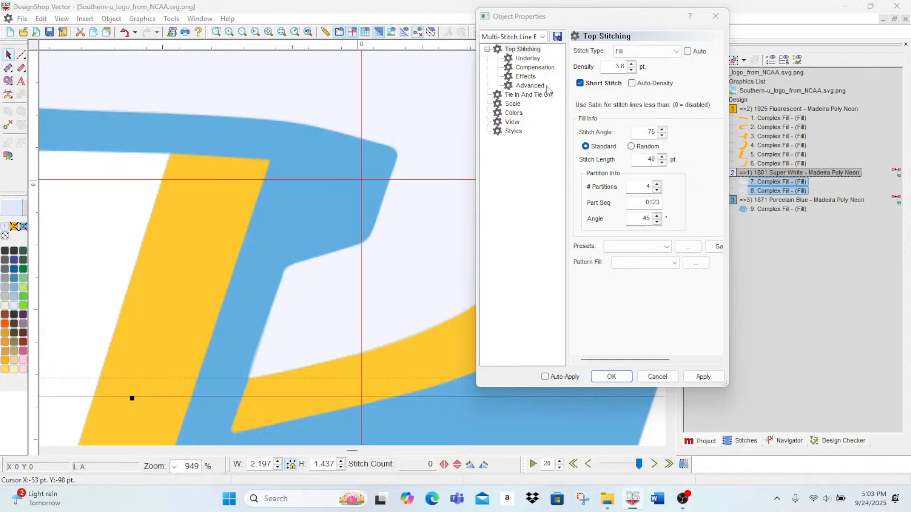
pyautogui.click(631, 69)
pyautogui.click(631, 70)
pyautogui.click(631, 70)
pyautogui.click(631, 70)
pyautogui.click(631, 70)
pyautogui.click(702, 377)
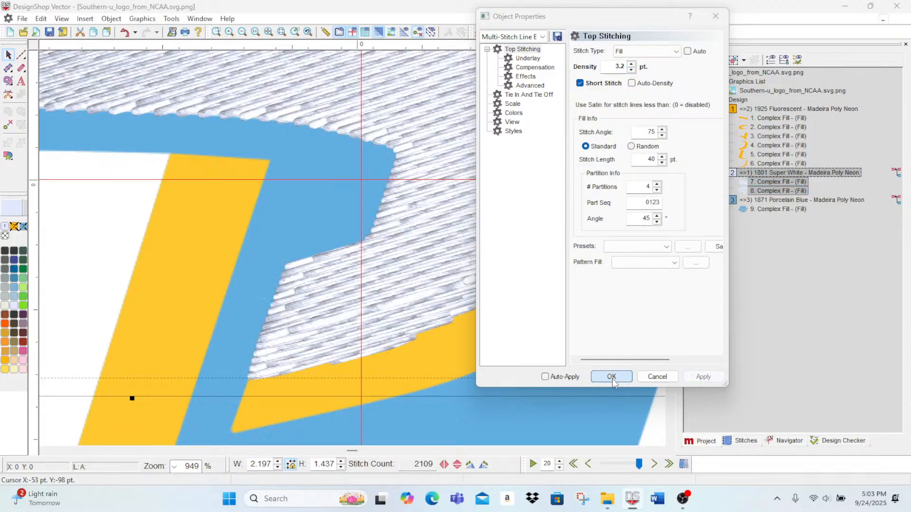
pyautogui.click(611, 377)
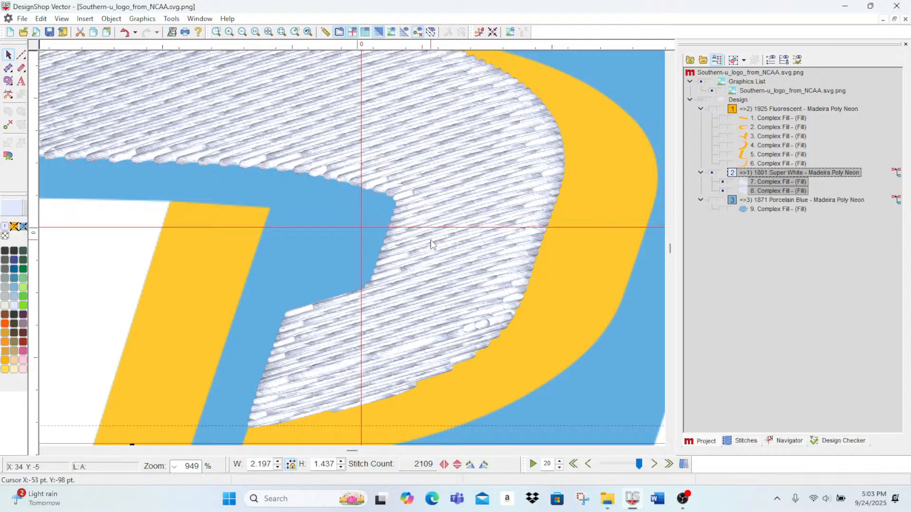
# Step: Add six stitch direction lines across the white S fill, from its upper right end around both bends to its lower end
pyautogui.click(242, 33)
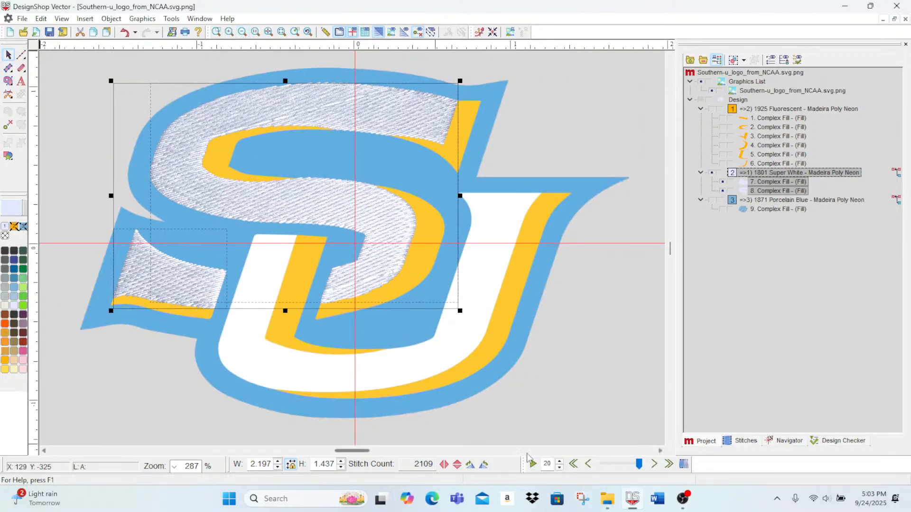
pyautogui.click(764, 191)
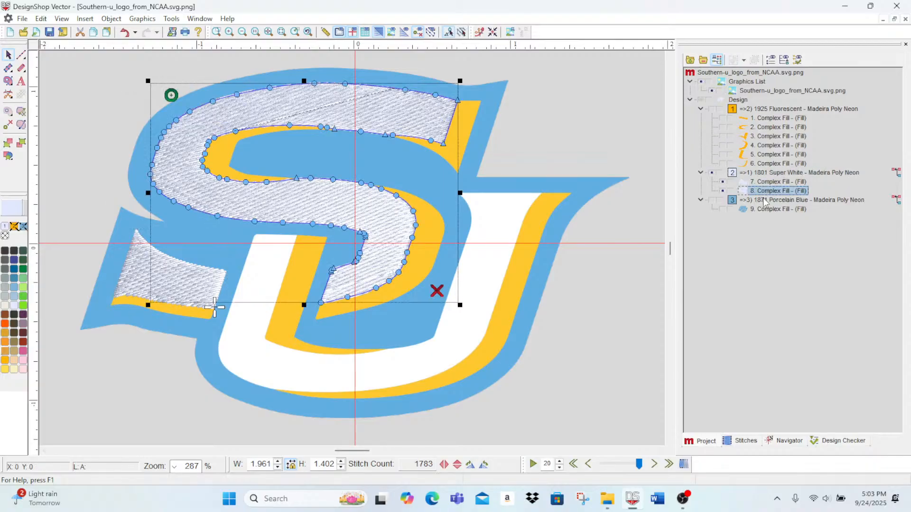
pyautogui.click(21, 125)
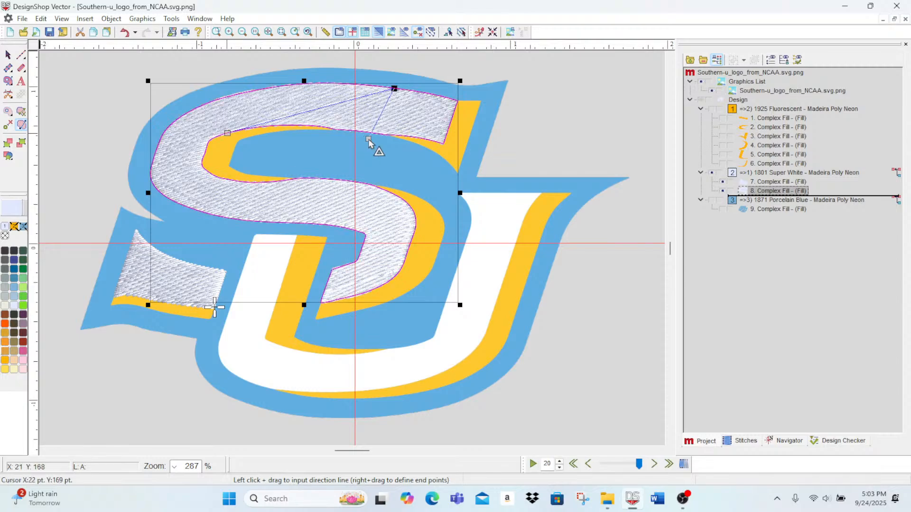
pyautogui.moveTo(369, 136); pyautogui.dragTo(381, 138)
pyautogui.moveTo(236, 88)
pyautogui.mouseDown()
pyautogui.moveTo(255, 148)
pyautogui.moveTo(136, 186)
pyautogui.mouseUp()
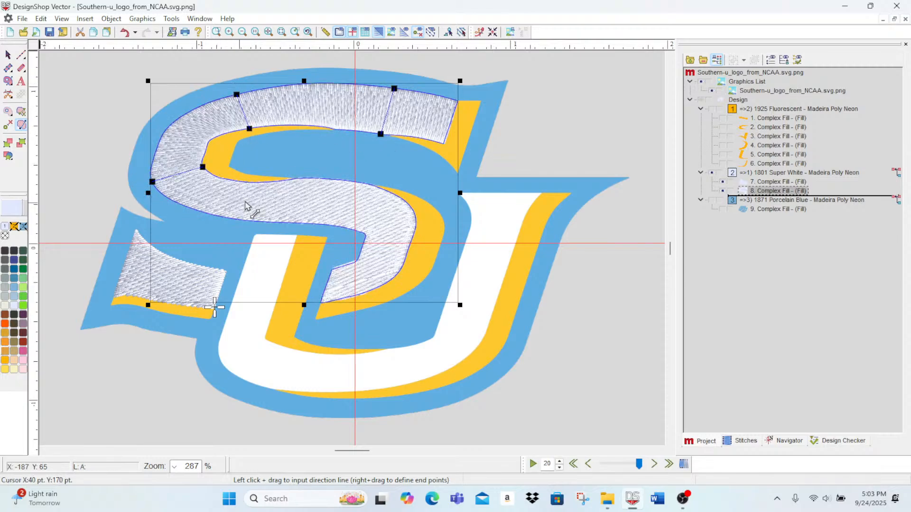
pyautogui.moveTo(277, 171); pyautogui.dragTo(271, 236)
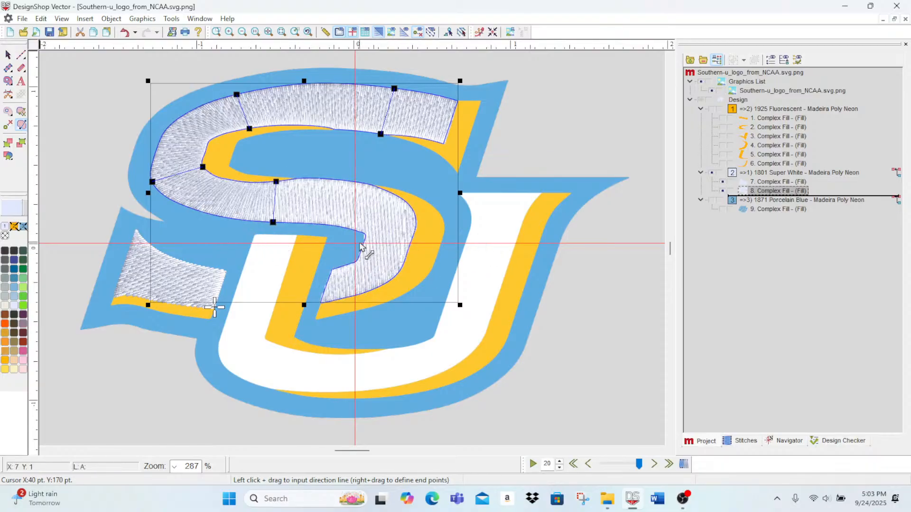
pyautogui.moveTo(353, 235); pyautogui.dragTo(422, 187)
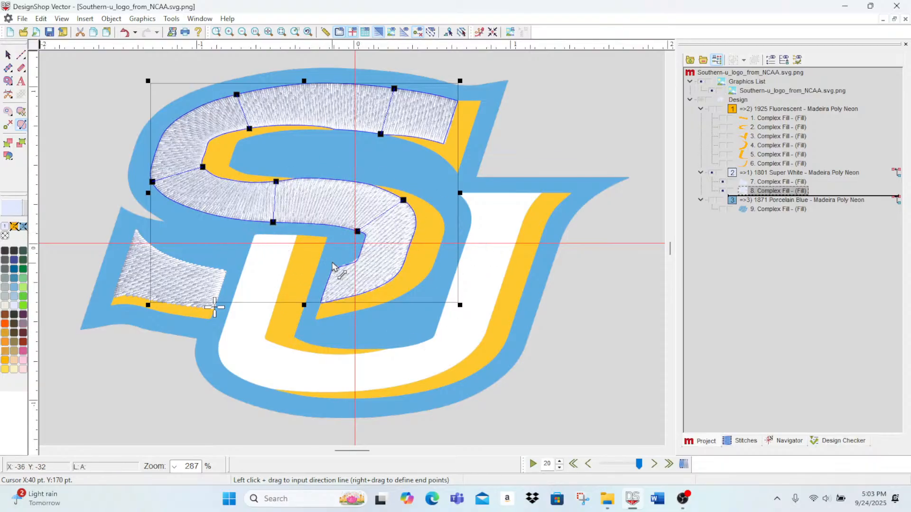
pyautogui.moveTo(353, 262); pyautogui.dragTo(373, 289)
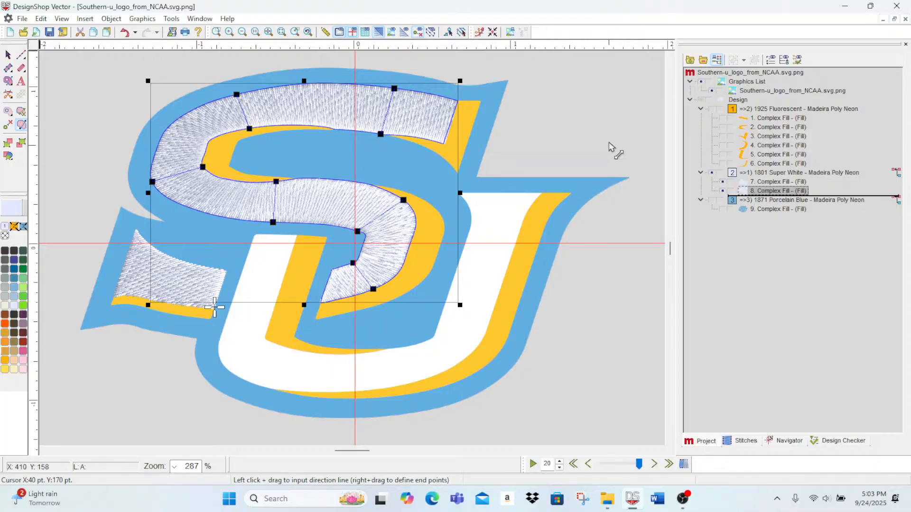
# Step: Redirect the white tail fill's stitch direction line so it runs from the upper edge near the wide end down to the lower edge
pyautogui.click(778, 182)
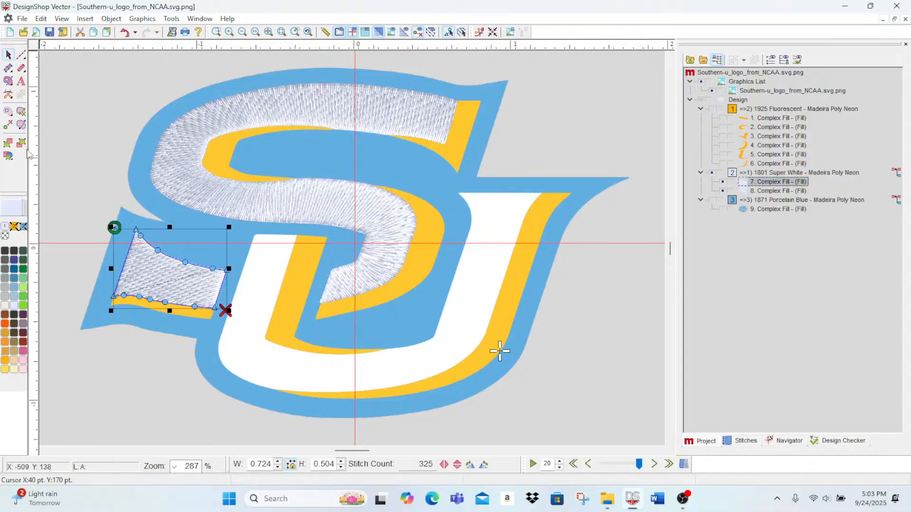
pyautogui.click(8, 125)
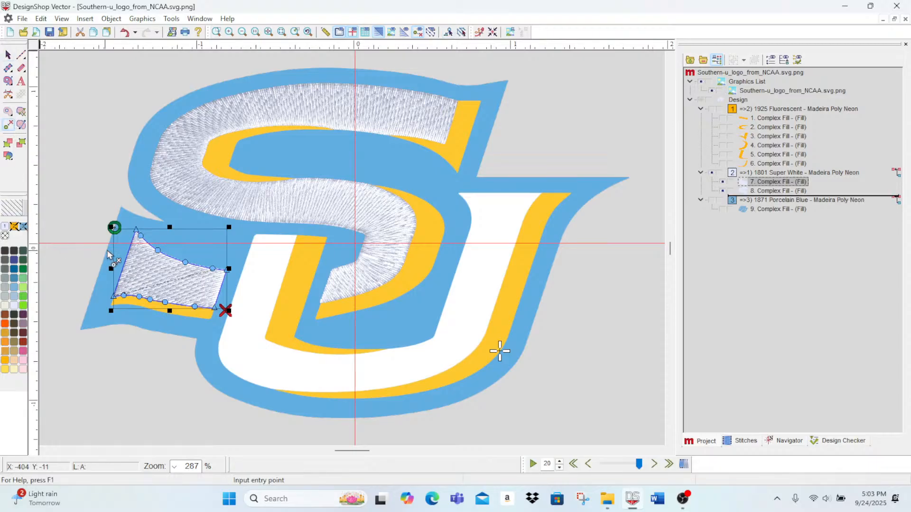
pyautogui.click(21, 126)
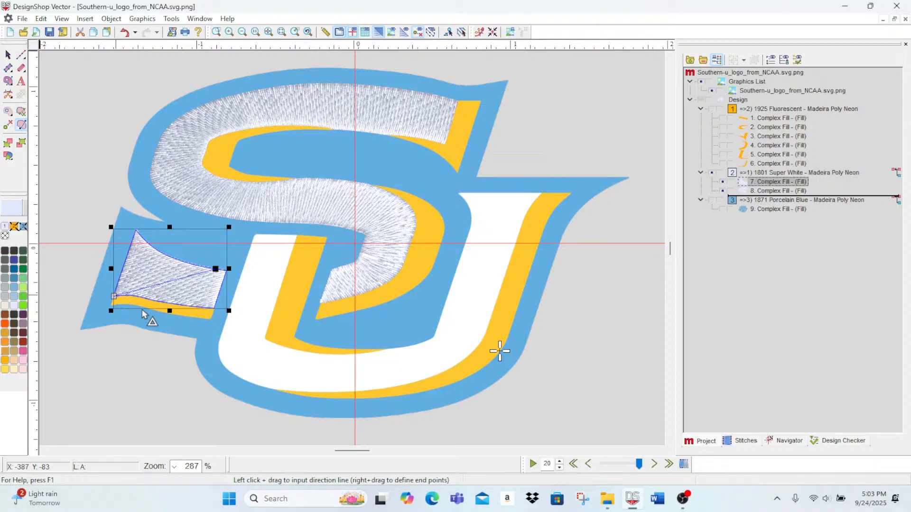
pyautogui.moveTo(142, 310); pyautogui.dragTo(192, 307)
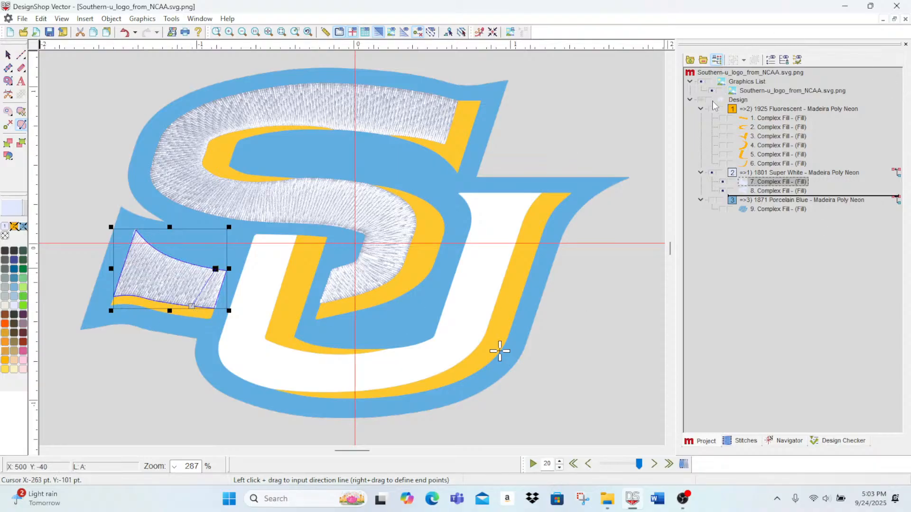
# Step: Show the stitching of the gold Fluorescent and Porcelain Blue blocks together with the white fills, with the design's element list expanded
pyautogui.click(714, 118)
pyautogui.click(712, 111)
pyautogui.click(713, 201)
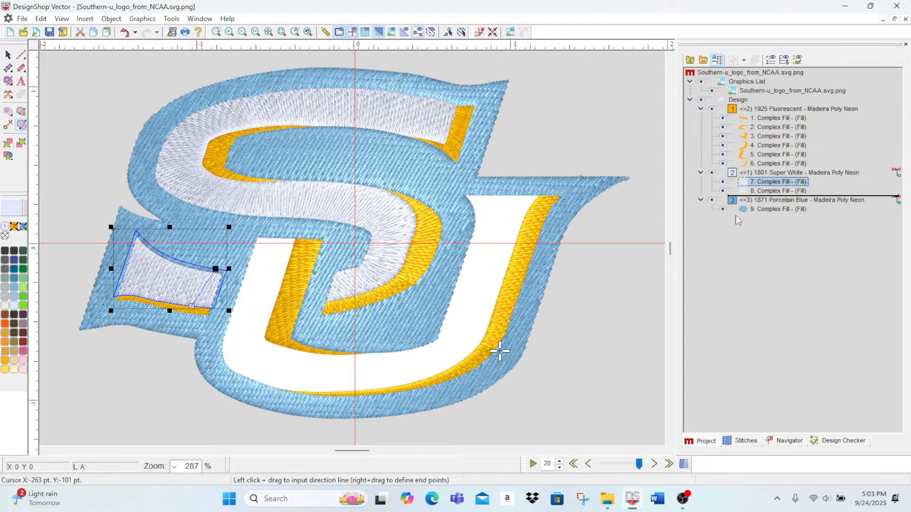
pyautogui.click(701, 100)
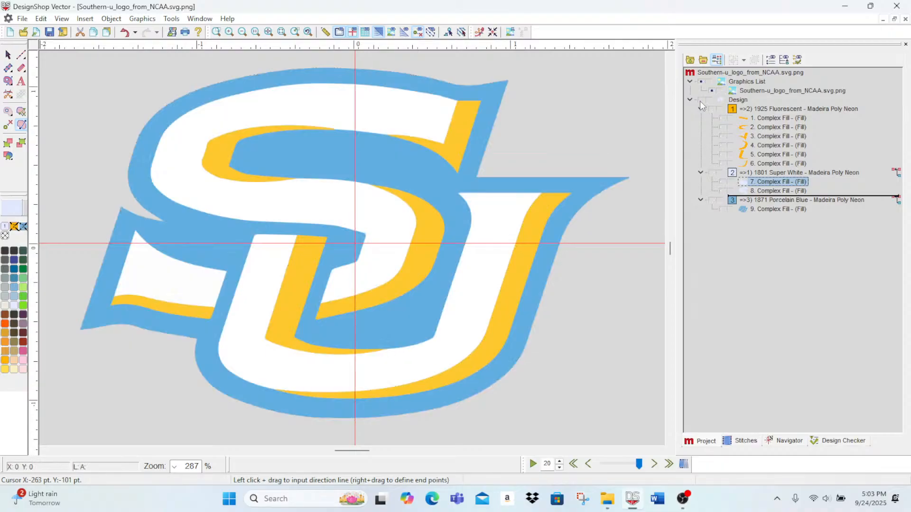
pyautogui.click(700, 102)
pyautogui.click(696, 104)
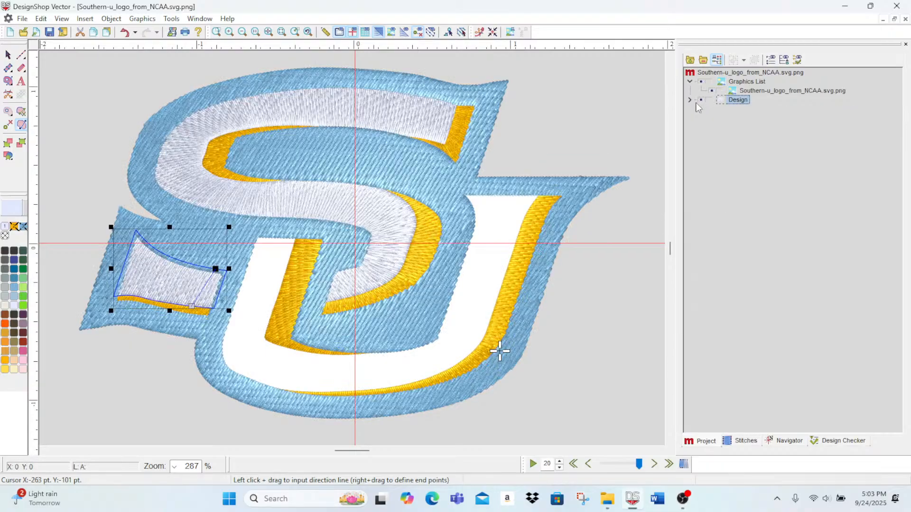
pyautogui.click(689, 100)
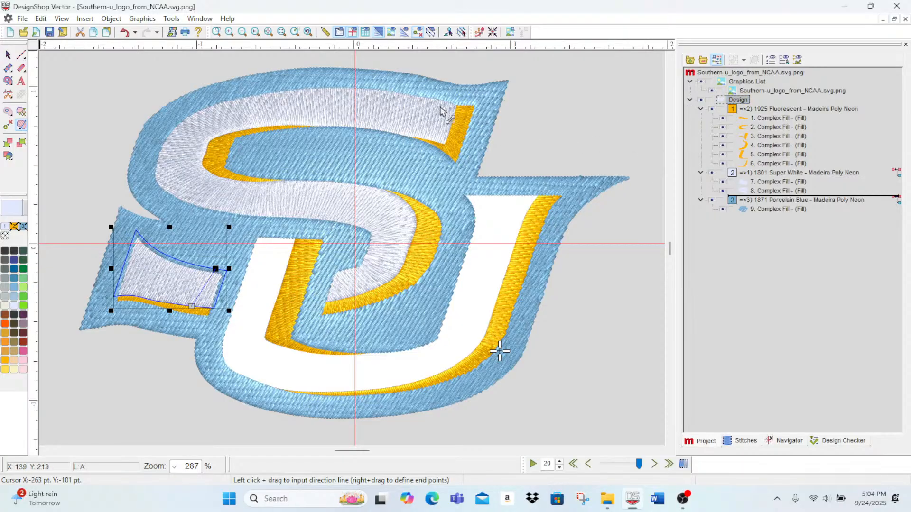
# Step: Reorder the color blocks so Porcelain Blue sews first, gold Fluorescent second and Super White last
pyautogui.click(763, 190)
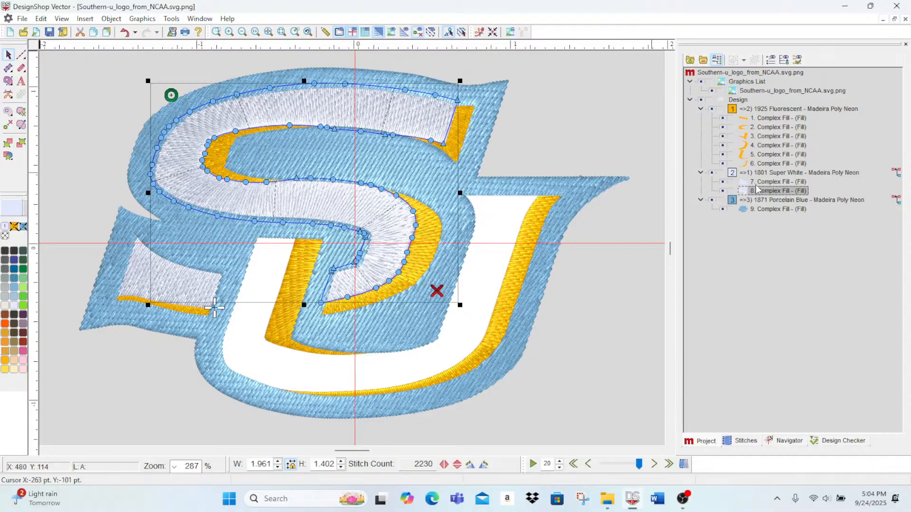
pyautogui.moveTo(769, 173); pyautogui.dragTo(764, 212)
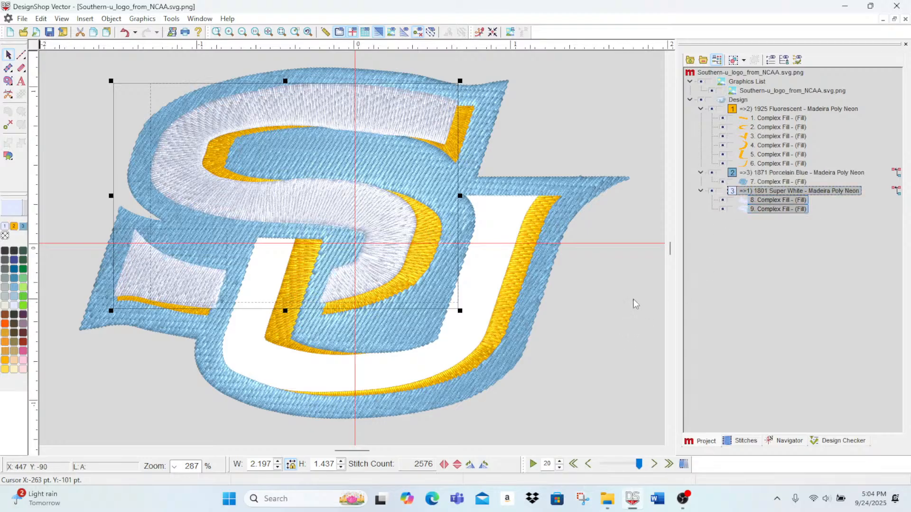
pyautogui.click(634, 342)
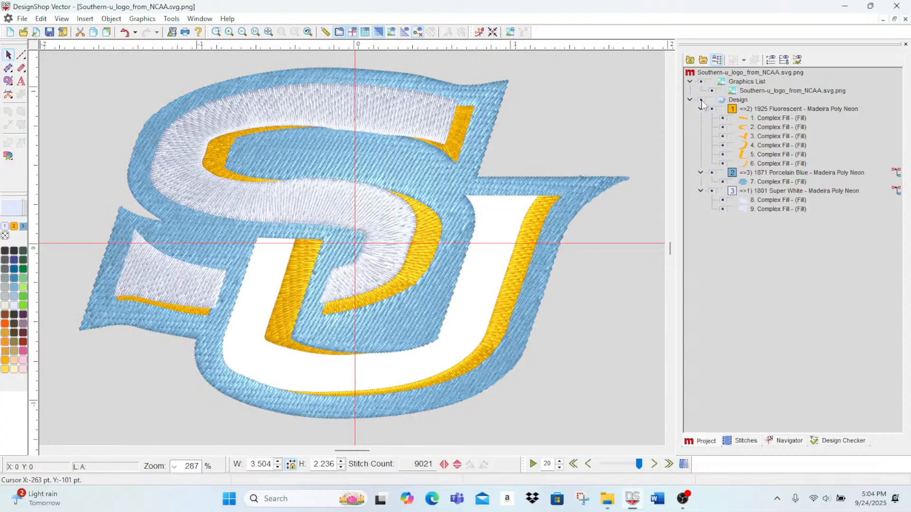
pyautogui.click(765, 114)
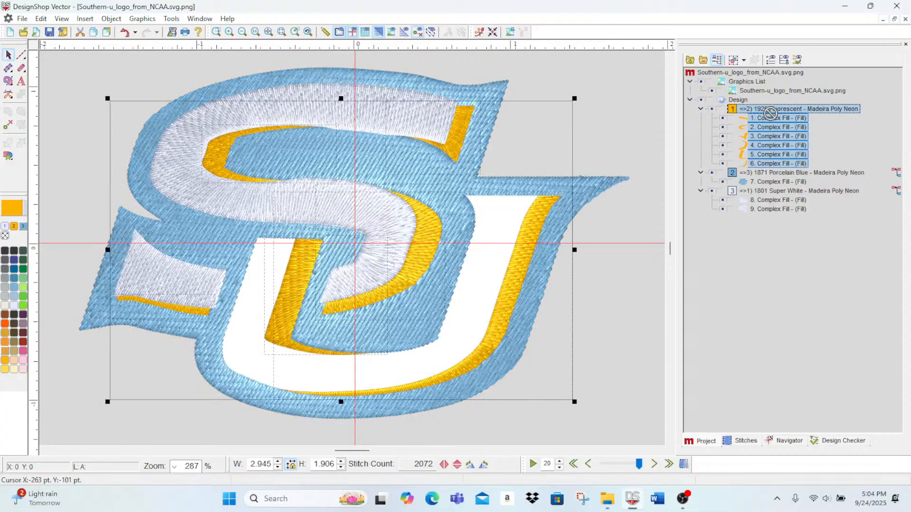
pyautogui.moveTo(765, 114); pyautogui.dragTo(765, 186)
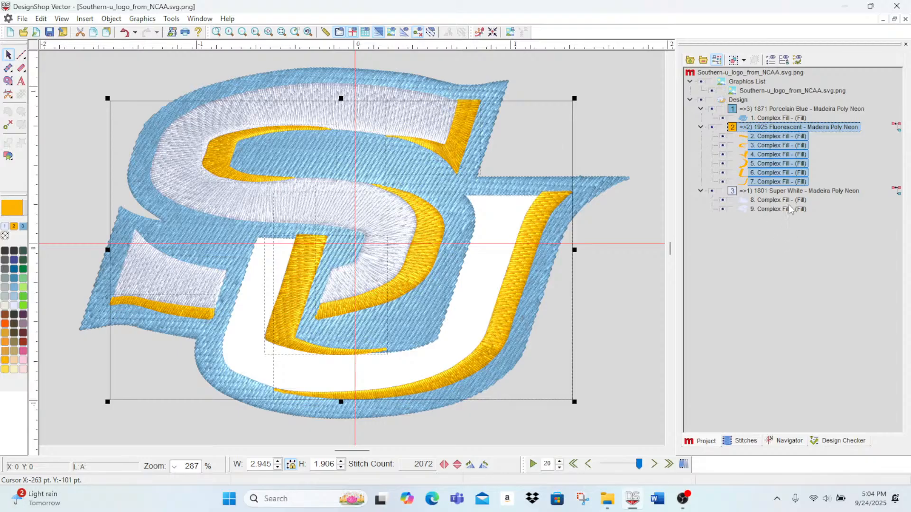
pyautogui.click(579, 118)
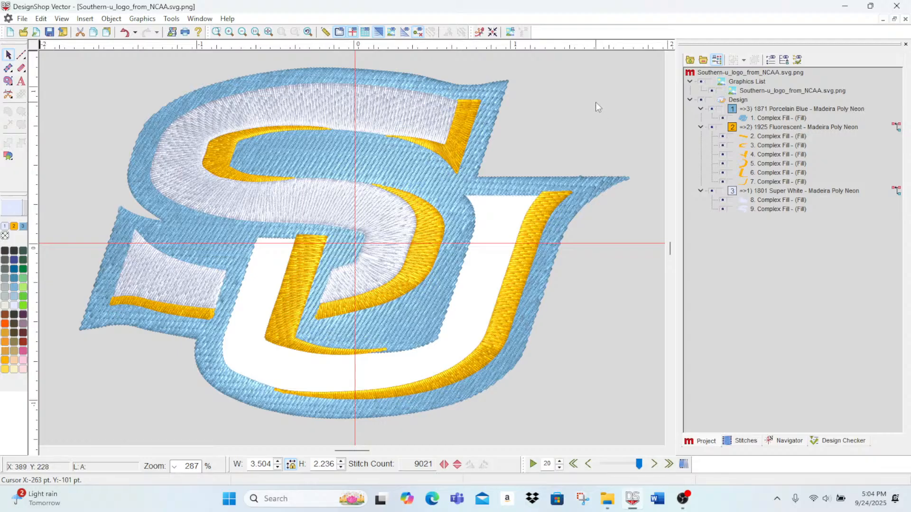
# Step: Recolor the Super White block to 1803 Natural White and set palette color 4 to 1802 Snow White from the Madeira Poly Neon chart
pyautogui.click(784, 190)
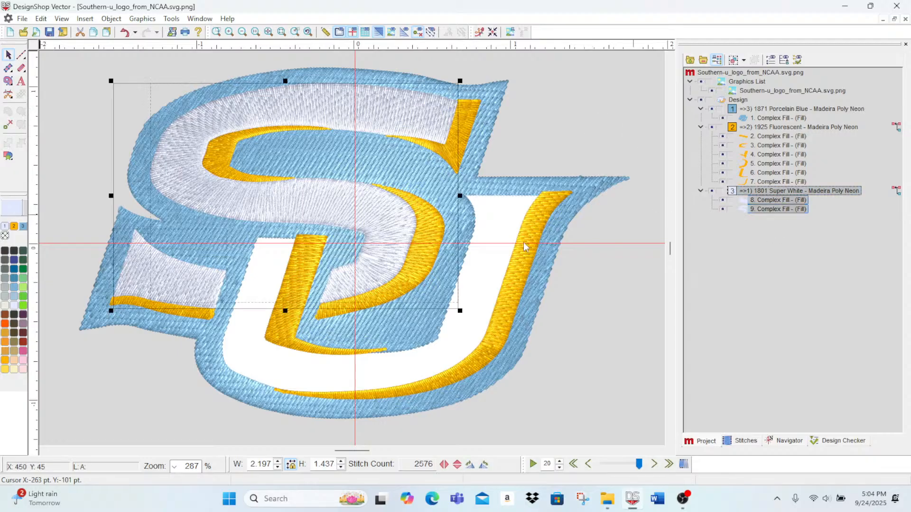
pyautogui.click(6, 305)
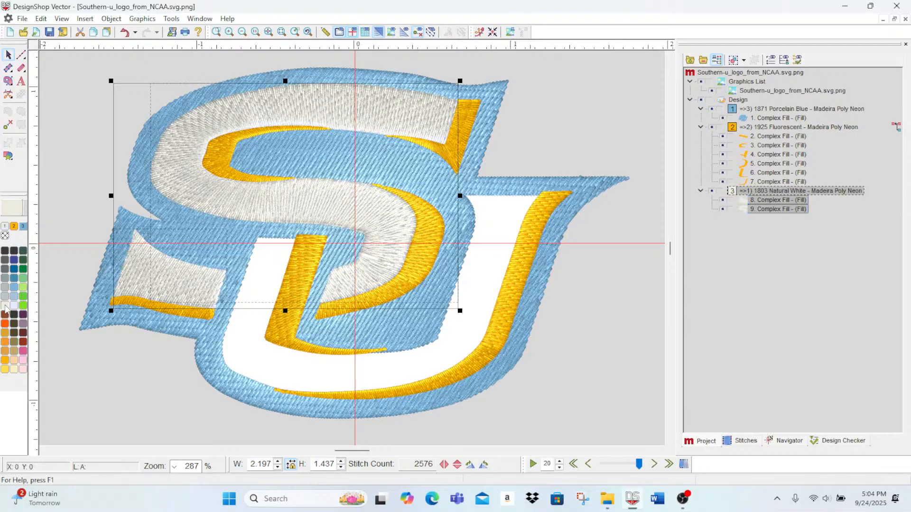
pyautogui.click(5, 236)
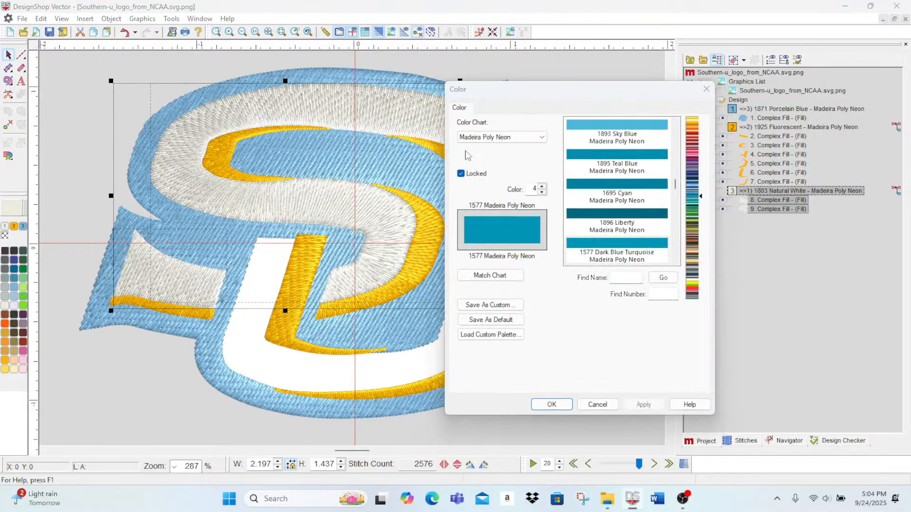
pyautogui.moveTo(701, 245); pyautogui.dragTo(700, 278)
pyautogui.click(613, 190)
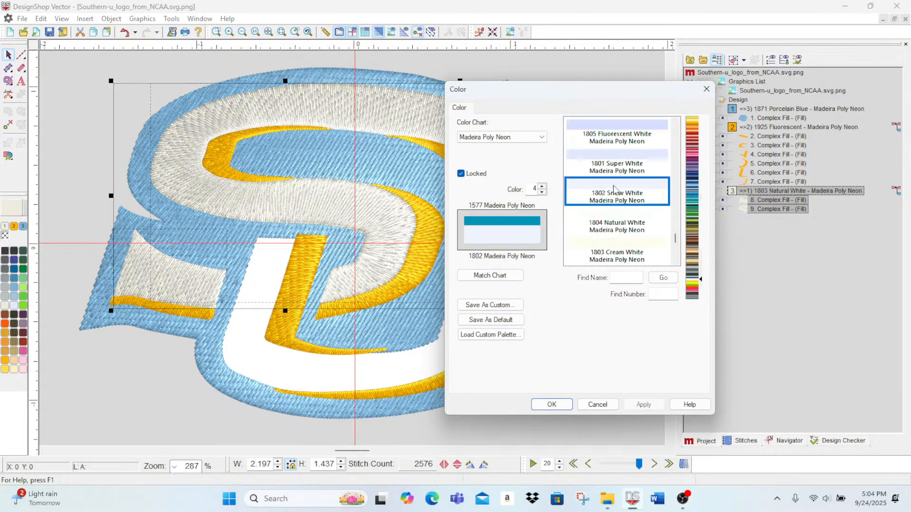
pyautogui.click(644, 404)
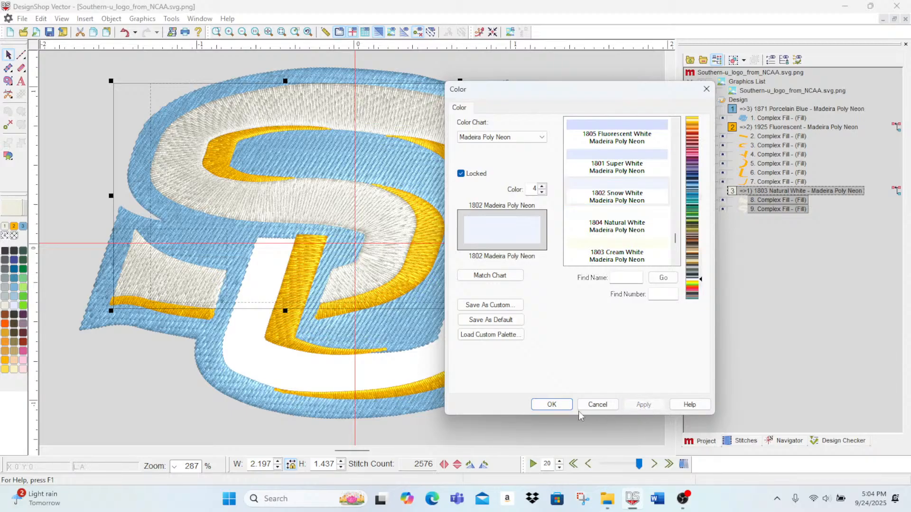
pyautogui.click(552, 404)
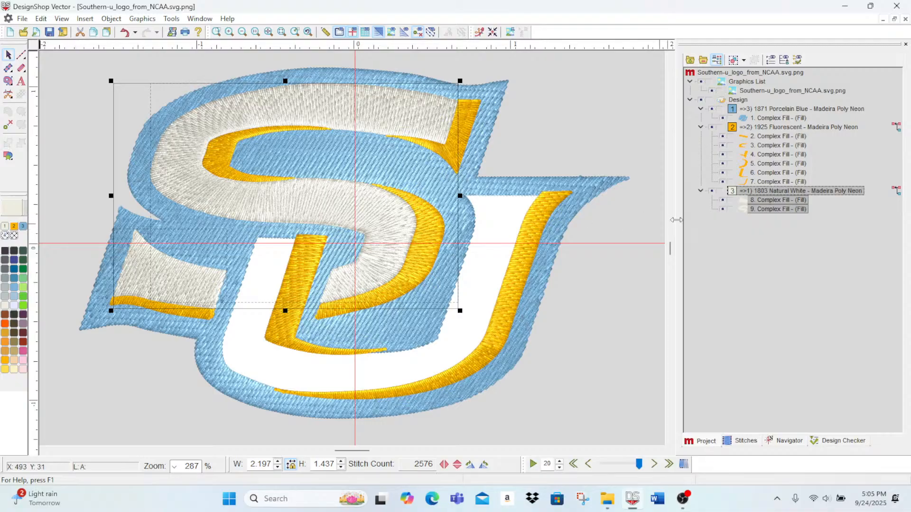
# Step: Set the color of both white fills to 1804 Natural White from the Madeira Poly Neon chart in their object properties
pyautogui.doubleClick(752, 209)
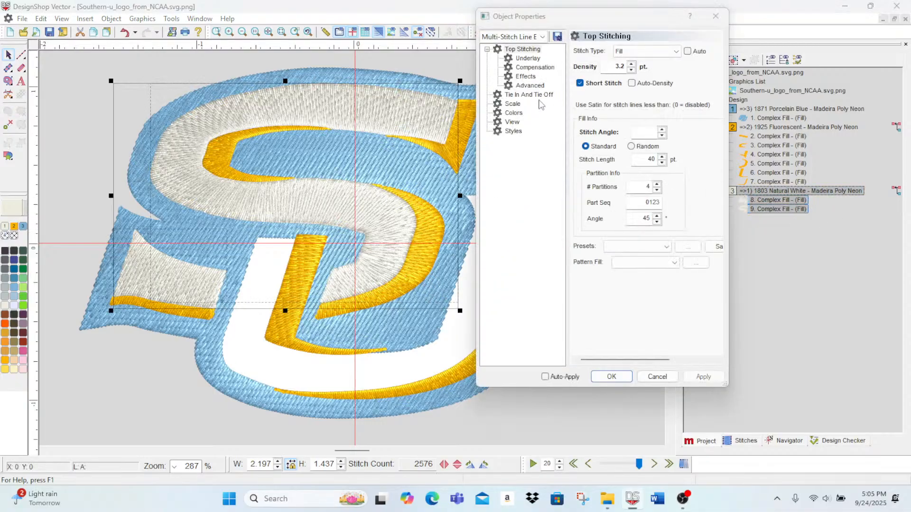
pyautogui.click(513, 112)
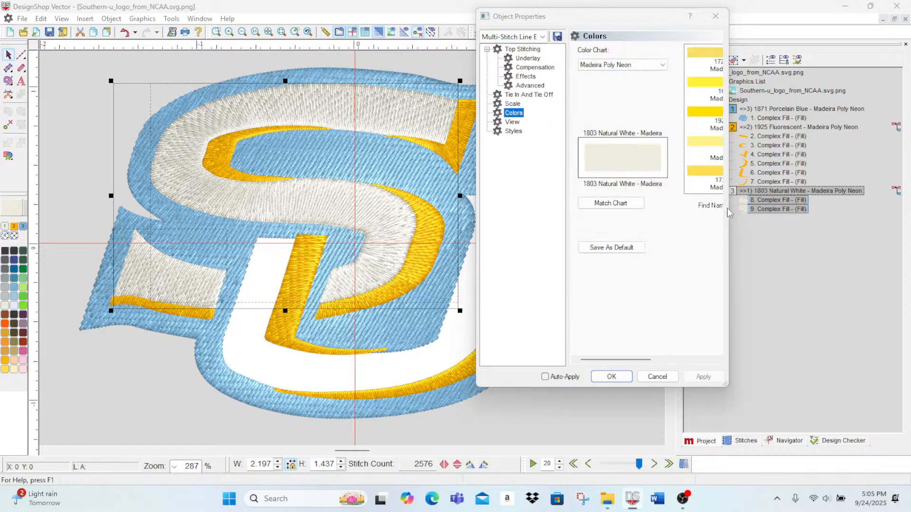
pyautogui.moveTo(733, 207); pyautogui.dragTo(901, 207)
pyautogui.click(821, 209)
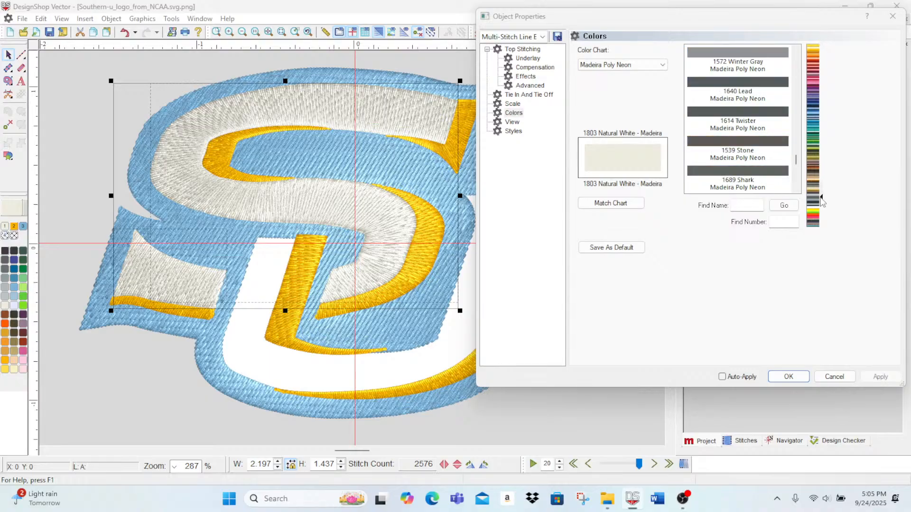
pyautogui.scroll(-1, 768, 184)
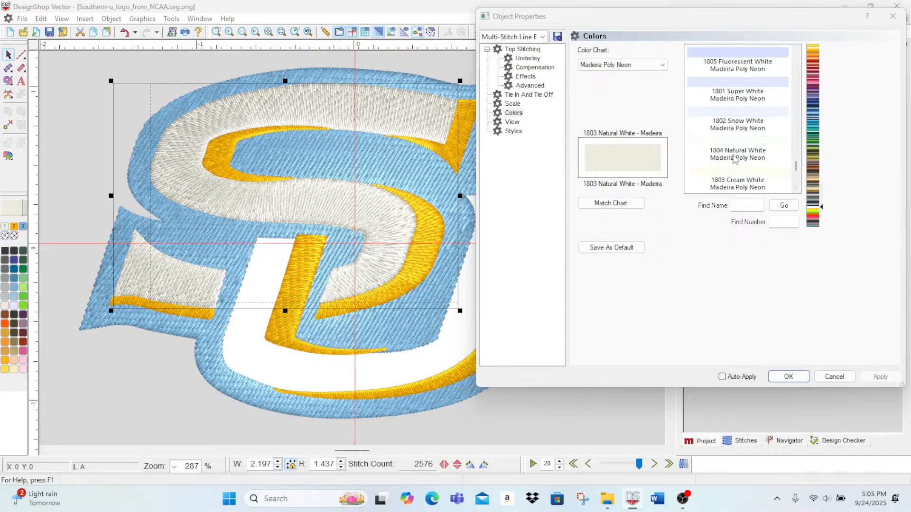
pyautogui.click(731, 118)
pyautogui.click(738, 144)
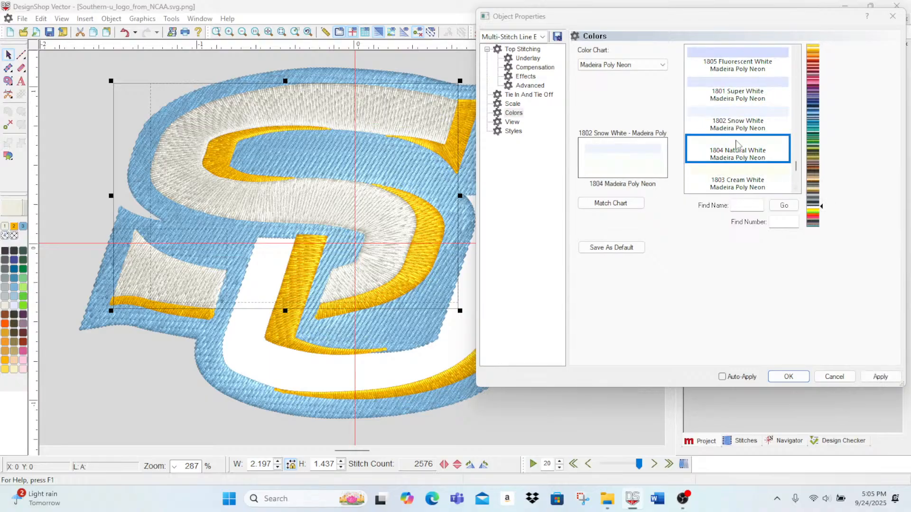
pyautogui.click(869, 379)
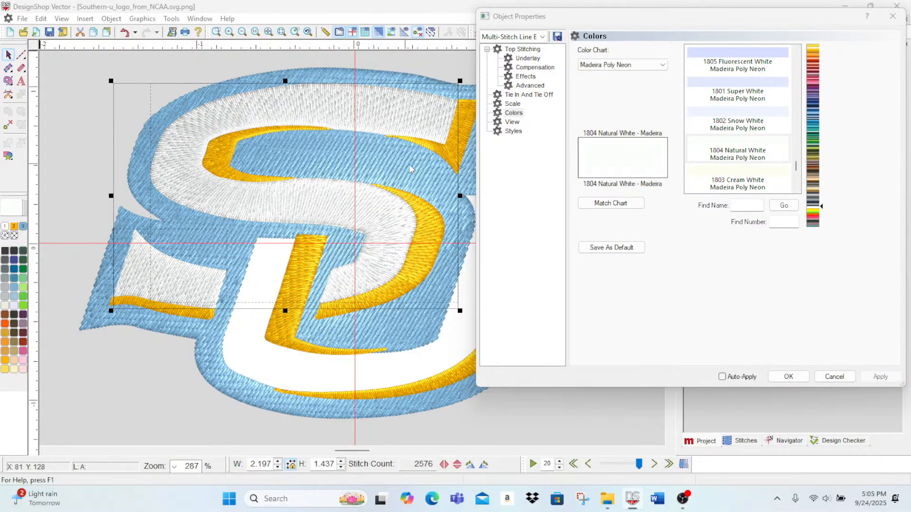
pyautogui.click(790, 379)
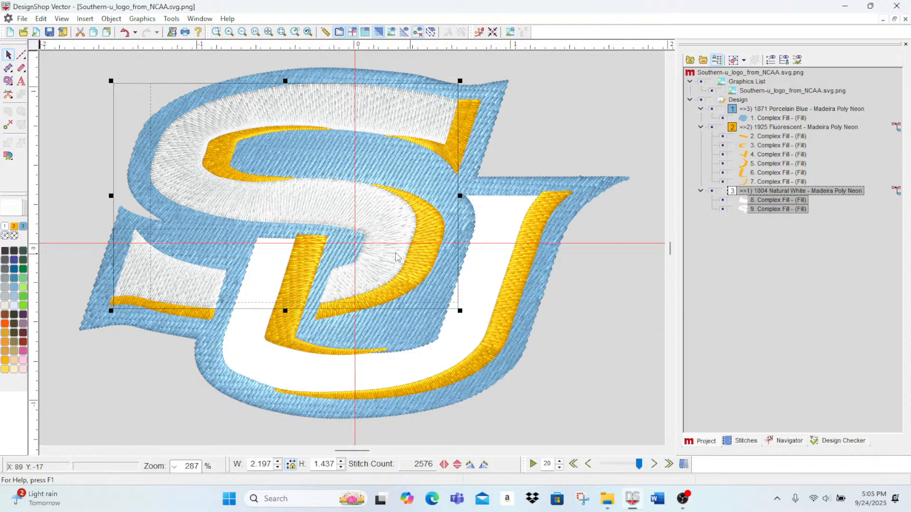
# Step: Hide the design's elements and start a filled vector outline down the inner edge of the white U's left arm
pyautogui.click(701, 100)
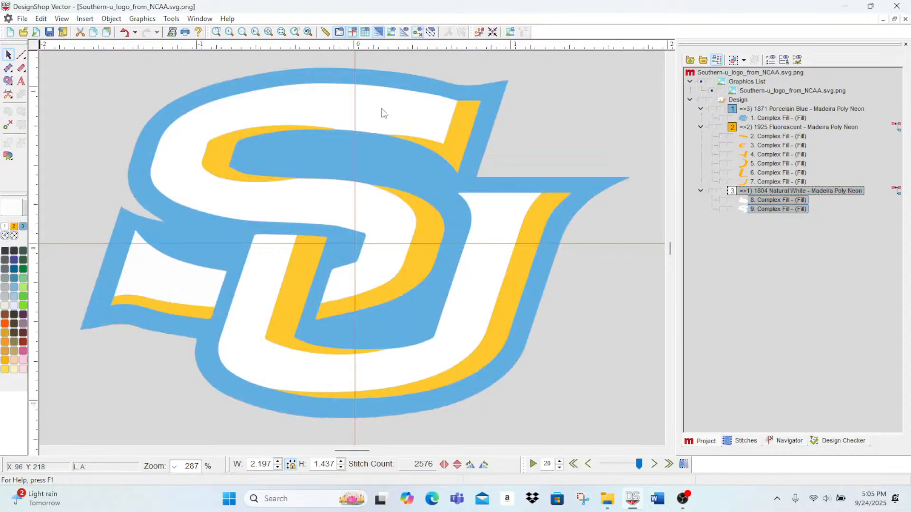
pyautogui.doubleClick(229, 31)
pyautogui.scroll(-2, 199, 209)
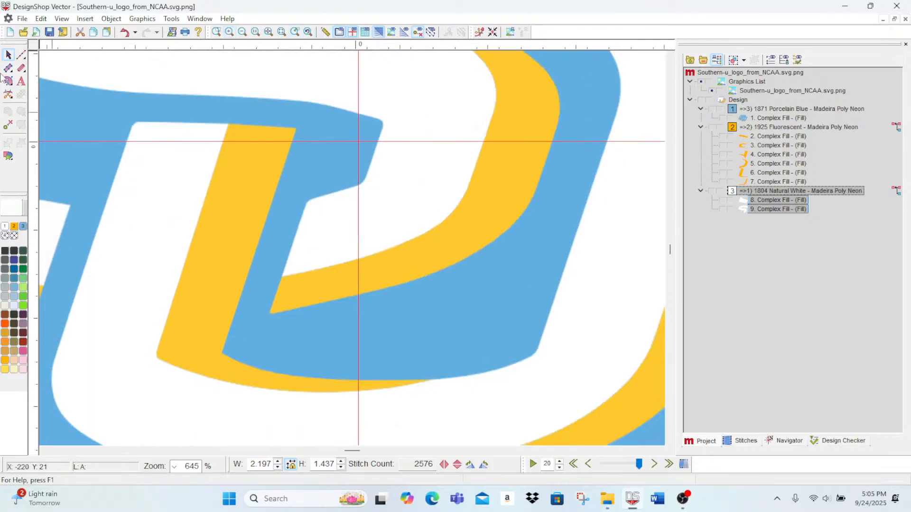
pyautogui.scroll(-1, 184, 228)
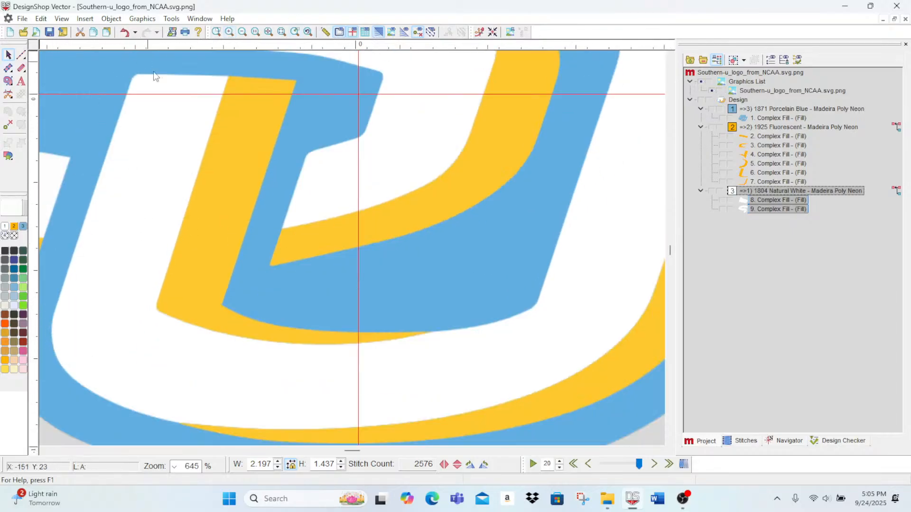
pyautogui.click(8, 81)
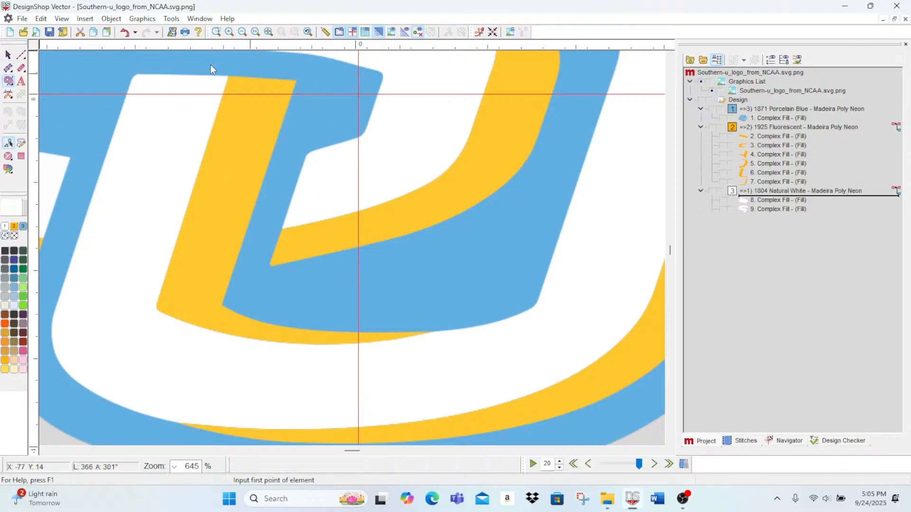
pyautogui.click(228, 78)
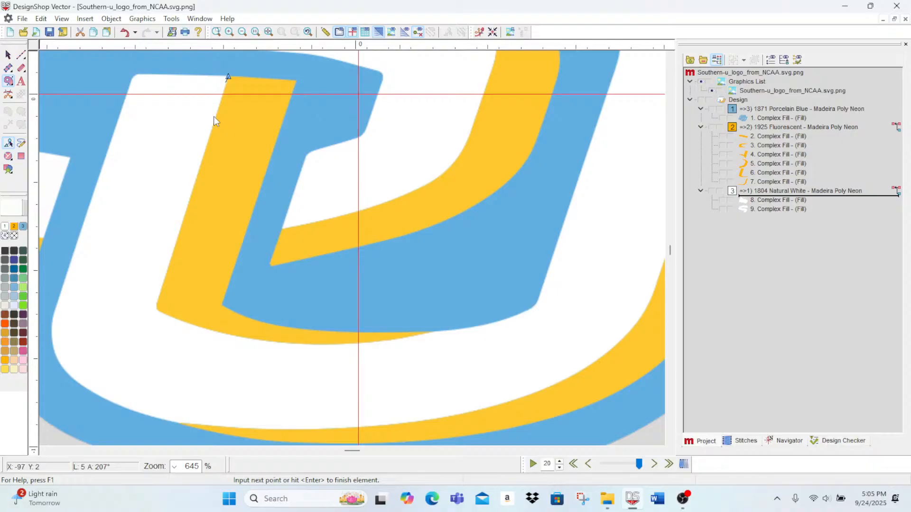
pyautogui.click(160, 297)
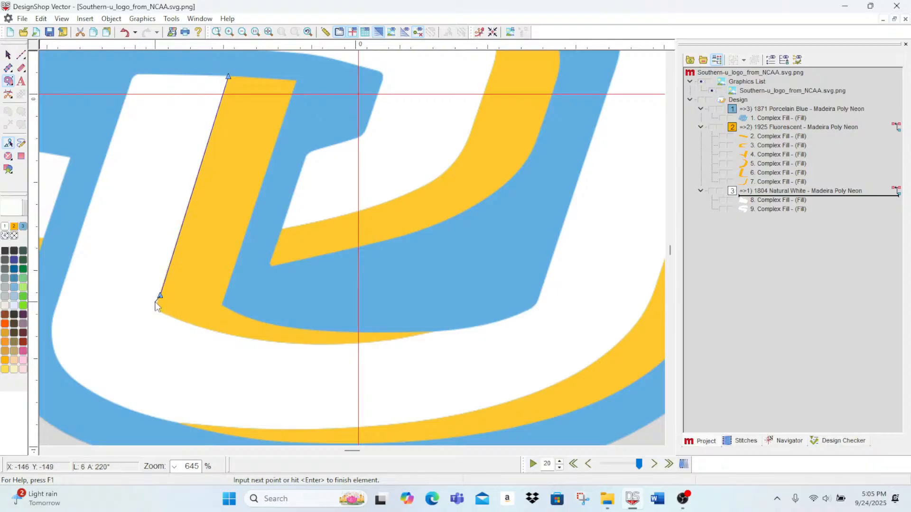
pyautogui.rightClick(156, 304)
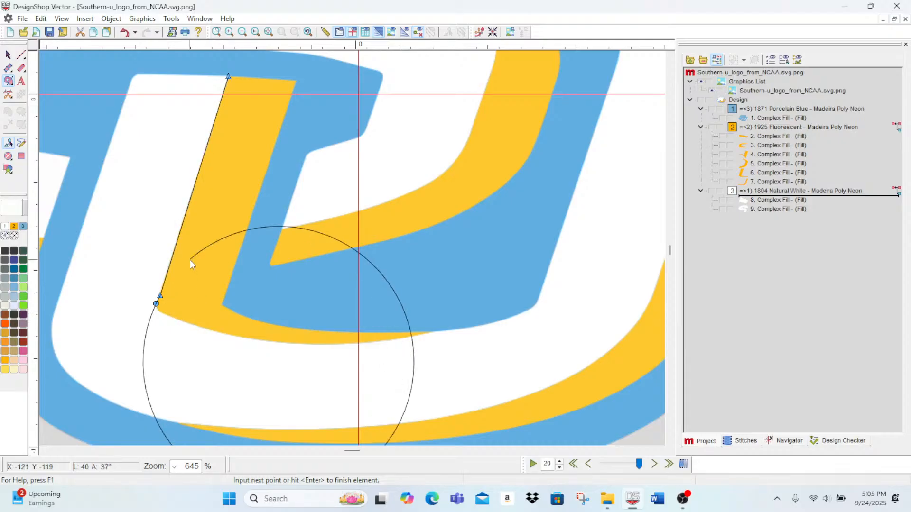
pyautogui.press('BackSpace')
pyautogui.press('BackSpace')
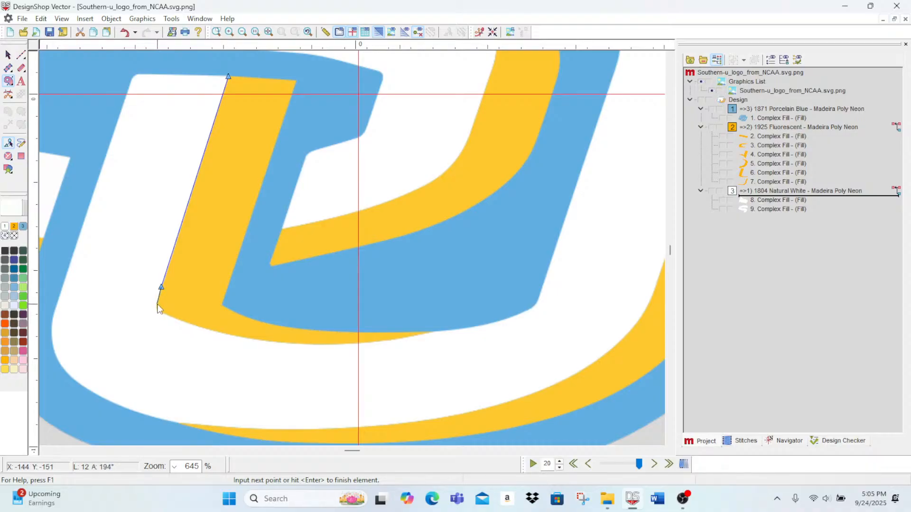
# Step: Continue the outline around the gold accent's lower corner and along its curved bottom edge to its tip
pyautogui.click(157, 299)
pyautogui.click(162, 311)
pyautogui.click(183, 320)
pyautogui.click(260, 340)
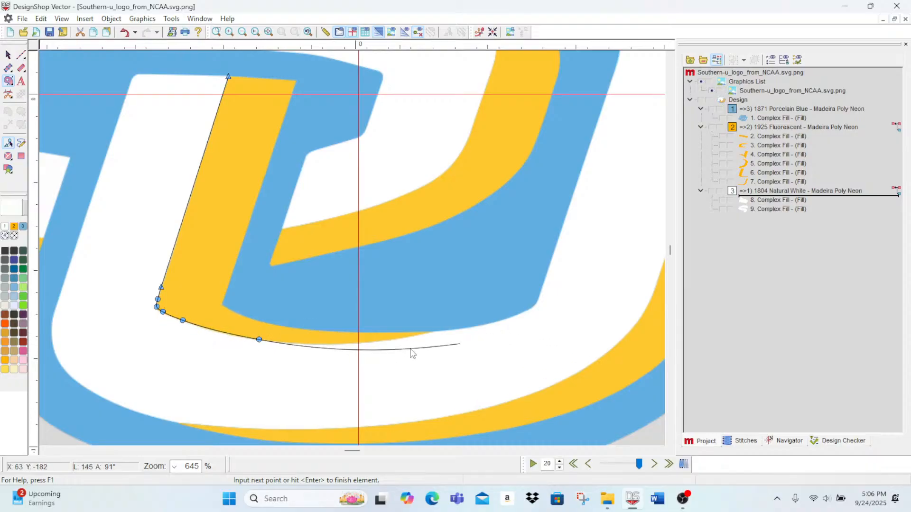
pyautogui.rightClick(380, 341)
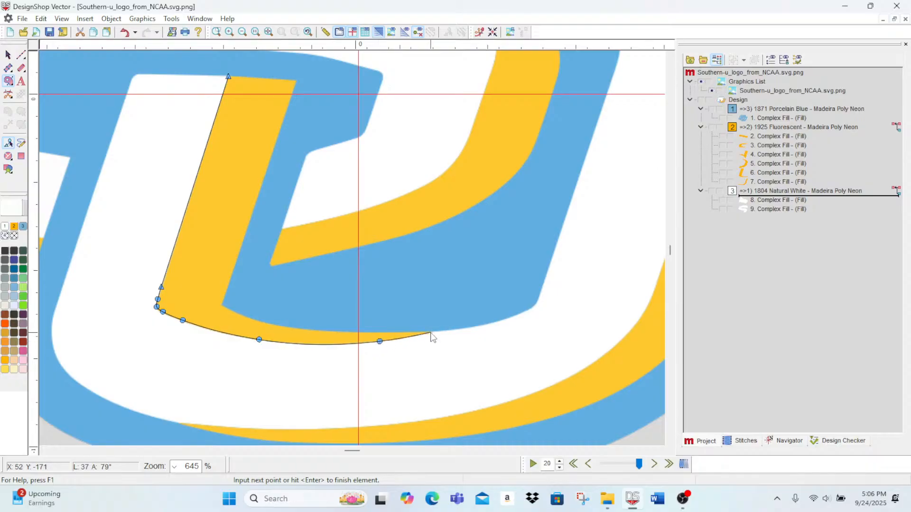
pyautogui.click(432, 332)
# Step: Trace the U's inner bottom edge along the blue area and around its rounded right corner
pyautogui.click(458, 330)
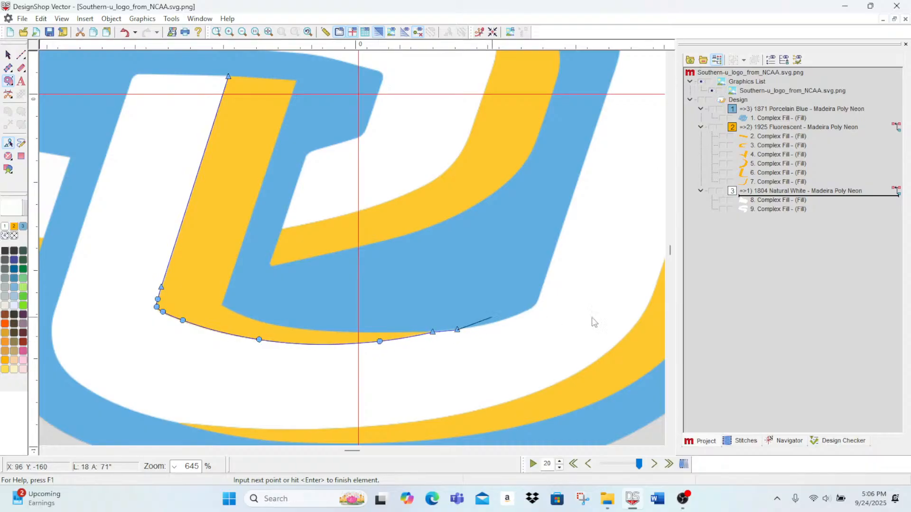
pyautogui.rightClick(487, 324)
pyautogui.rightClick(519, 313)
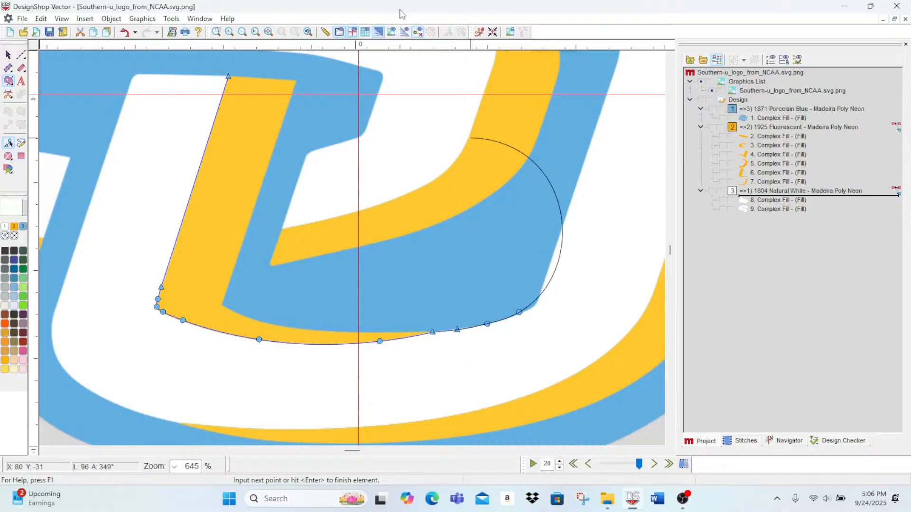
pyautogui.press('BackSpace')
pyautogui.scroll(-3, 509, 365)
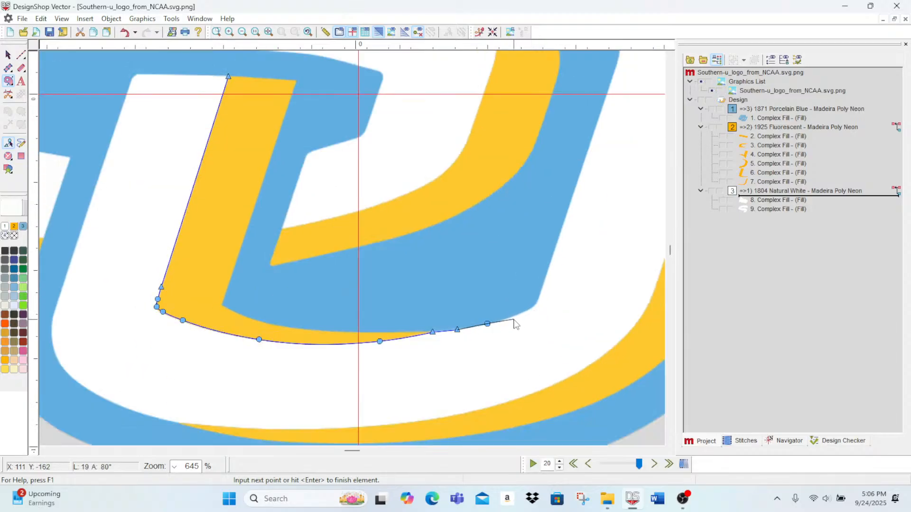
pyautogui.click(515, 315)
pyautogui.click(531, 311)
pyautogui.press('BackSpace')
pyautogui.click(527, 312)
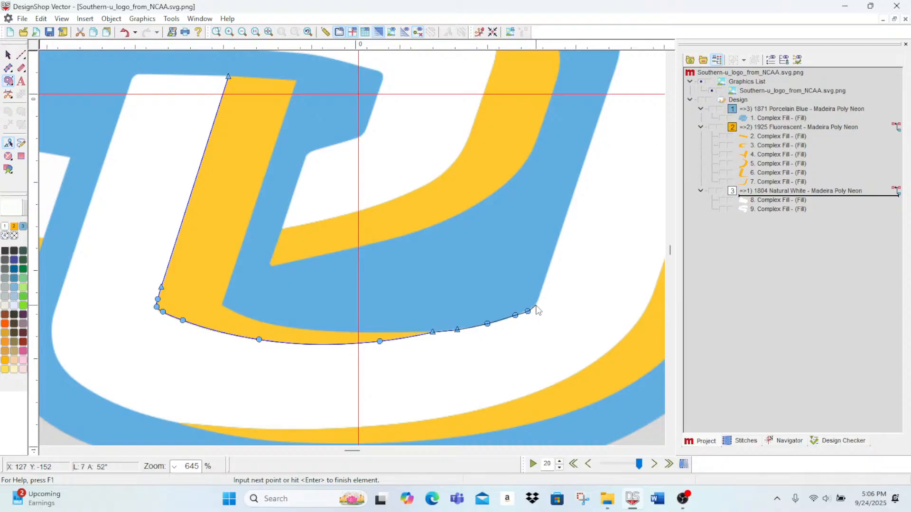
pyautogui.click(537, 305)
pyautogui.click(540, 294)
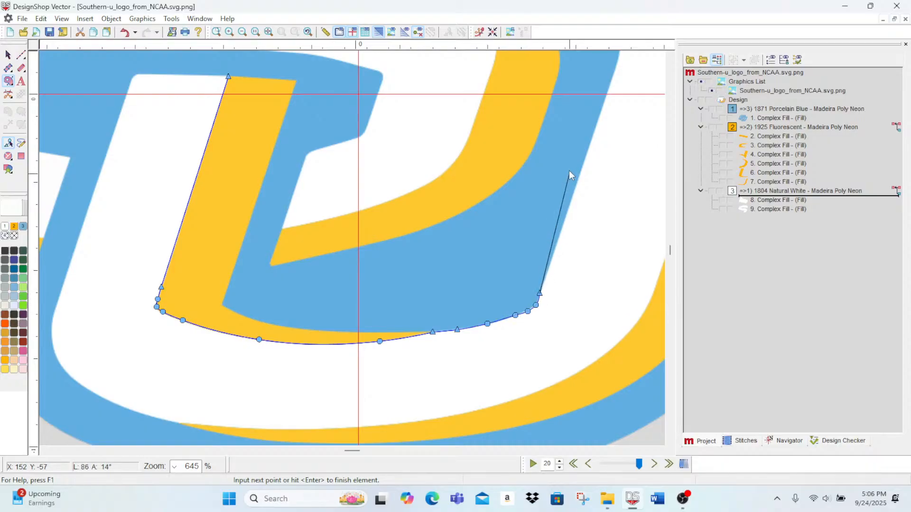
# Step: Carry the outline up the inner edge of the U's right arm and around the curve to its top tip
pyautogui.click(565, 218)
pyautogui.scroll(4, 569, 228)
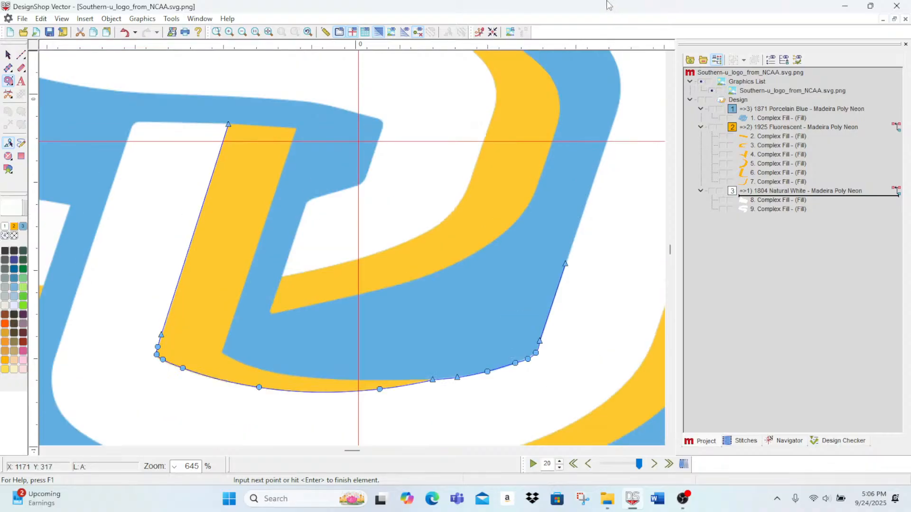
pyautogui.click(615, 260)
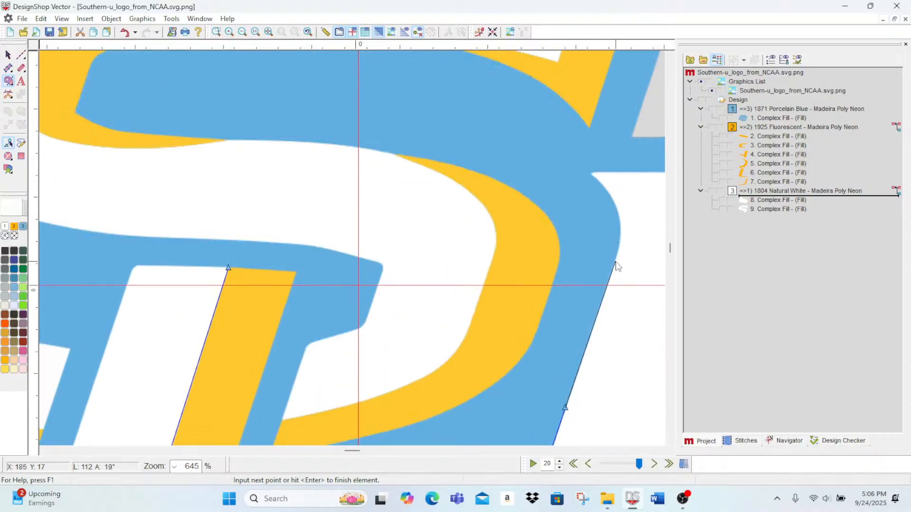
pyautogui.click(619, 217)
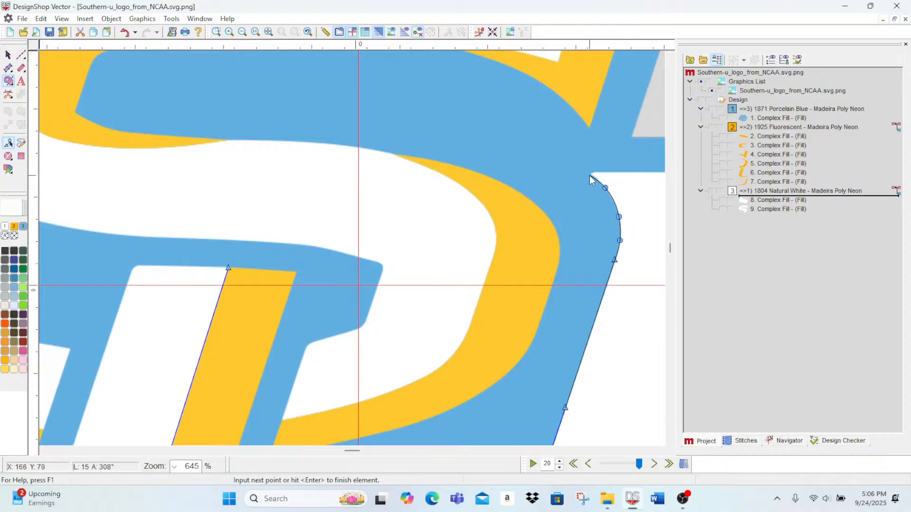
pyautogui.click(589, 172)
# Step: Trace across the top of the U's right arm and down its outer edge along the gold accent
pyautogui.hscroll(5, 589, 180)
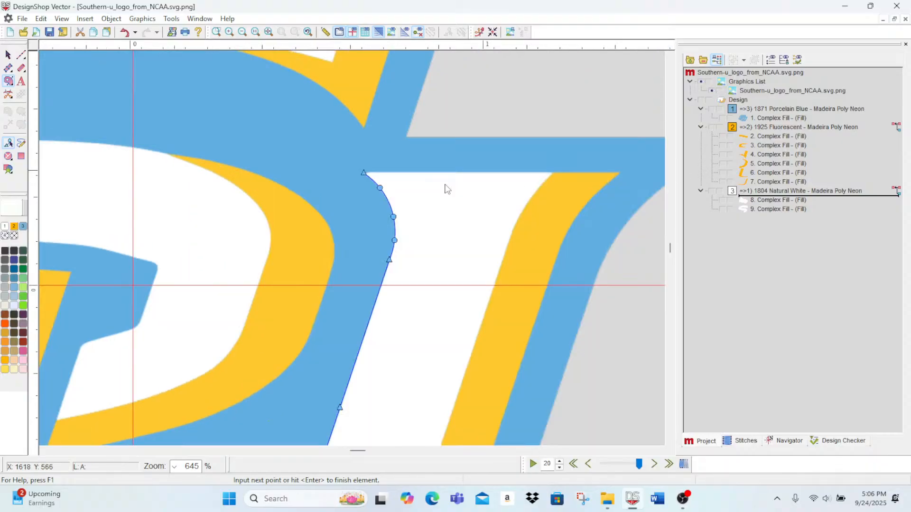
pyautogui.rightClick(540, 187)
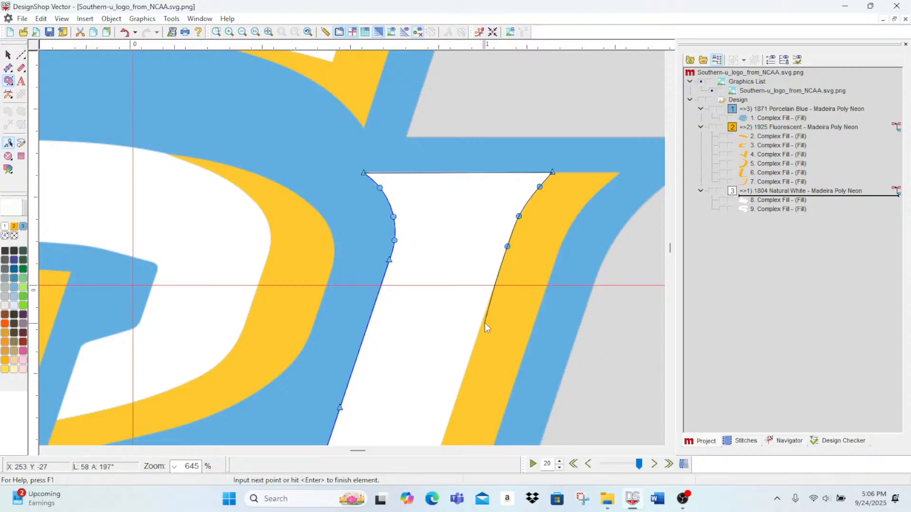
pyautogui.rightClick(476, 338)
pyautogui.scroll(-3, 445, 408)
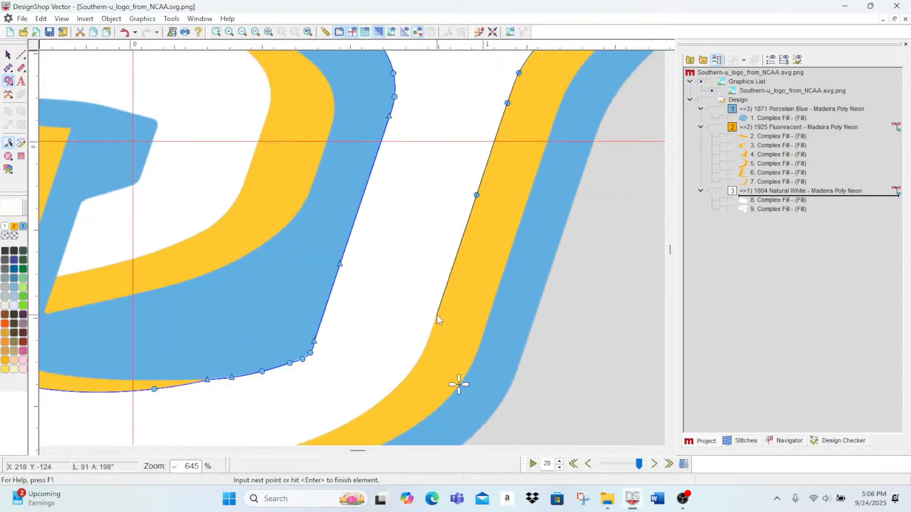
pyautogui.rightClick(436, 314)
# Step: Trace the U's lower right bend and bottom edge with curve points to where the gold accent ends
pyautogui.rightClick(424, 349)
pyautogui.rightClick(399, 386)
pyautogui.rightClick(372, 406)
pyautogui.scroll(-3, 372, 406)
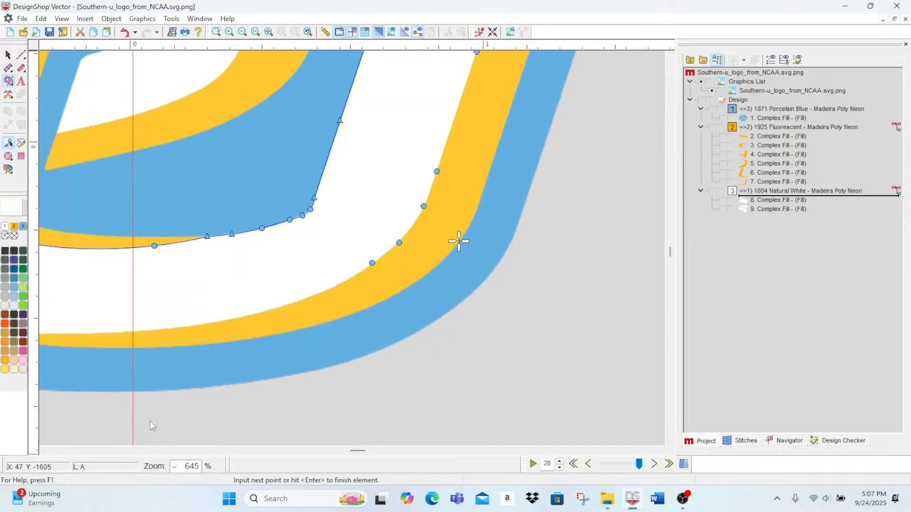
pyautogui.rightClick(275, 310)
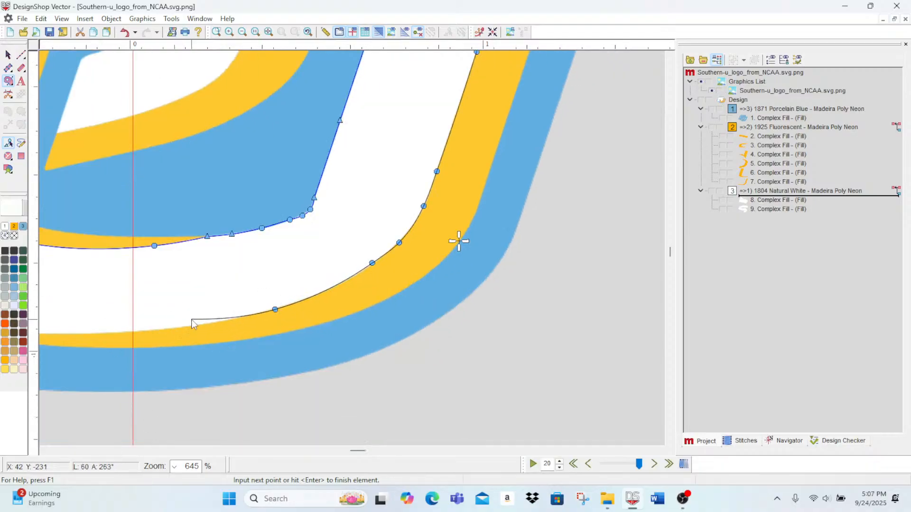
pyautogui.press('BackSpace')
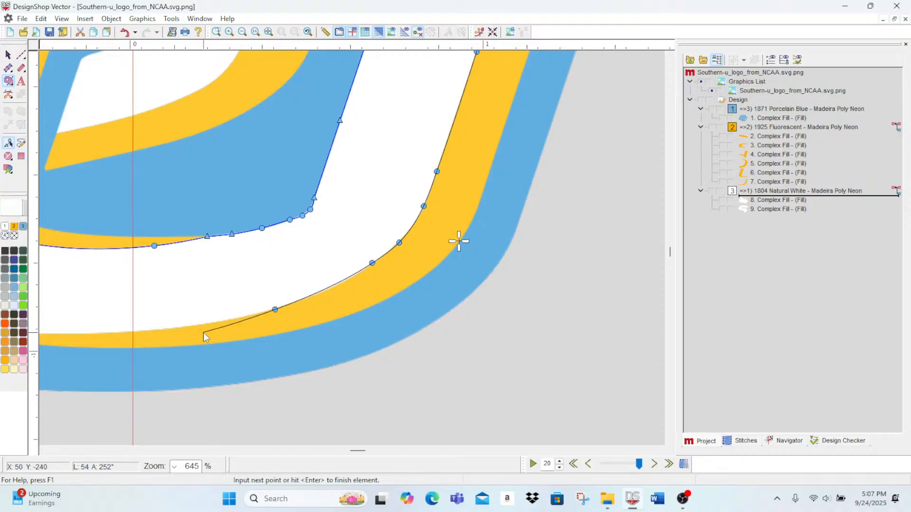
pyautogui.rightClick(241, 317)
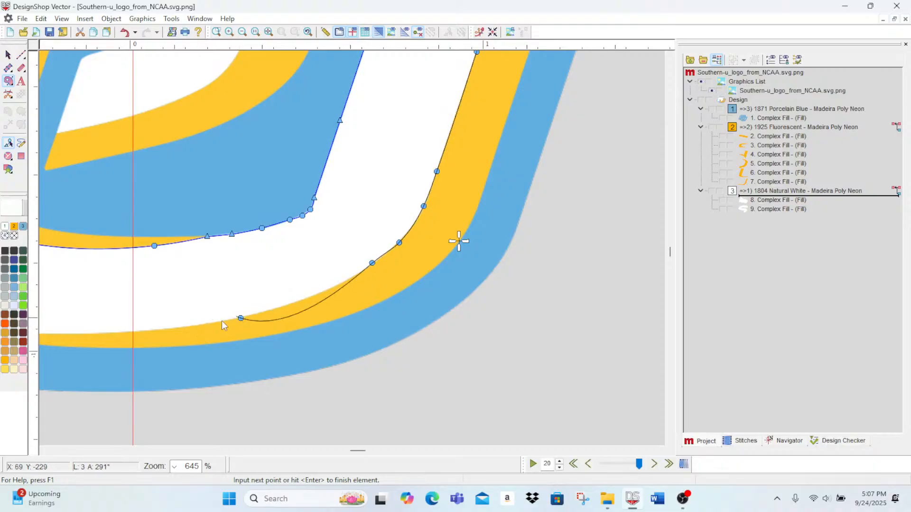
pyautogui.rightClick(175, 328)
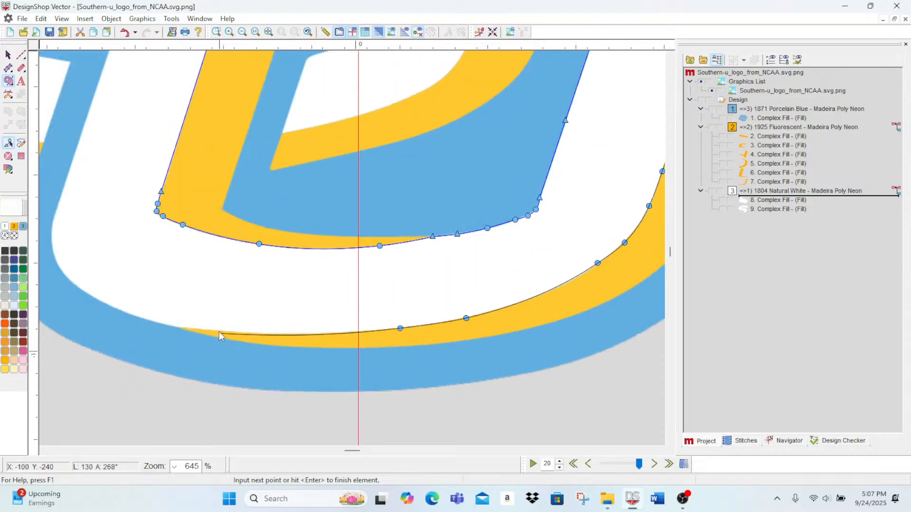
pyautogui.click(179, 328)
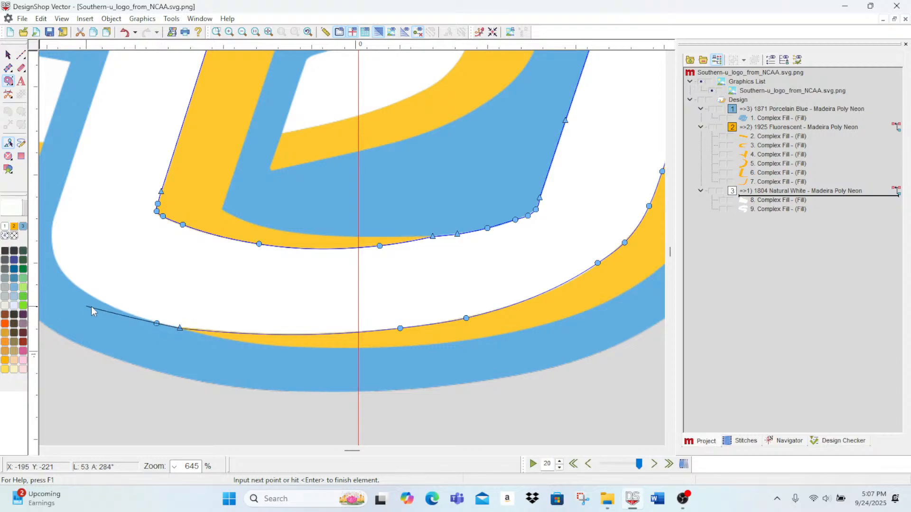
# Step: Continue the outline around the U's lower left bend against the blue border to the base of the left arm
pyautogui.click(104, 302)
pyautogui.hscroll(-5, 189, 261)
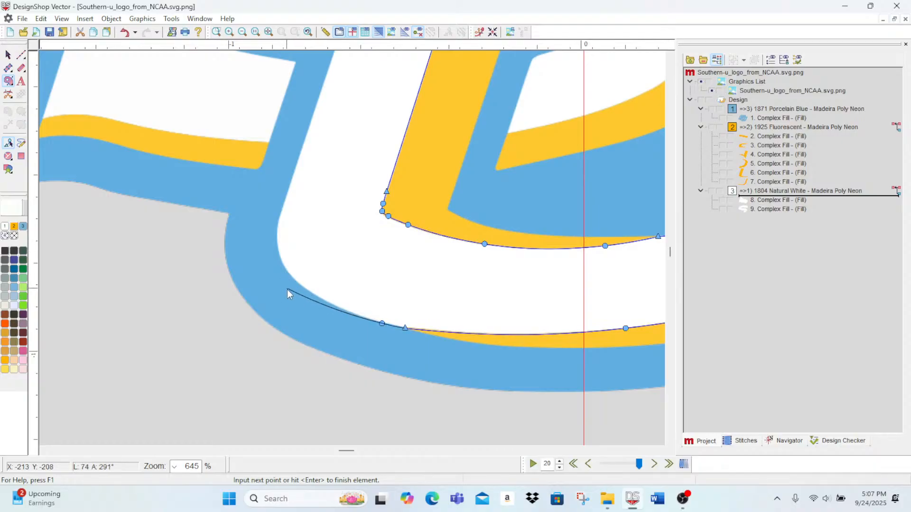
pyautogui.click(336, 307)
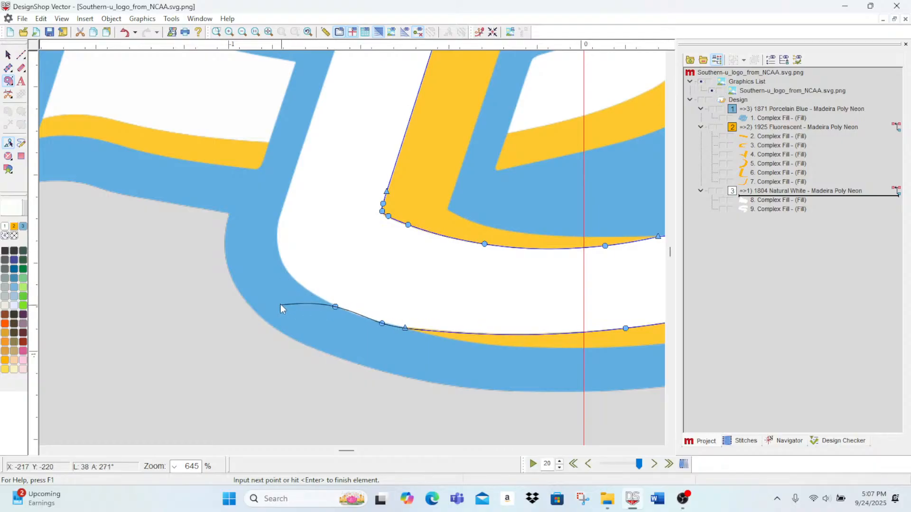
pyautogui.click(294, 281)
pyautogui.click(278, 252)
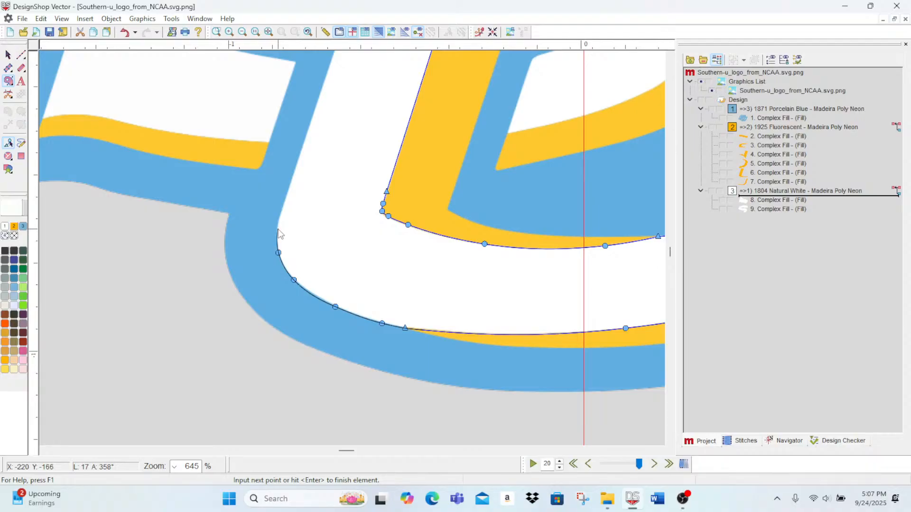
pyautogui.click(276, 231)
pyautogui.click(279, 217)
# Step: Trace up the outer edge of the U's left arm and around its rounded top corner
pyautogui.scroll(5, 284, 213)
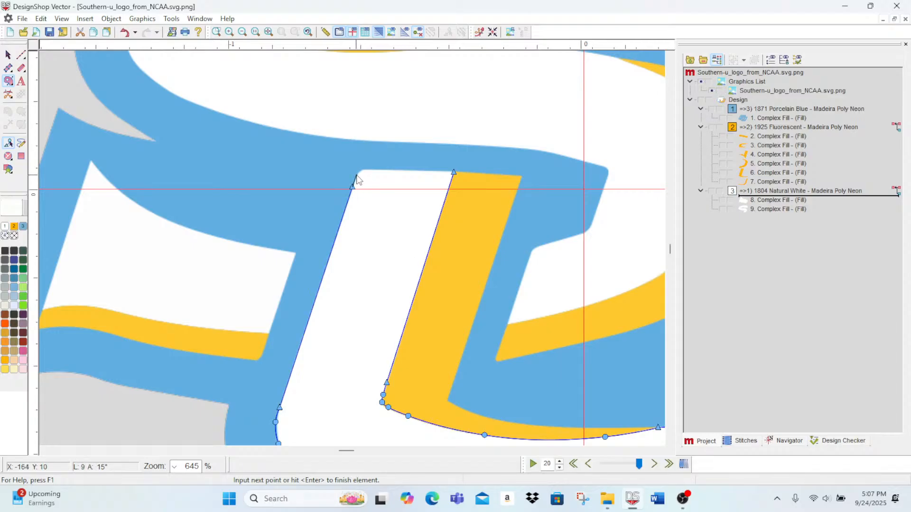
pyautogui.click(356, 174)
pyautogui.click(362, 169)
pyautogui.press('BackSpace')
pyautogui.click(367, 169)
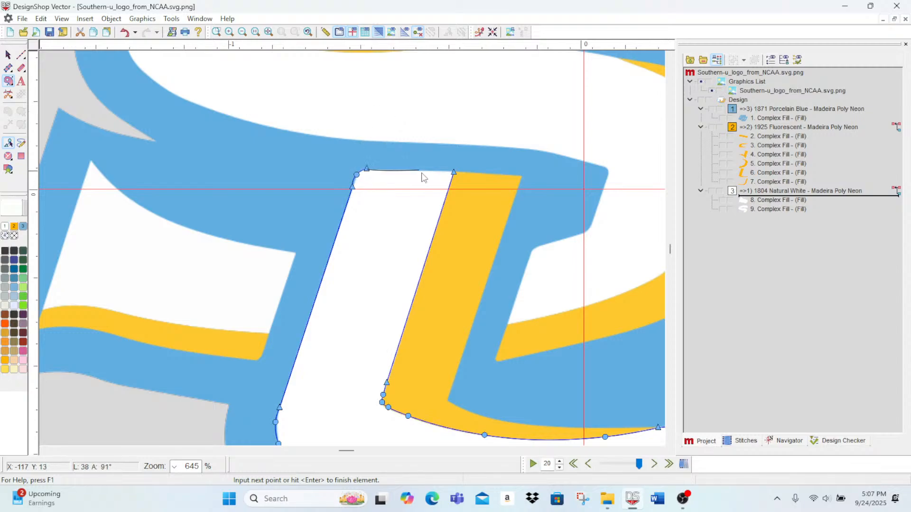
# Step: Close the U's outline as a vector fill without holes and select only that fill in the Natural White block
pyautogui.press('Return')
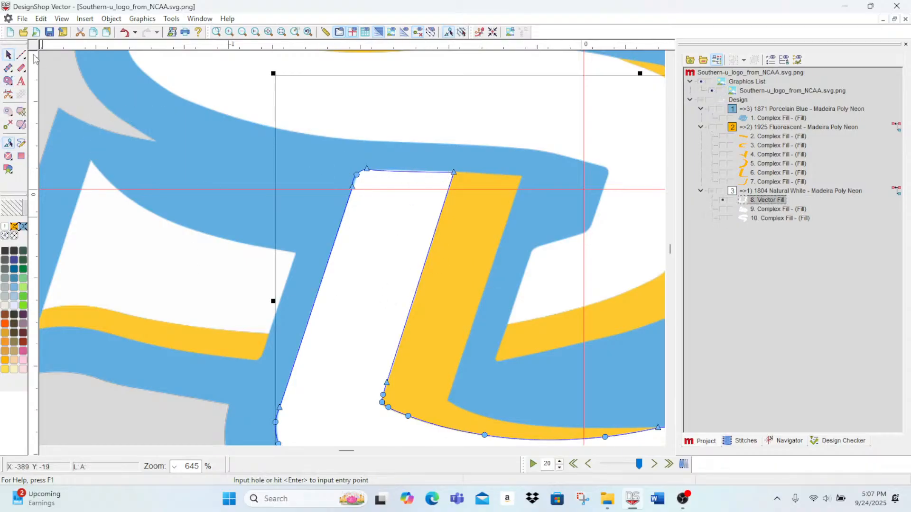
pyautogui.press('Return')
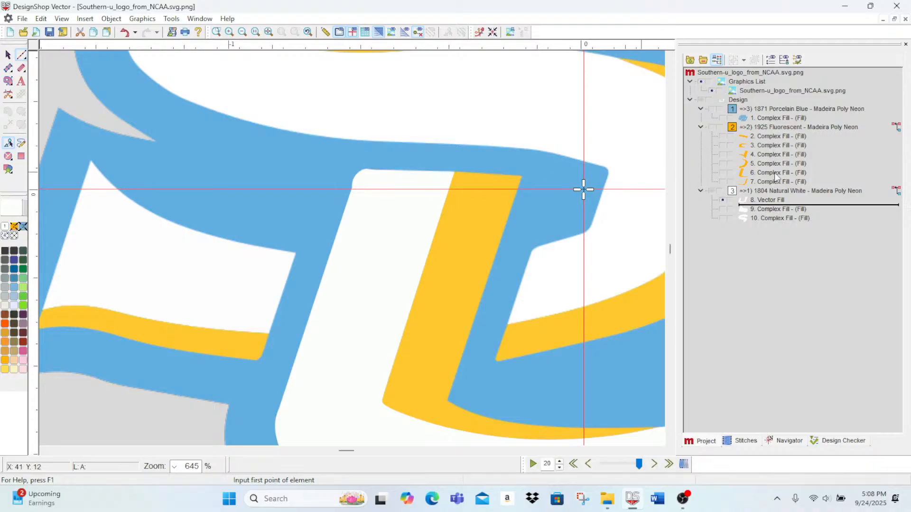
pyautogui.click(766, 199)
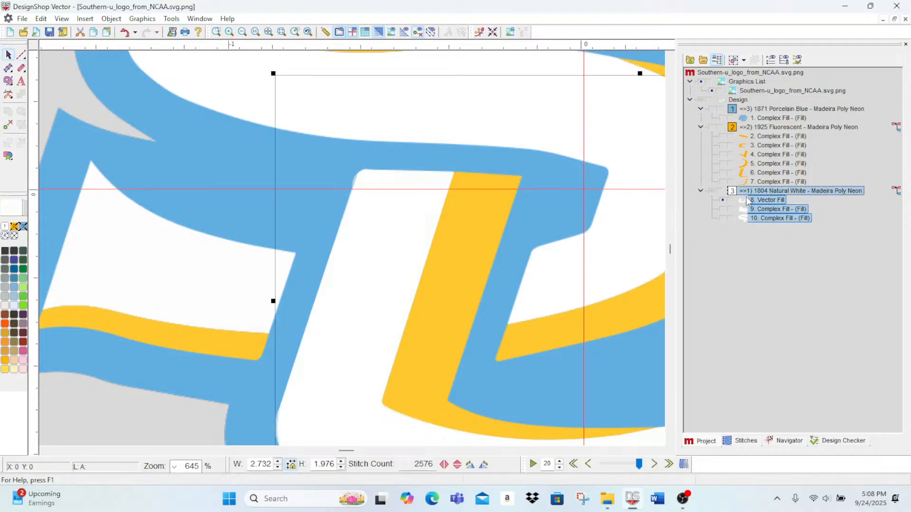
pyautogui.click(764, 200)
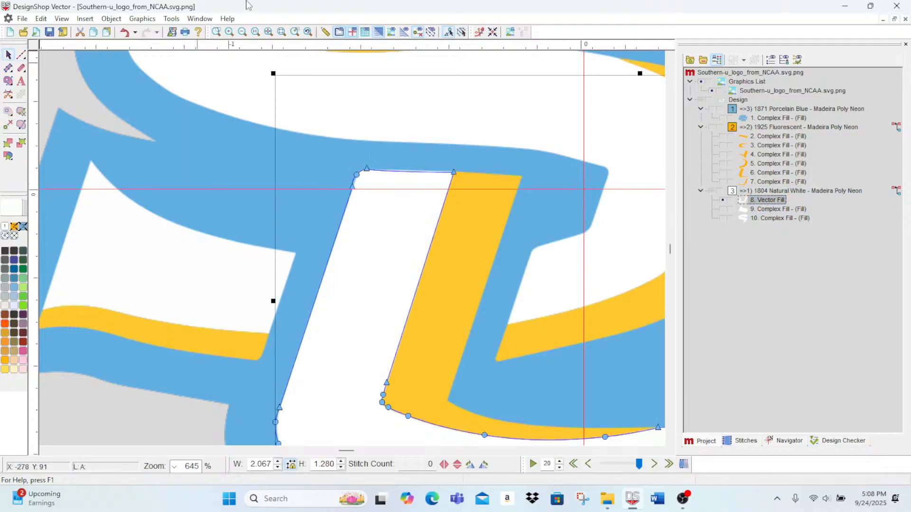
# Step: Reshape the rounded corner and top edge of the U's left arm so the outline follows the white artwork up to the gold accent
pyautogui.click(229, 34)
pyautogui.click(230, 33)
pyautogui.click(229, 34)
pyautogui.click(229, 33)
pyautogui.scroll(3, 447, 377)
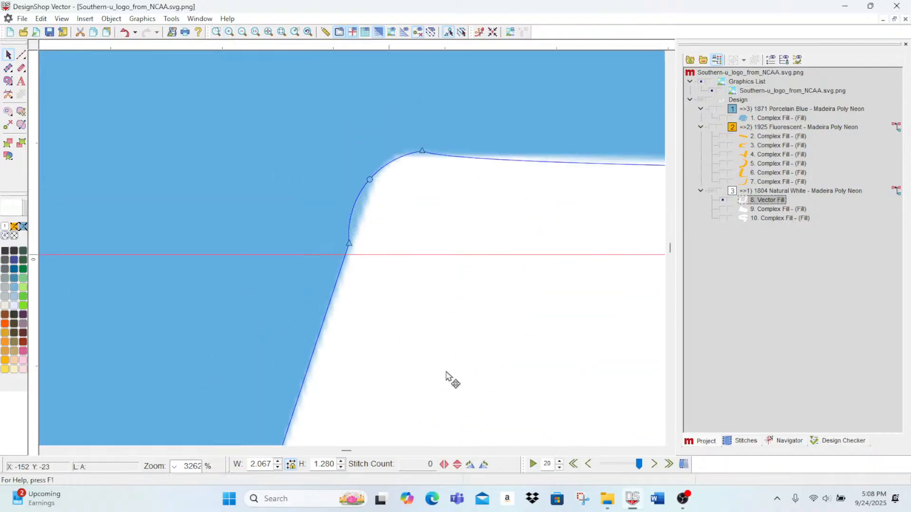
pyautogui.click(370, 180)
pyautogui.moveTo(346, 221); pyautogui.dragTo(361, 209)
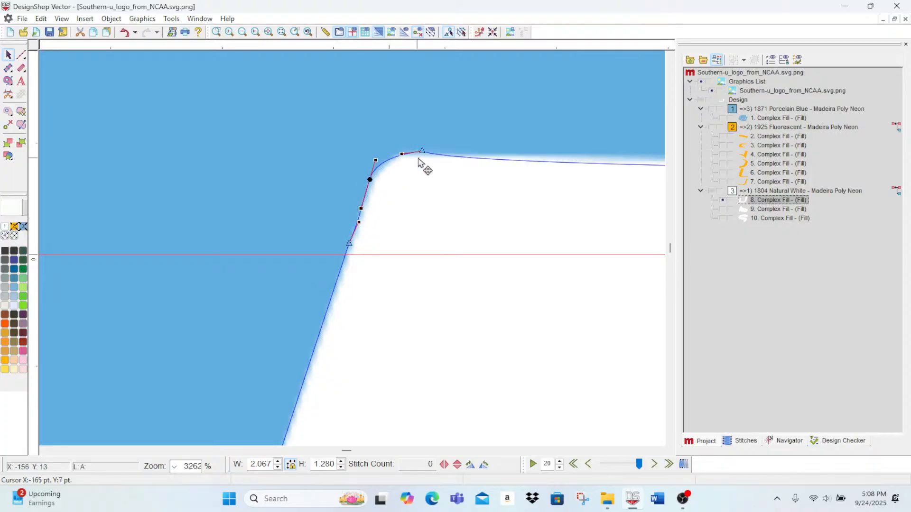
pyautogui.moveTo(422, 151); pyautogui.dragTo(464, 153)
pyautogui.moveTo(347, 452); pyautogui.dragTo(348, 452)
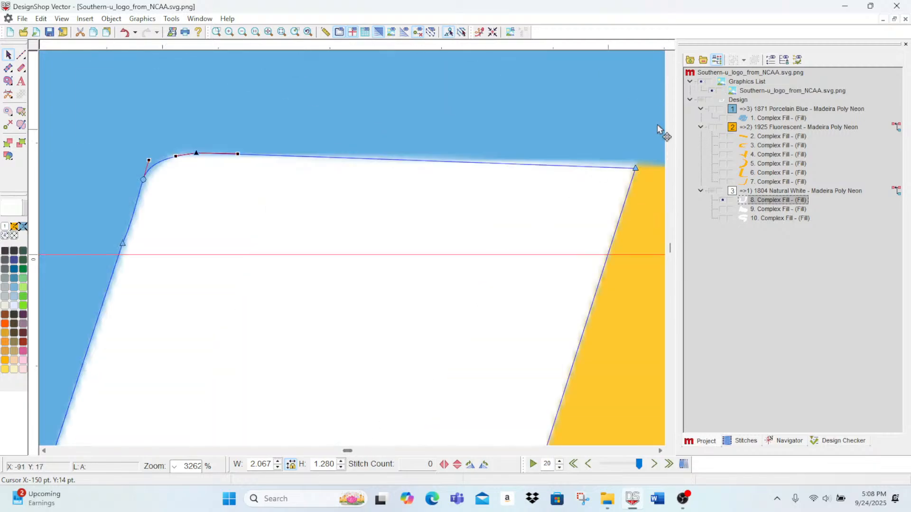
pyautogui.click(635, 167)
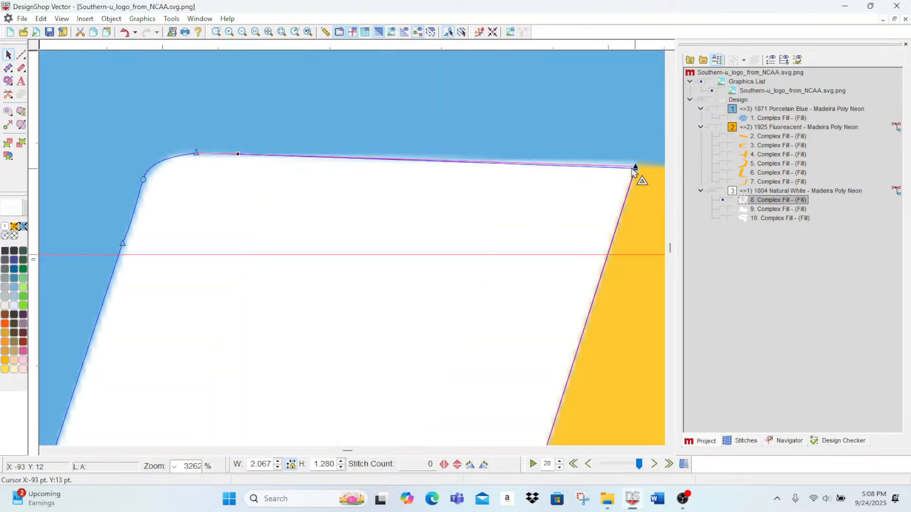
# Step: Lower the curve point on the left arm's rounded corner slightly and adjust its handles to fit the arc
pyautogui.moveTo(145, 181); pyautogui.dragTo(135, 213)
pyautogui.click(143, 181)
pyautogui.moveTo(178, 139); pyautogui.dragTo(179, 151)
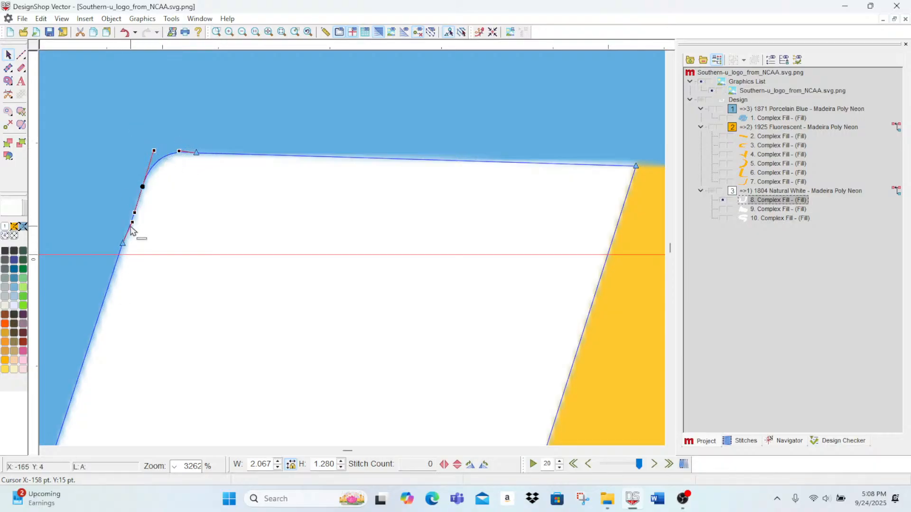
pyautogui.moveTo(132, 223); pyautogui.dragTo(132, 223)
pyautogui.moveTo(155, 152); pyautogui.dragTo(153, 160)
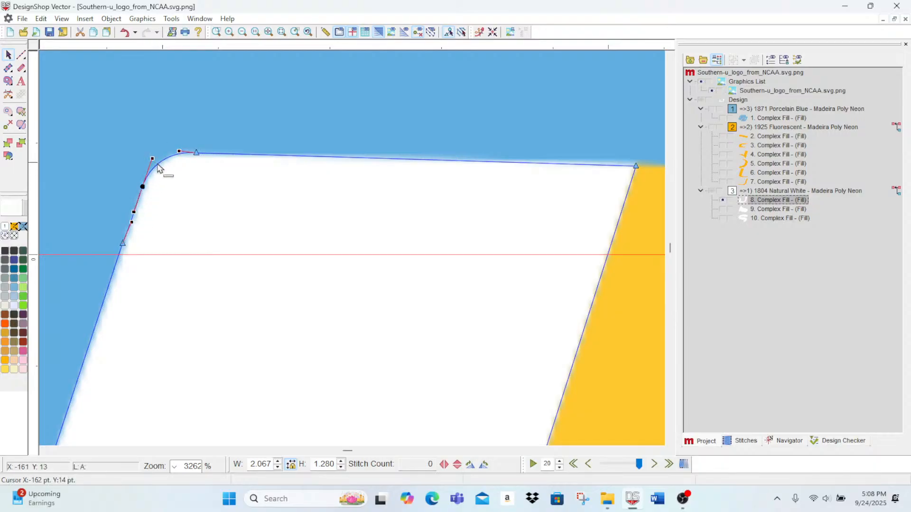
# Step: Show the Natural White block's stitches and set all its fills to a density of 3.2 pt with Short Stitch enabled
pyautogui.click(243, 30)
pyautogui.click(243, 30)
pyautogui.click(242, 31)
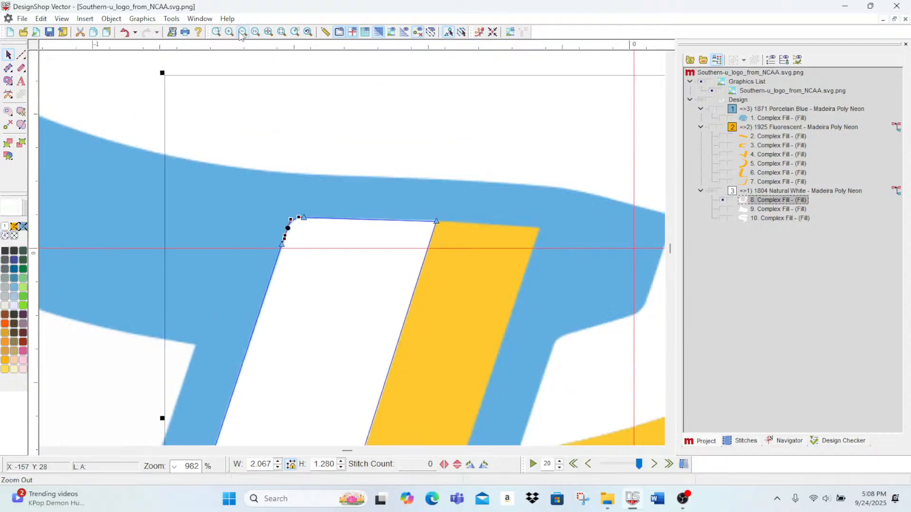
pyautogui.click(242, 31)
pyautogui.click(230, 29)
pyautogui.click(230, 29)
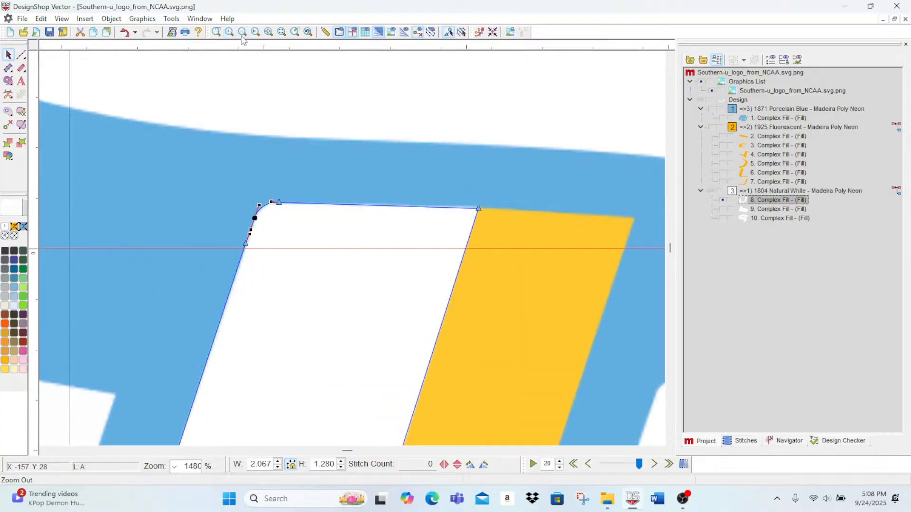
pyautogui.click(242, 30)
pyautogui.click(242, 31)
pyautogui.click(242, 30)
pyautogui.click(243, 30)
pyautogui.scroll(-4, 325, 368)
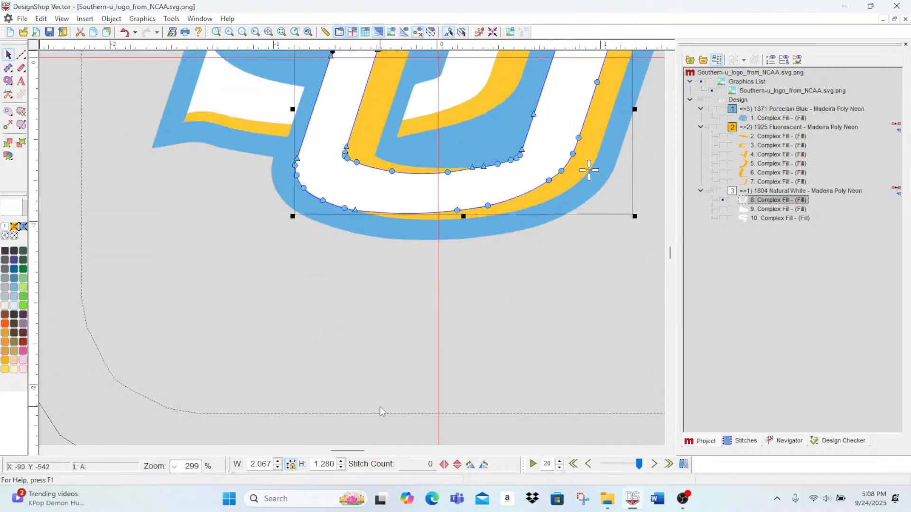
pyautogui.scroll(3, 375, 410)
pyautogui.click(713, 192)
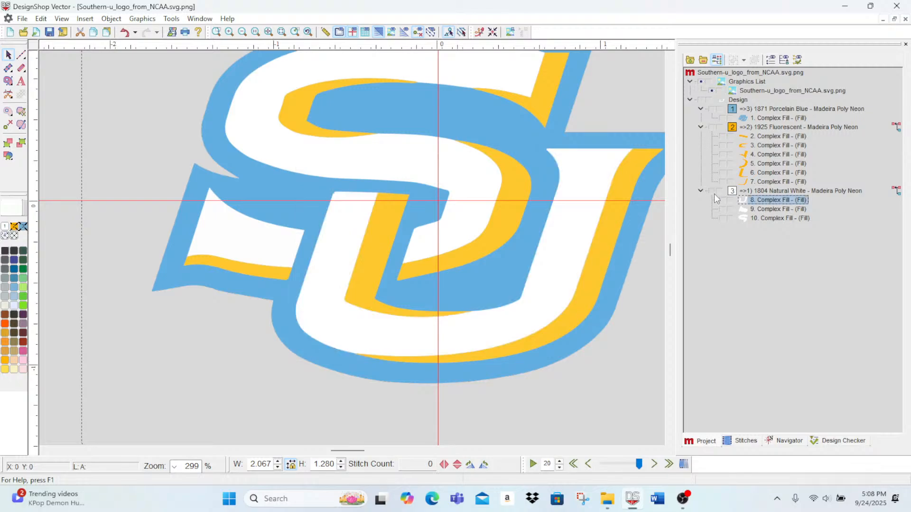
pyautogui.doubleClick(769, 192)
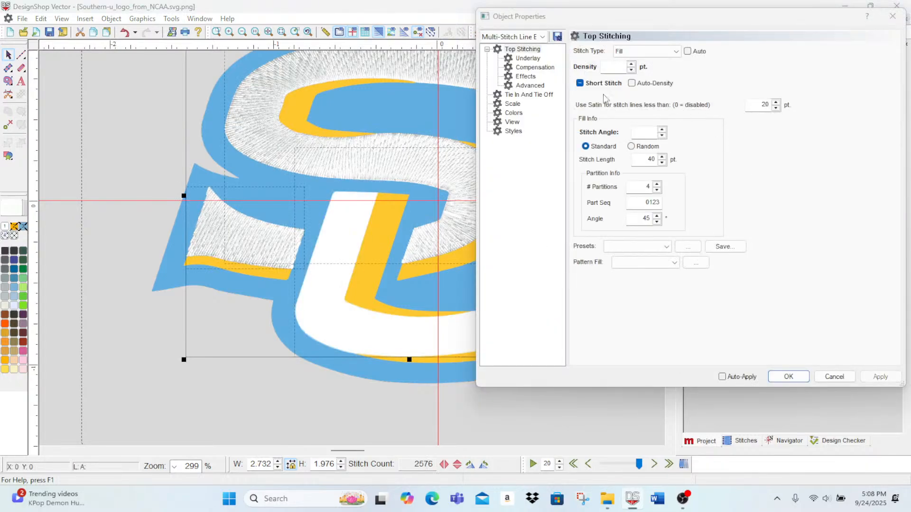
pyautogui.click(580, 84)
pyautogui.click(631, 71)
pyautogui.click(880, 377)
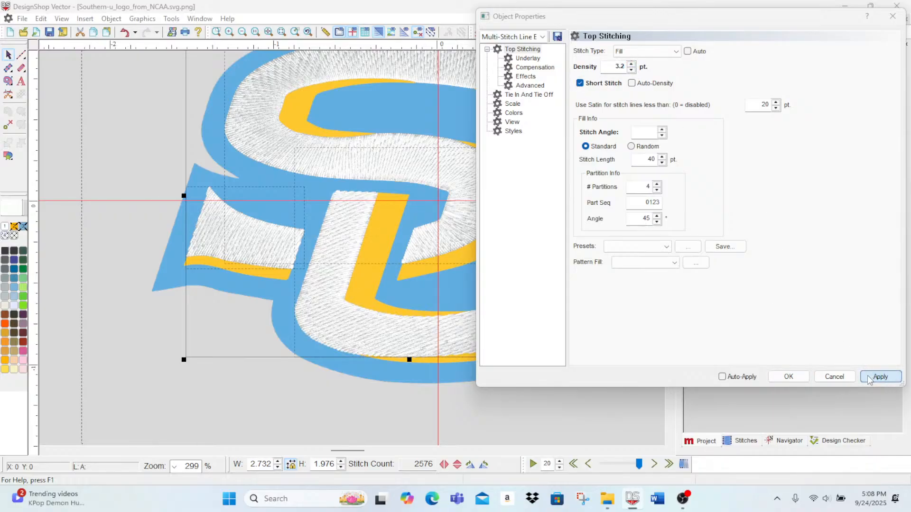
pyautogui.click(789, 377)
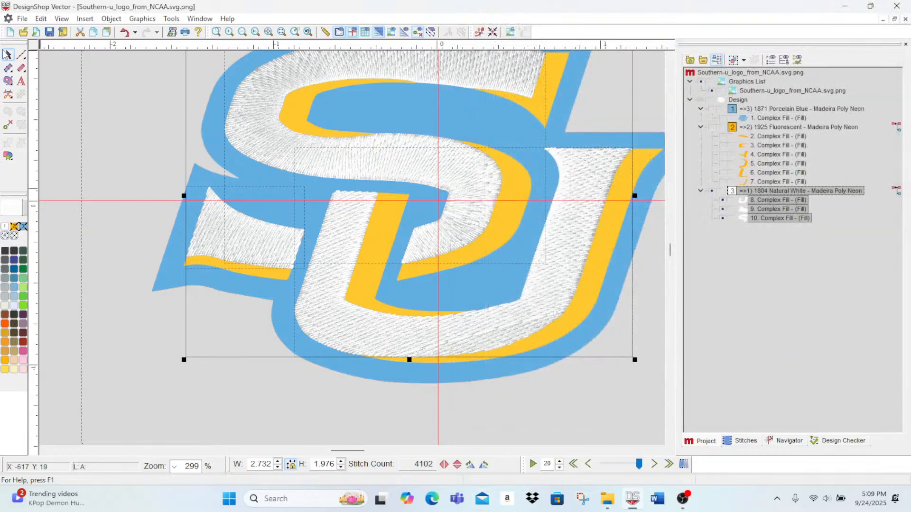
# Step: Move the white U fill's start point to the left arm's rounded top corner and its stop point to the corner beside the gold accent
pyautogui.click(764, 199)
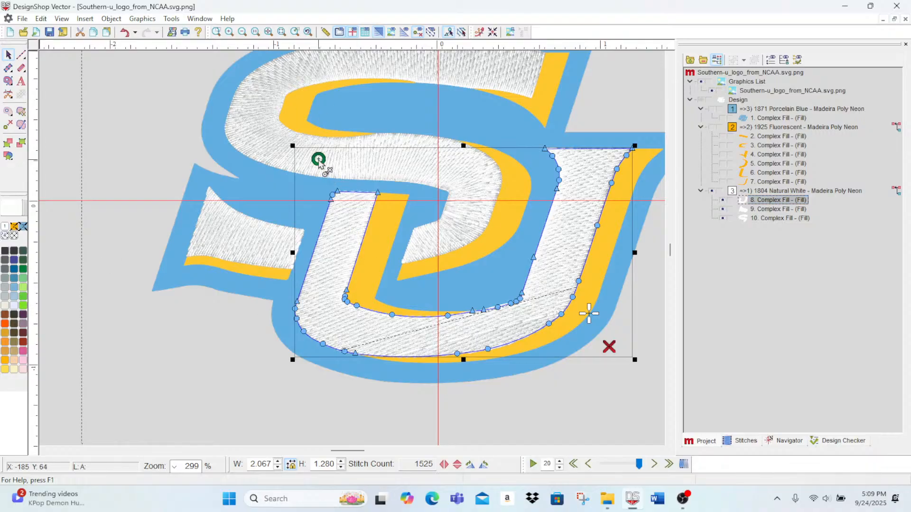
pyautogui.moveTo(337, 195); pyautogui.dragTo(335, 193)
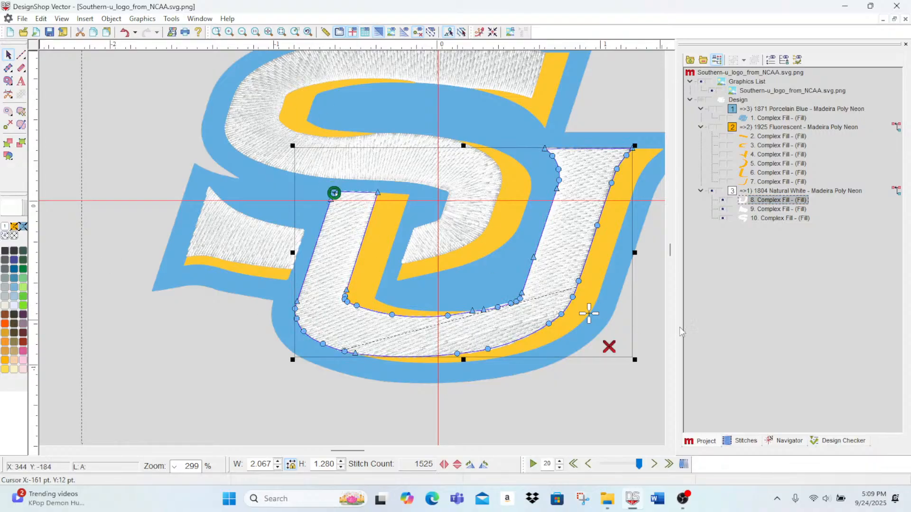
pyautogui.moveTo(360, 204); pyautogui.dragTo(376, 197)
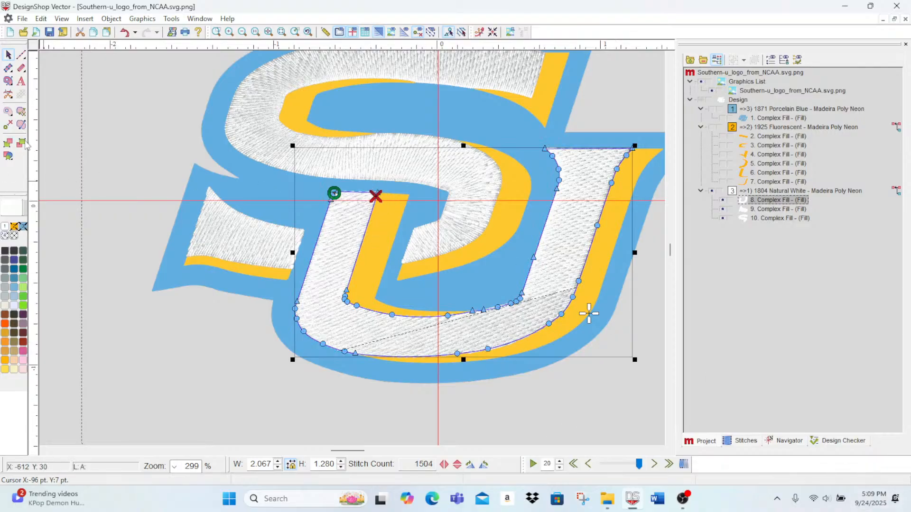
# Step: Set the U fill's stitch direction with lines across the lower left bend, the bottom curve and the right arm
pyautogui.click(21, 125)
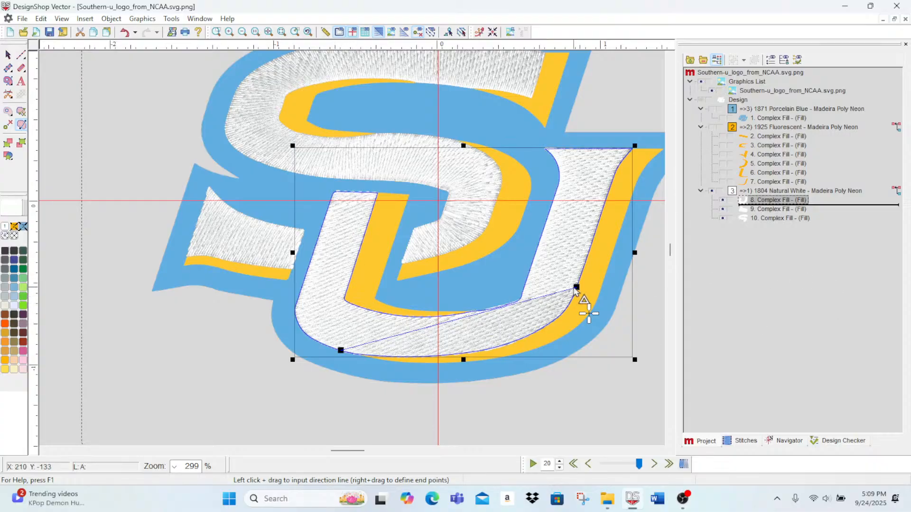
pyautogui.click(366, 310)
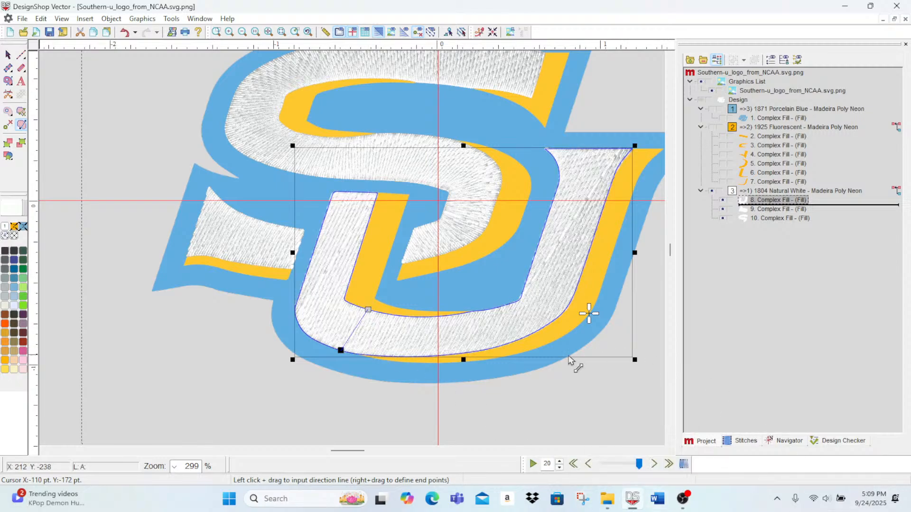
pyautogui.moveTo(478, 301); pyautogui.dragTo(513, 368)
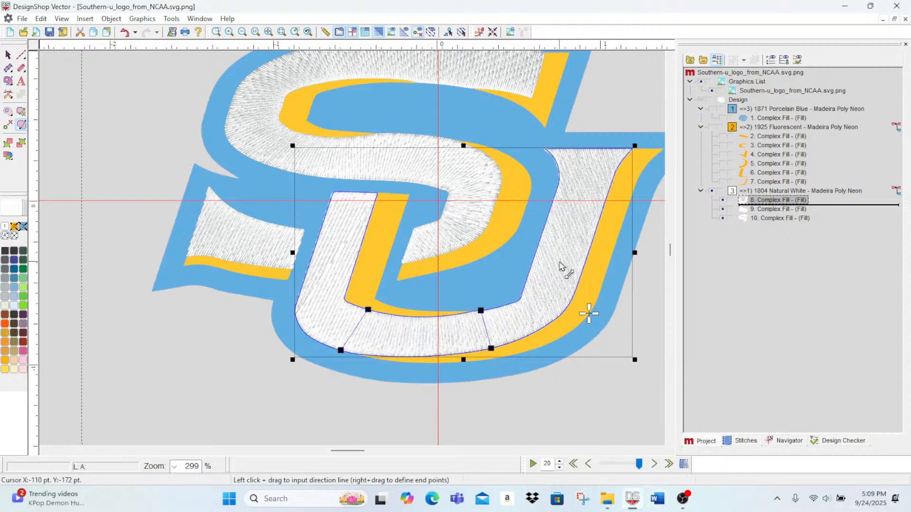
pyautogui.moveTo(535, 234); pyautogui.dragTo(609, 249)
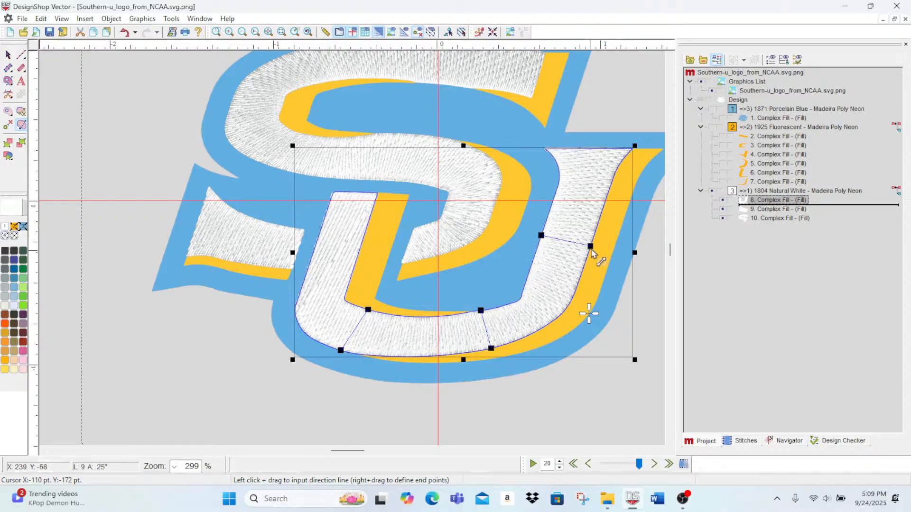
# Step: Show the stitches of the whole design and check the complete logo in the hoop and up close
pyautogui.click(701, 101)
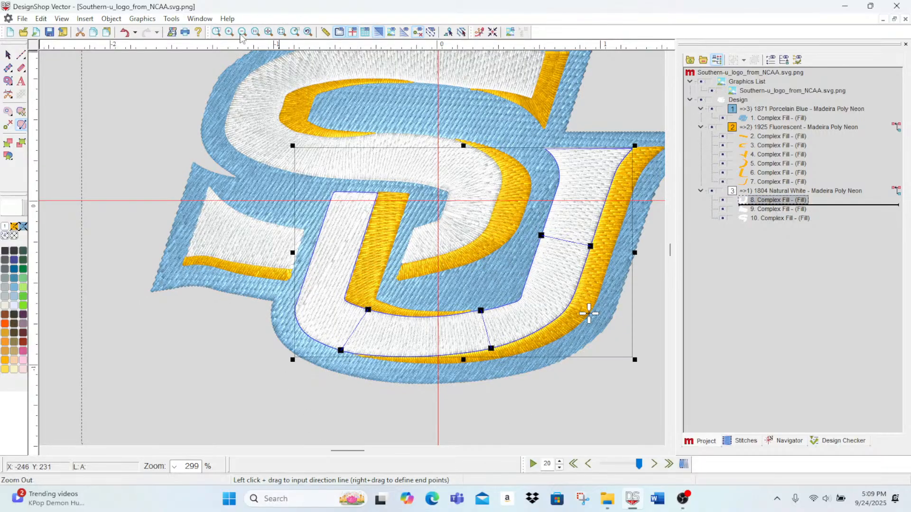
pyautogui.click(255, 32)
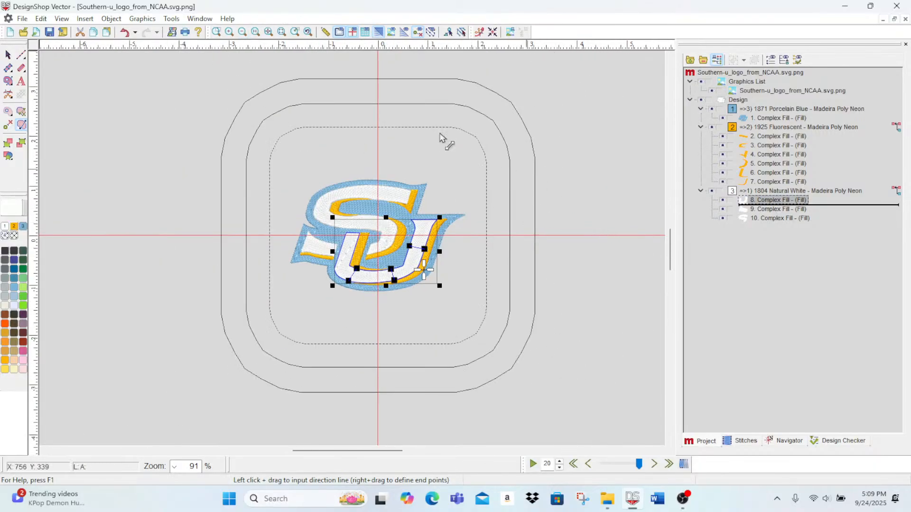
pyautogui.click(21, 55)
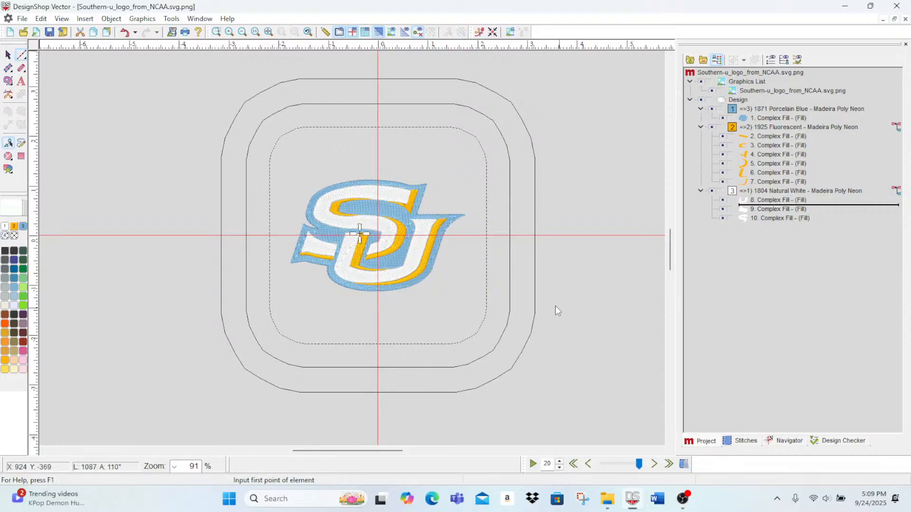
pyautogui.click(230, 32)
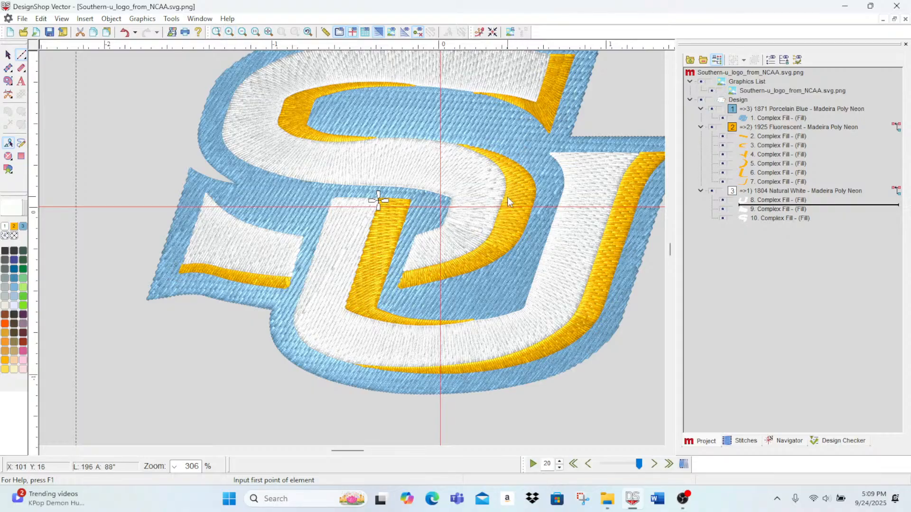
pyautogui.scroll(3, 500, 196)
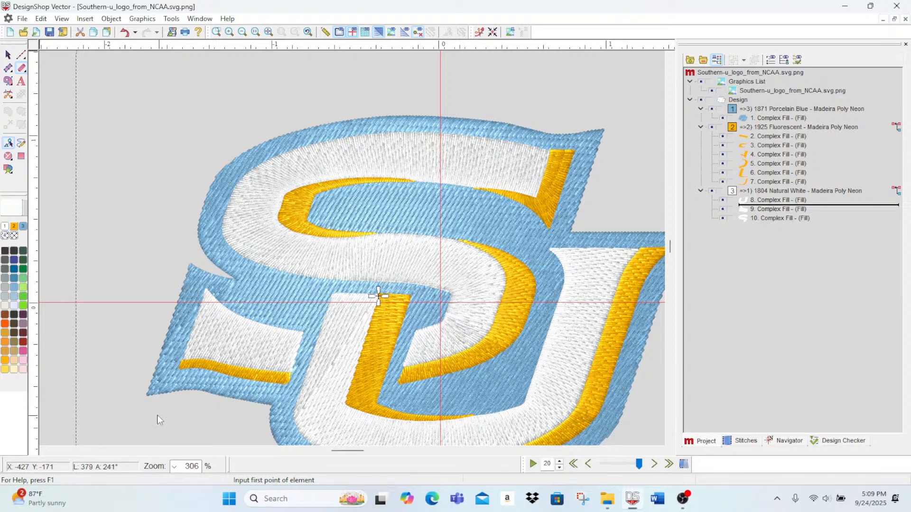
# Step: Start a singleline border at the lower left tip of the blue base, tracing up its left edge and into the notch below the S
pyautogui.click(229, 32)
pyautogui.click(228, 33)
pyautogui.scroll(-2, 151, 249)
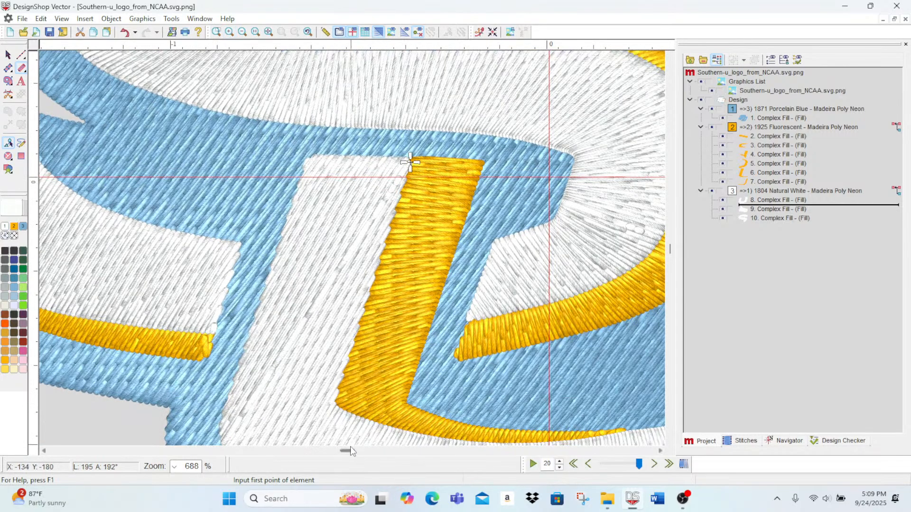
pyautogui.moveTo(349, 450); pyautogui.dragTo(343, 451)
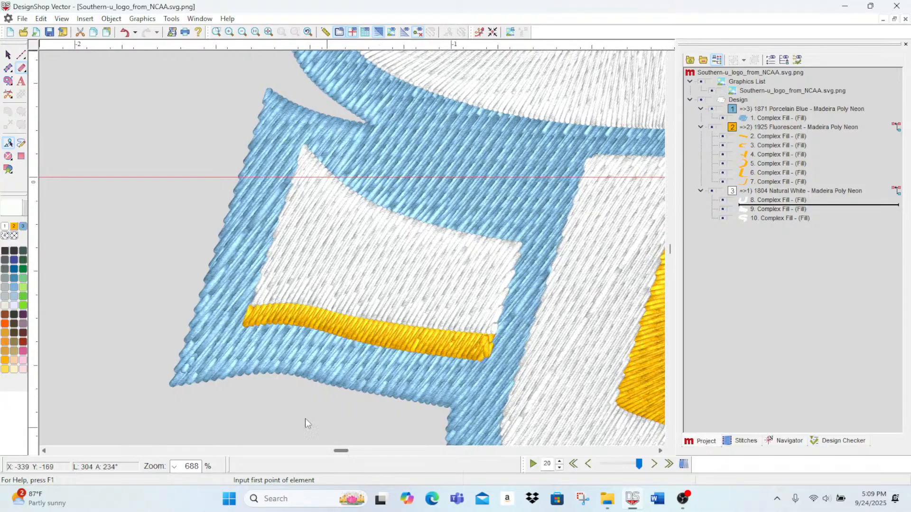
pyautogui.click(174, 381)
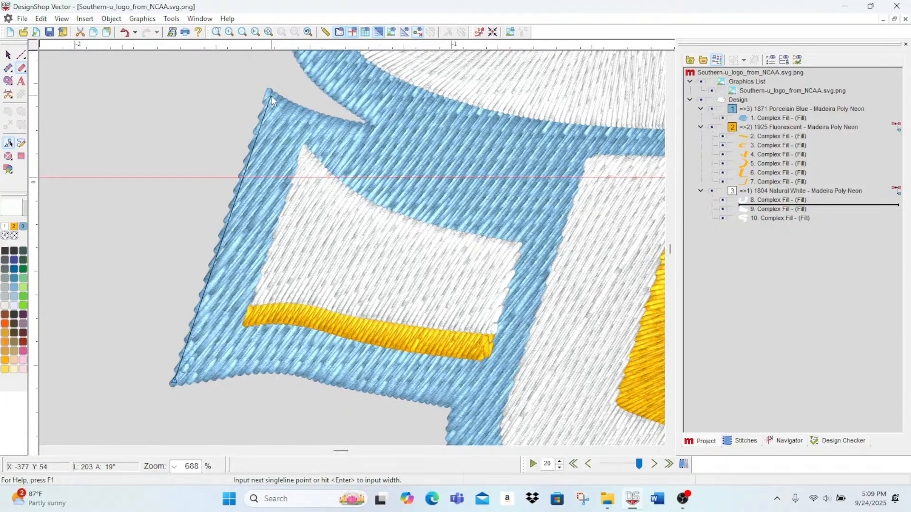
pyautogui.rightClick(284, 103)
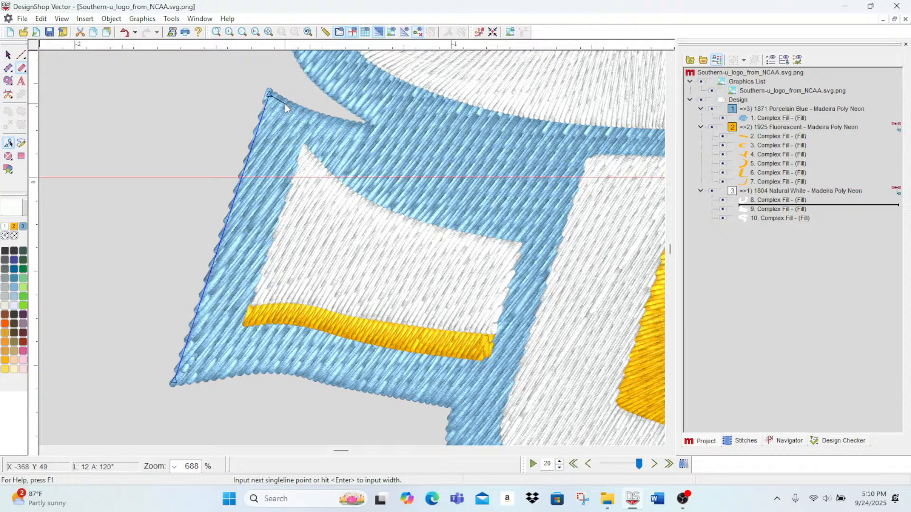
pyautogui.rightClick(329, 119)
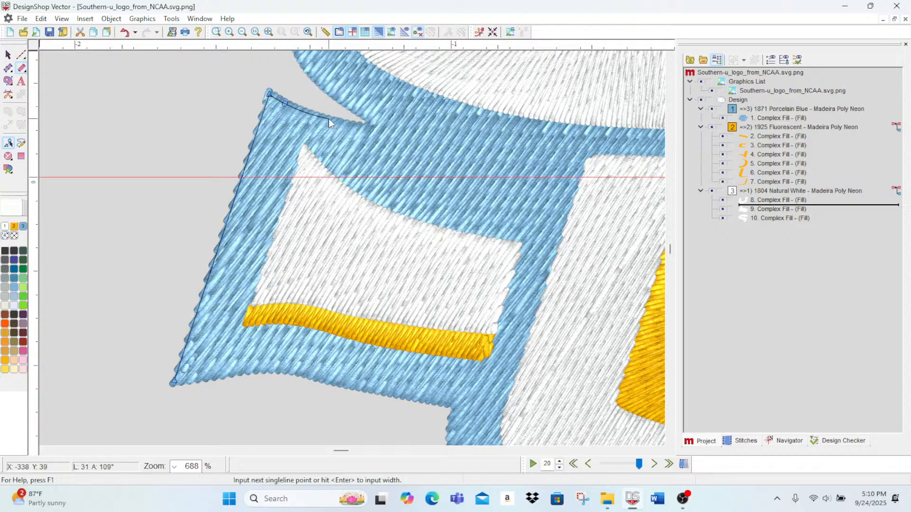
pyautogui.click(372, 129)
# Step: Continue the singleline border with curve points from the notch around the blue outer edge of the S's left bend
pyautogui.rightClick(358, 116)
pyautogui.rightClick(332, 96)
pyautogui.scroll(3, 288, 102)
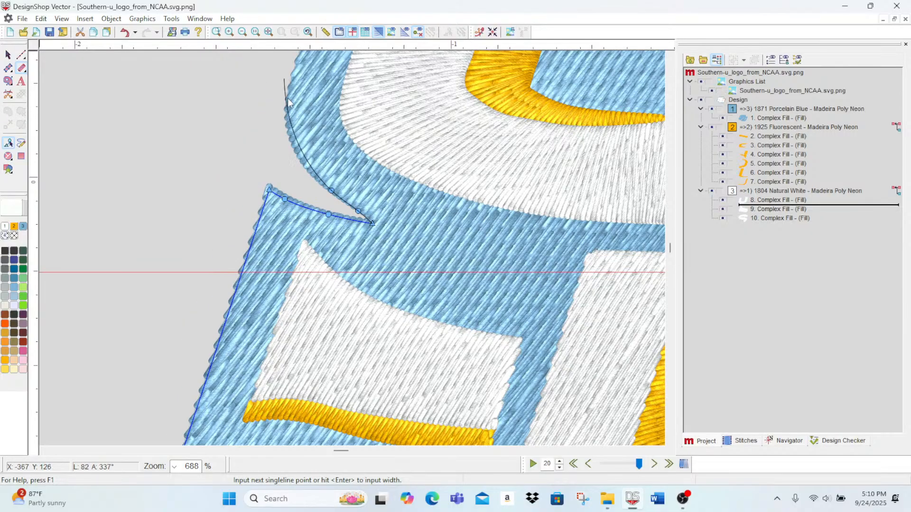
pyautogui.rightClick(293, 141)
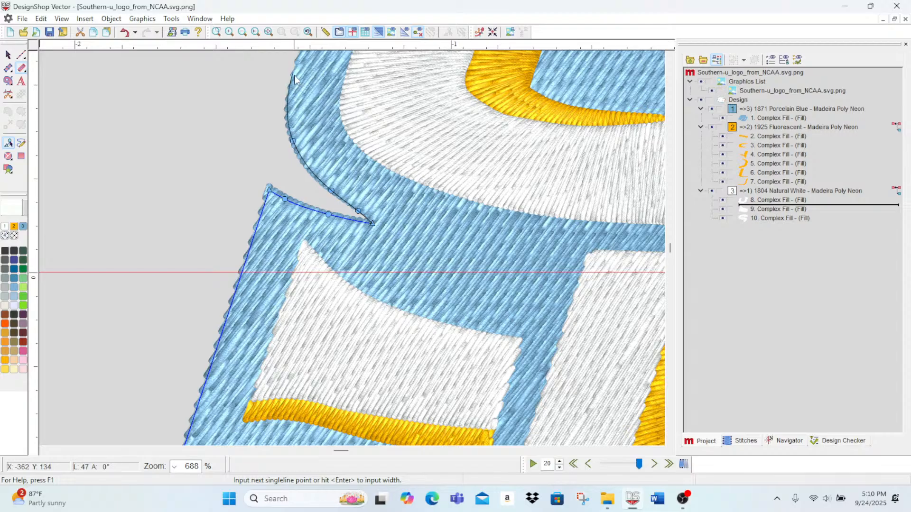
pyautogui.rightClick(295, 84)
pyautogui.scroll(4, 296, 84)
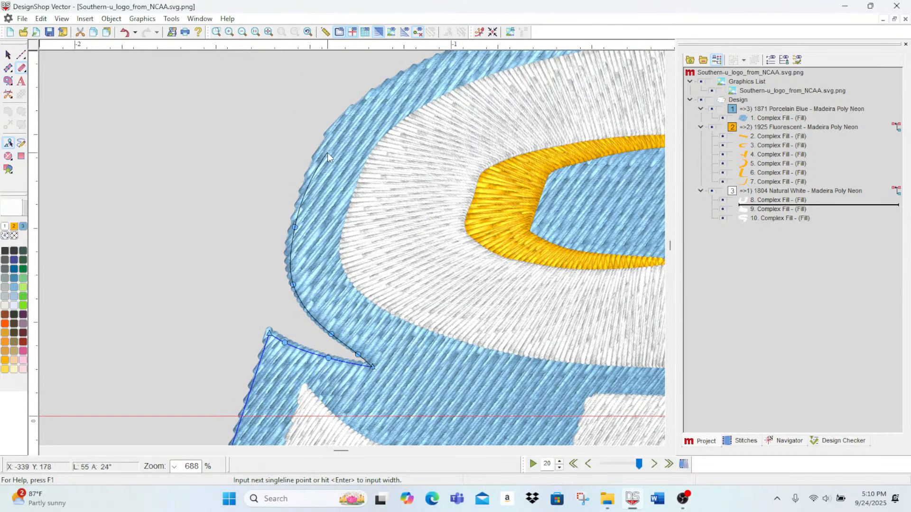
pyautogui.rightClick(324, 151)
pyautogui.rightClick(340, 124)
pyautogui.rightClick(378, 93)
# Step: Continue the singleline border with curve points along the blue base's outer edge, over the S's upper left bend and across its top
pyautogui.scroll(3, 378, 93)
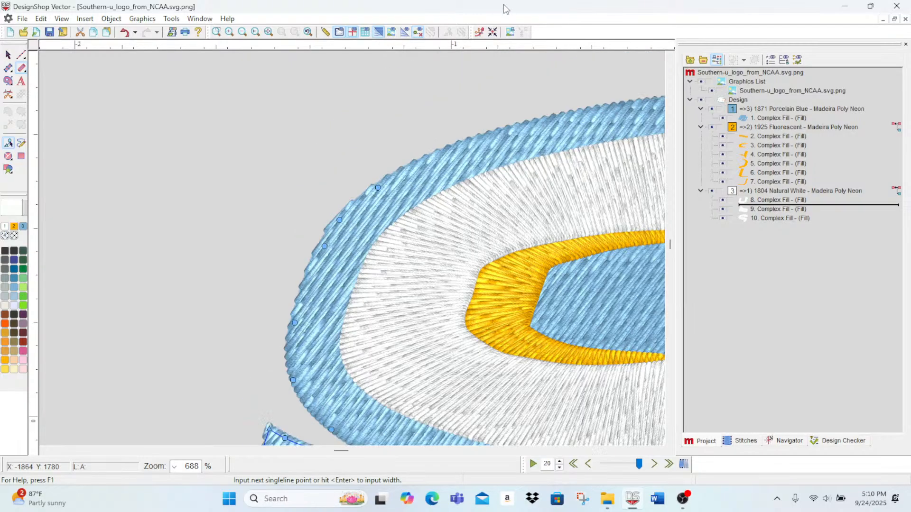
pyautogui.rightClick(466, 145)
pyautogui.hscroll(5, 503, 119)
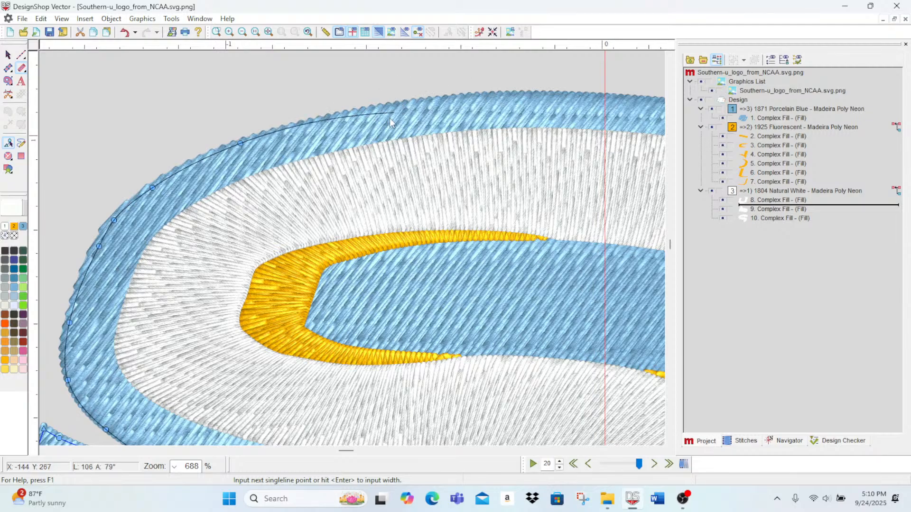
pyautogui.rightClick(377, 109)
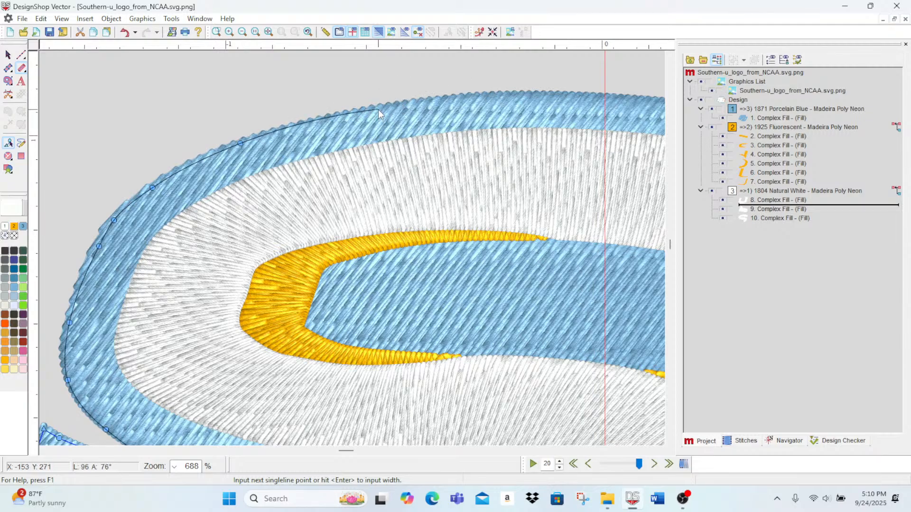
pyautogui.rightClick(511, 95)
pyautogui.hscroll(5, 511, 96)
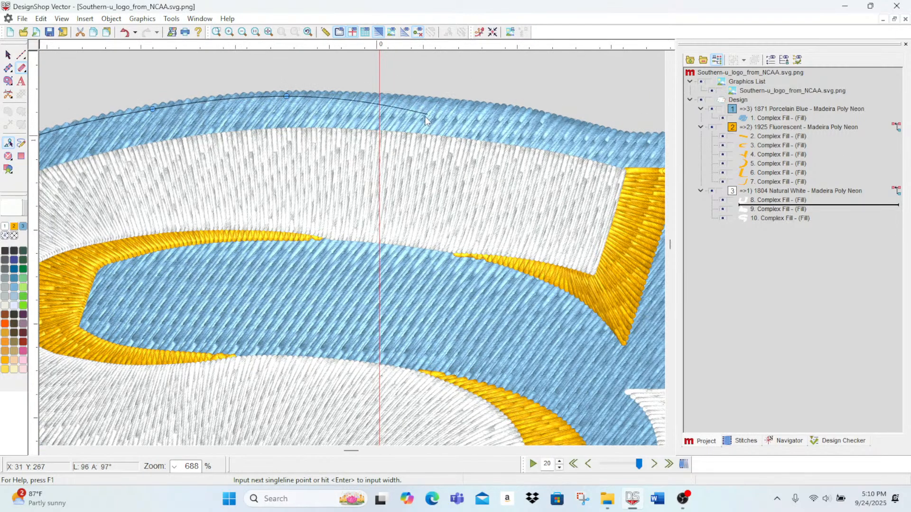
pyautogui.rightClick(420, 99)
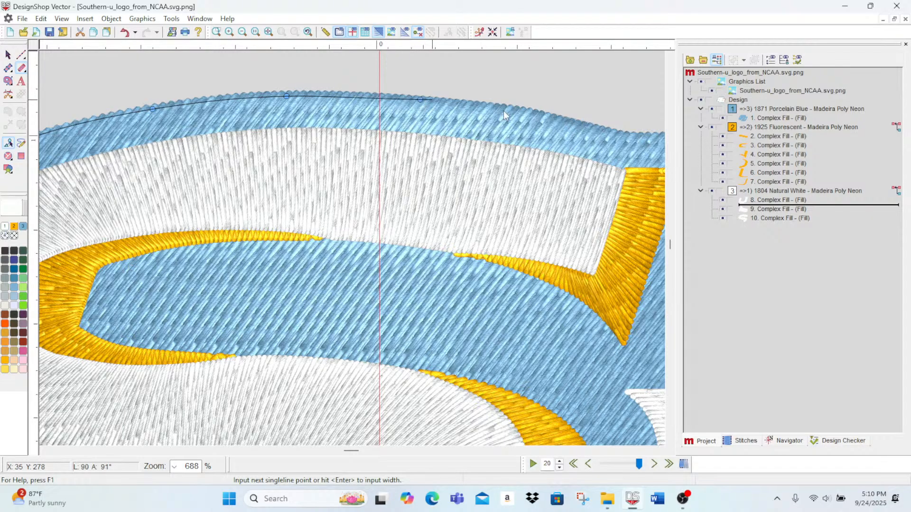
pyautogui.rightClick(579, 123)
# Step: Trace the border through the dip to the S's upper right tip, down to the inner corner and onto the U's straight top edge
pyautogui.hscroll(3, 634, 152)
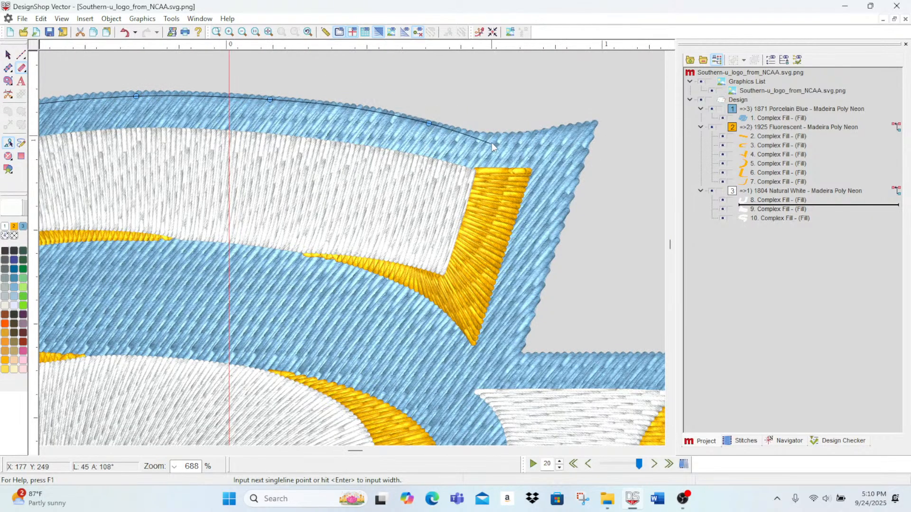
pyautogui.rightClick(481, 136)
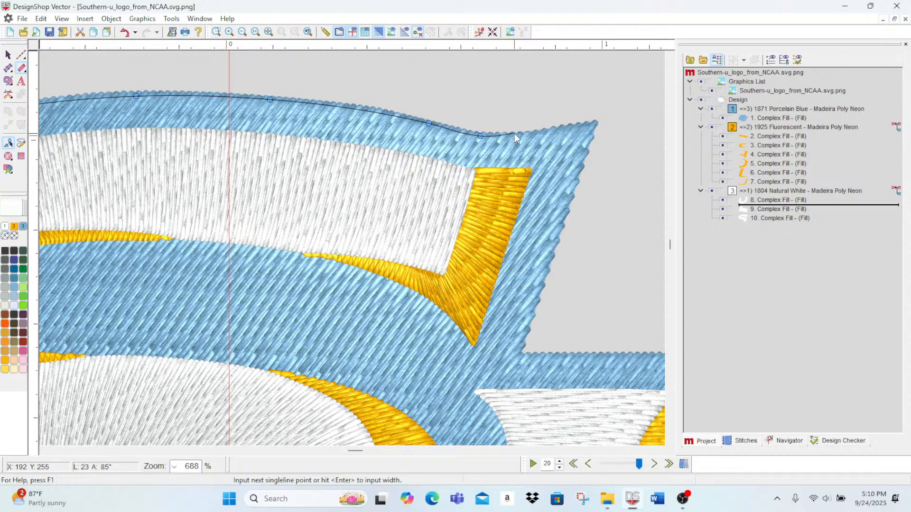
pyautogui.rightClick(516, 136)
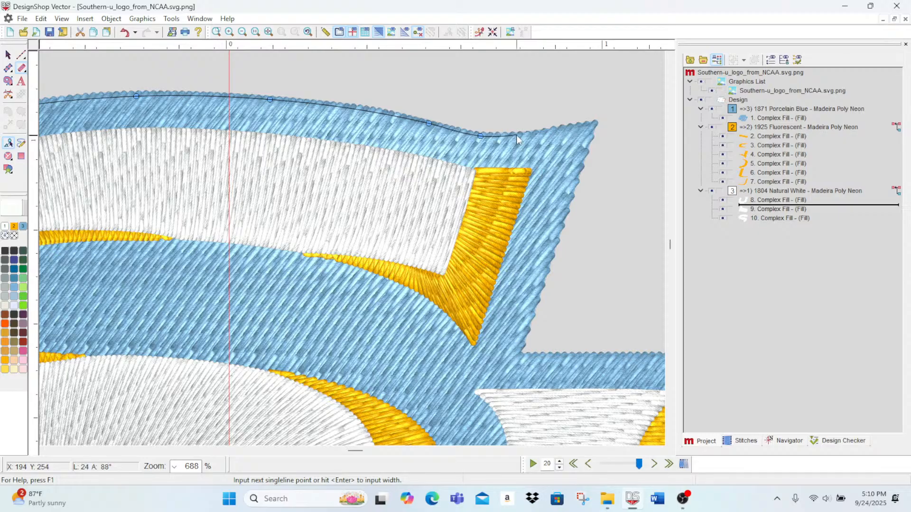
pyautogui.click(593, 124)
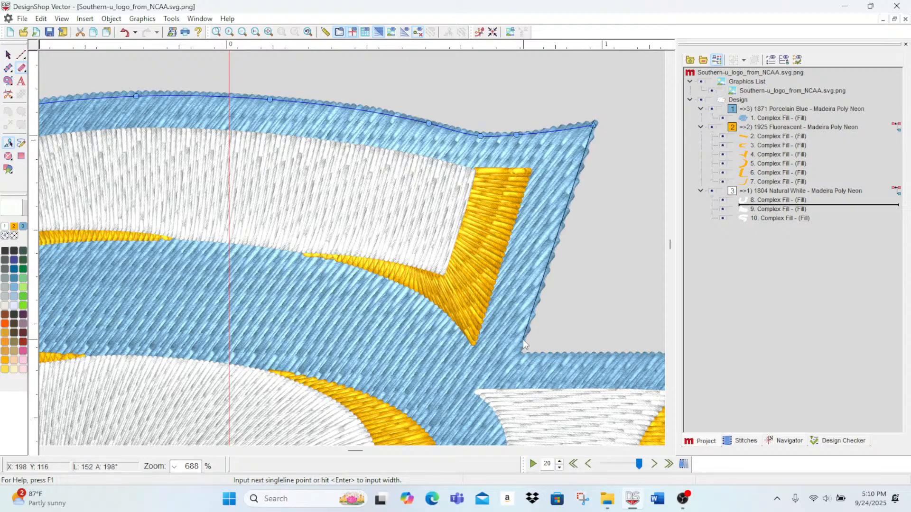
pyautogui.click(518, 355)
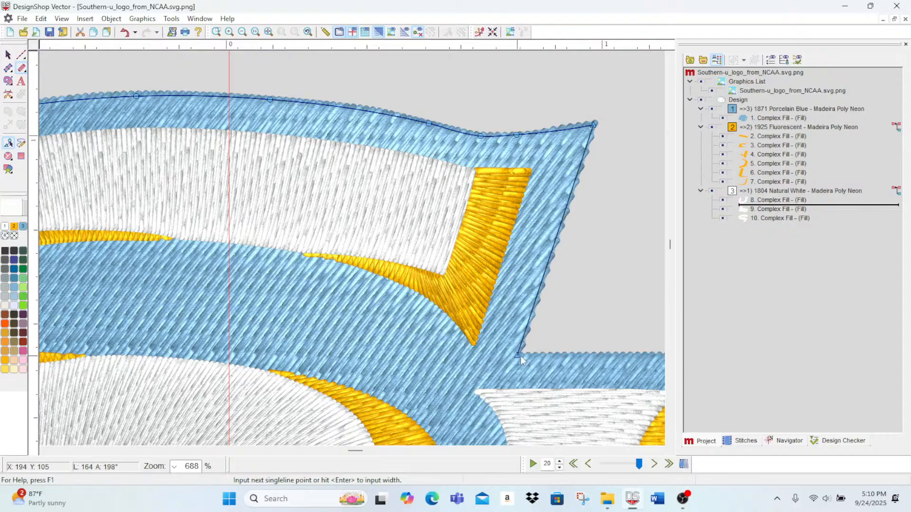
pyautogui.click(635, 358)
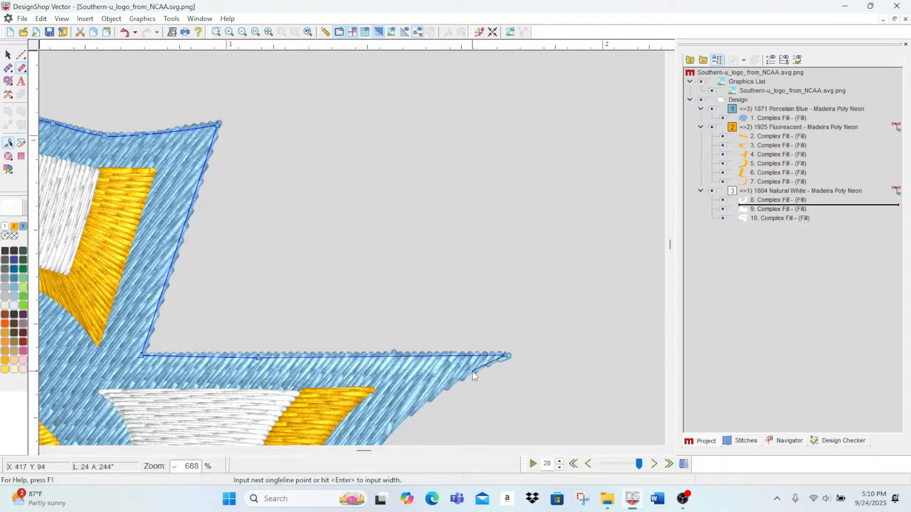
# Step: Continue the border with curve points from the U's pointed right tip down the blue outer edge of its right arm
pyautogui.rightClick(469, 371)
pyautogui.rightClick(409, 407)
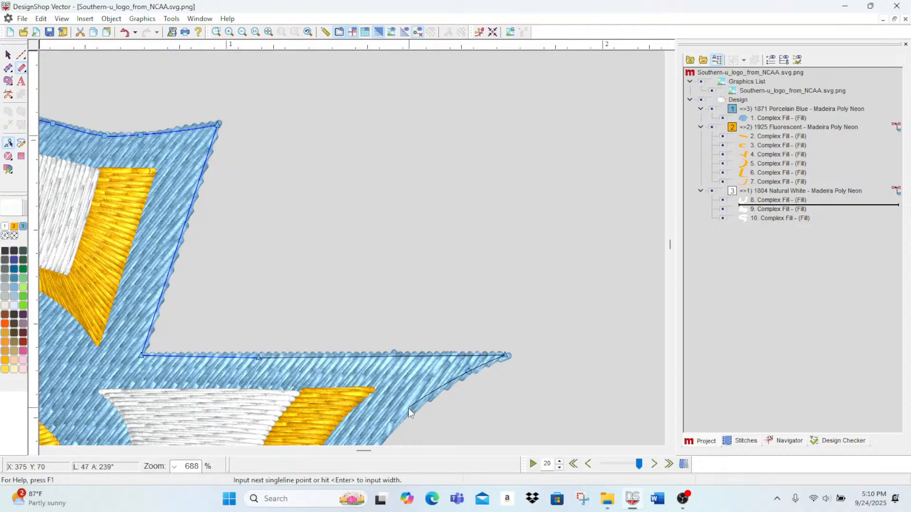
pyautogui.rightClick(377, 443)
pyautogui.scroll(-3, 378, 443)
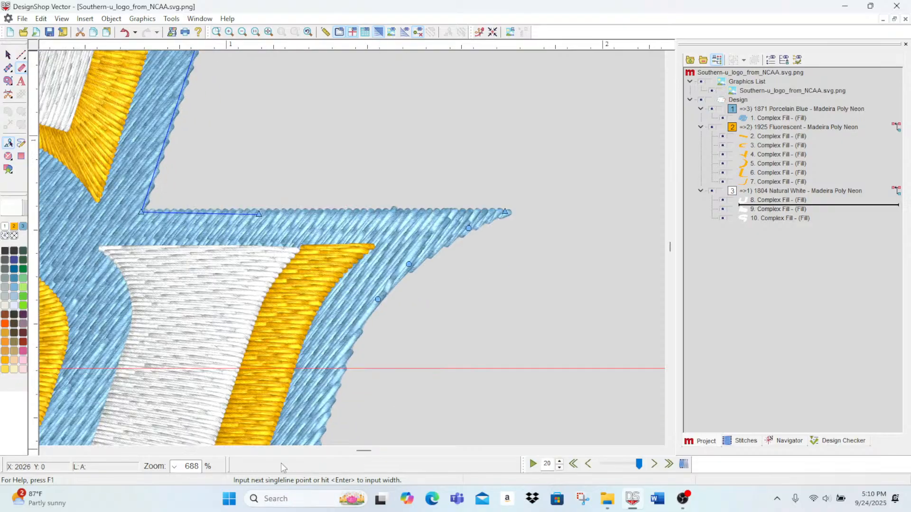
pyautogui.rightClick(328, 393)
pyautogui.scroll(-3, 328, 394)
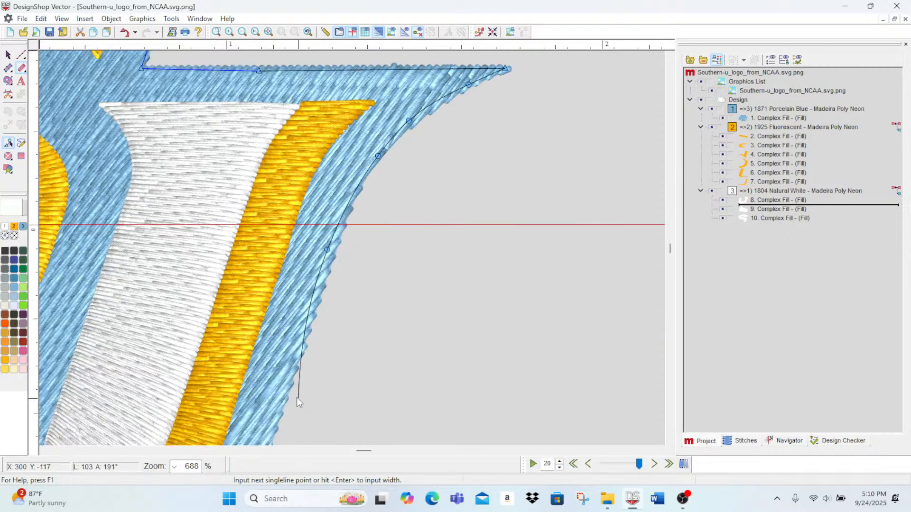
pyautogui.rightClick(303, 328)
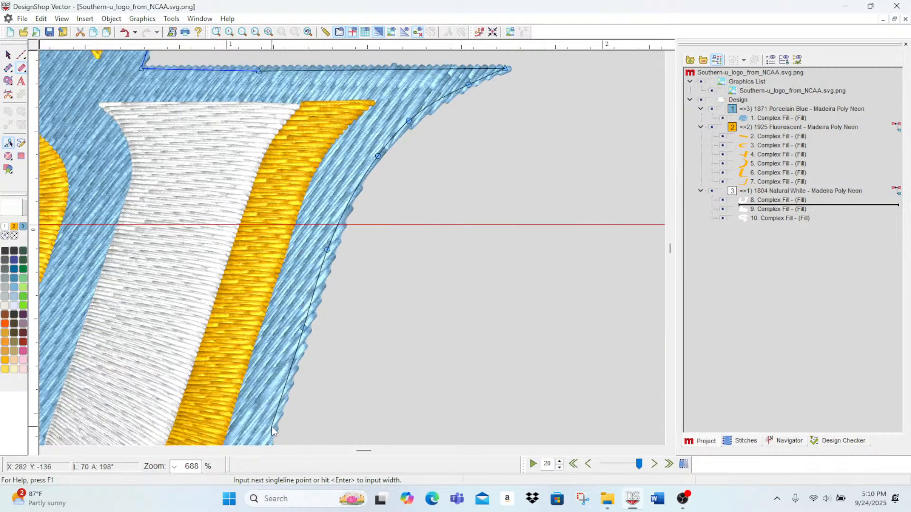
pyautogui.rightClick(272, 427)
# Step: Trace the border with curve points around the U's lower right bend to the middle of its bottom edge
pyautogui.scroll(-3, 273, 431)
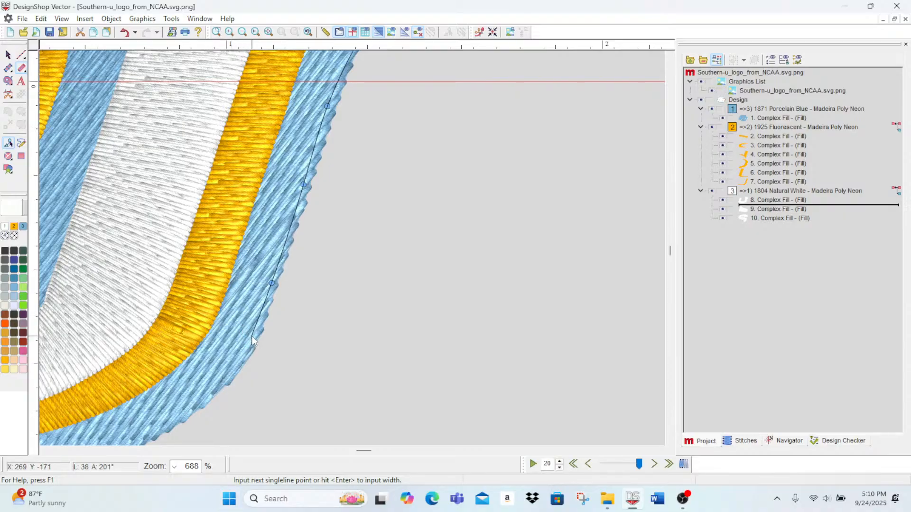
pyautogui.rightClick(219, 386)
pyautogui.rightClick(169, 426)
pyautogui.rightClick(124, 328)
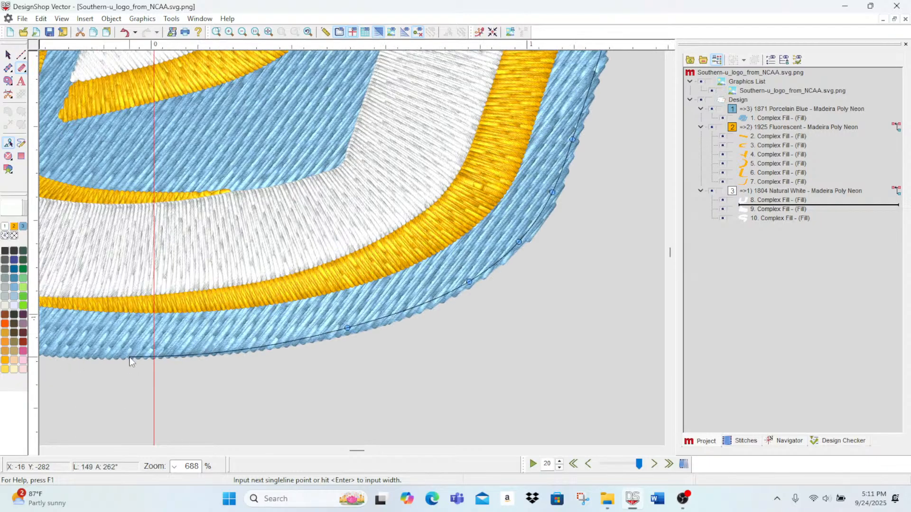
pyautogui.rightClick(130, 354)
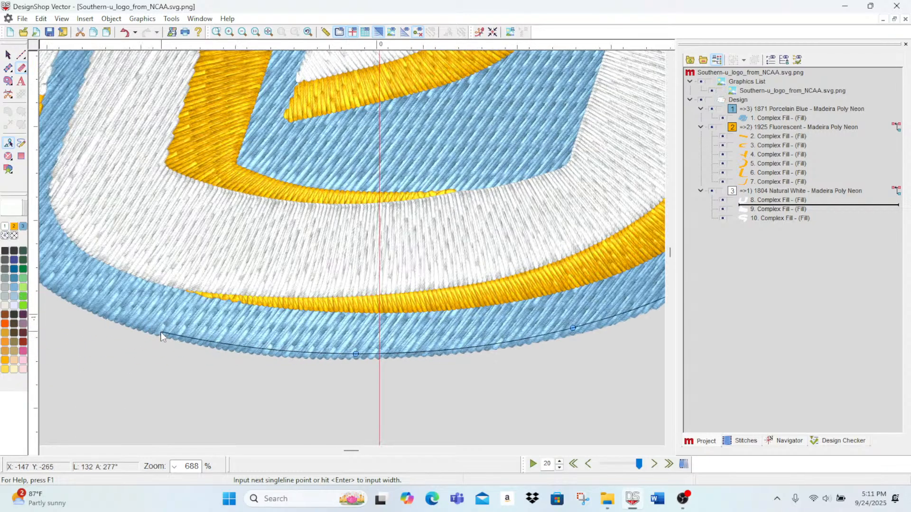
# Step: Trace the border around the U's lower left bend and up to a corner point at the inner corner beside it
pyautogui.rightClick(162, 334)
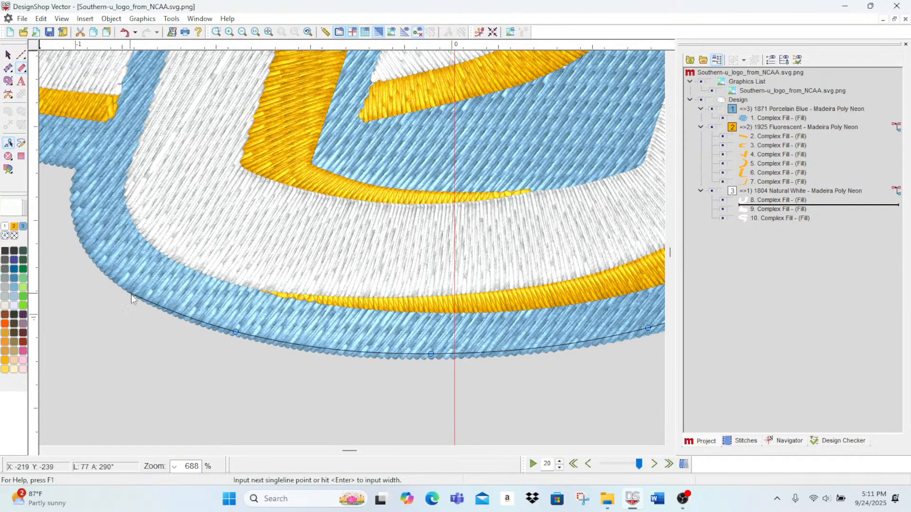
pyautogui.rightClick(143, 295)
pyautogui.rightClick(106, 267)
pyautogui.rightClick(84, 233)
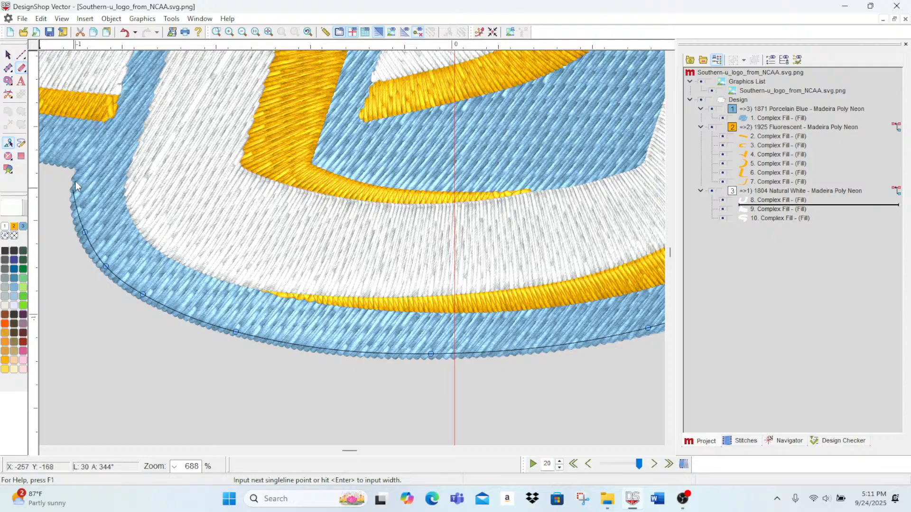
pyautogui.click(83, 165)
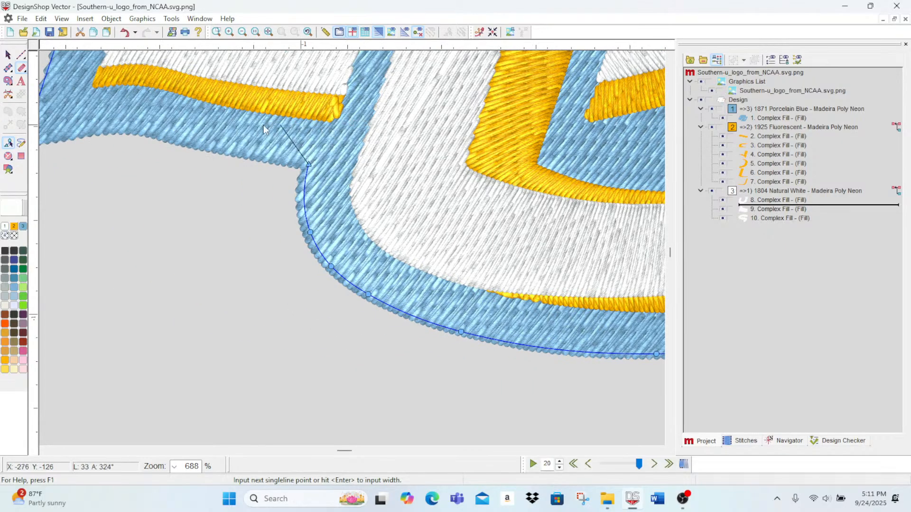
# Step: Finish the singleline border along the lower left edge and move its end point onto the start point at the lower left tip
pyautogui.rightClick(188, 142)
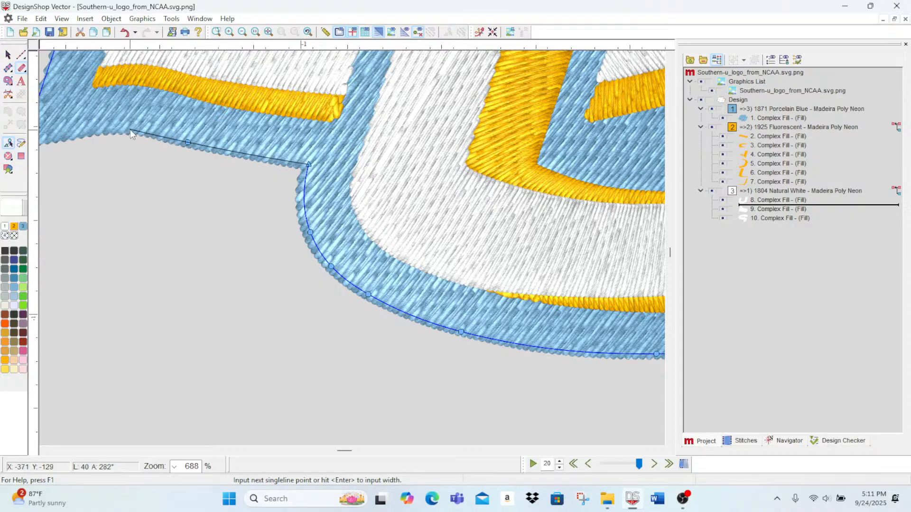
pyautogui.rightClick(131, 127)
pyautogui.rightClick(86, 133)
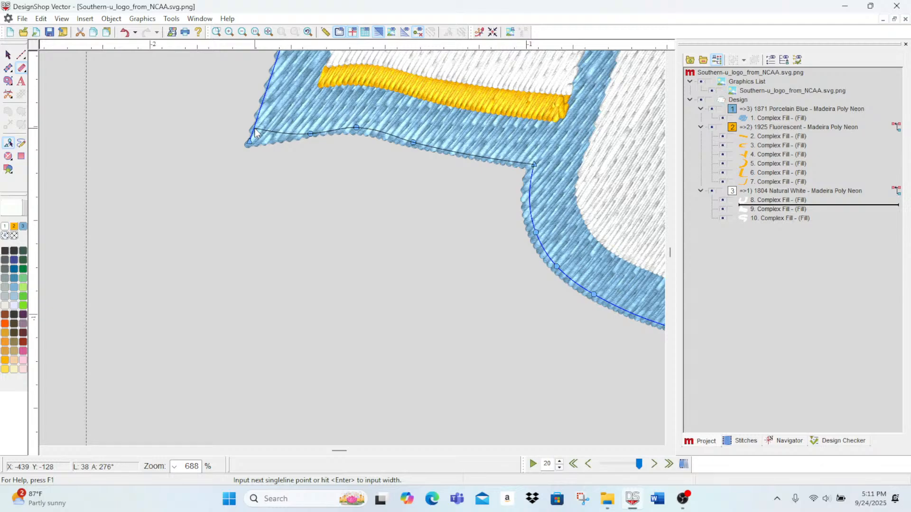
pyautogui.press('Return')
pyautogui.press('Return')
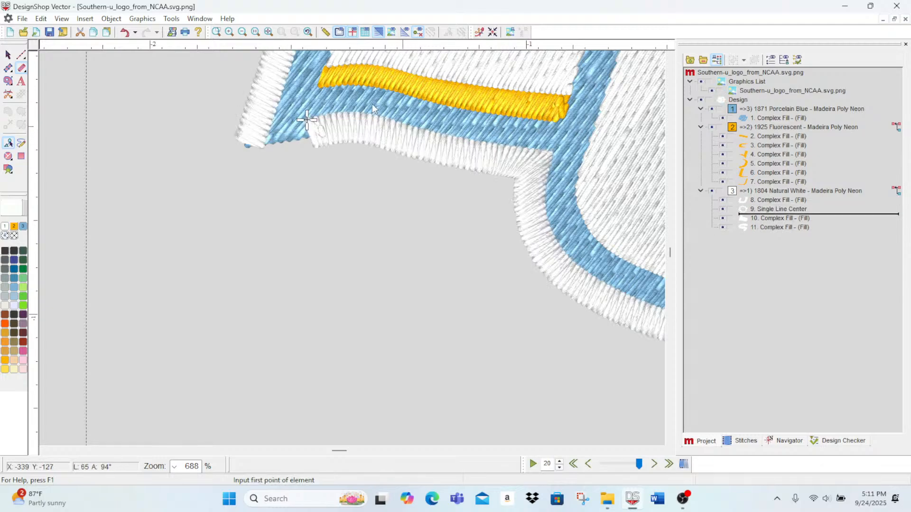
pyautogui.click(8, 55)
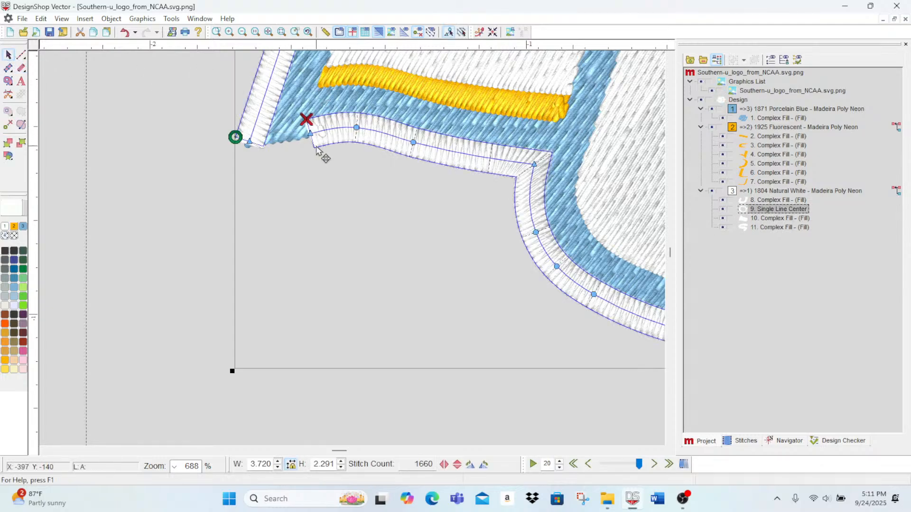
pyautogui.moveTo(310, 135); pyautogui.dragTo(249, 142)
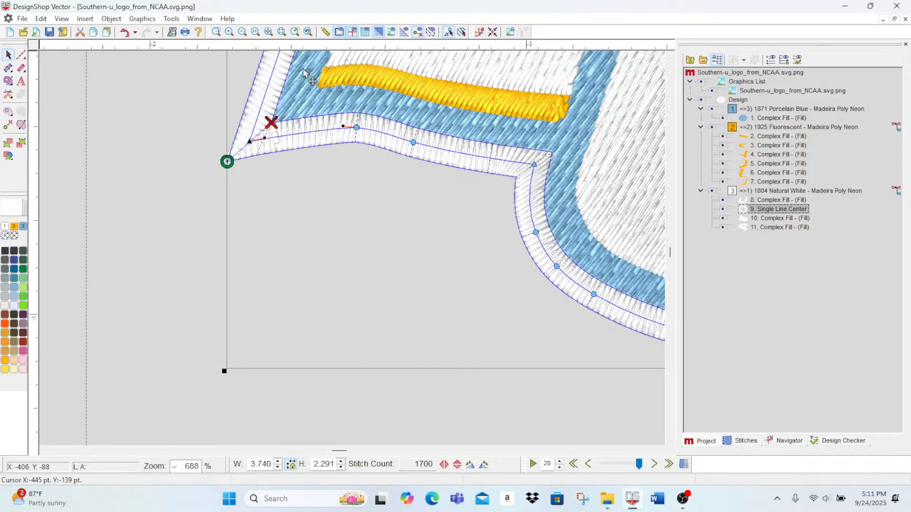
# Step: Recolor the singleline border to 1871 Porcelain Blue and deselect it
pyautogui.click(244, 32)
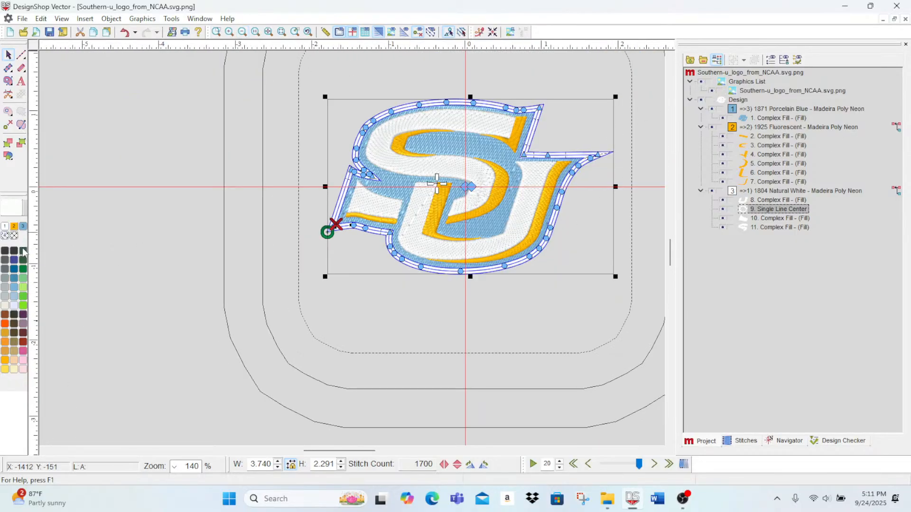
pyautogui.click(22, 226)
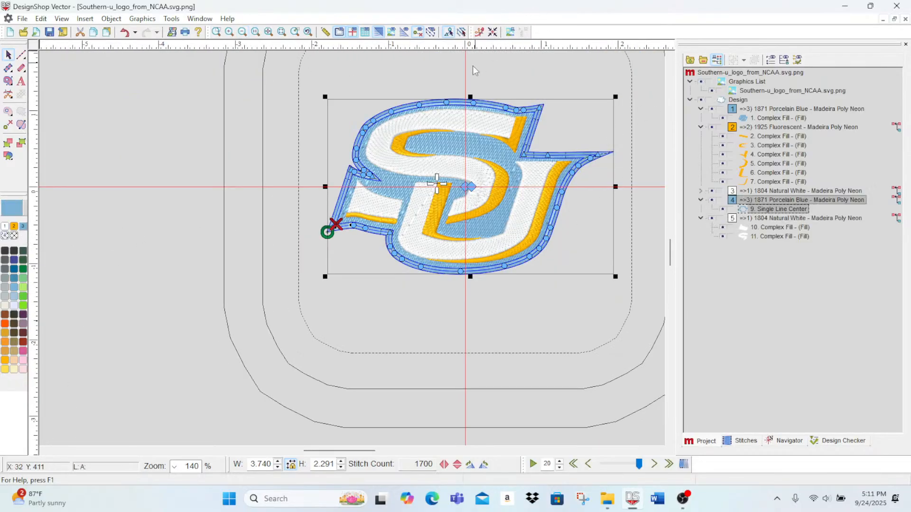
pyautogui.click(374, 65)
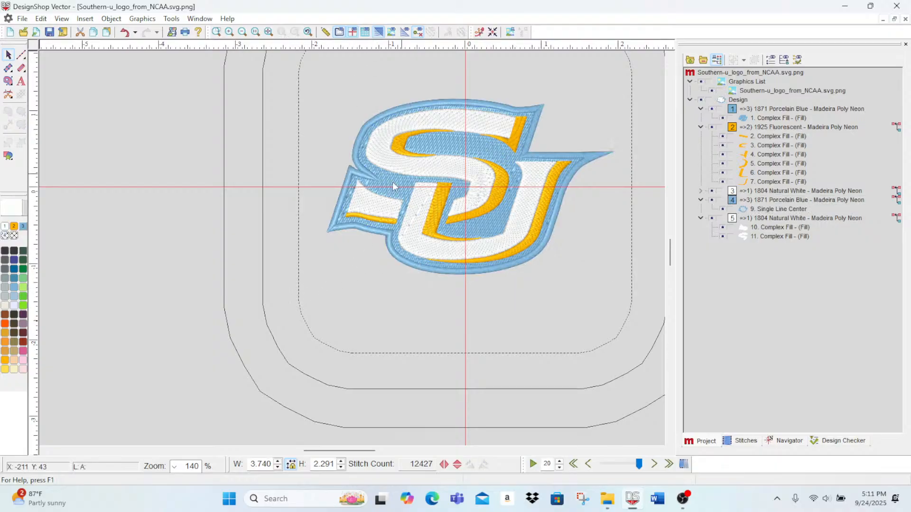
# Step: Move the Single Line Center border into the first Porcelain Blue color block, ahead of the blue base fill
pyautogui.click(752, 219)
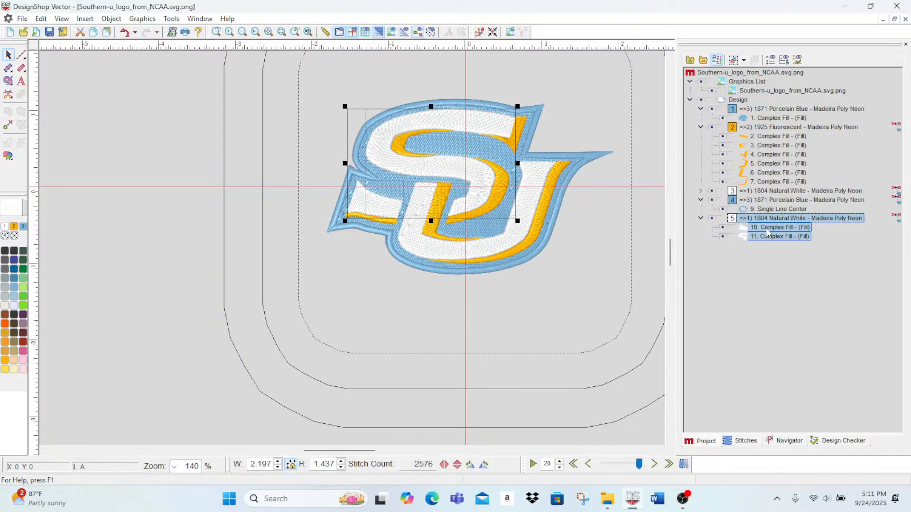
pyautogui.click(769, 211)
pyautogui.click(767, 208)
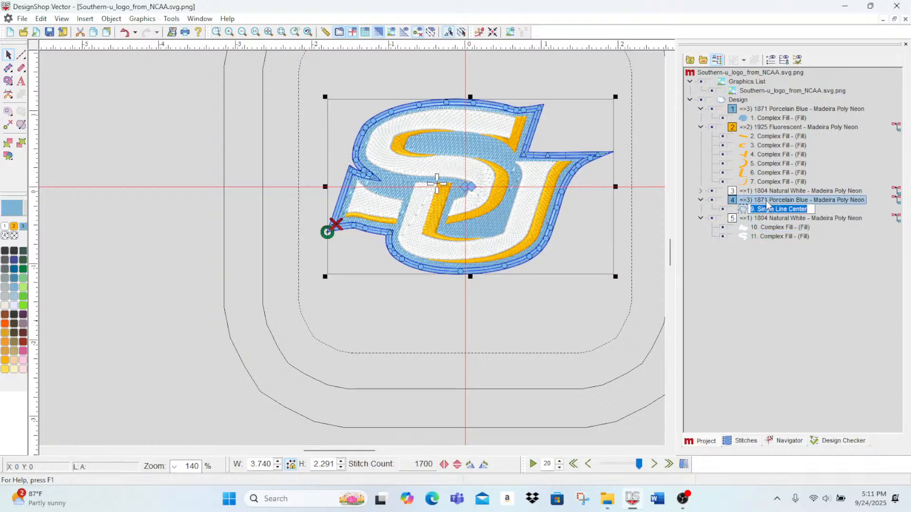
pyautogui.moveTo(767, 203); pyautogui.dragTo(765, 112)
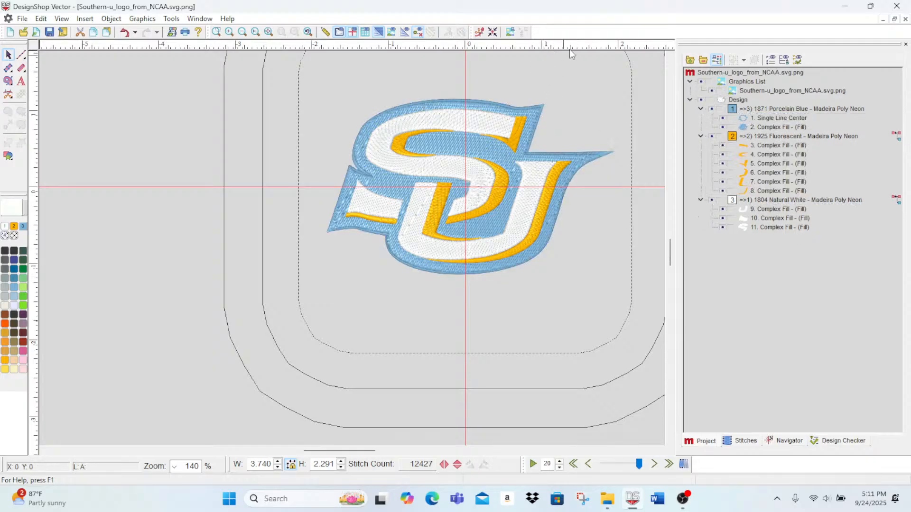
# Step: Turn off auto-density for the border's satin stitching and apply a density of 3.5 pt
pyautogui.doubleClick(771, 121)
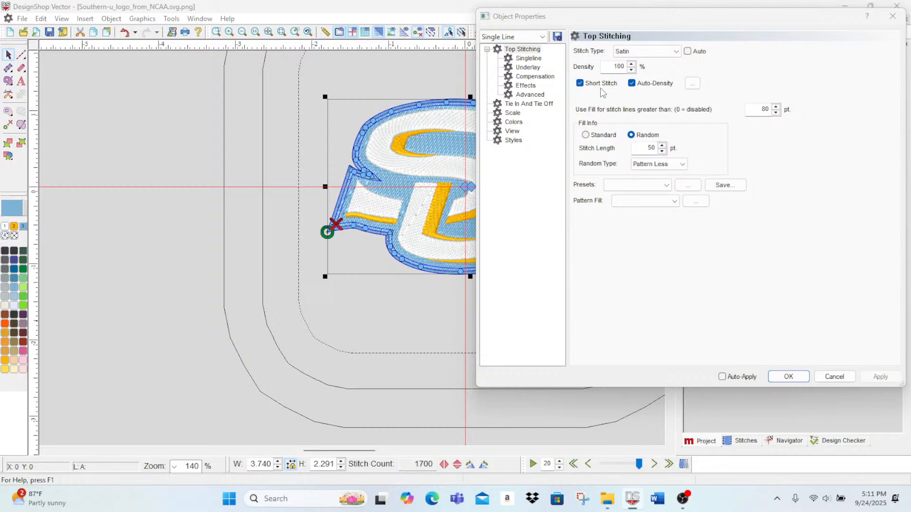
pyautogui.click(631, 83)
pyautogui.click(631, 70)
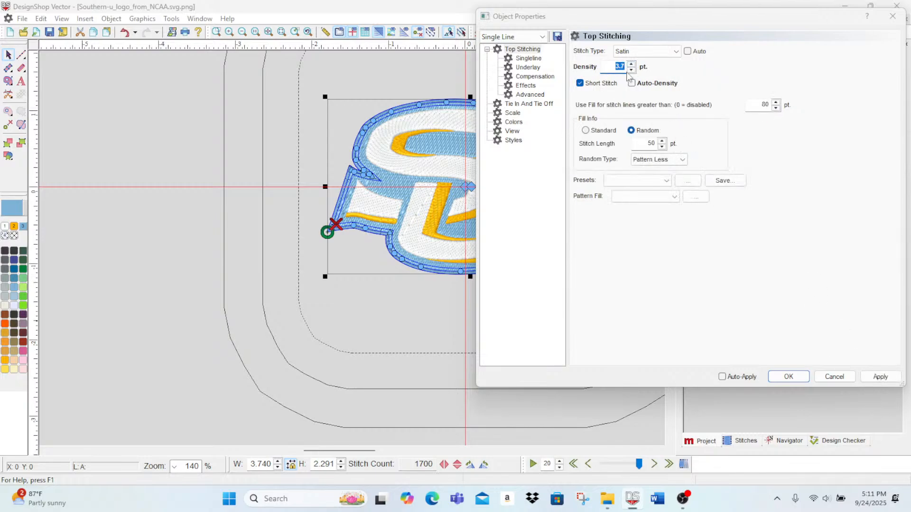
pyautogui.click(880, 377)
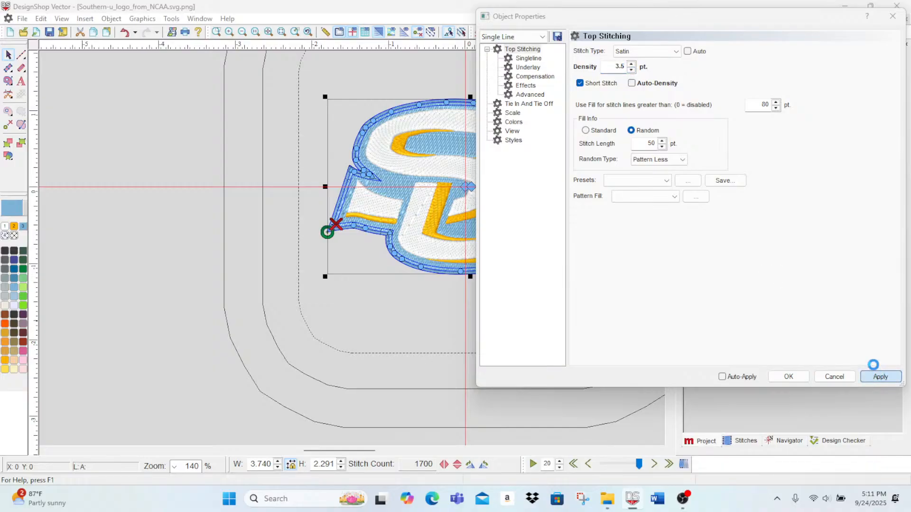
# Step: Align the border's singleline stitching to the left of its path and reduce its width to 15 pt
pyautogui.click(528, 58)
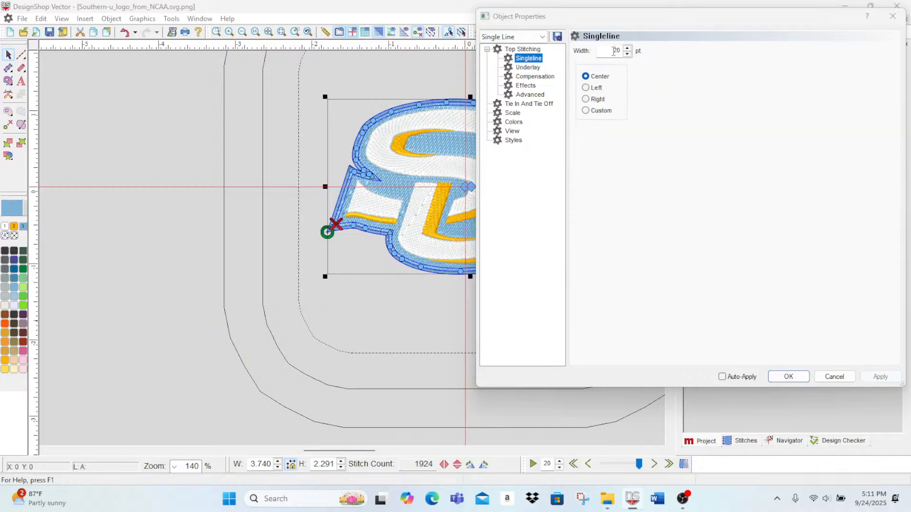
pyautogui.click(228, 33)
pyautogui.click(228, 33)
pyautogui.click(229, 33)
pyautogui.scroll(2, 290, 230)
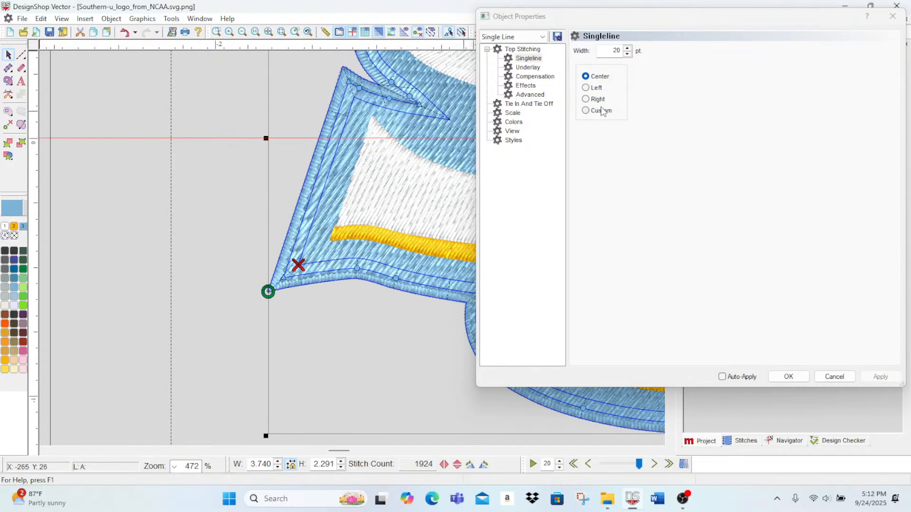
pyautogui.click(586, 88)
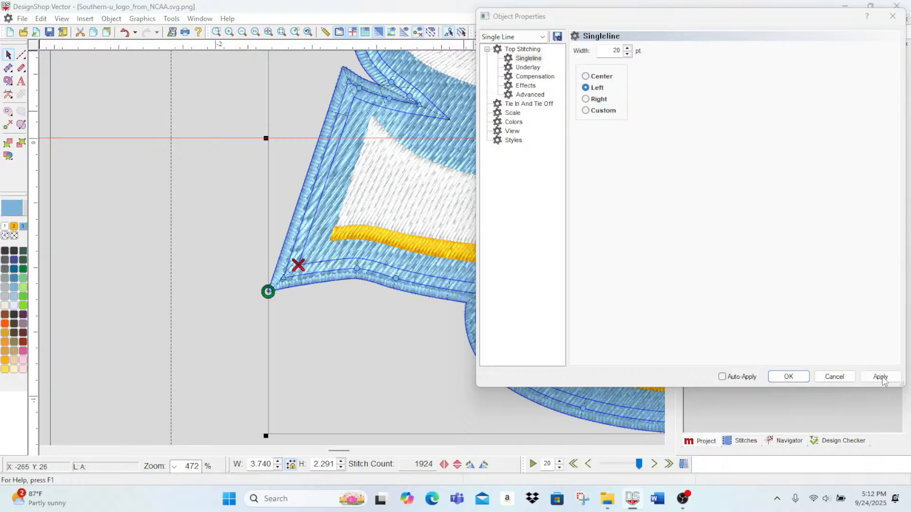
pyautogui.click(881, 376)
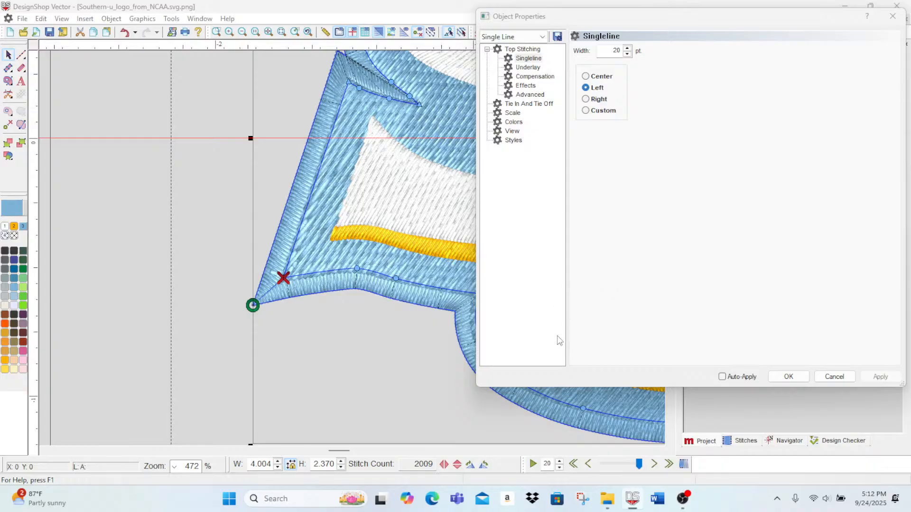
pyautogui.scroll(3, 465, 323)
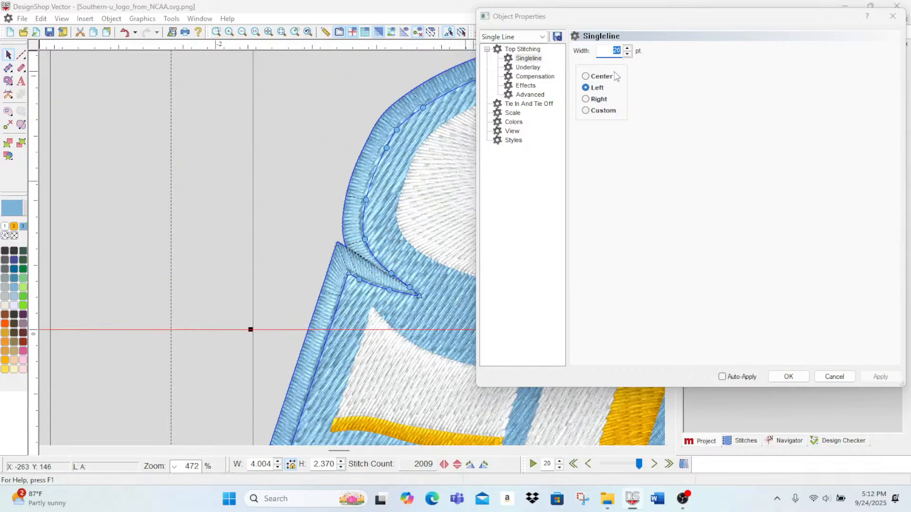
pyautogui.write('15')
pyautogui.press('Return')
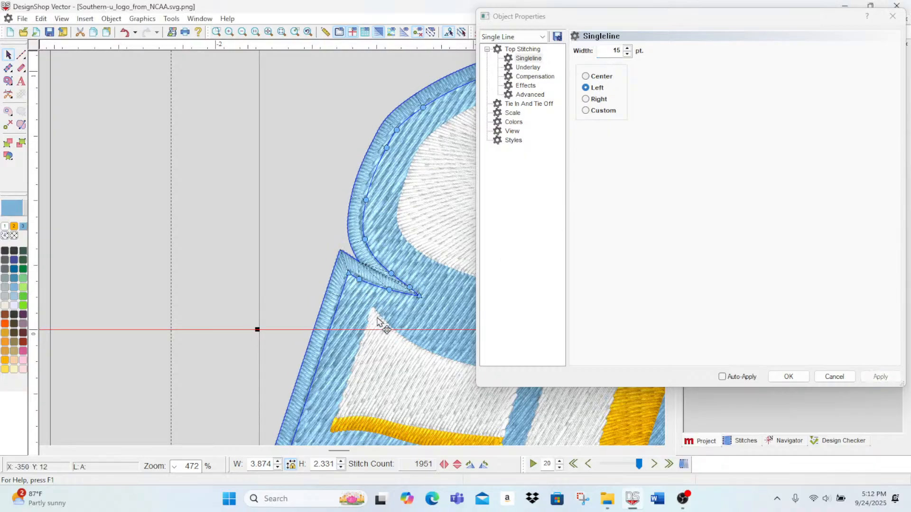
# Step: Compare right alignment with custom offsets of 50% and 67% on the border's singleline stitching, and settle on a 33% custom offset
pyautogui.click(592, 99)
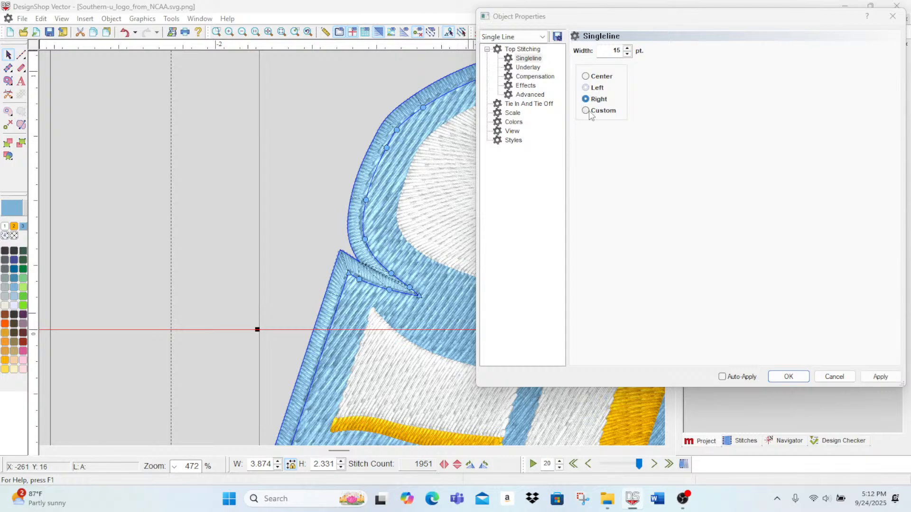
pyautogui.click(880, 376)
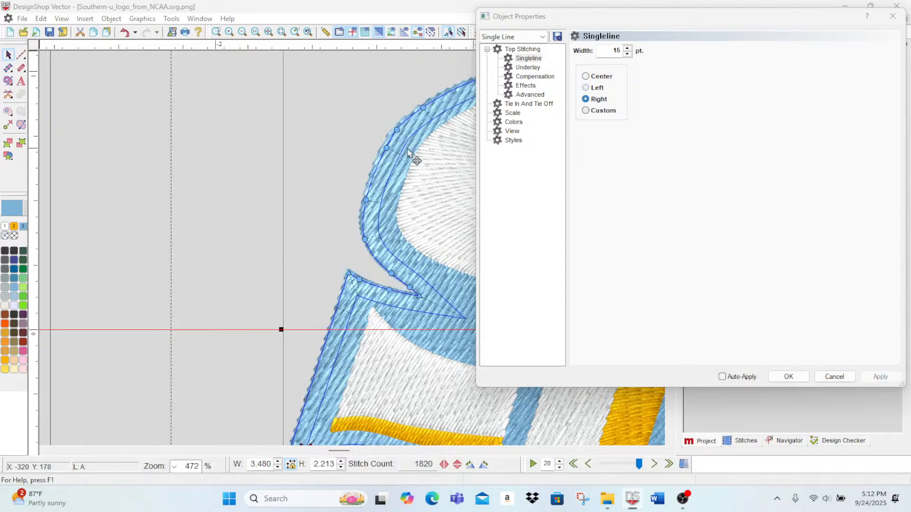
pyautogui.click(587, 110)
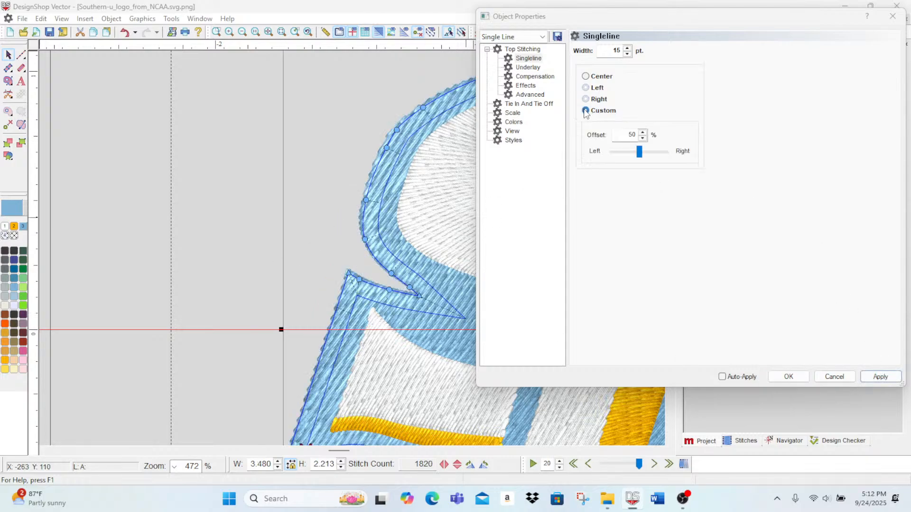
pyautogui.click(883, 378)
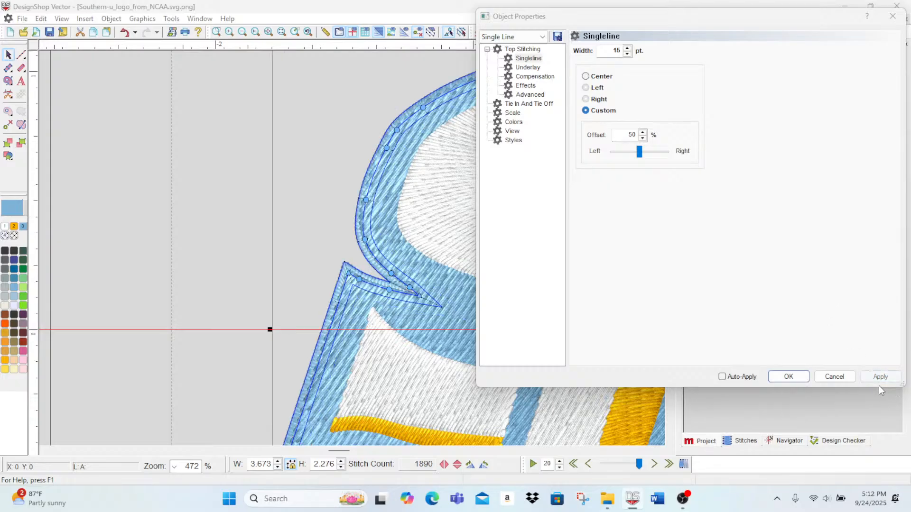
pyautogui.moveTo(644, 157); pyautogui.dragTo(647, 154)
pyautogui.click(881, 378)
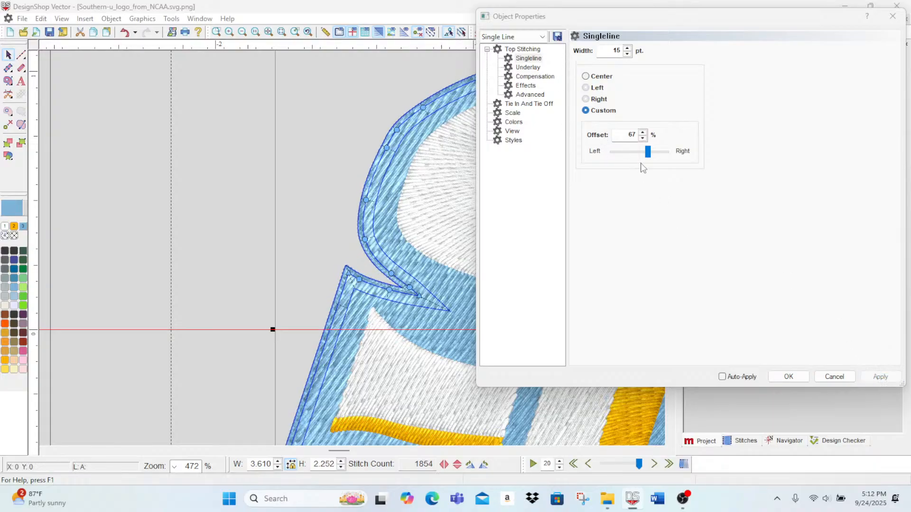
pyautogui.moveTo(649, 156); pyautogui.dragTo(631, 160)
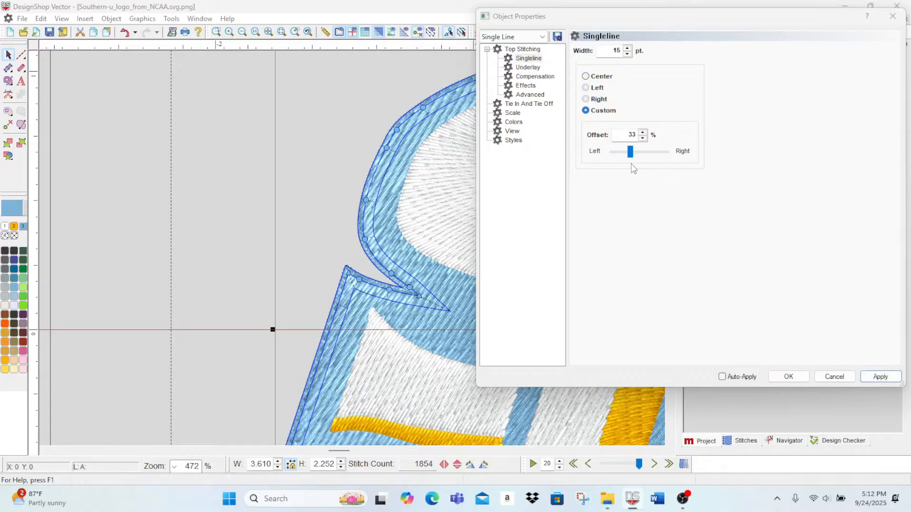
pyautogui.click(873, 378)
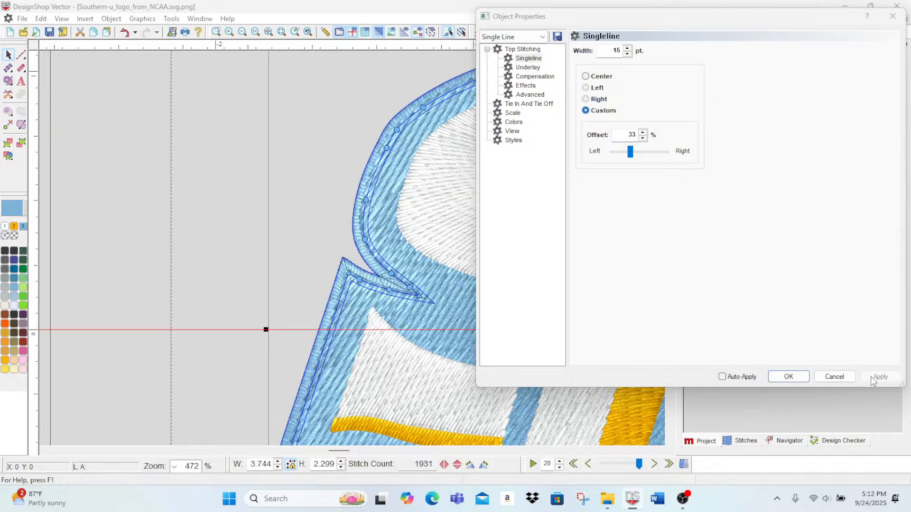
# Step: Move the border's corner point at the pointed right tip of the U inward to shorten the stitched spike
pyautogui.moveTo(338, 451); pyautogui.dragTo(359, 458)
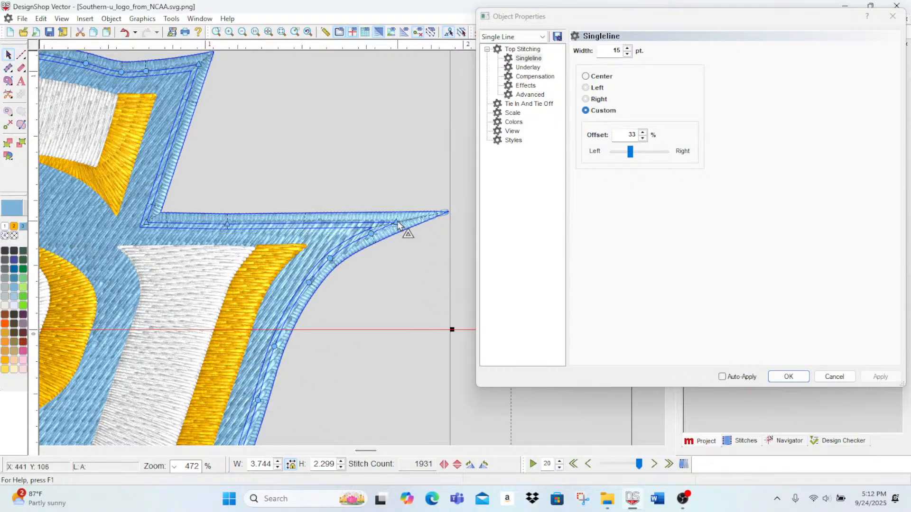
pyautogui.moveTo(398, 225); pyautogui.dragTo(380, 228)
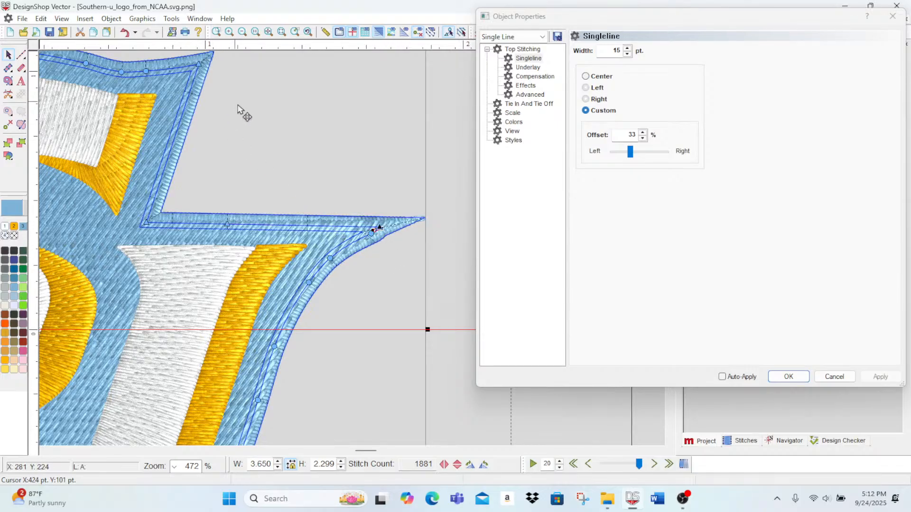
# Step: Inspect the border along the lower right curve and left edge, accept its object properties and deselect it
pyautogui.scroll(4, 271, 190)
pyautogui.scroll(-8, 274, 199)
pyautogui.scroll(-2, 268, 211)
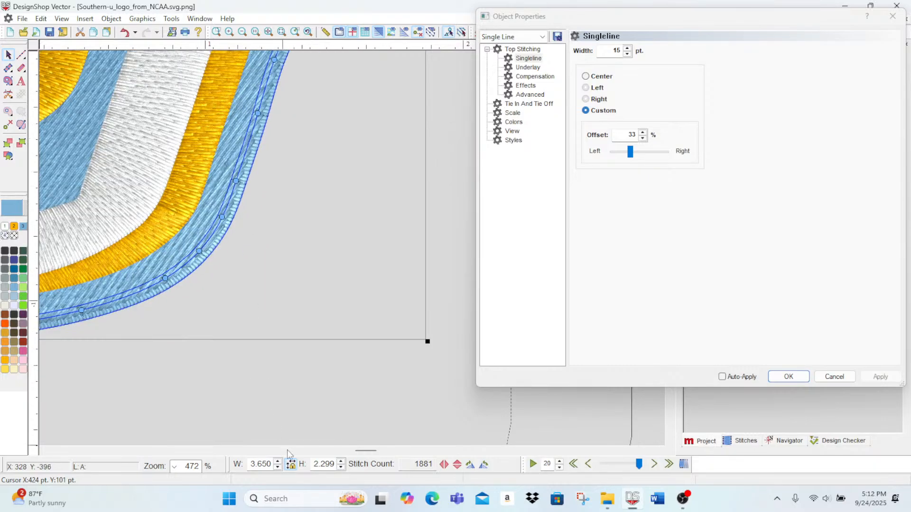
pyautogui.moveTo(366, 451); pyautogui.dragTo(342, 446)
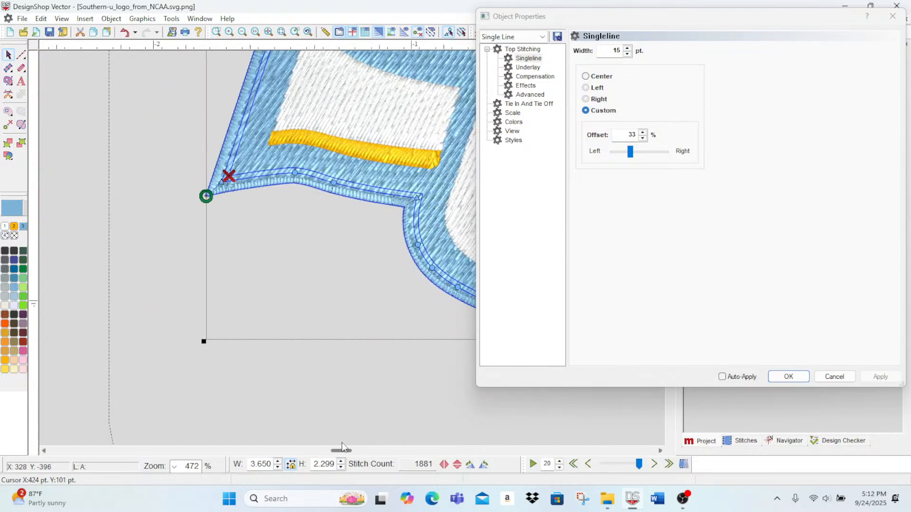
pyautogui.scroll(1, 345, 350)
pyautogui.scroll(-6, 342, 349)
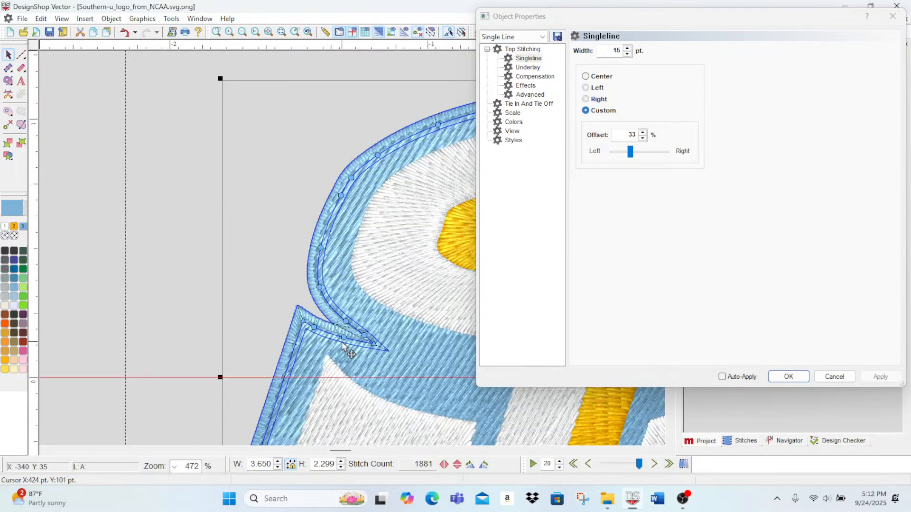
pyautogui.click(242, 32)
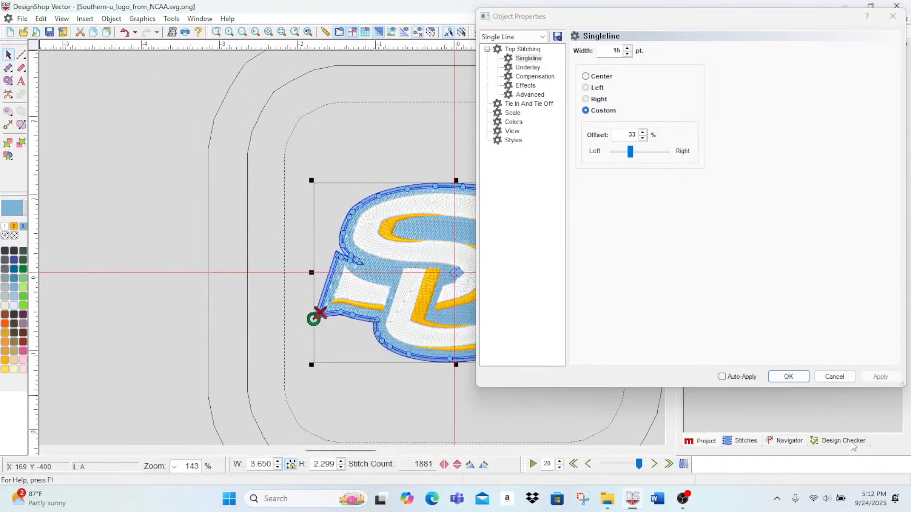
pyautogui.click(808, 376)
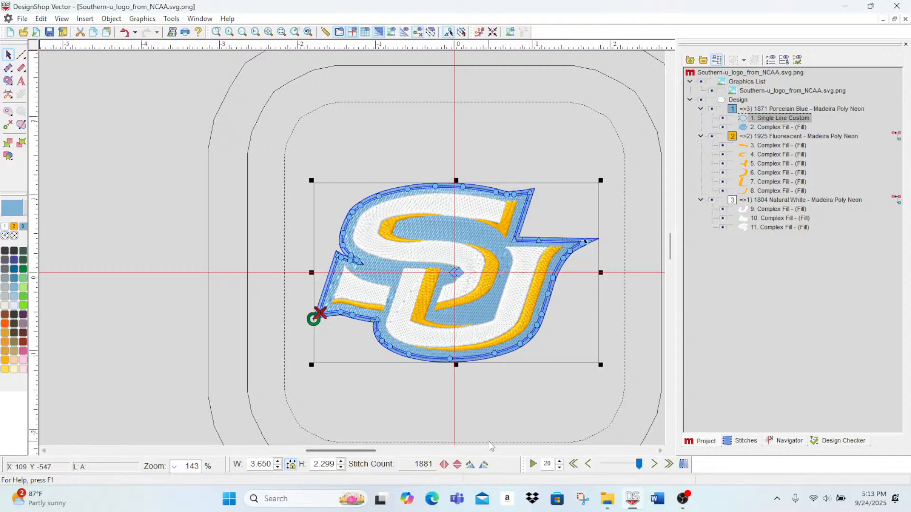
pyautogui.click(489, 441)
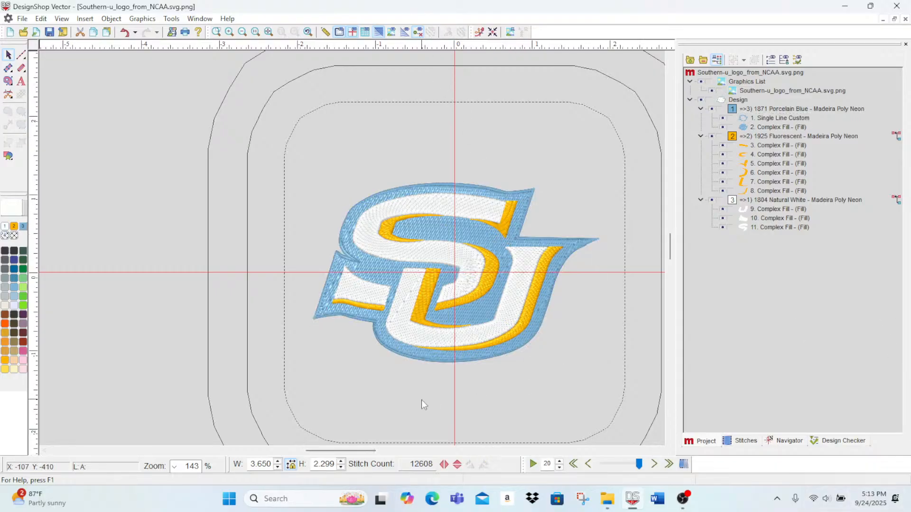
# Step: Try a 20% custom offset on the border's singleline stitching, apply it and deselect the border
pyautogui.click(230, 33)
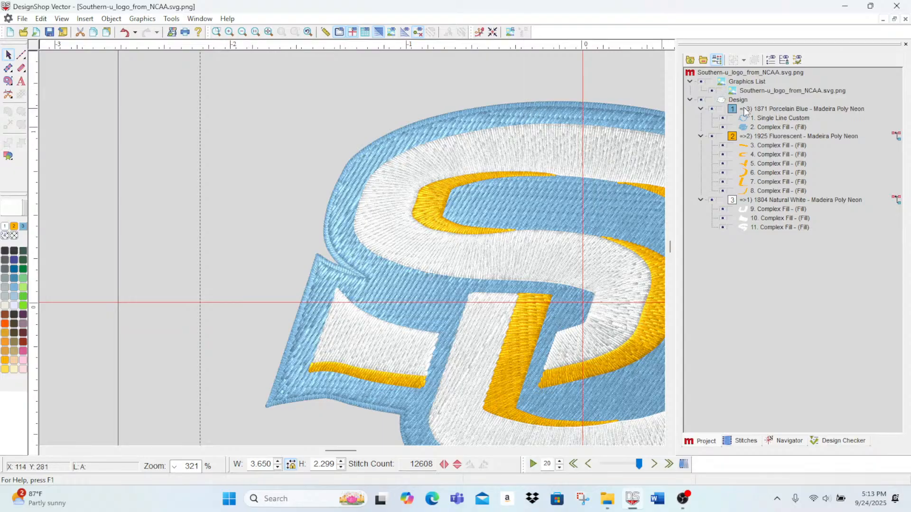
pyautogui.doubleClick(759, 118)
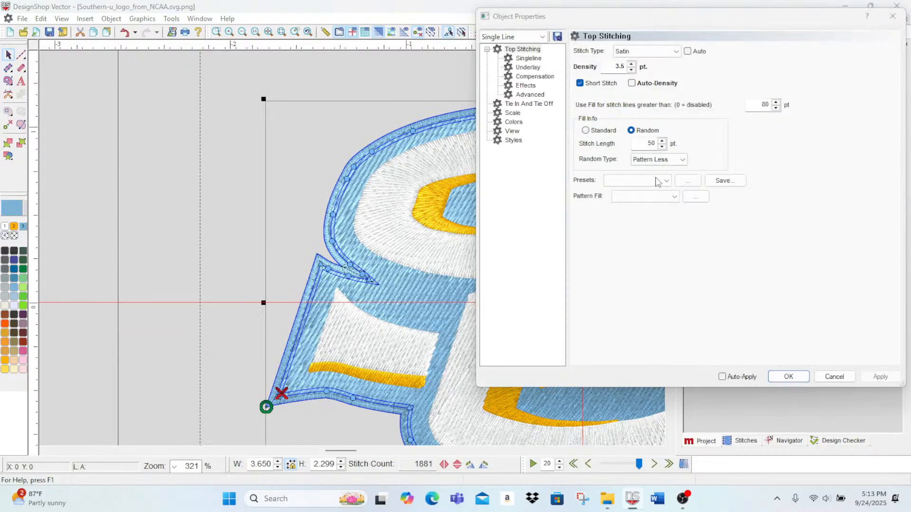
pyautogui.click(528, 58)
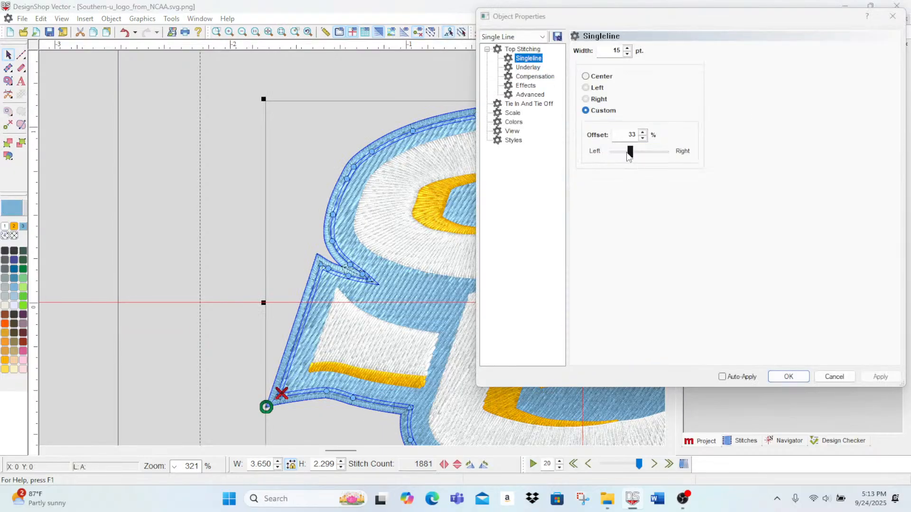
pyautogui.click(629, 152)
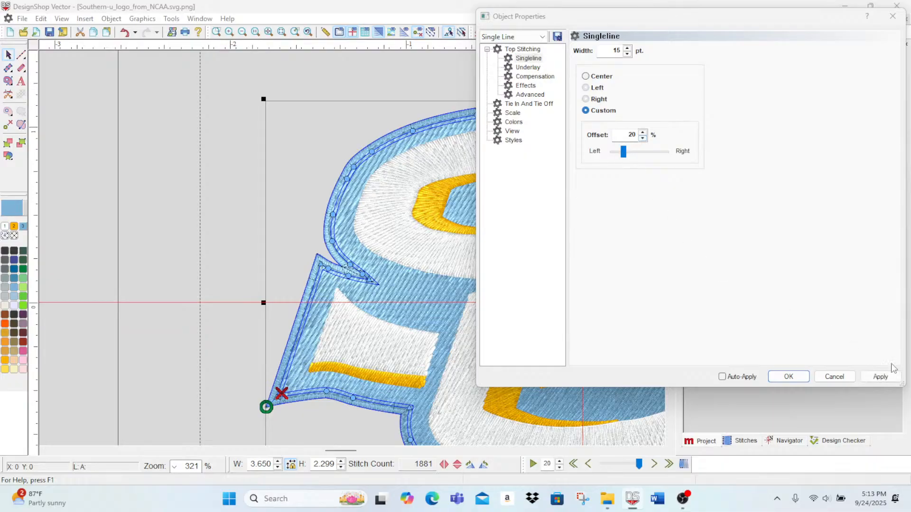
pyautogui.click(880, 377)
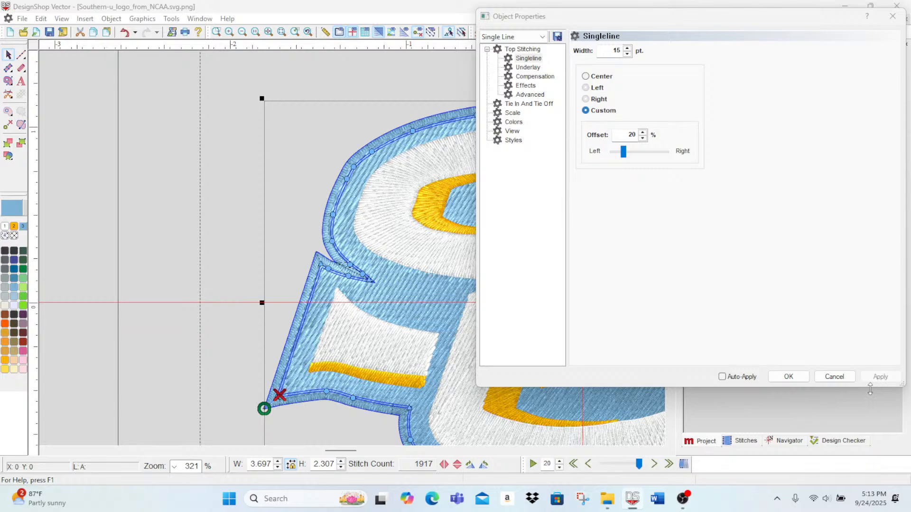
pyautogui.click(183, 212)
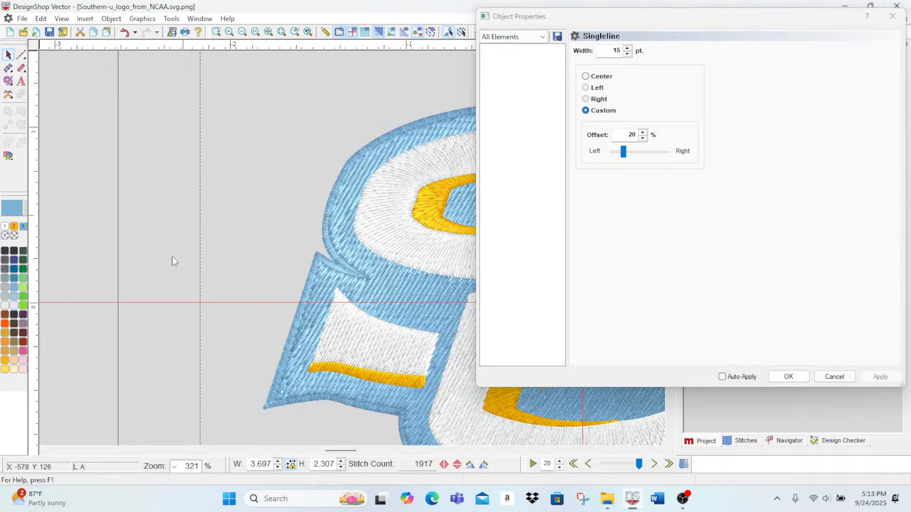
# Step: Try reshaping the border's corner at the pointed right tip of the U, and close the object properties
pyautogui.moveTo(342, 451); pyautogui.dragTo(366, 458)
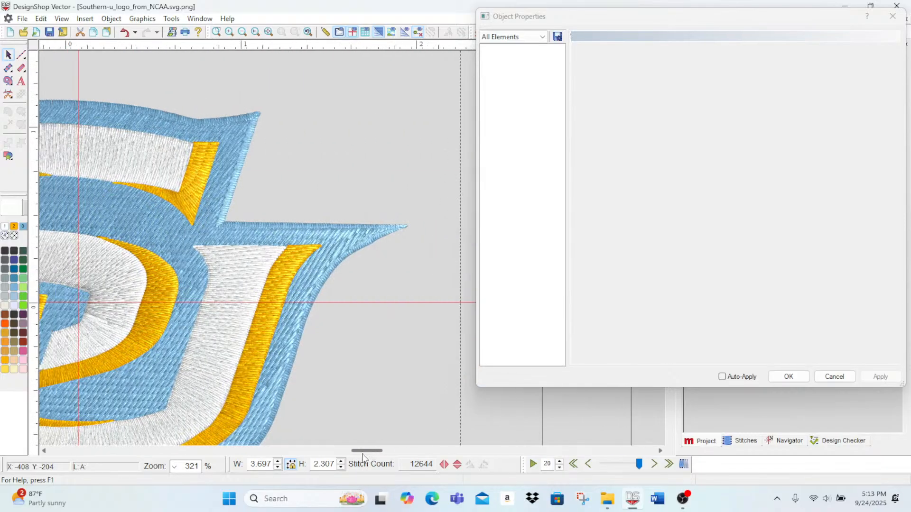
pyautogui.click(400, 227)
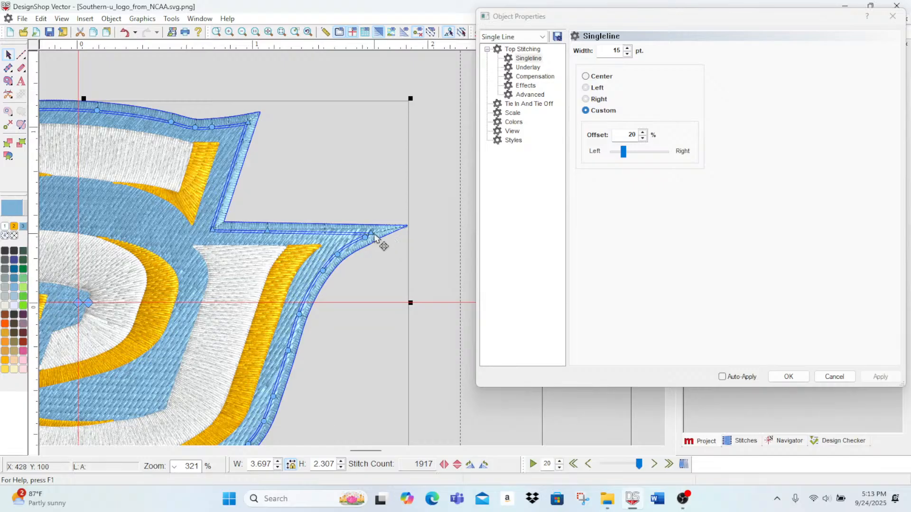
pyautogui.moveTo(371, 234)
pyautogui.mouseDown()
pyautogui.moveTo(349, 234)
pyautogui.moveTo(376, 234)
pyautogui.mouseUp()
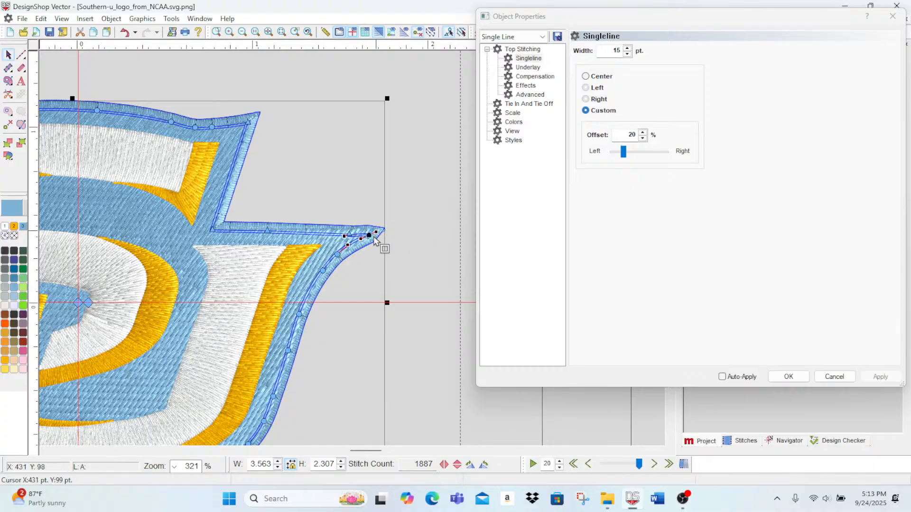
pyautogui.click(364, 313)
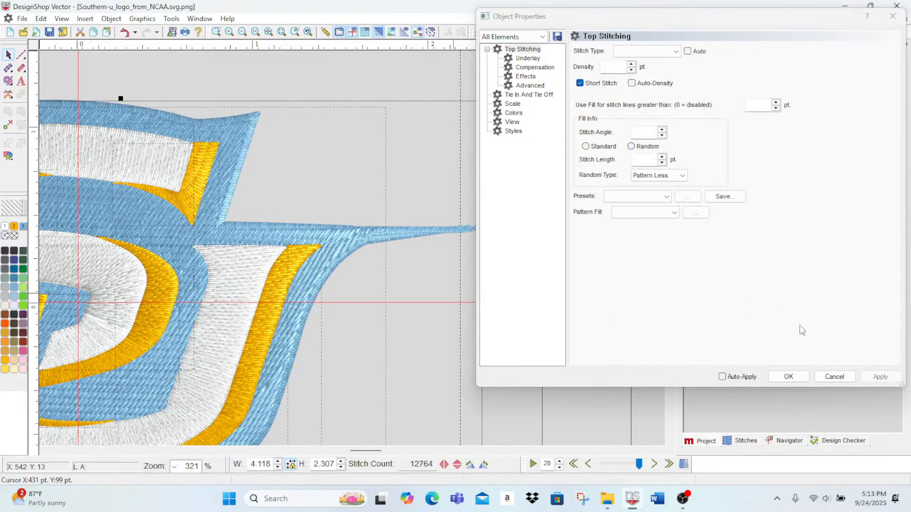
pyautogui.click(831, 378)
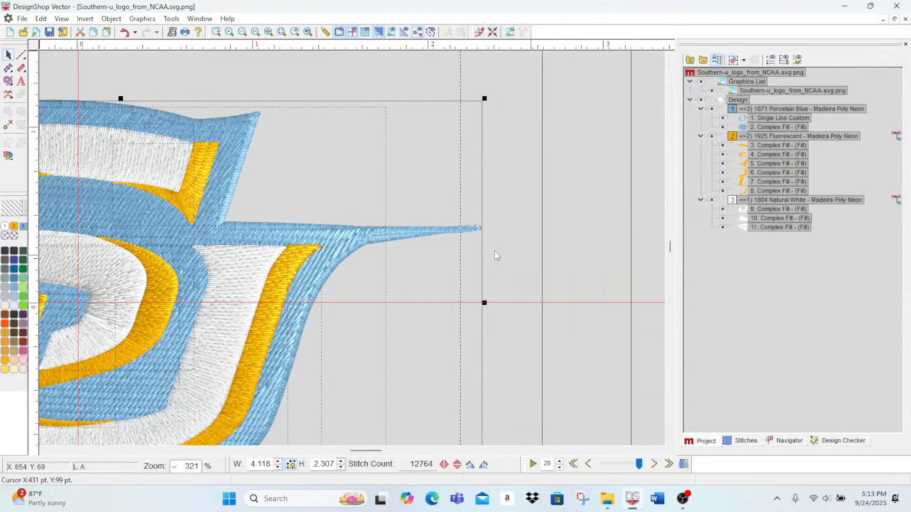
# Step: Undo the tip reshaping and the 20% custom offset on the border
pyautogui.click(542, 256)
pyautogui.hotkey('ctrl', 'z')
pyautogui.hotkey('ctrl', 'z')
pyautogui.hotkey('ctrl', 'z')
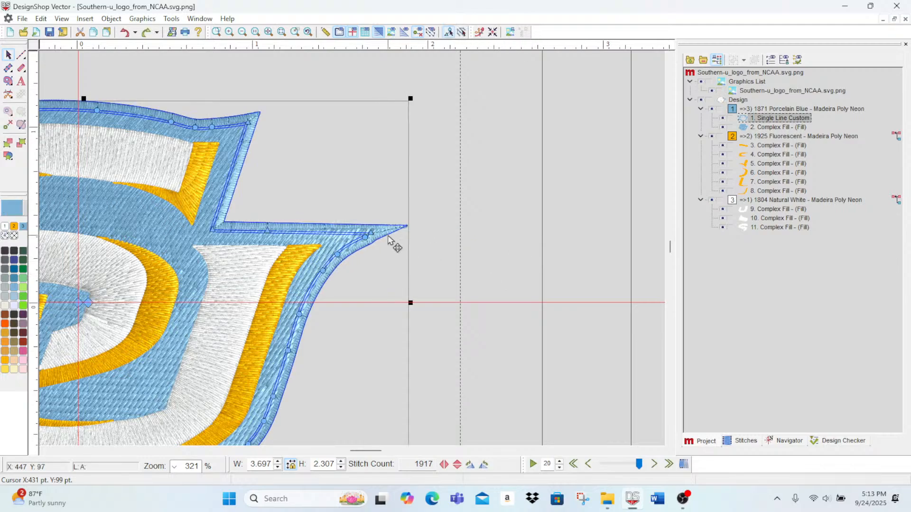
pyautogui.click(371, 234)
pyautogui.hotkey('ctrl', 'z')
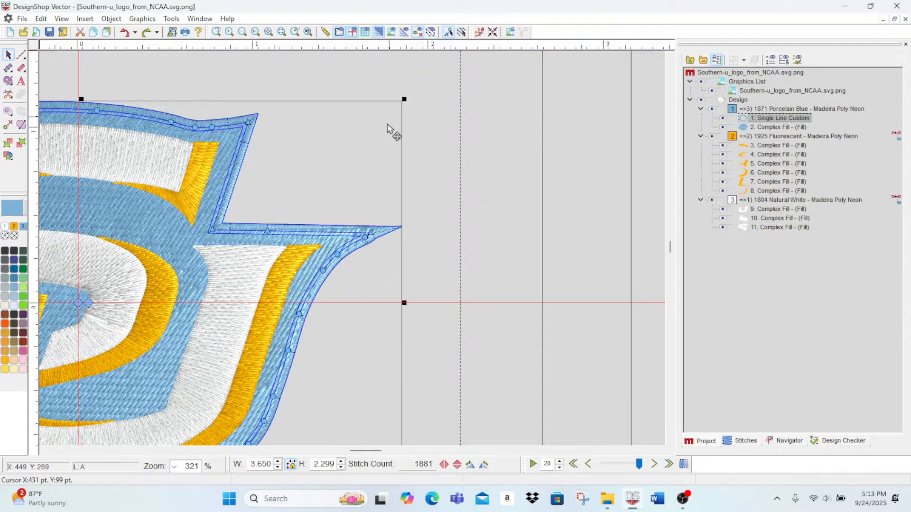
# Step: Turn off the 3D stitch display and adjust the border's corner point and its curve at the U's right tip
pyautogui.click(375, 35)
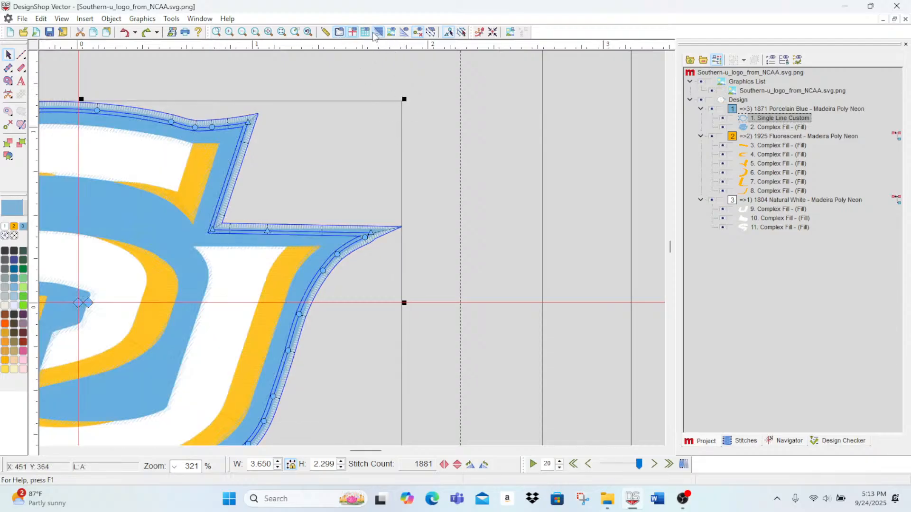
pyautogui.click(229, 32)
pyautogui.click(229, 32)
pyautogui.click(230, 32)
pyautogui.click(229, 32)
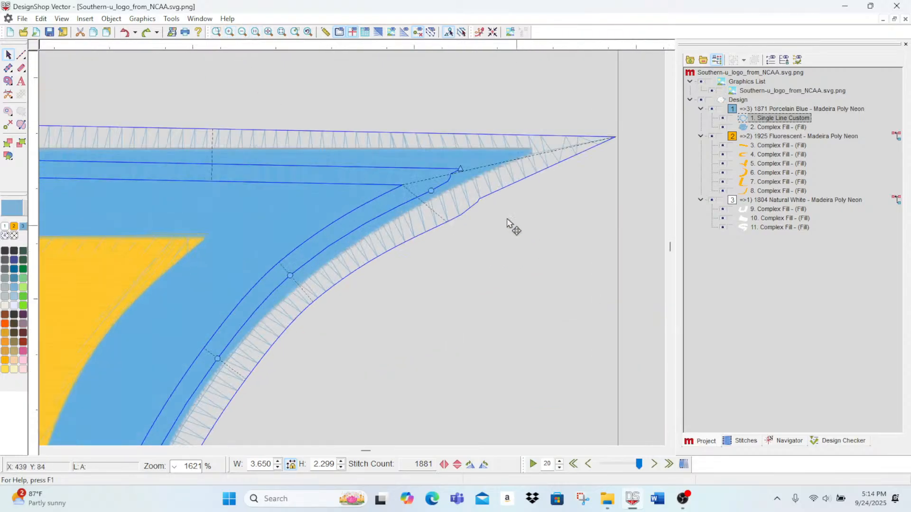
pyautogui.moveTo(460, 168); pyautogui.dragTo(430, 188)
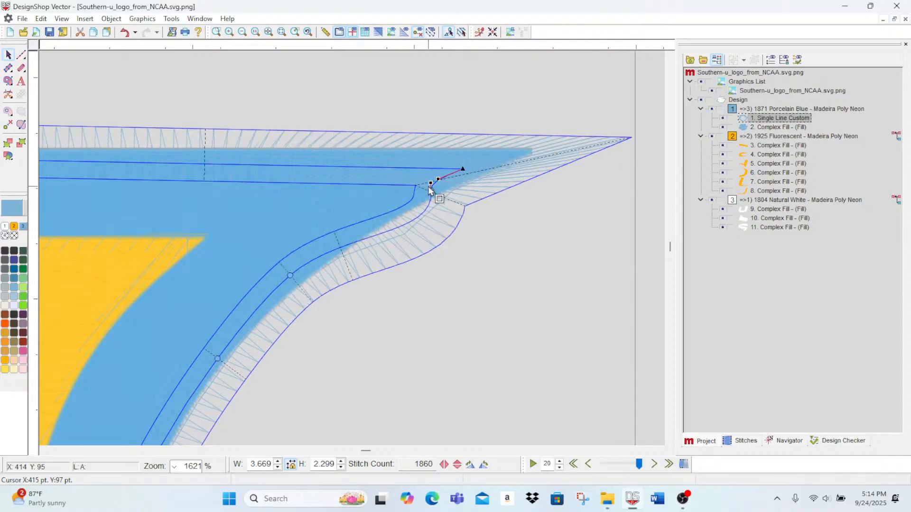
# Step: Try reshaping the border with the curve point just below the U's right tip, and undo those changes
pyautogui.click(432, 191)
pyautogui.moveTo(436, 235); pyautogui.dragTo(437, 232)
pyautogui.moveTo(429, 191); pyautogui.dragTo(429, 191)
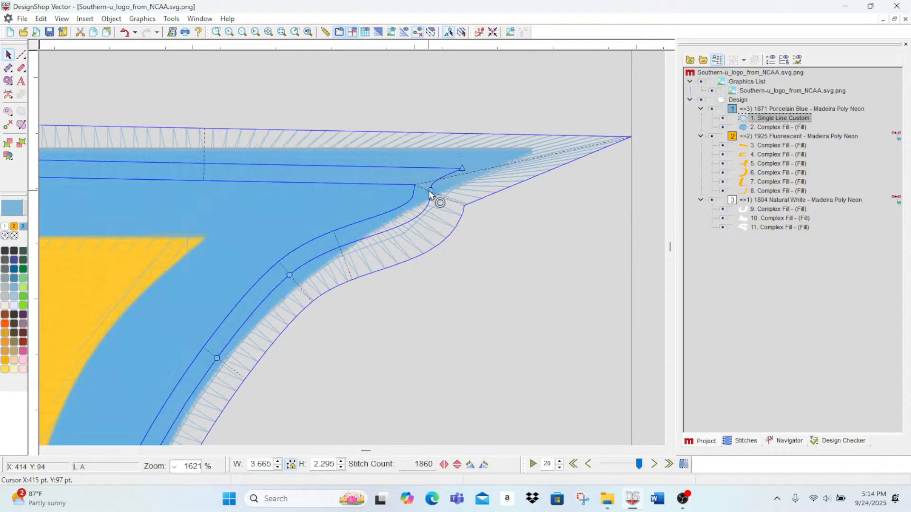
pyautogui.click(430, 191)
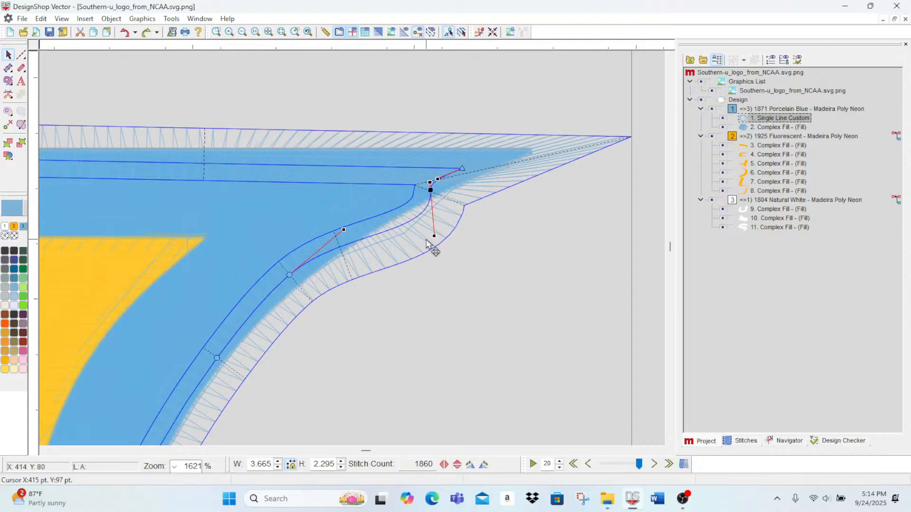
pyautogui.hotkey('ctrl', 'z')
pyautogui.hotkey('ctrl', 'z')
# Step: Shorten the border's curve handles beside the U's right tip, refine its corner point, and restore the 3D stitch display
pyautogui.click(432, 192)
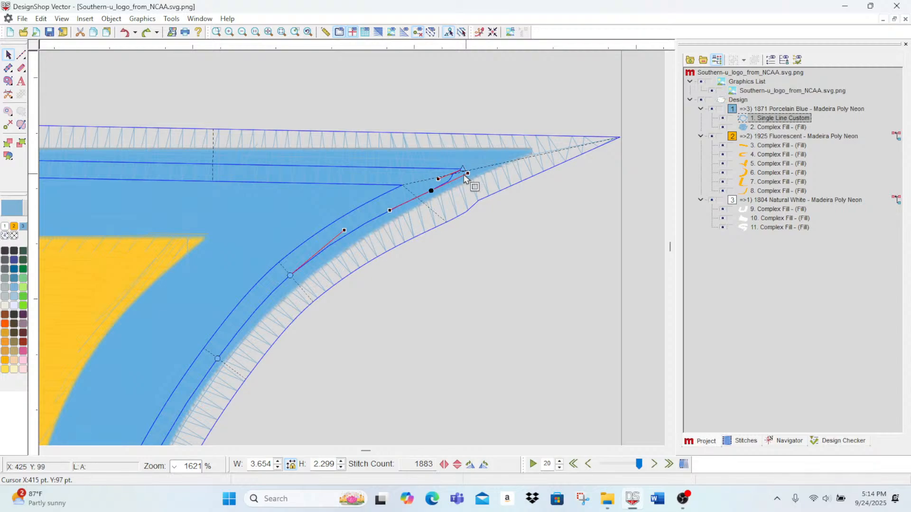
pyautogui.moveTo(464, 175); pyautogui.dragTo(440, 188)
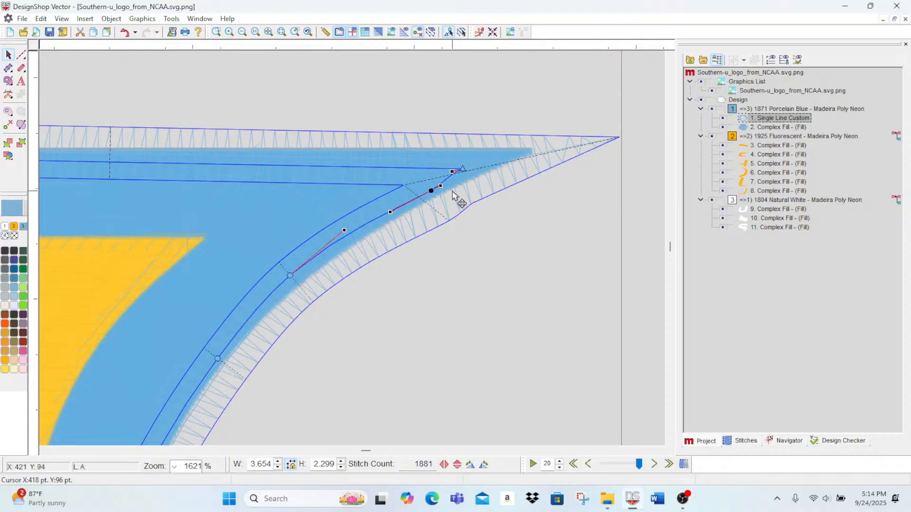
pyautogui.moveTo(464, 172); pyautogui.dragTo(450, 175)
pyautogui.hotkey('ctrl', 'z')
pyautogui.click(463, 168)
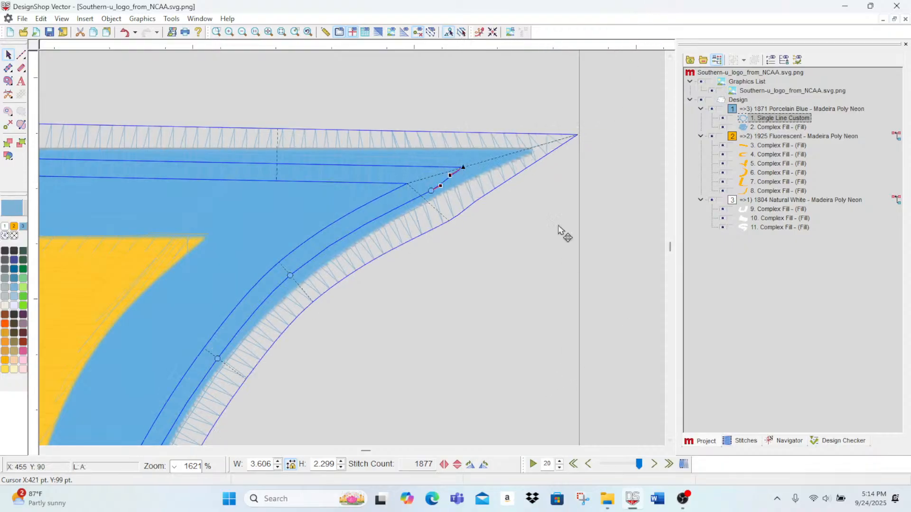
pyautogui.click(377, 33)
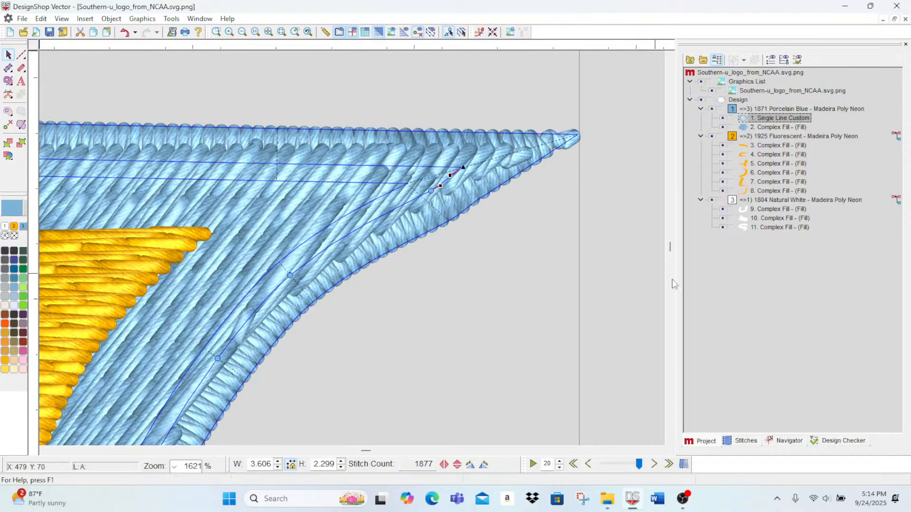
pyautogui.click(604, 211)
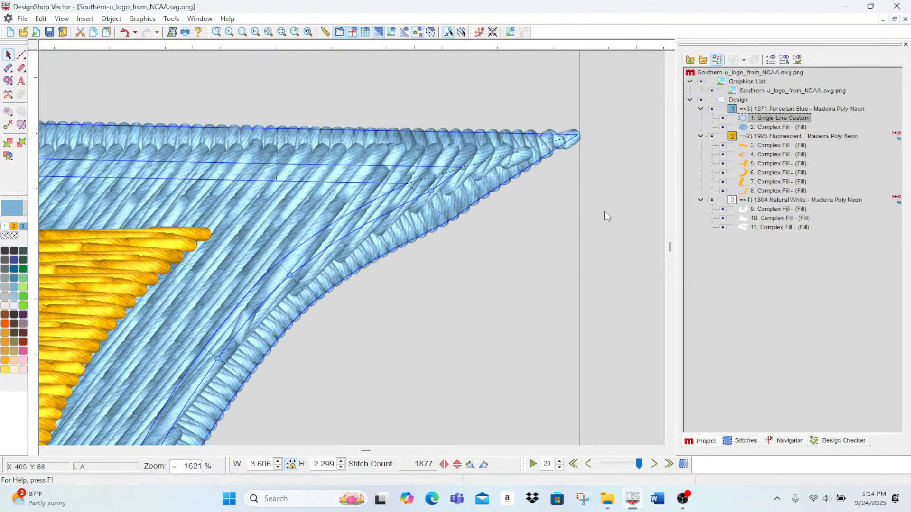
# Step: Adjust the blue base fill's inner edge points beneath the gold accent on the right side of the U
pyautogui.click(770, 128)
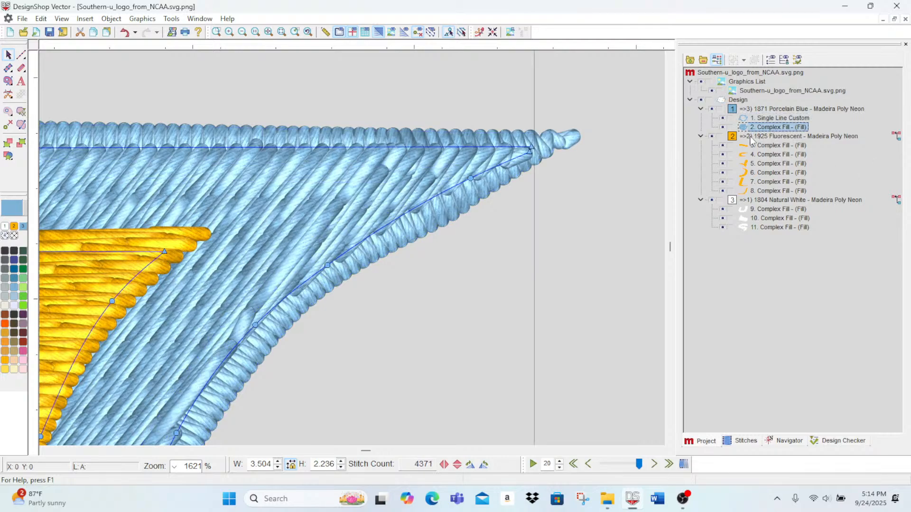
pyautogui.scroll(-2, 548, 241)
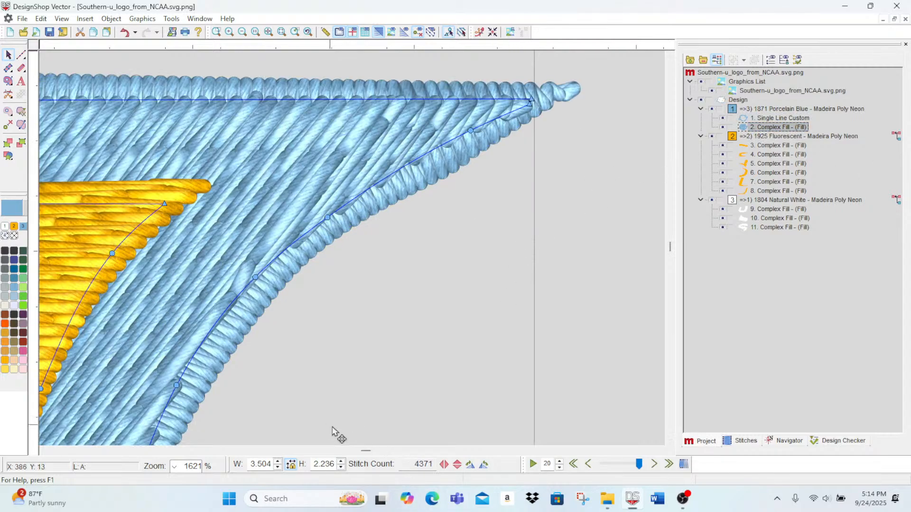
pyautogui.hscroll(-3, 365, 453)
pyautogui.hscroll(-3, 365, 453)
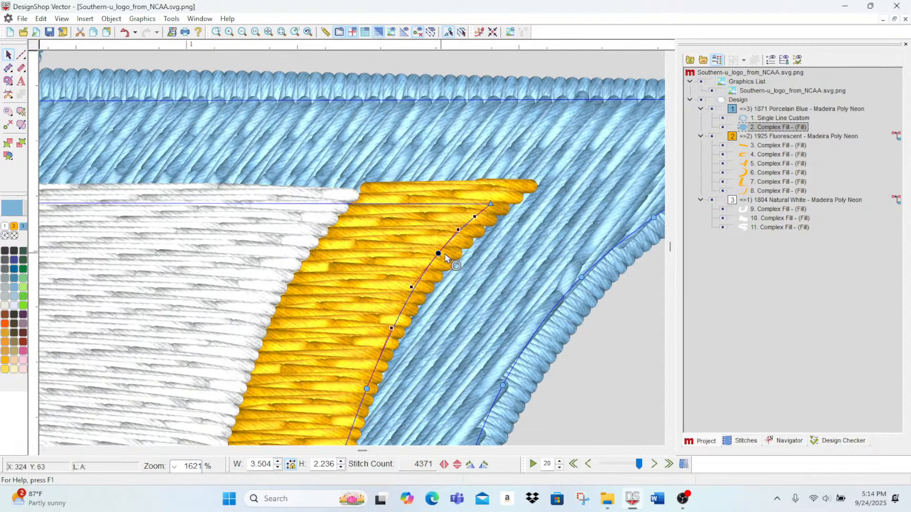
pyautogui.moveTo(445, 254); pyautogui.dragTo(450, 255)
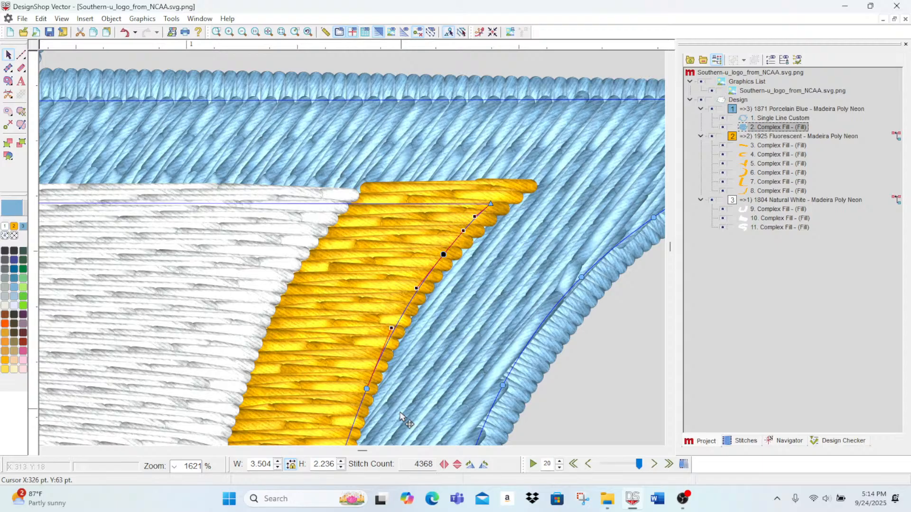
pyautogui.click(366, 388)
pyautogui.scroll(-4, 379, 389)
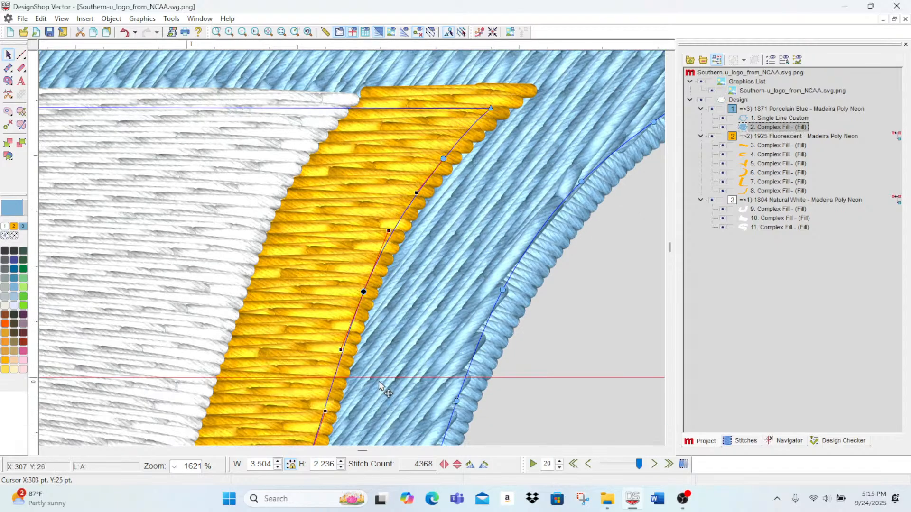
# Step: Inspect the blue base fill along the U's lower curve and inner opening, check the overall design, and deselect the fill
pyautogui.scroll(-15, 384, 389)
pyautogui.scroll(-4, 183, 240)
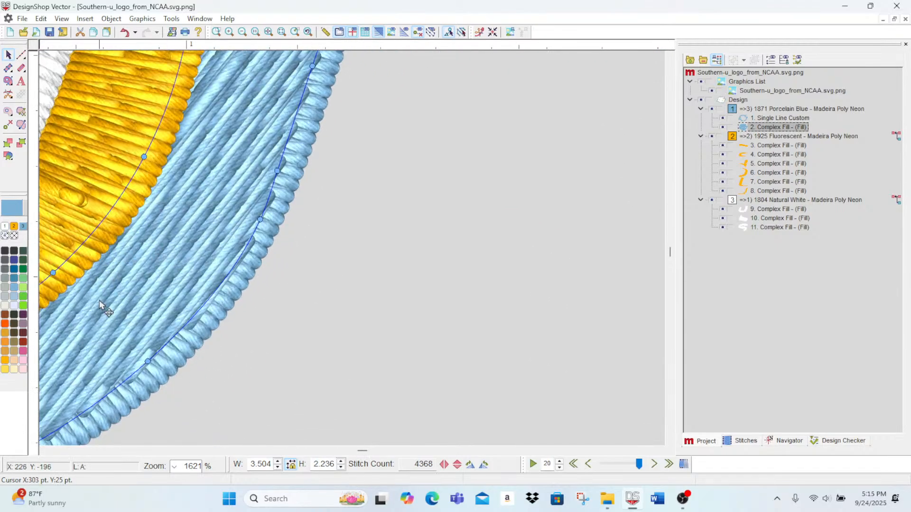
pyautogui.scroll(4, 102, 304)
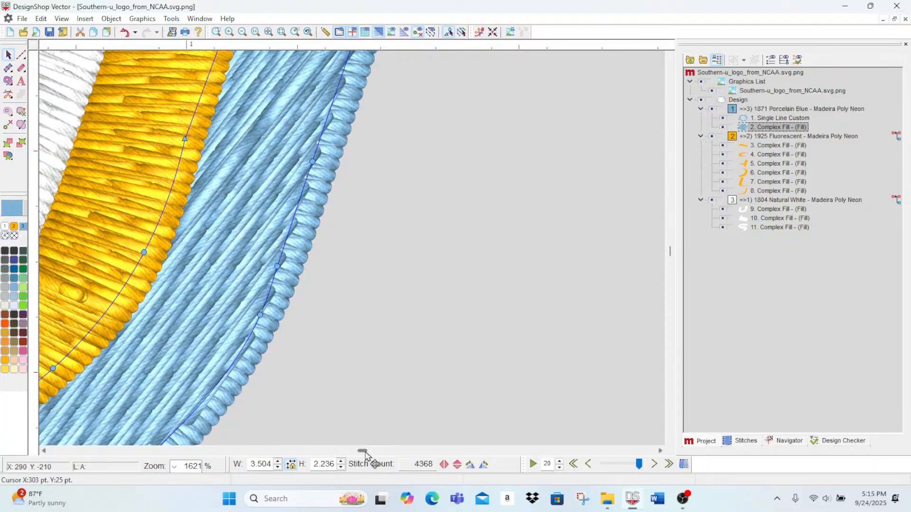
pyautogui.moveTo(366, 457); pyautogui.dragTo(357, 457)
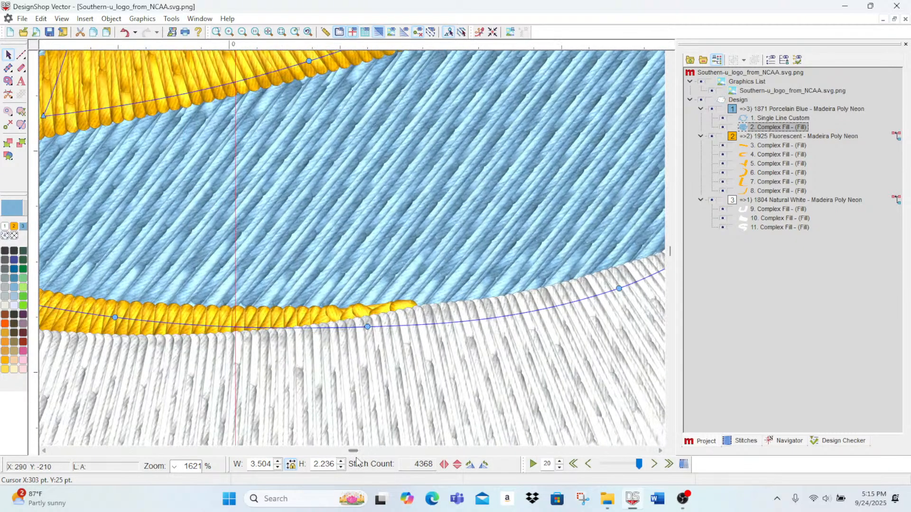
pyautogui.click(243, 32)
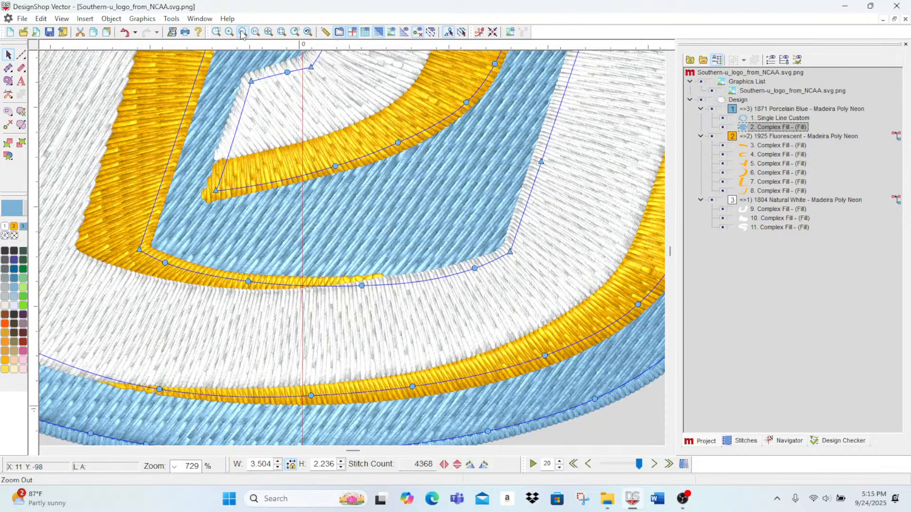
pyautogui.click(243, 33)
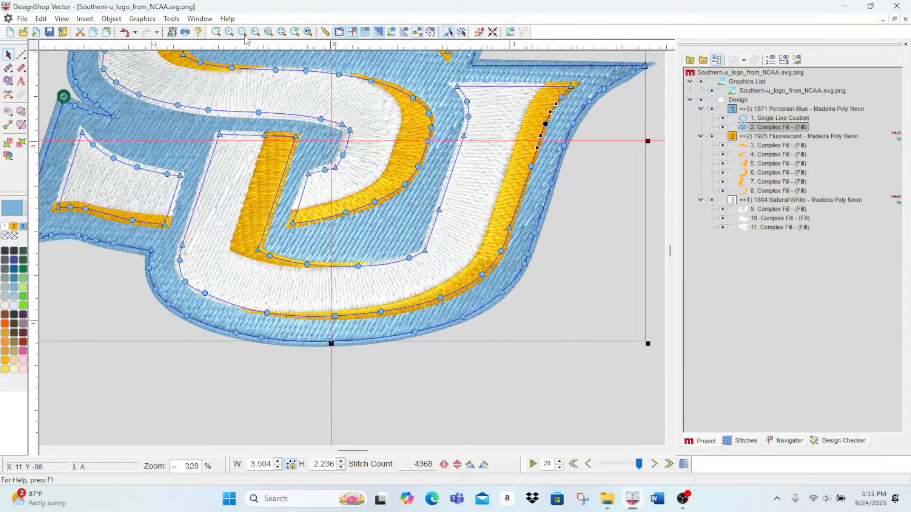
pyautogui.click(244, 35)
pyautogui.click(548, 364)
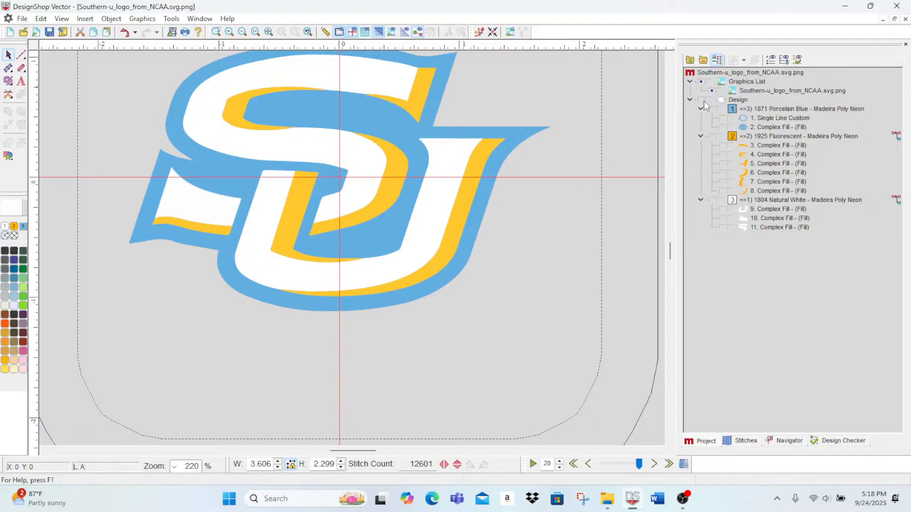
# Step: Save the design as Southern-u_ in the Southern University folder, using the Melco Universal OFM format
pyautogui.click(22, 19)
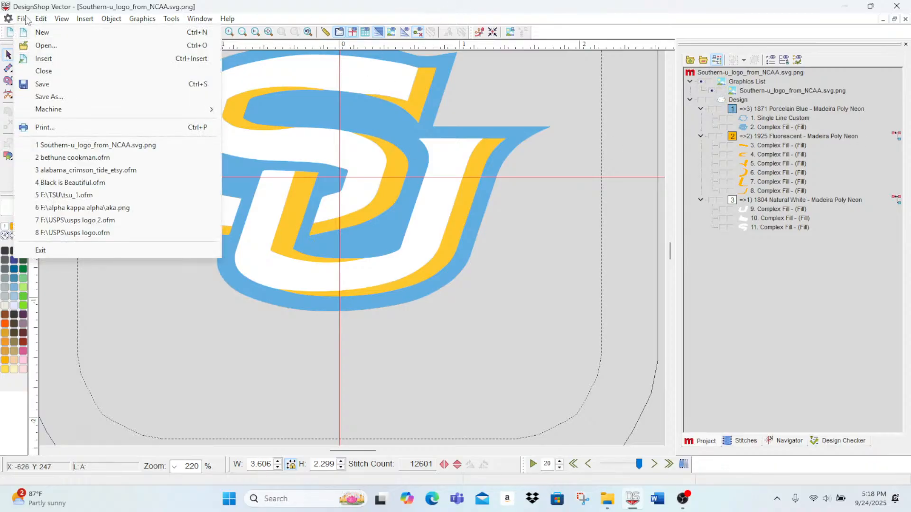
pyautogui.moveTo(35, 20)
pyautogui.click(42, 96)
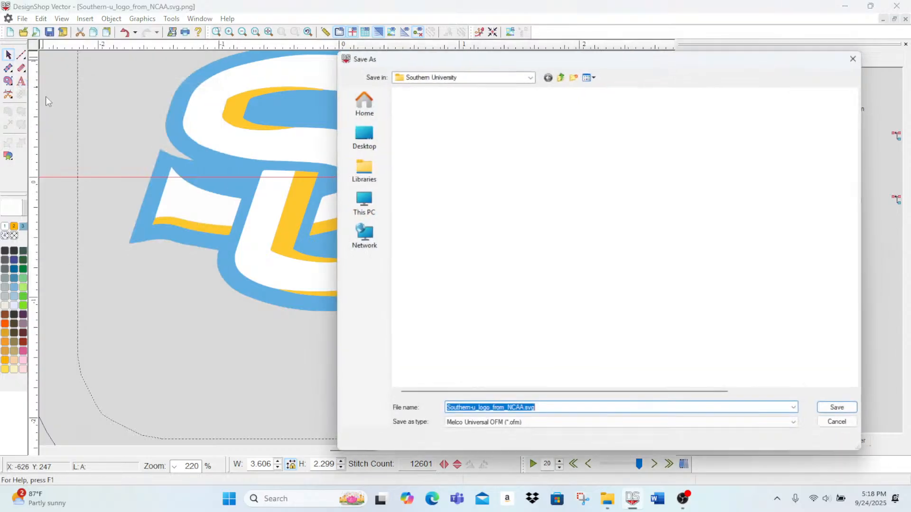
pyautogui.click(516, 413)
pyautogui.moveTo(522, 413); pyautogui.dragTo(442, 413)
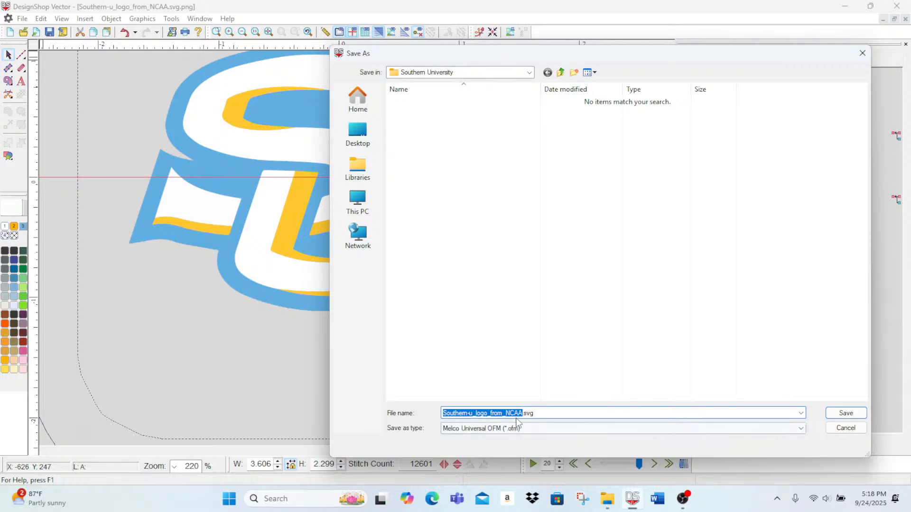
pyautogui.click(542, 411)
pyautogui.press('BackSpace')
pyautogui.press('BackSpace')
pyautogui.press('BackSpace')
pyautogui.press('BackSpace')
pyautogui.press('BackSpace')
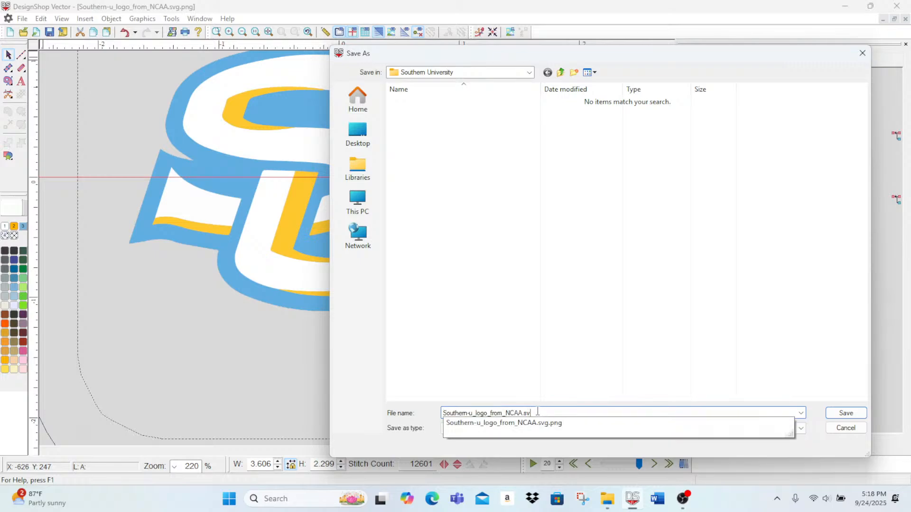
pyautogui.press('BackSpace')
pyautogui.press('BackSpace')
pyautogui.press('BackSpace')
pyautogui.press('BackSpace')
pyautogui.press('BackSpace')
pyautogui.press('BackSpace')
pyautogui.press('BackSpace')
pyautogui.press('BackSpace')
pyautogui.press('BackSpace')
pyautogui.press('BackSpace')
pyautogui.press('BackSpace')
pyautogui.press('BackSpace')
pyautogui.press('BackSpace')
pyautogui.click(852, 417)
pyautogui.click(853, 418)
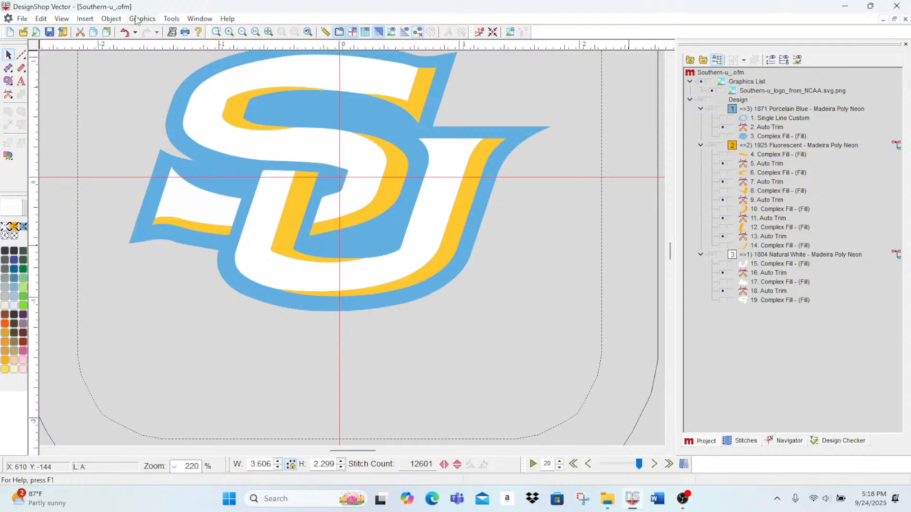
# Step: Queue the current design for the embroidery machine and check the hoop choices in Melco OS Flex+
pyautogui.click(23, 19)
pyautogui.moveTo(47, 110)
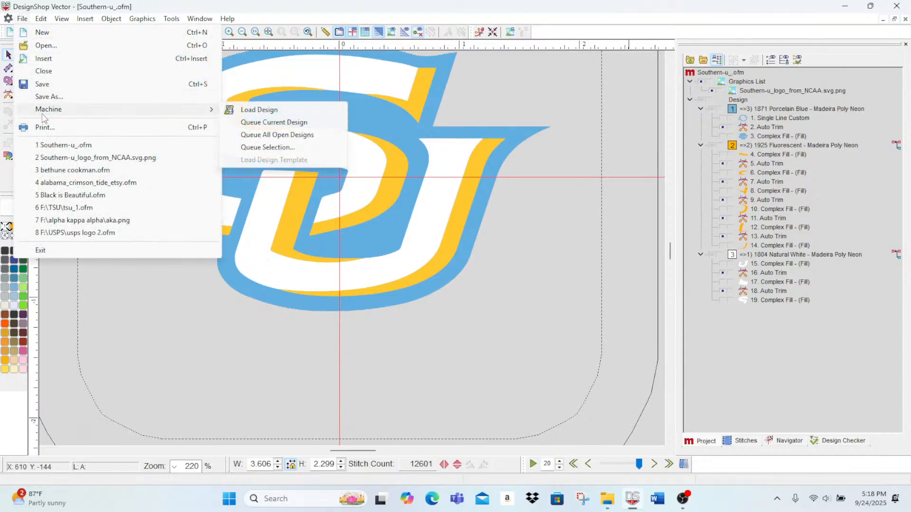
pyautogui.click(277, 122)
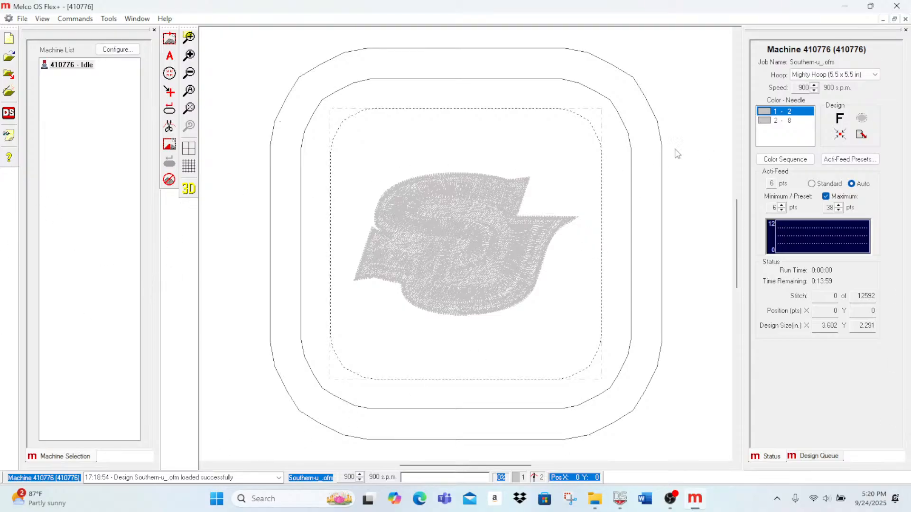
pyautogui.scroll(1, 726, 163)
pyautogui.scroll(-1, 500, 331)
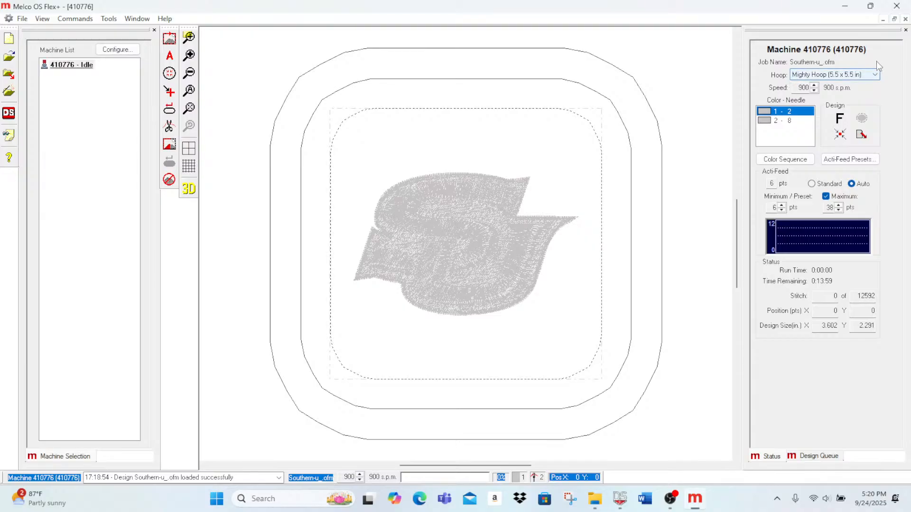
pyautogui.click(874, 76)
pyautogui.click(874, 77)
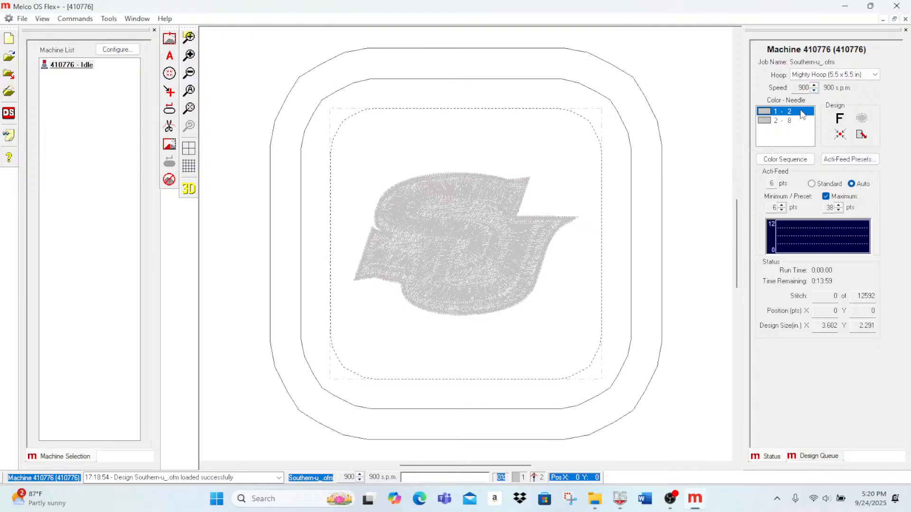
# Step: Clear the machine's color sequence and assign needles 13, 8 and 9 to colors 1, 2 and 3
pyautogui.click(786, 160)
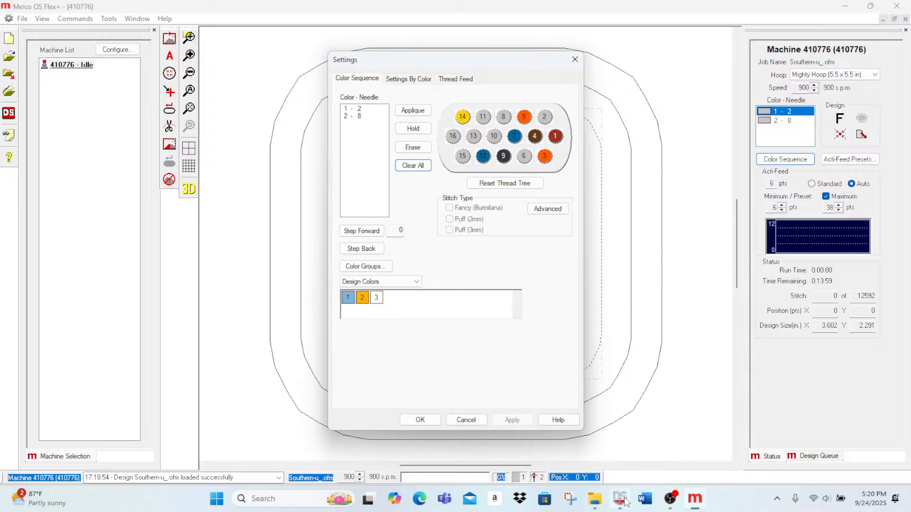
pyautogui.click(407, 167)
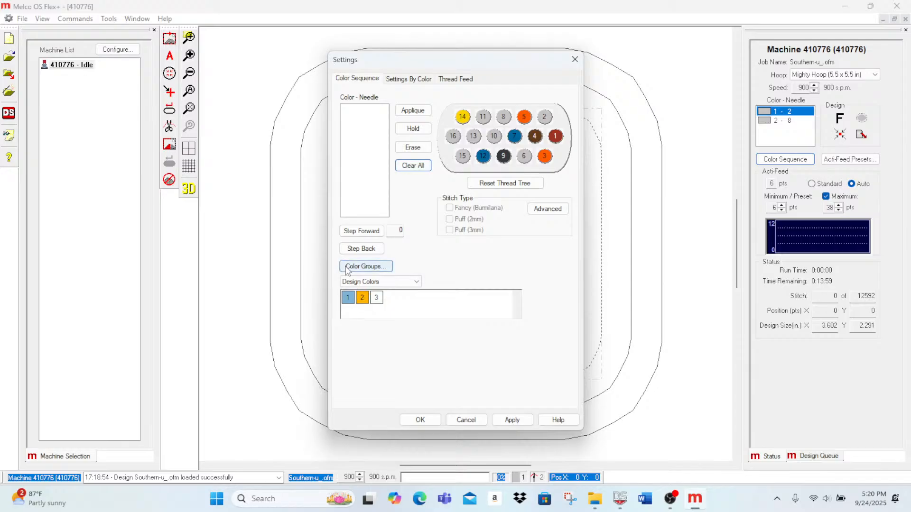
pyautogui.click(474, 137)
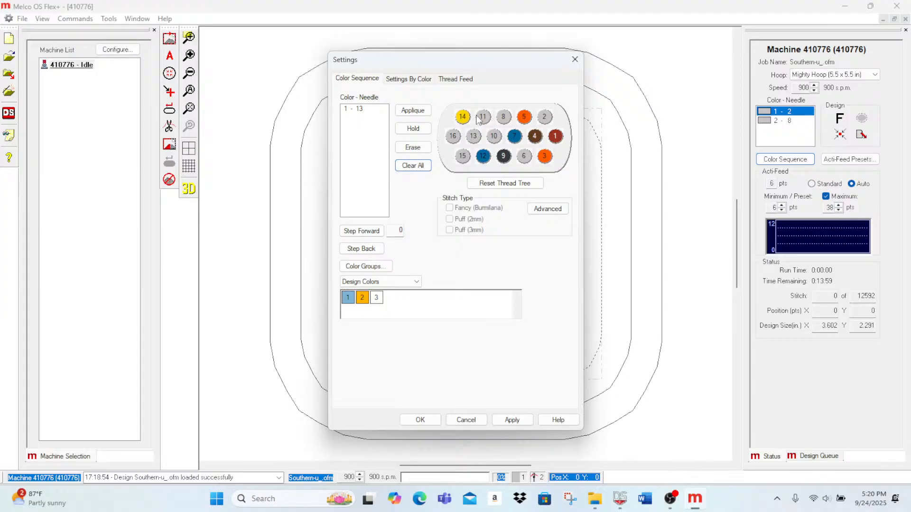
pyautogui.click(505, 118)
pyautogui.click(503, 157)
# Step: Try the Fancy (Burmilana) stitch type on the first color and view its advanced feed adjustments
pyautogui.click(357, 110)
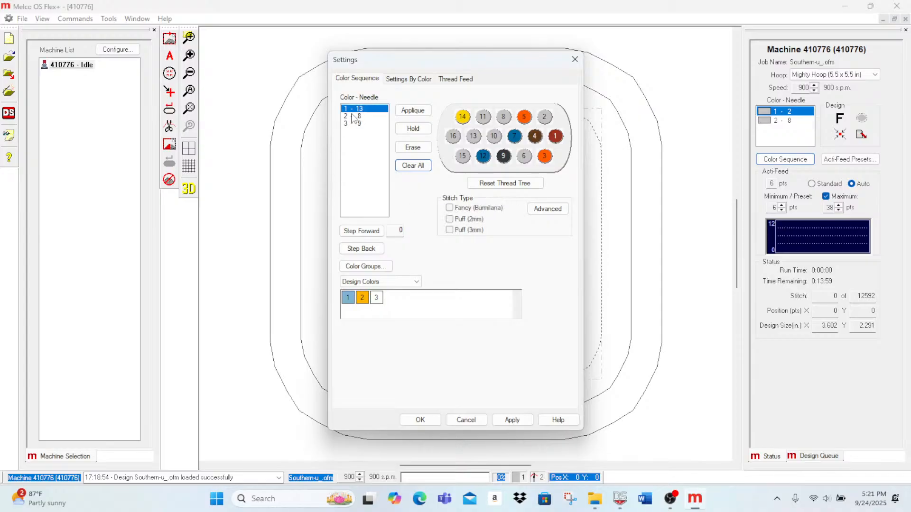
pyautogui.click(449, 208)
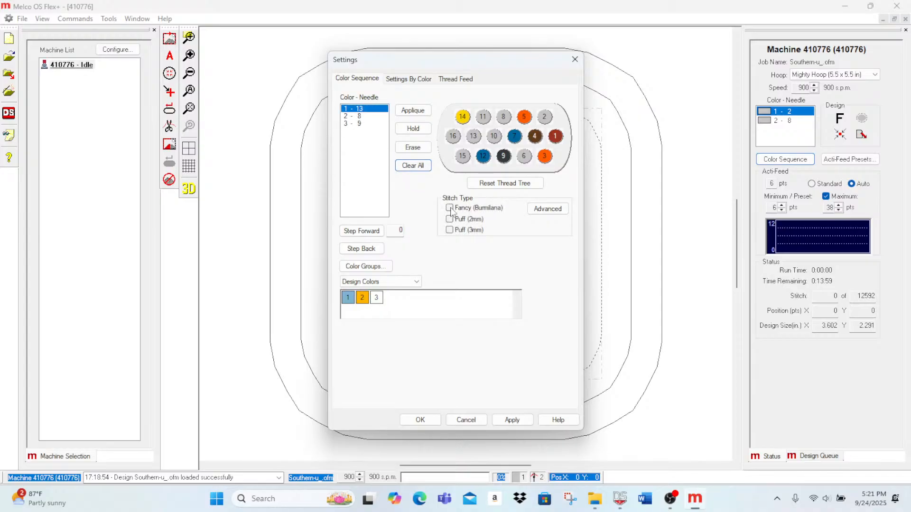
pyautogui.click(534, 216)
pyautogui.click(561, 213)
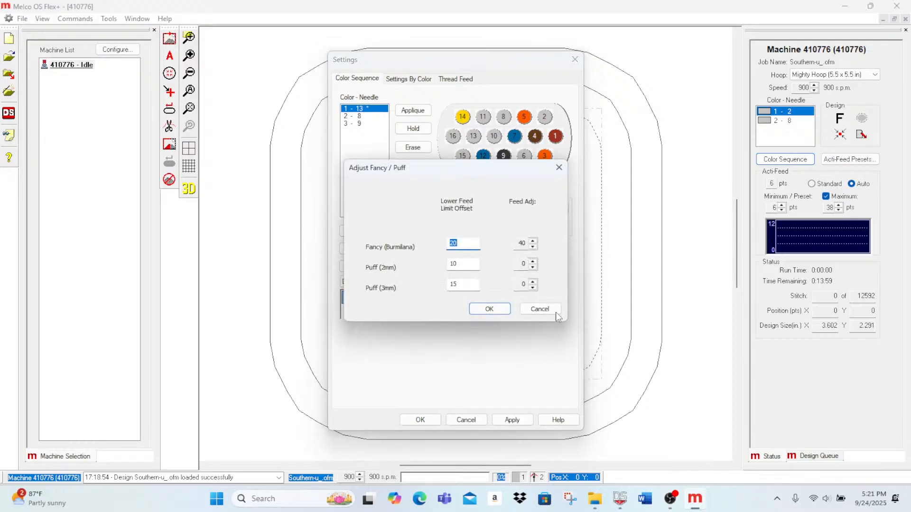
pyautogui.click(541, 309)
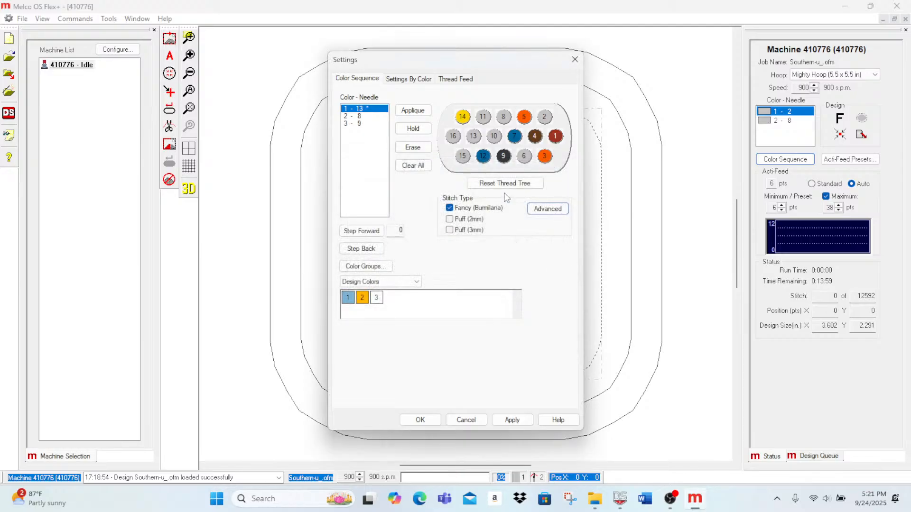
# Step: Try the Puff (2mm) stitch type on the first color instead and view its lower feed limit offset
pyautogui.click(449, 208)
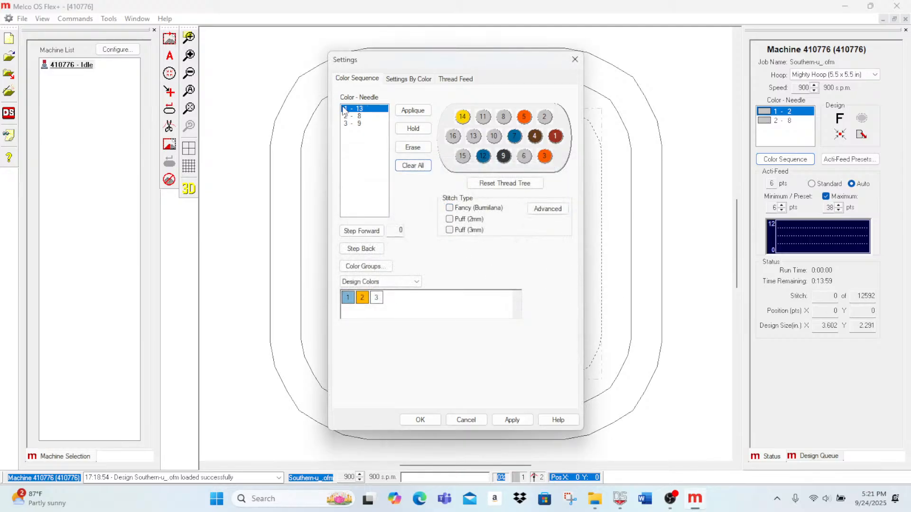
pyautogui.click(449, 219)
pyautogui.click(537, 211)
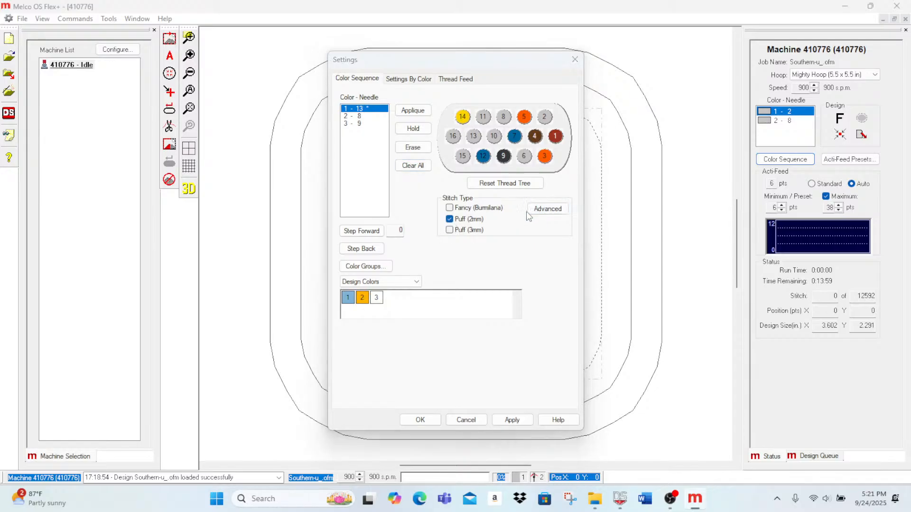
pyautogui.click(458, 267)
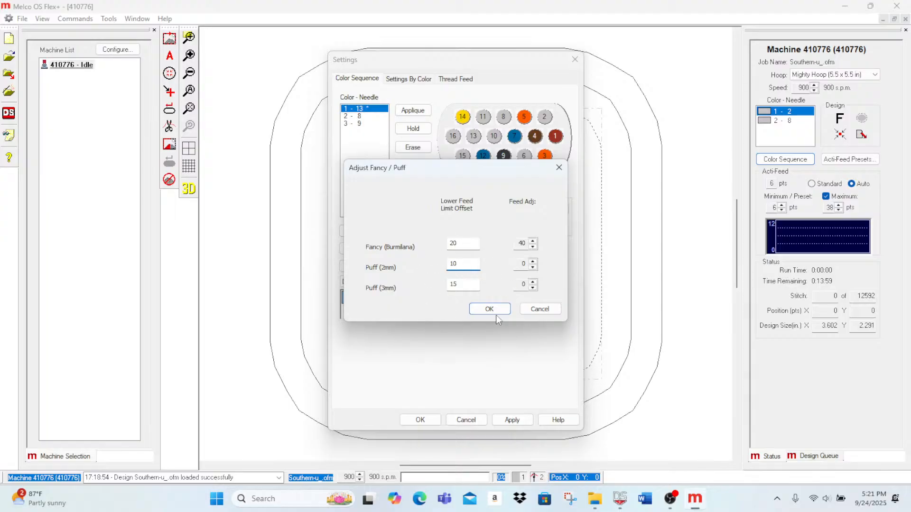
pyautogui.click(536, 310)
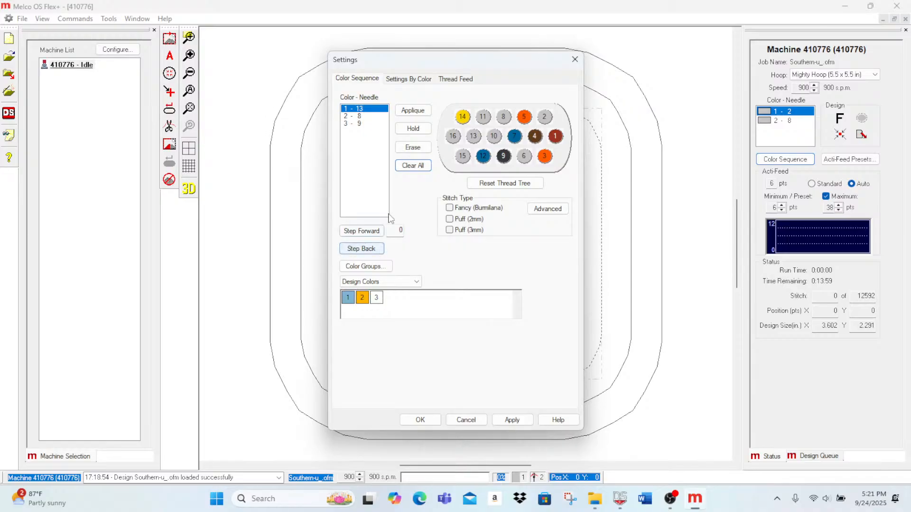
# Step: Apply the new needle sequence to the queued design and close the settings
pyautogui.click(510, 420)
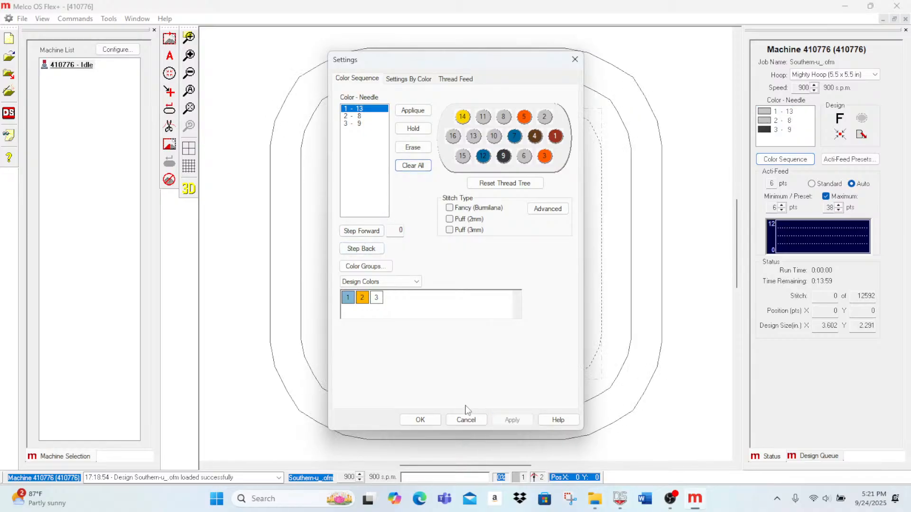
pyautogui.click(420, 420)
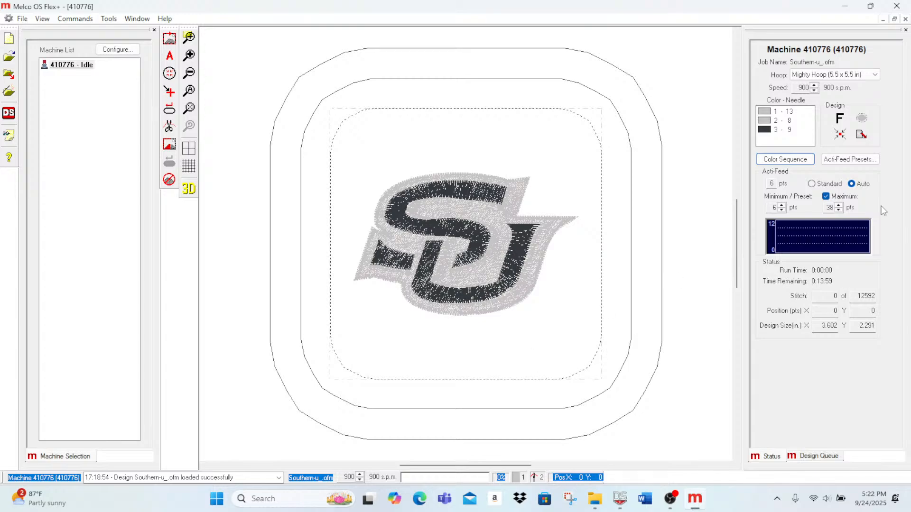
pyautogui.click(850, 6)
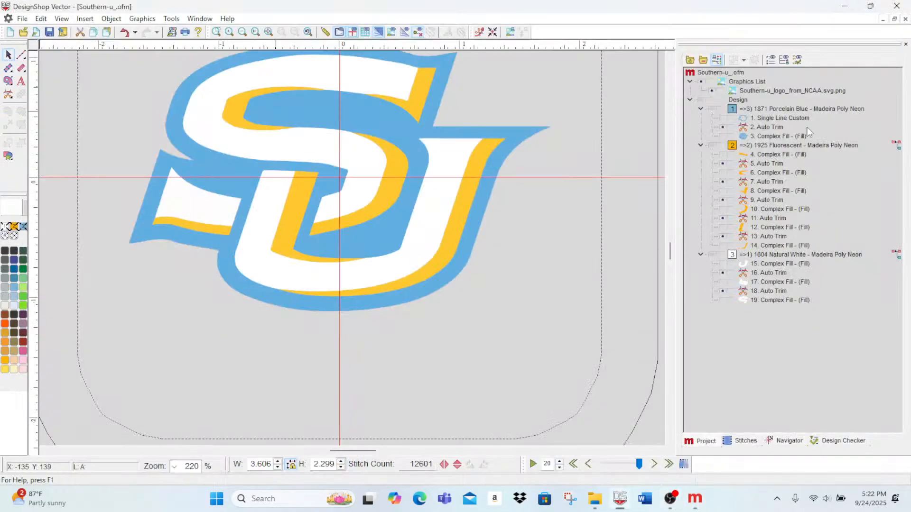
pyautogui.click(840, 6)
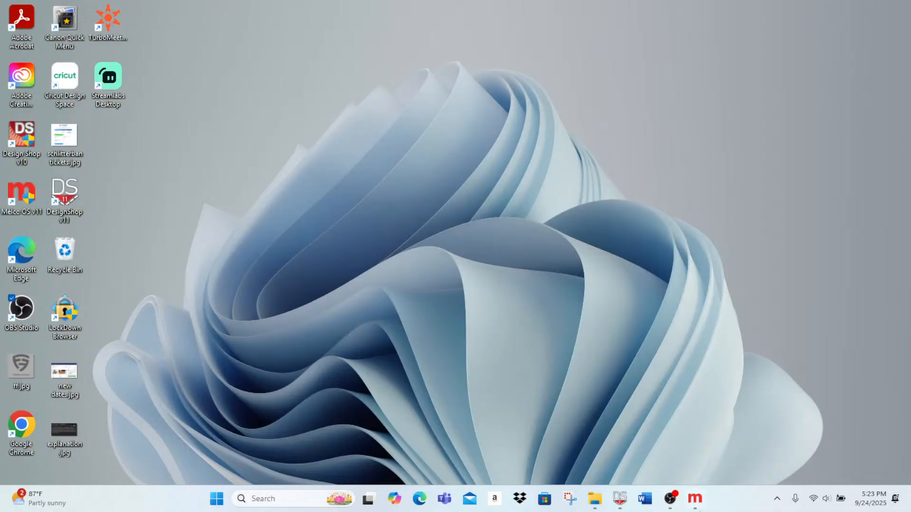
pyautogui.click(668, 499)
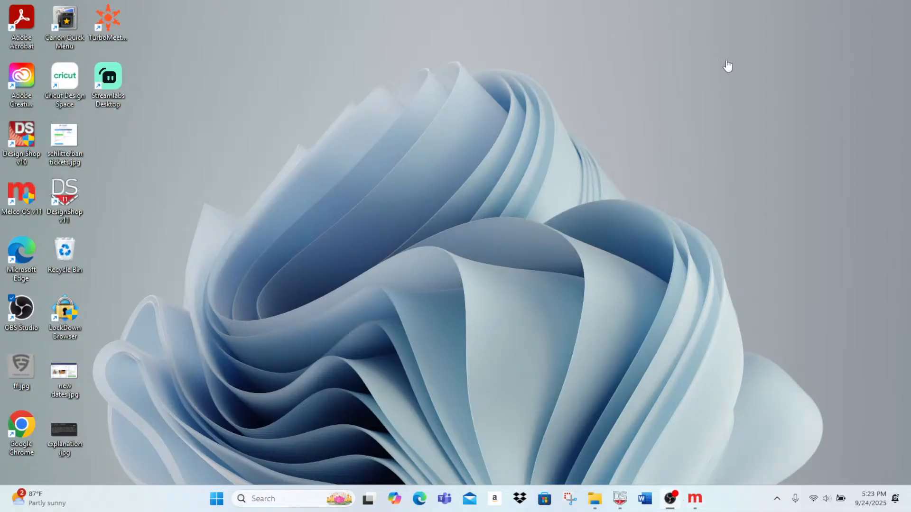